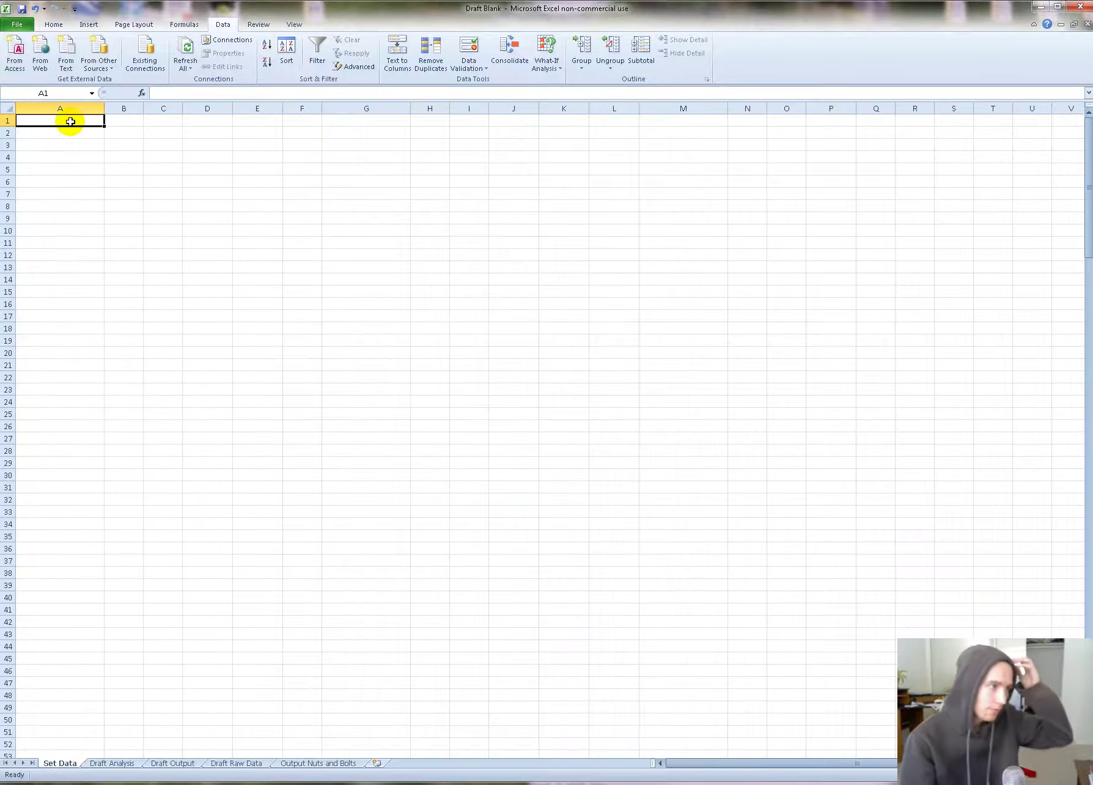
Step: On the Draft Raw Data sheet, change the formula in cell C1 to =TRIM(B1)
left_click(236, 764)
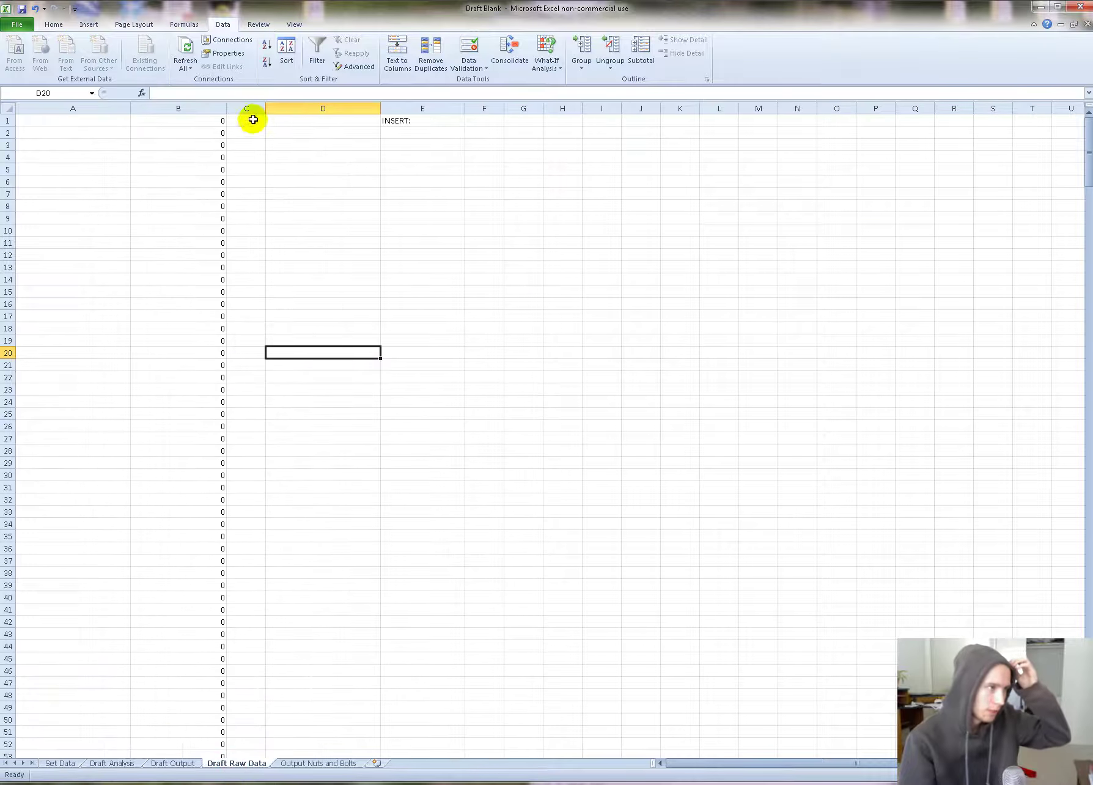
left_click(240, 144)
left_click(200, 204)
left_click(243, 118)
left_click(183, 93)
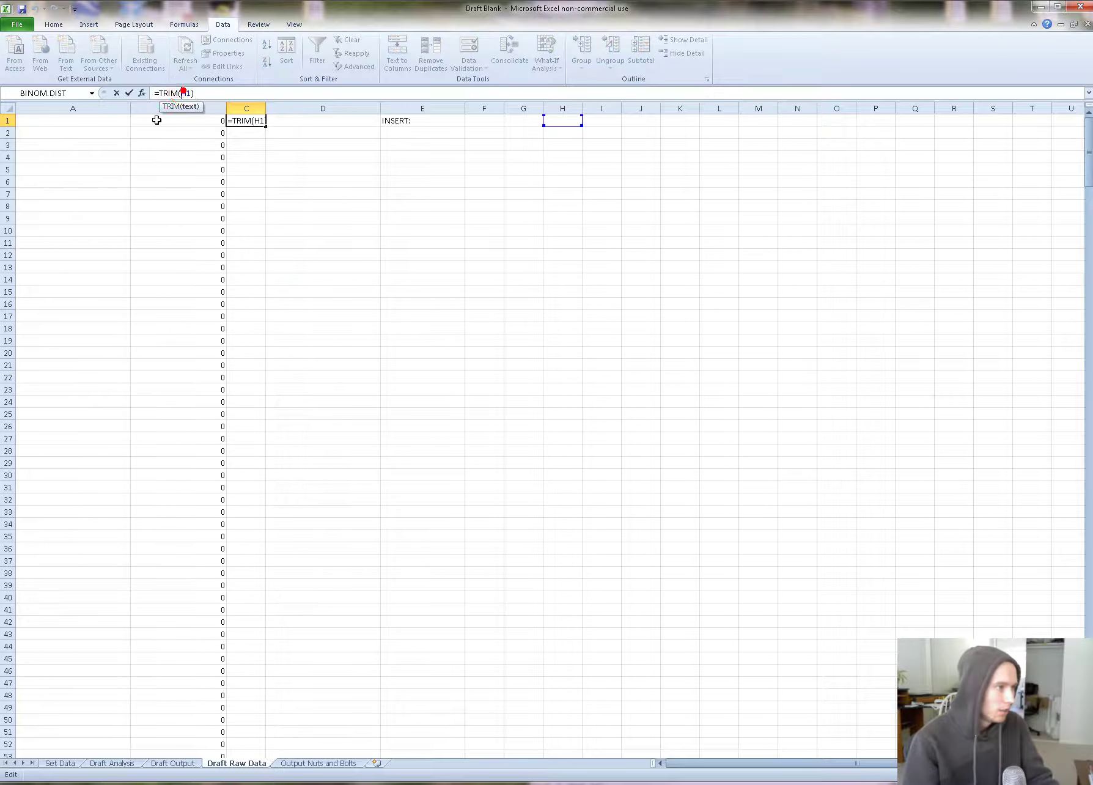
type("b")
key("Return")
key("Up")
key("Left")
key("Left")
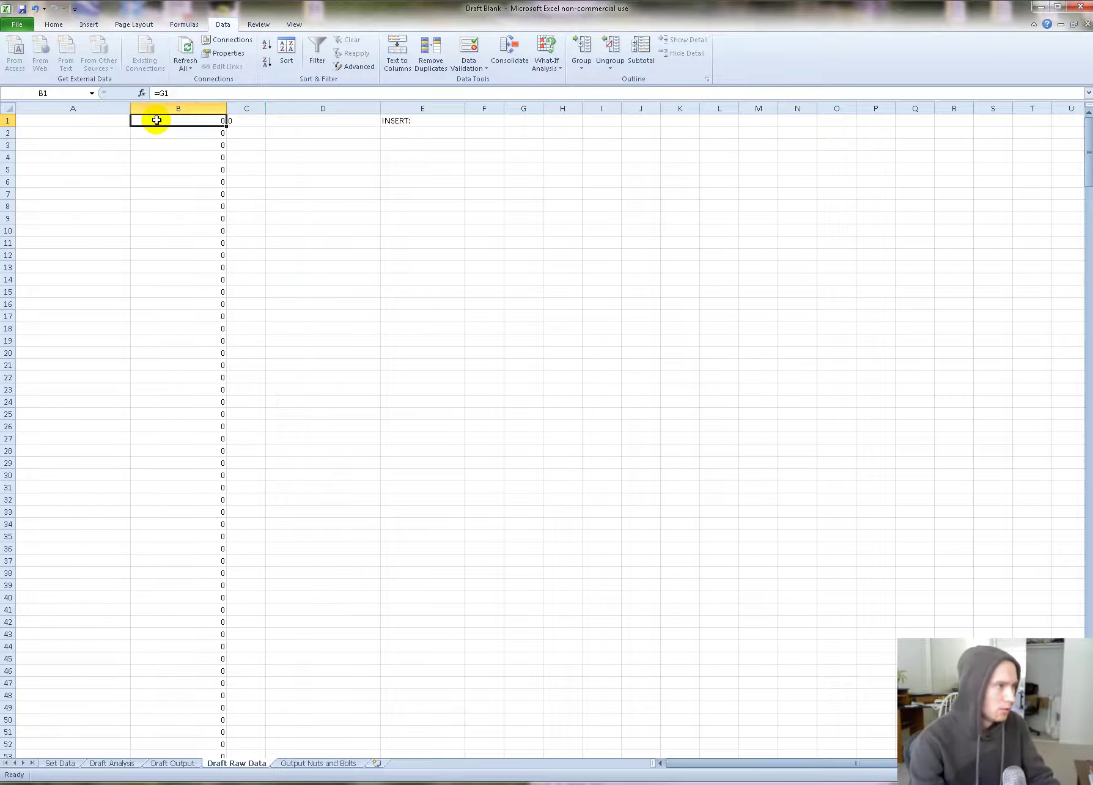
Step: Copy the formulas in A1:C1 down columns A to C, past the last filled row 467
key("shift+Right")
key("shift+Right")
key("ctrl+c")
scroll(183, 385, "down", 20)
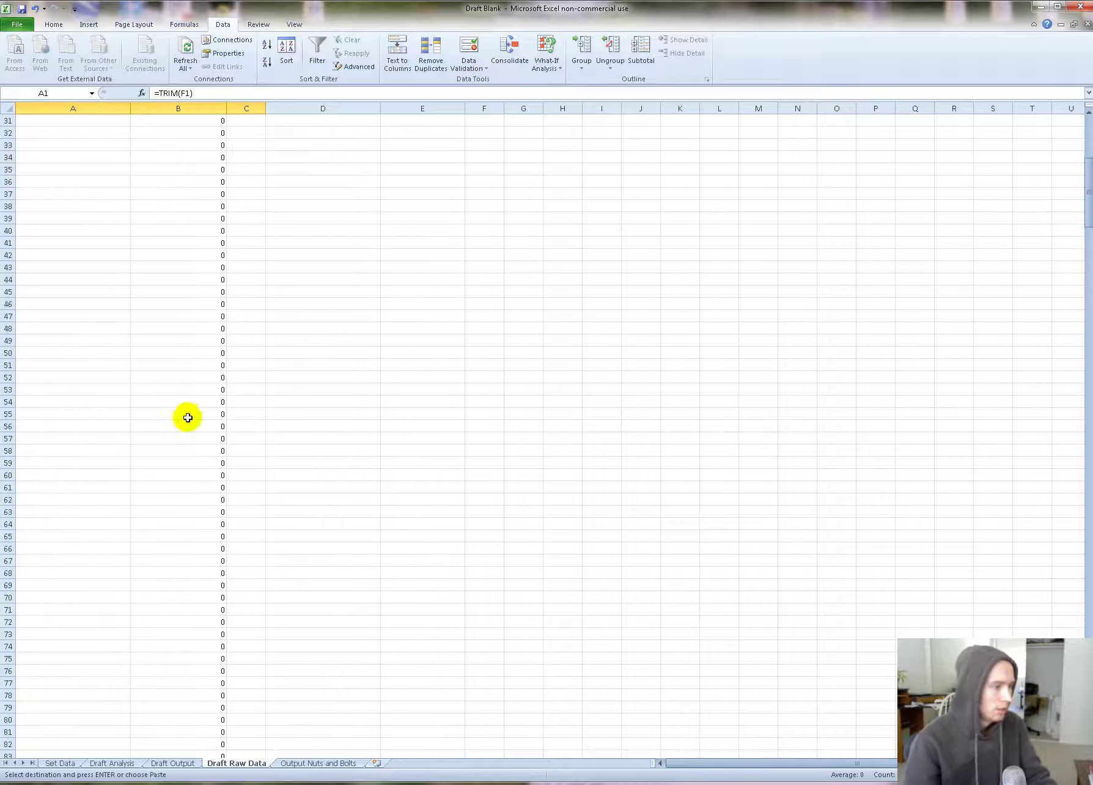
scroll(247, 570, "down", 20)
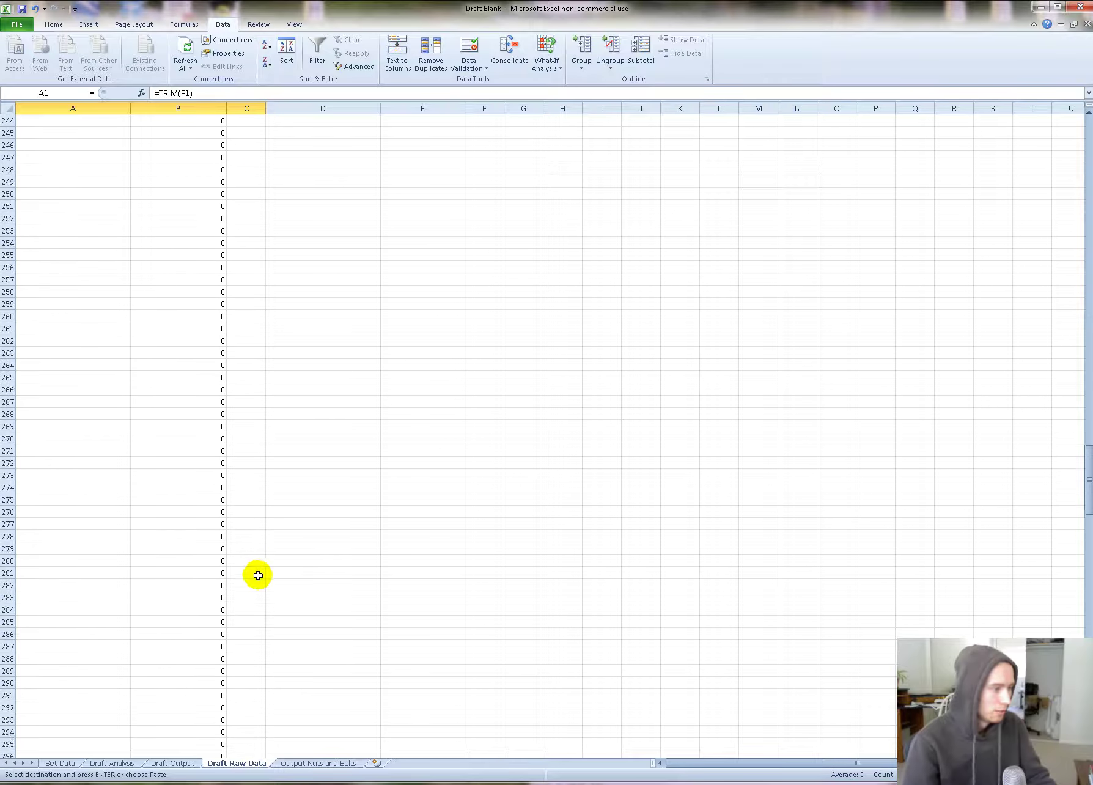
scroll(267, 580, "down", 20)
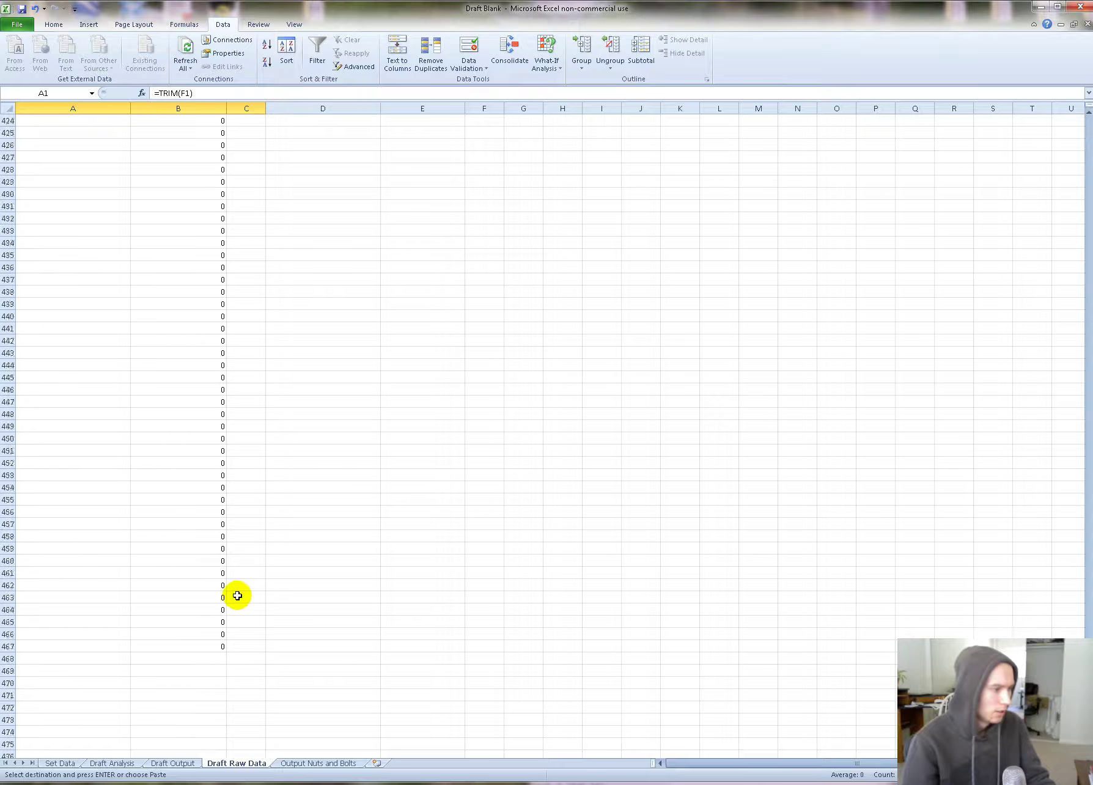
scroll(234, 596, "down", 20)
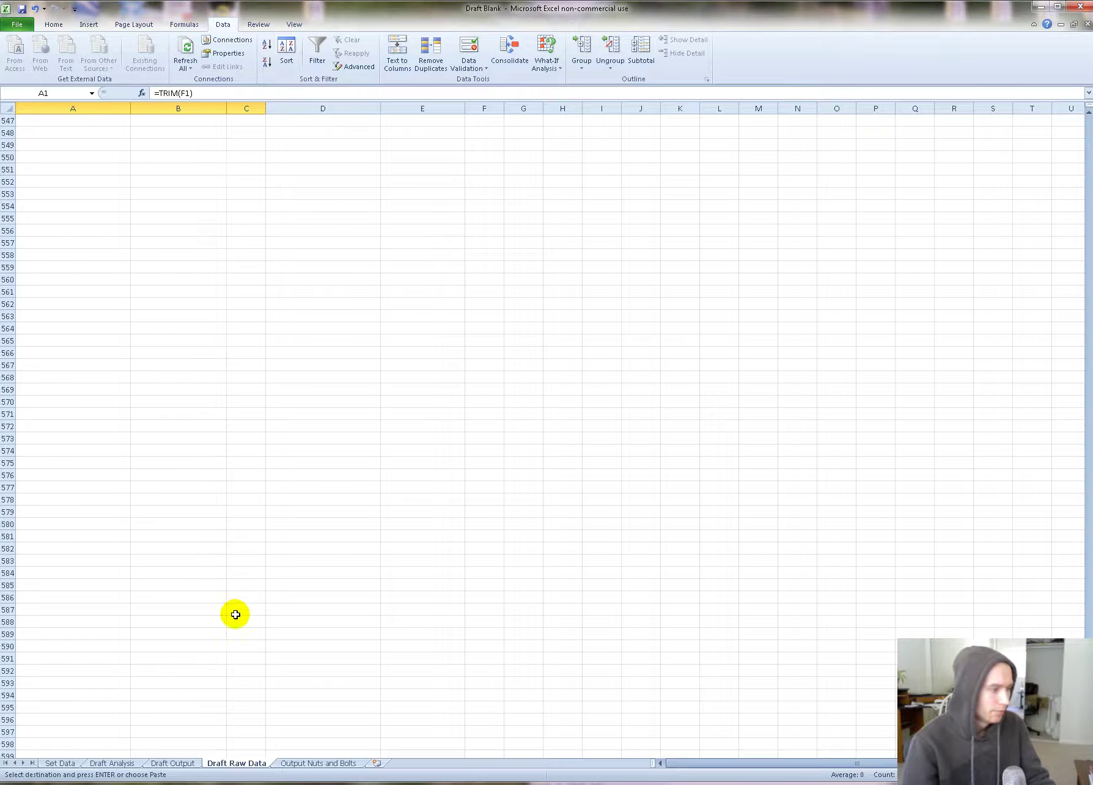
left_click(253, 655, "shift")
key("ctrl+v")
left_click(251, 400)
left_click(349, 288)
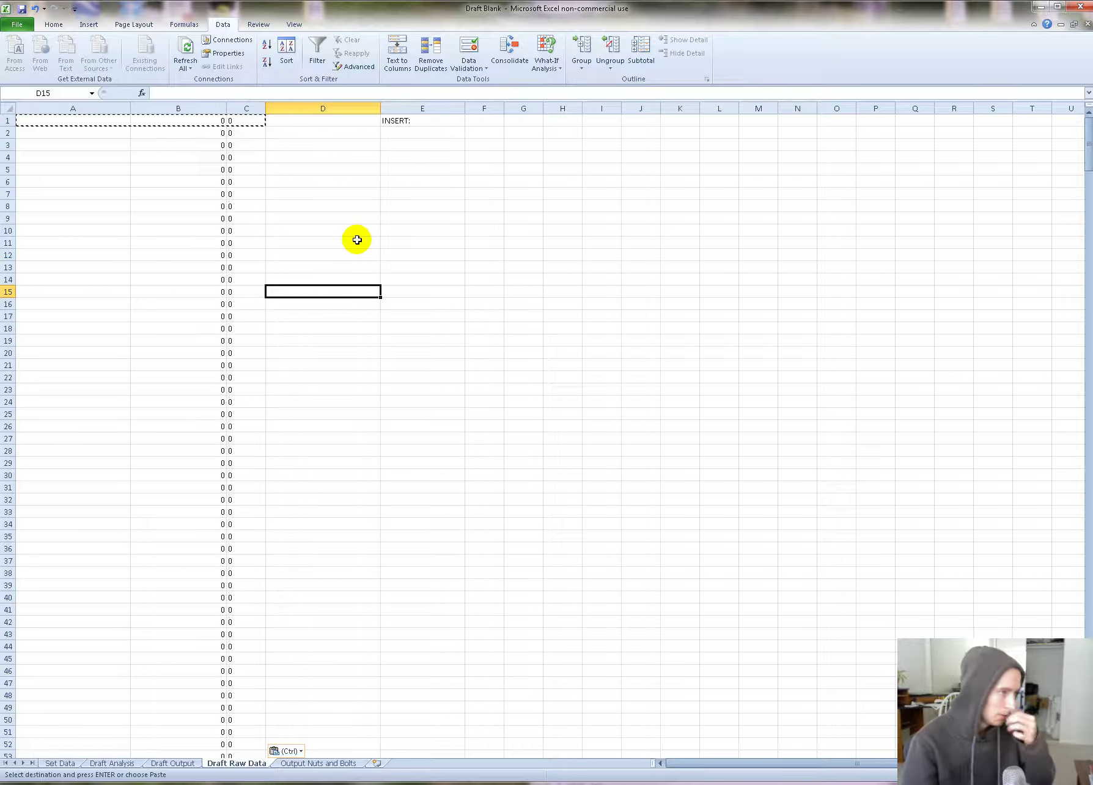
Step: Go to the Set Data sheet, save the workbook and select cell A1
left_click(66, 763)
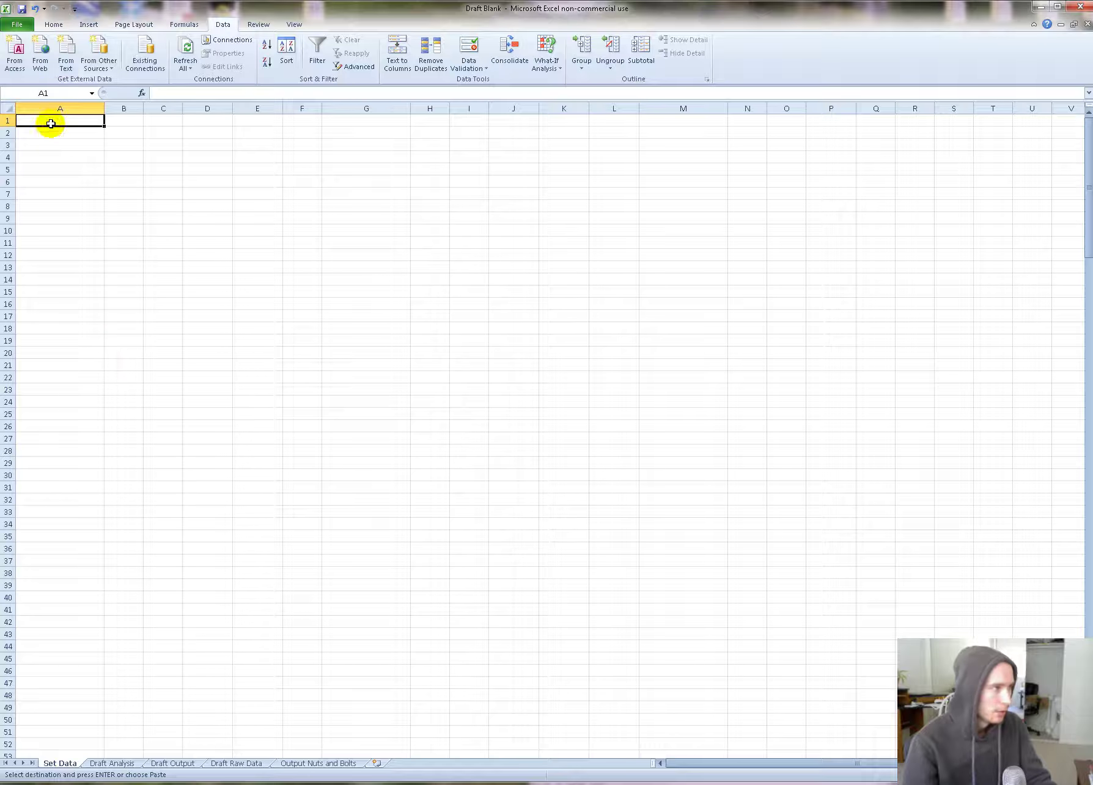
left_click(20, 26)
left_click(45, 46)
left_click(71, 126)
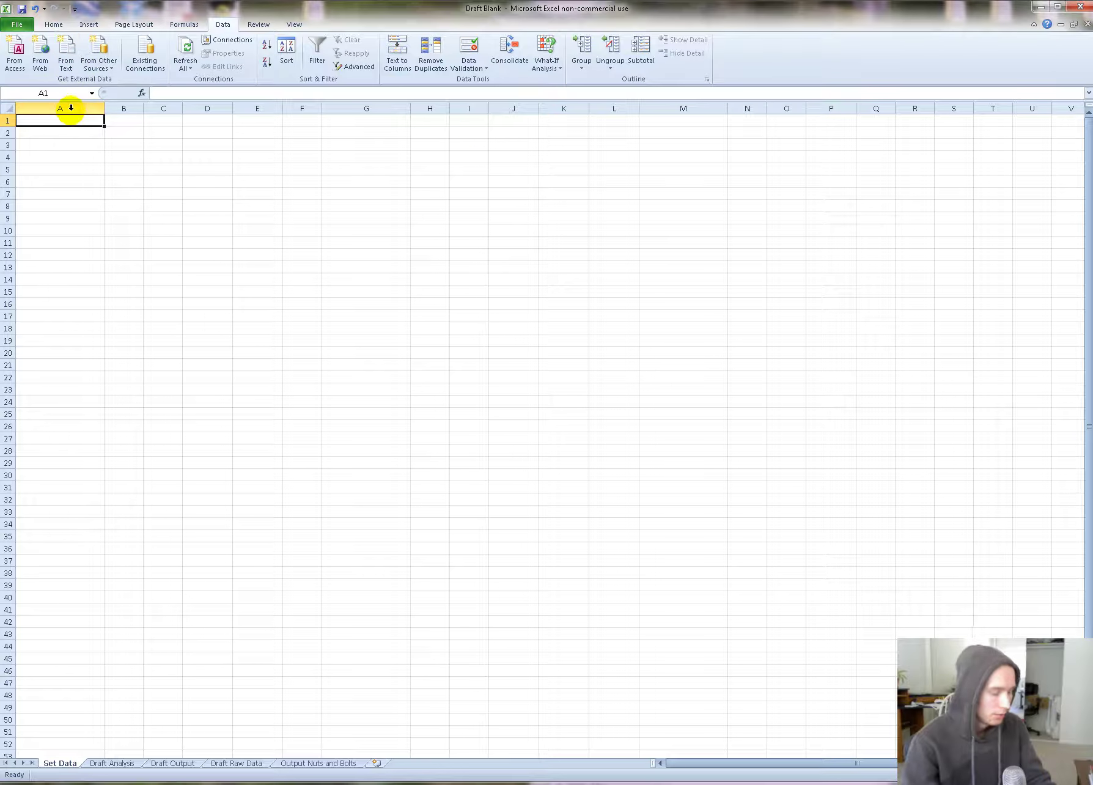
type("=")
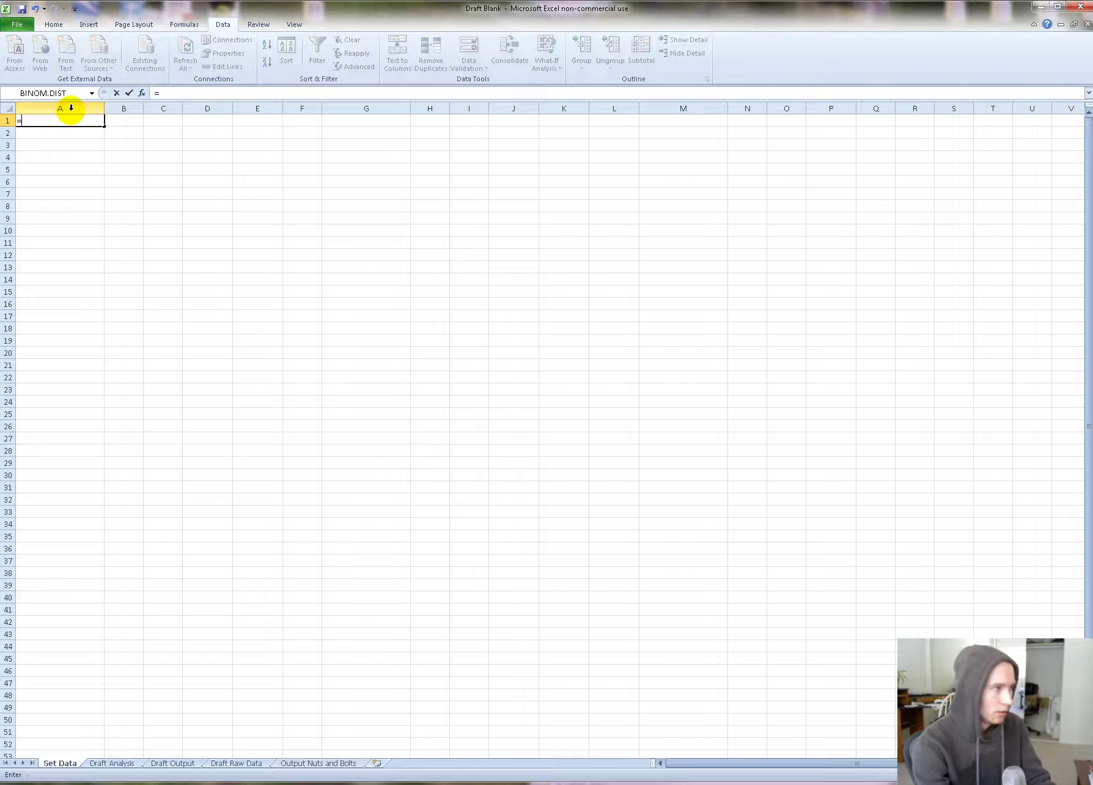
key("Escape")
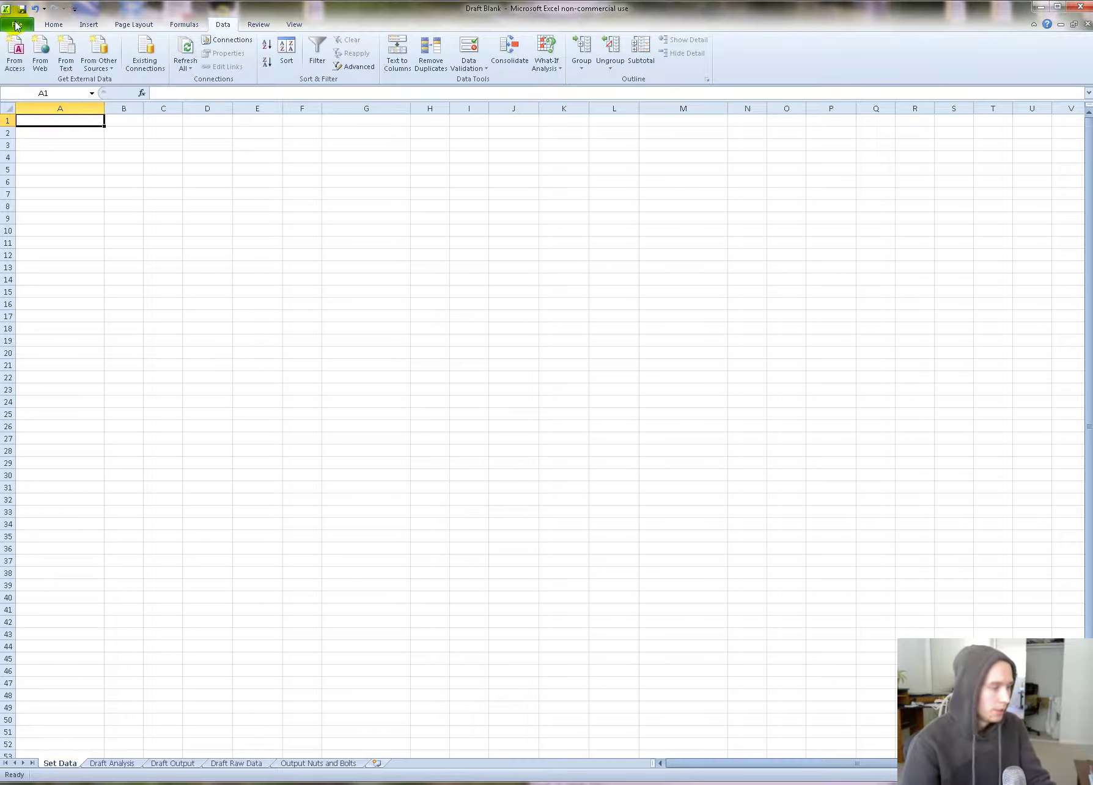
key("super")
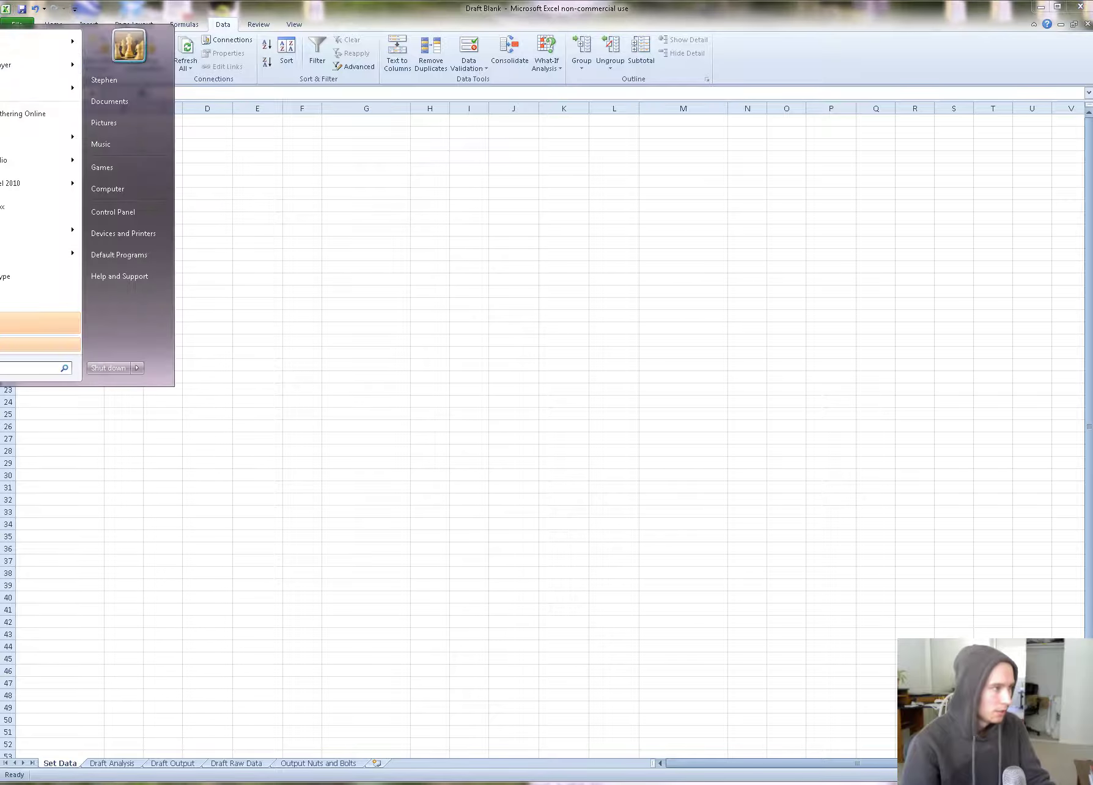
left_click(377, 275)
left_click(19, 25)
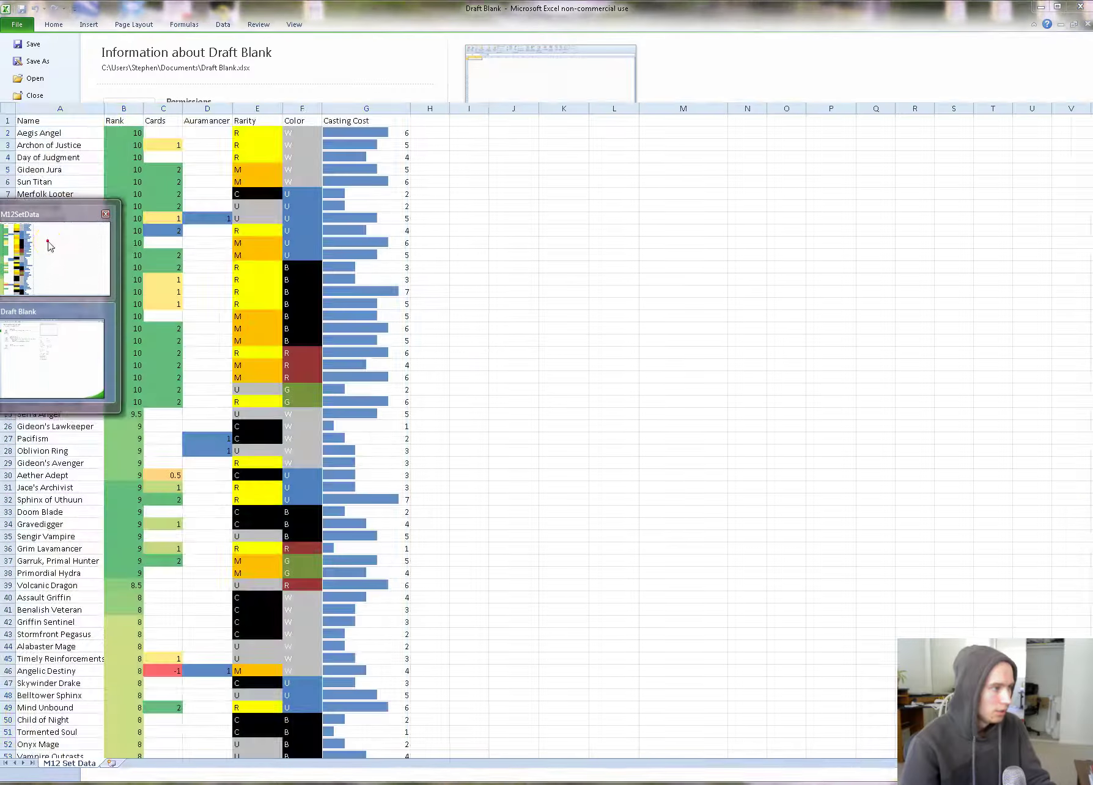
Step: Copy the card data in columns A to G of the M12SetData workbook into Draft Blank's Set Data sheet, starting at A1
left_click(47, 242)
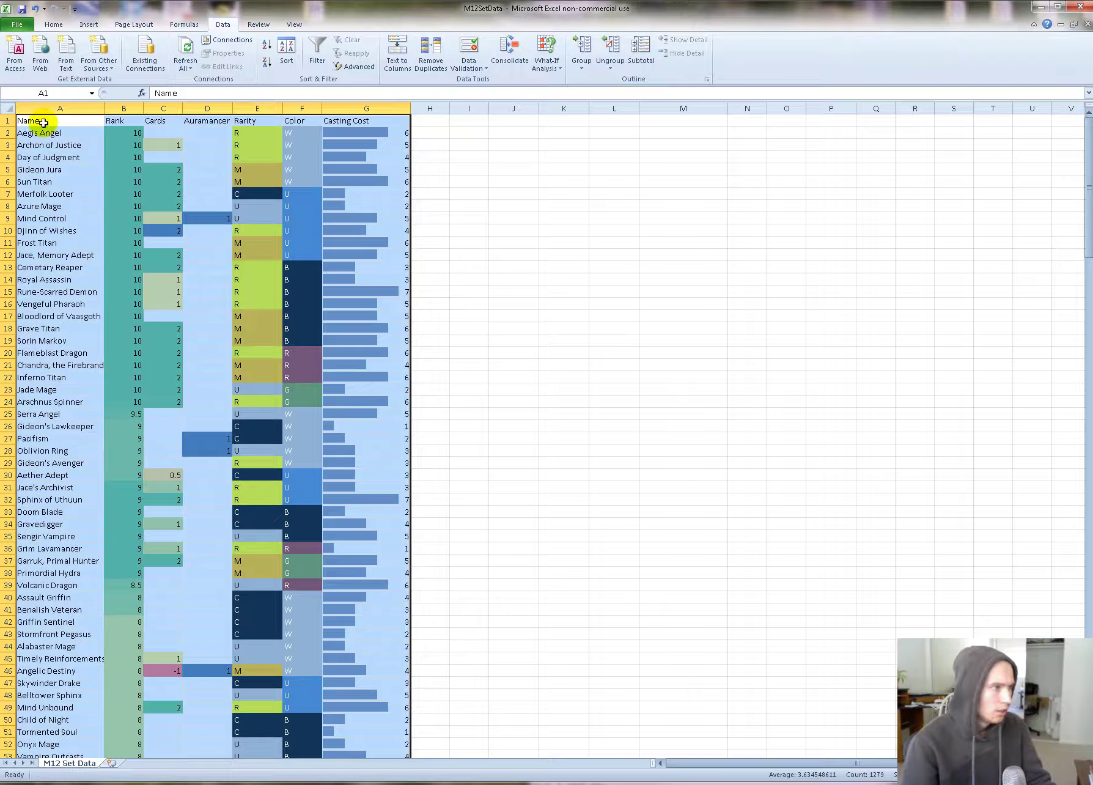
left_click_drag(146, 10, 537, 42)
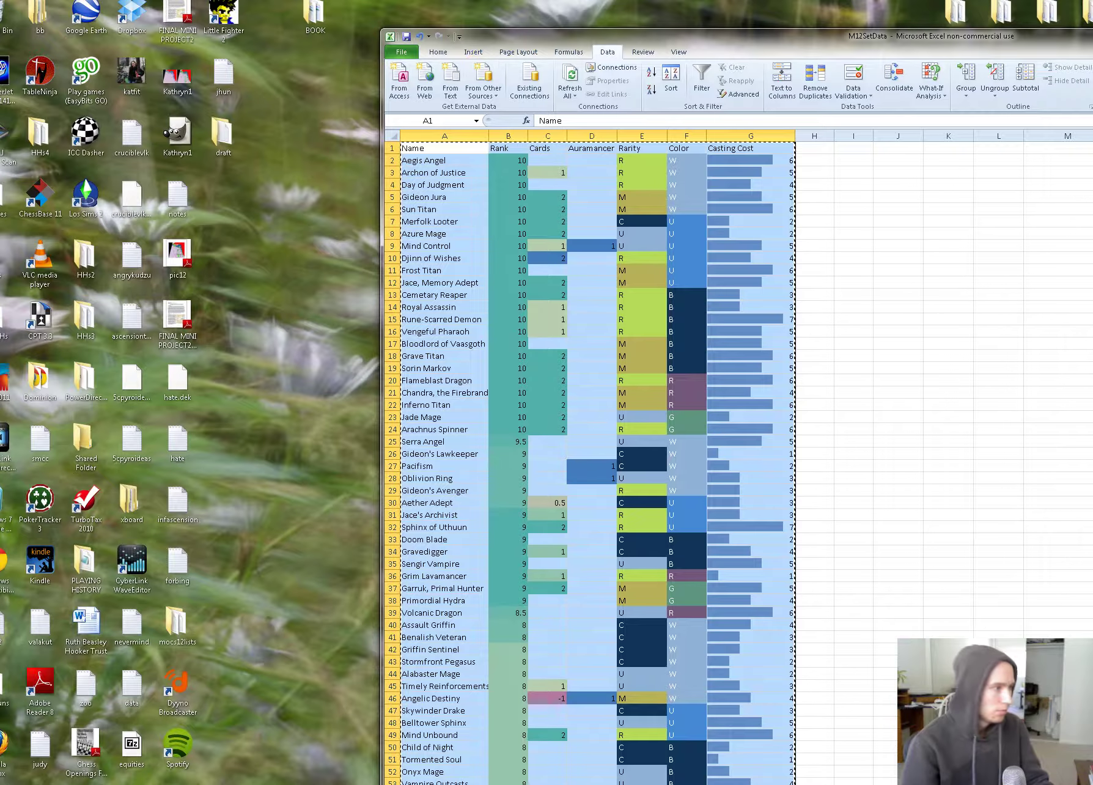
mouse_move(2, 303)
left_click(26, 339)
left_click(424, 151)
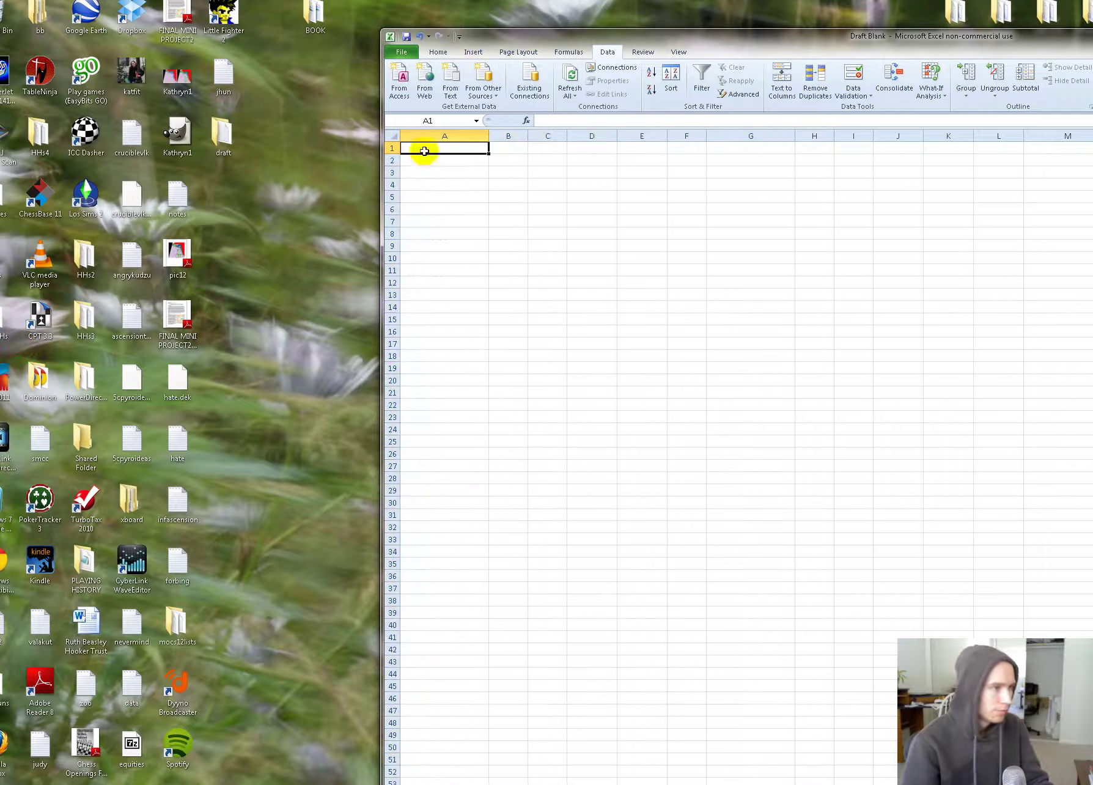
key("ctrl+v")
left_click(999, 295)
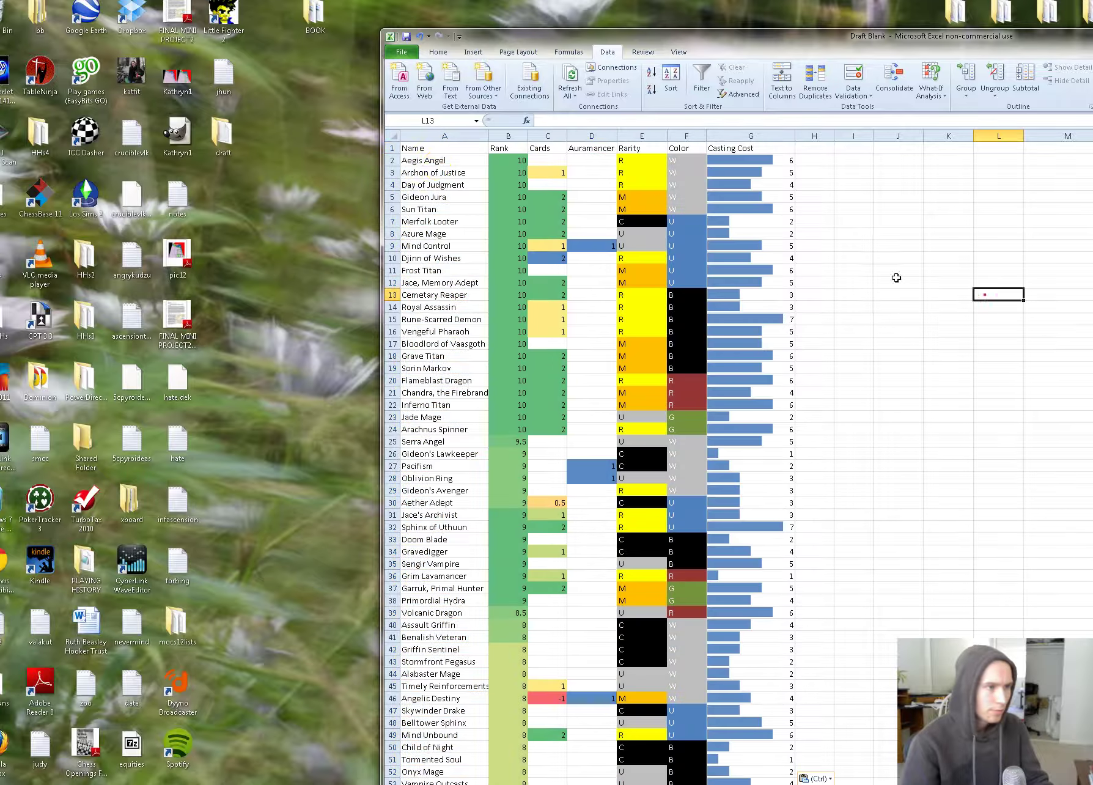
Step: Review the pasted card list, examining the card names, rank, cards, rarity, color and casting cost columns
left_click(436, 160)
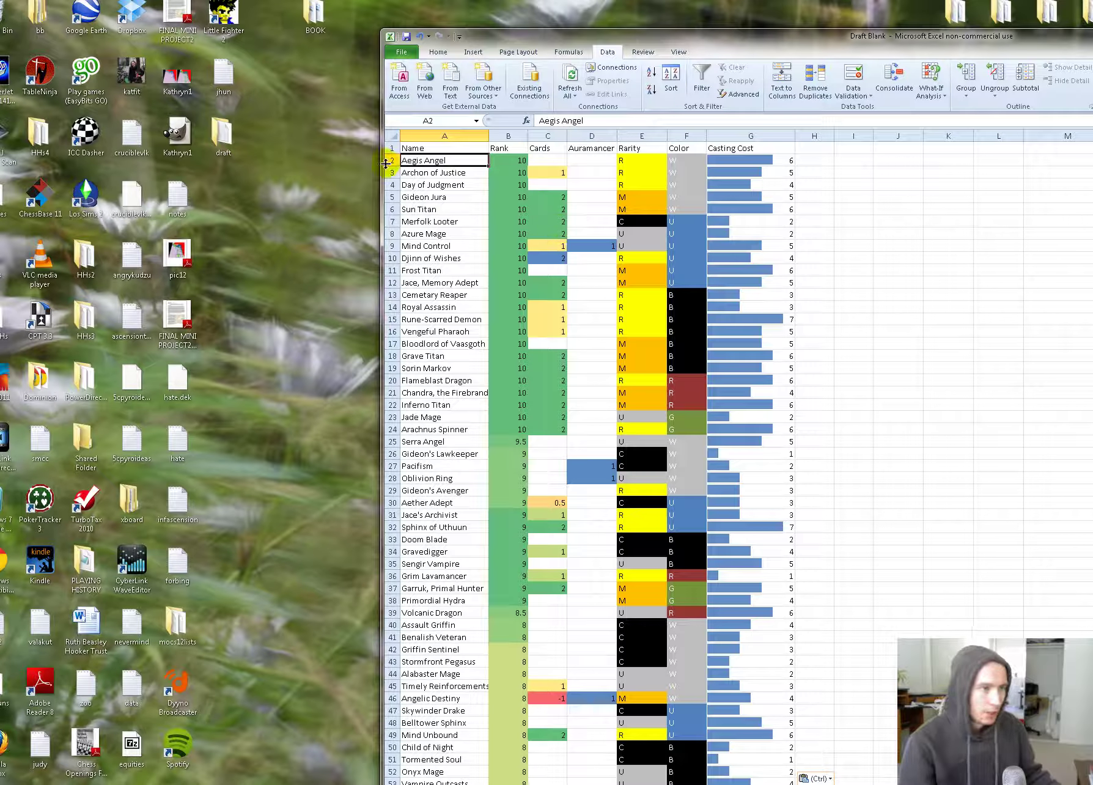
scroll(460, 298, "down", 1)
scroll(460, 306, "down", 14)
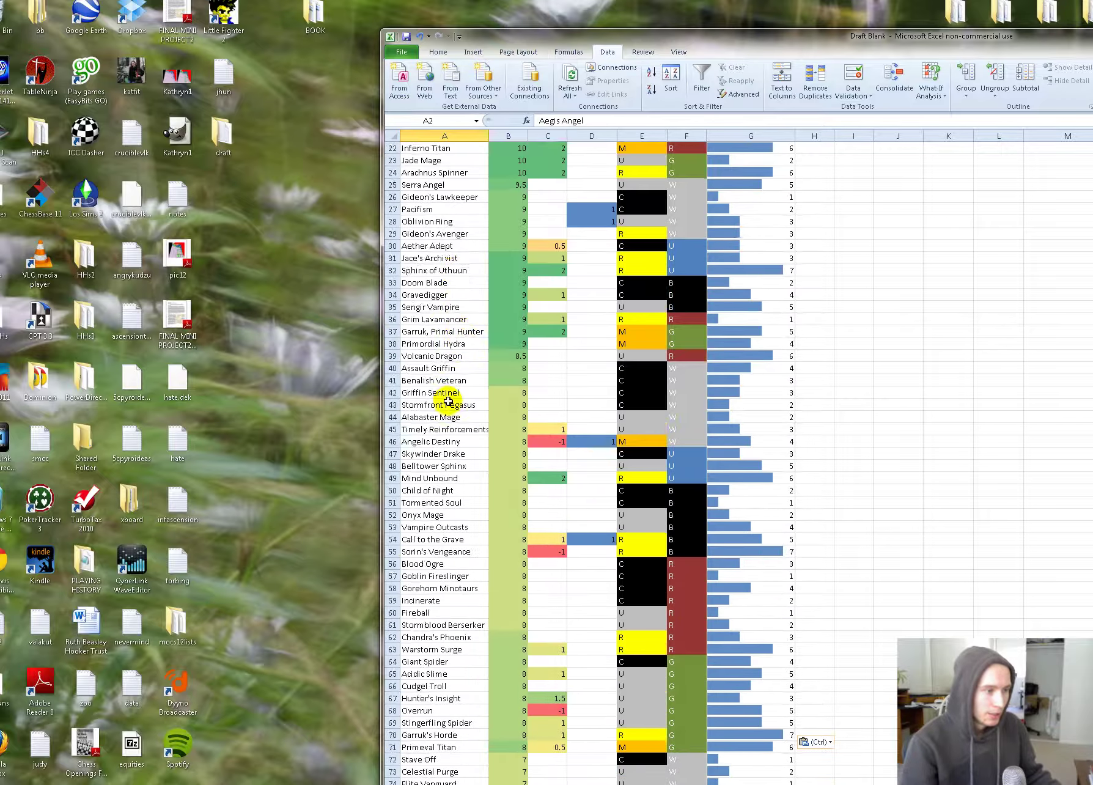
scroll(451, 555, "up", 15)
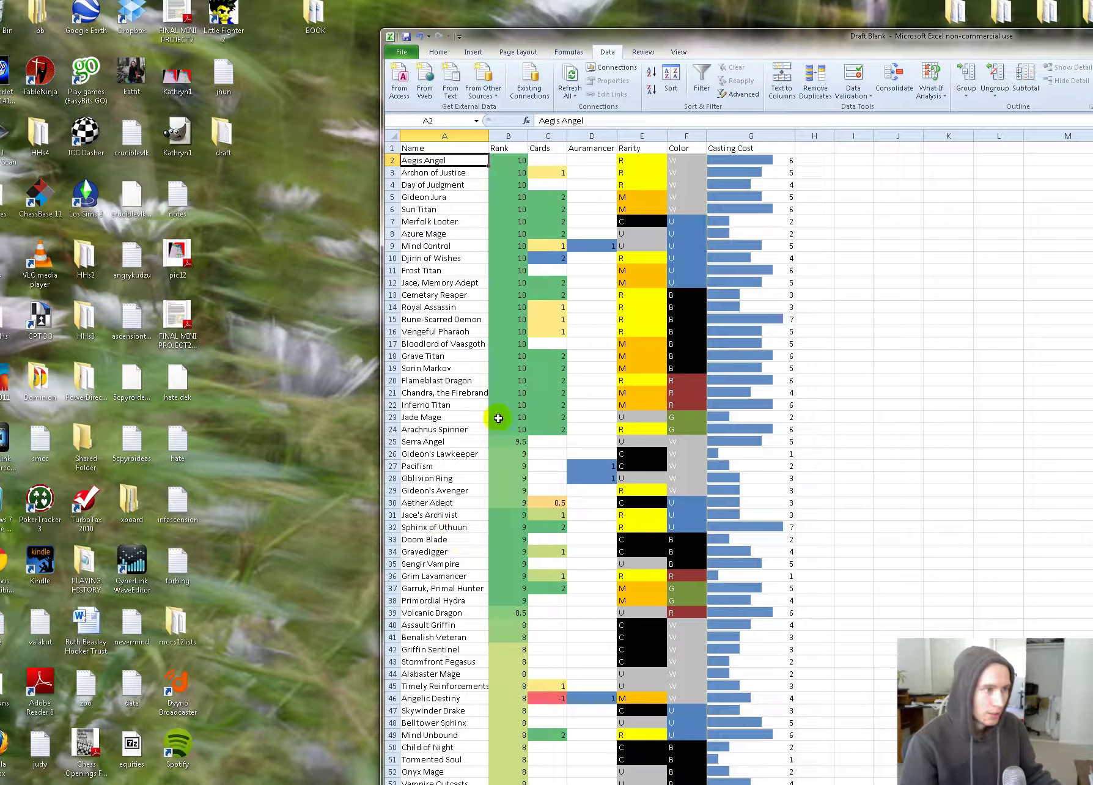
left_click(515, 185)
left_click_drag(570, 160, 547, 552)
left_click_drag(691, 161, 690, 456)
left_click_drag(756, 151, 752, 439)
left_click(898, 465)
left_click_drag(639, 502, 685, 448)
left_click(1041, 266)
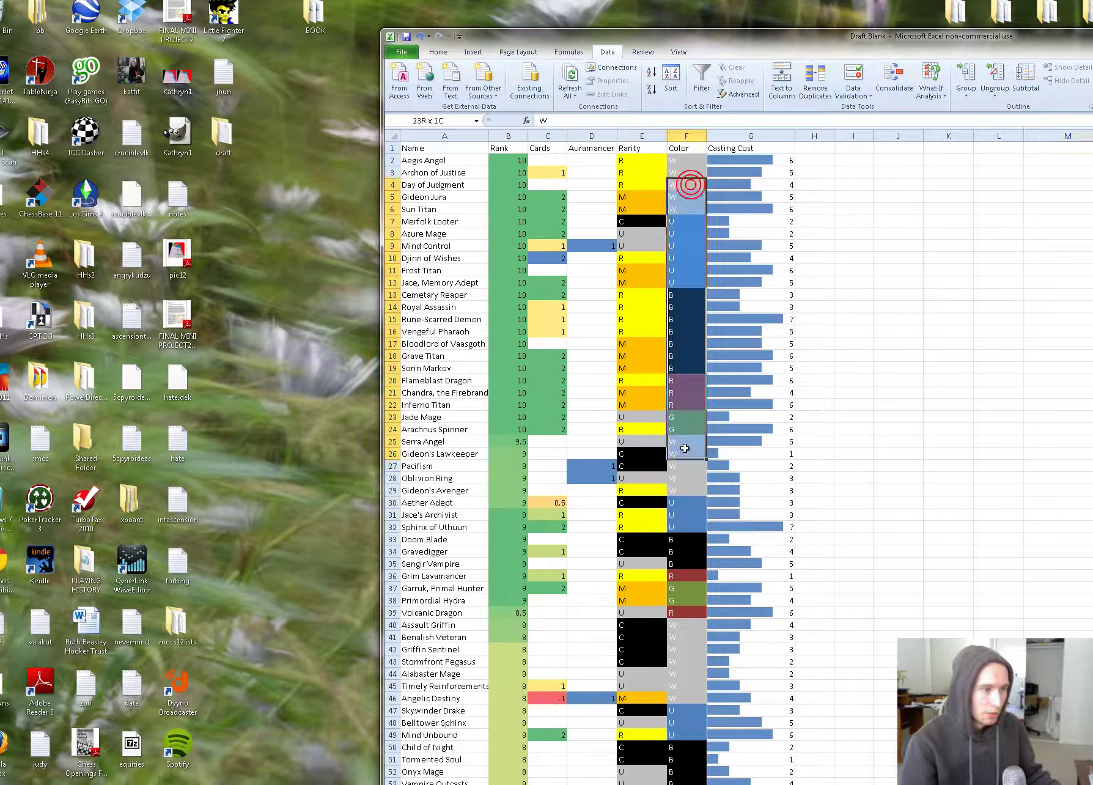
left_click(965, 374)
left_click_drag(507, 161, 491, 405)
left_click(1041, 234)
left_click(1042, 234)
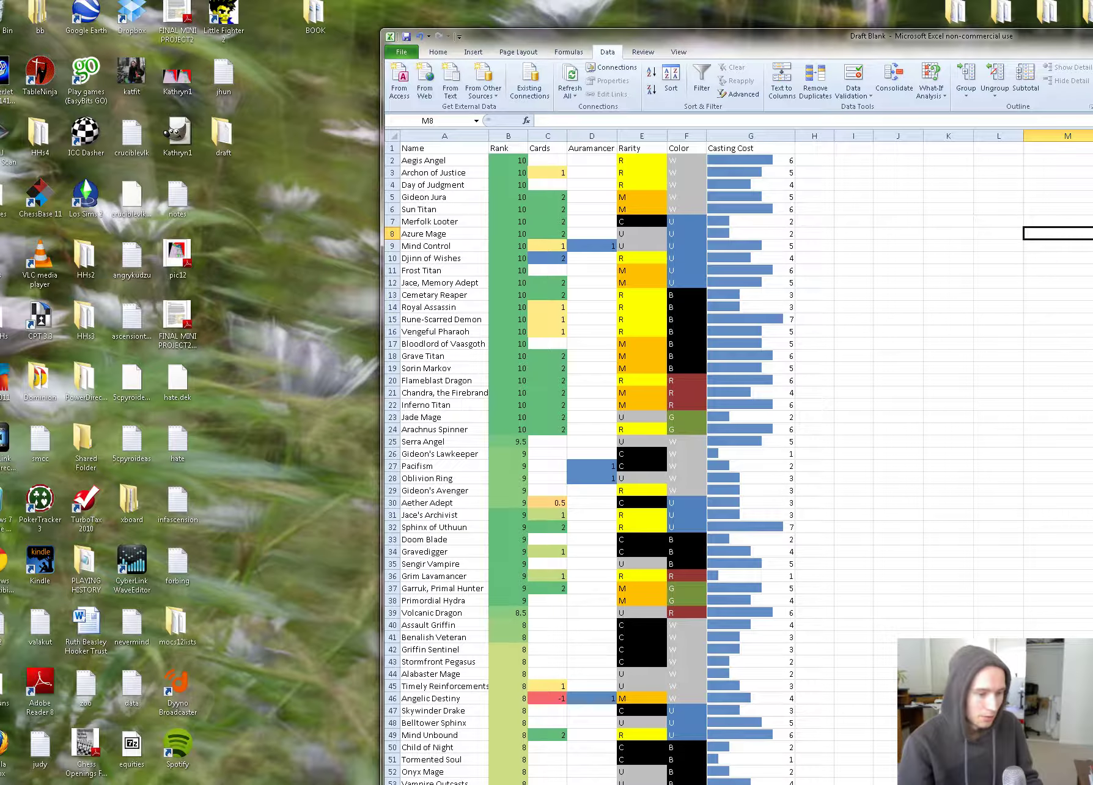
Step: Reposition the Draft Blank workbook window so the whole Set Data sheet is back in view
left_click_drag(1081, 42, 863, 460)
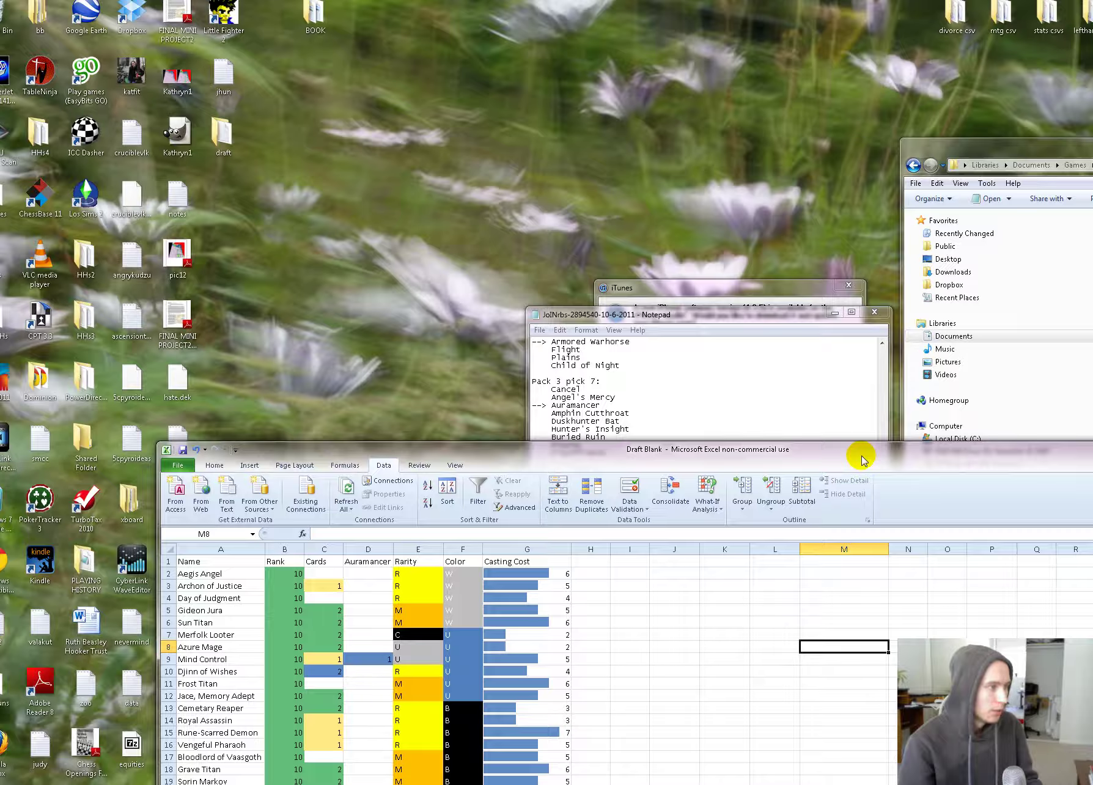
left_click_drag(863, 460, 701, 15)
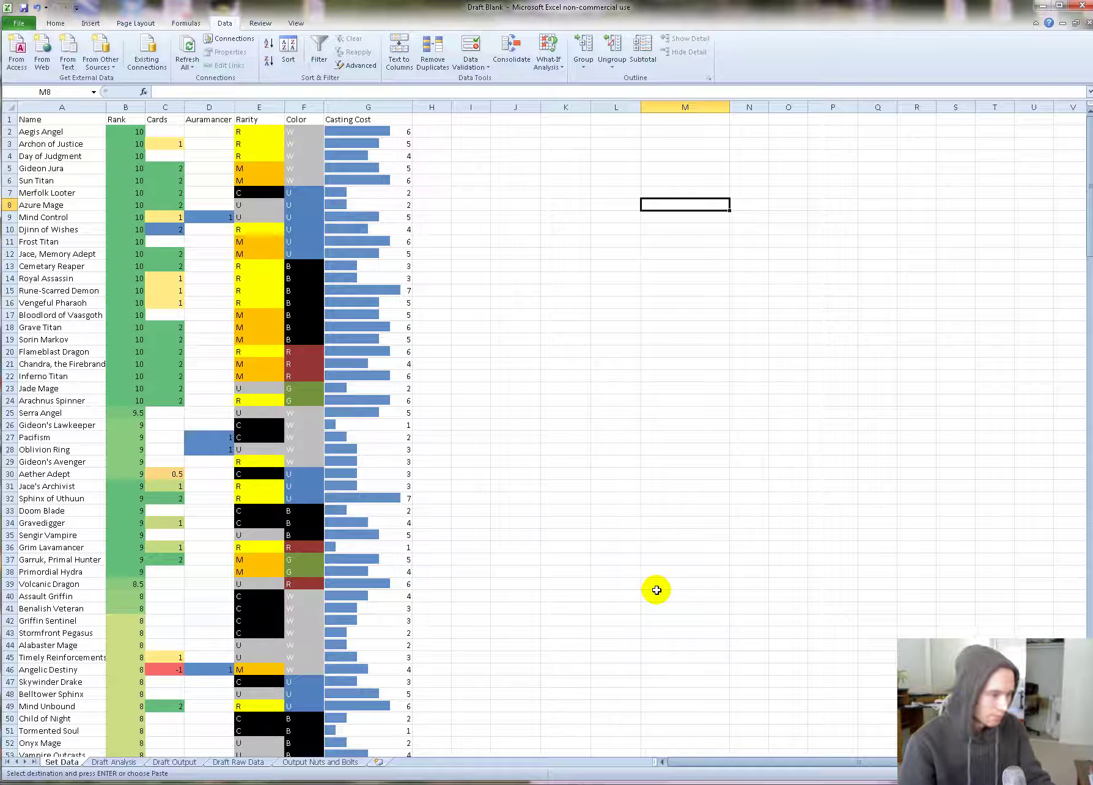
left_click(563, 399)
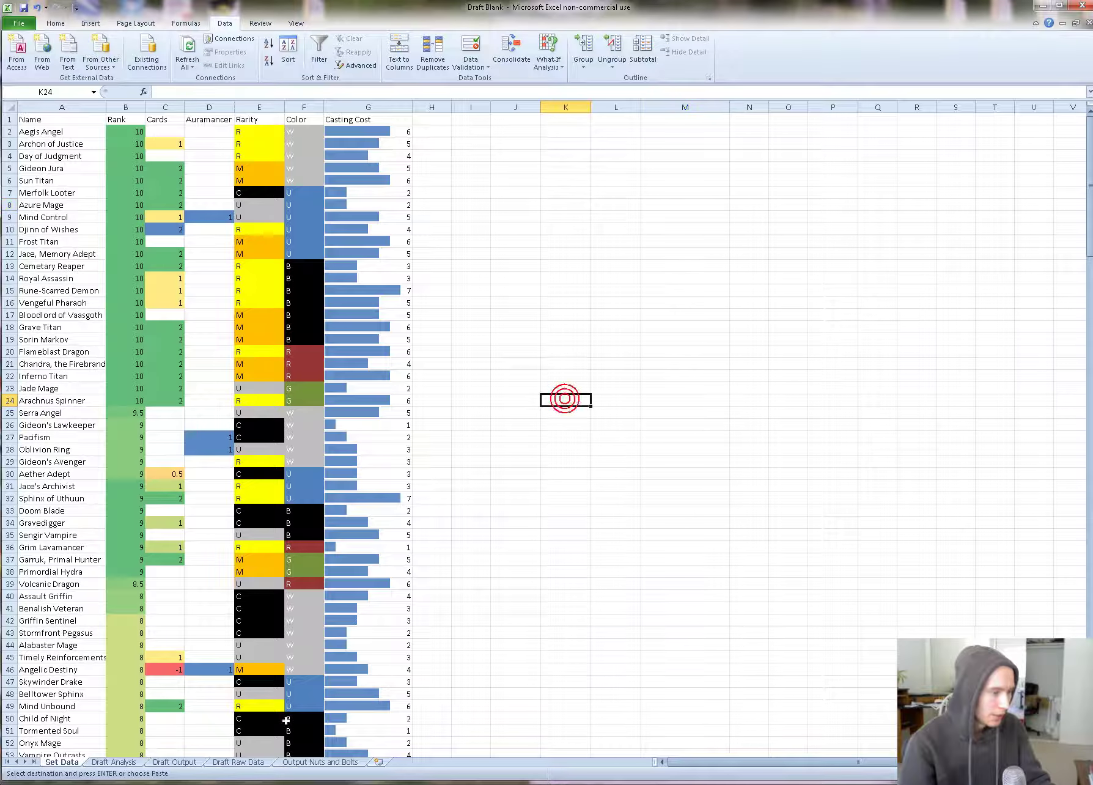
Step: Start a text file import at cell F1 of the Draft Raw Data sheet, using the draft log dated 10-6-2011
left_click(238, 762)
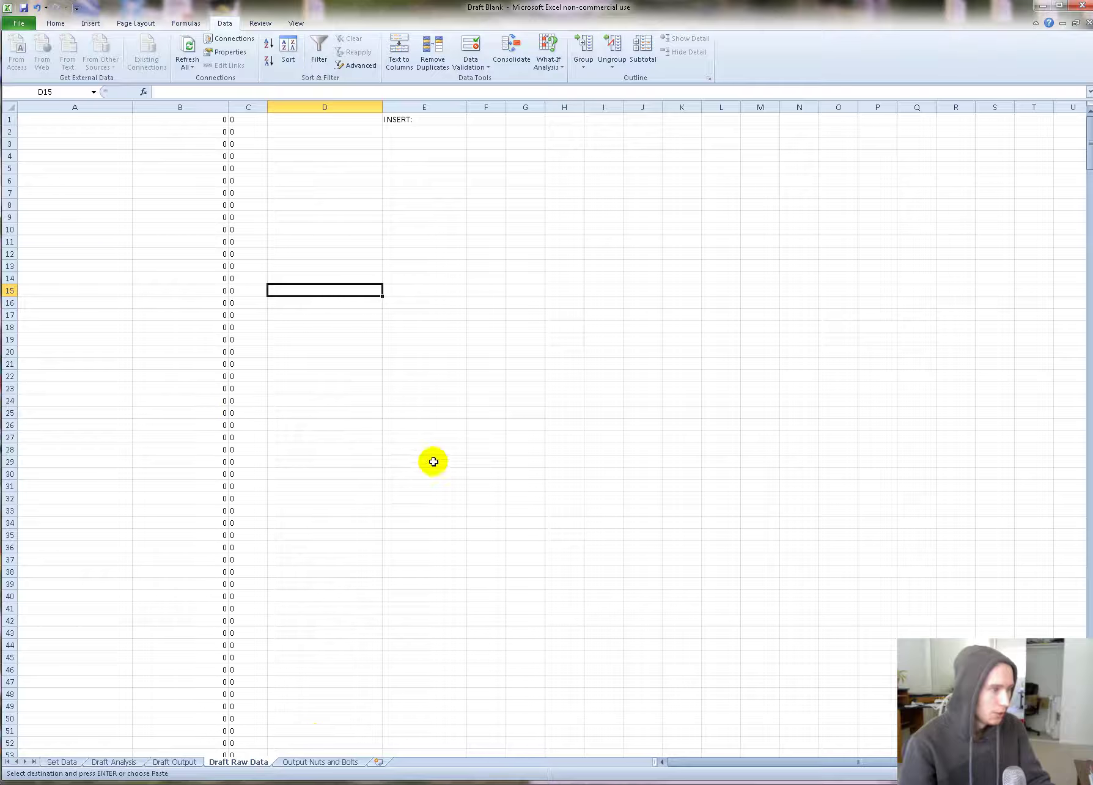
left_click(447, 121)
left_click(482, 119)
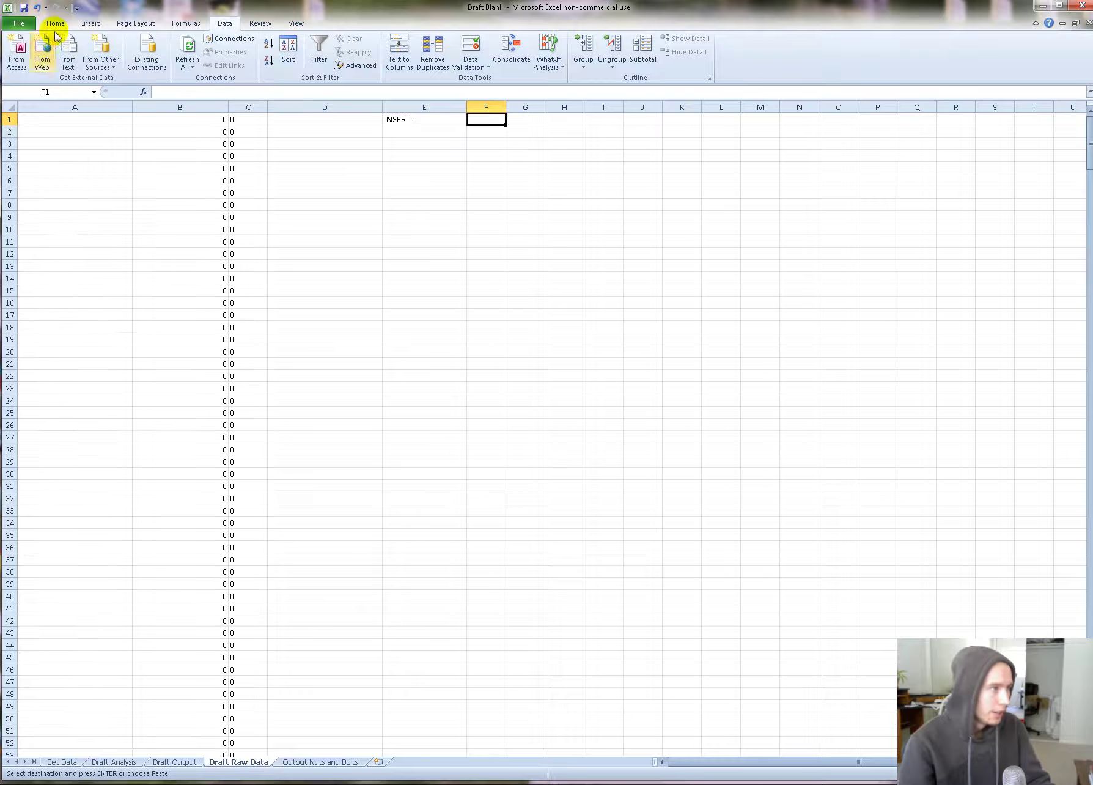
left_click(68, 49)
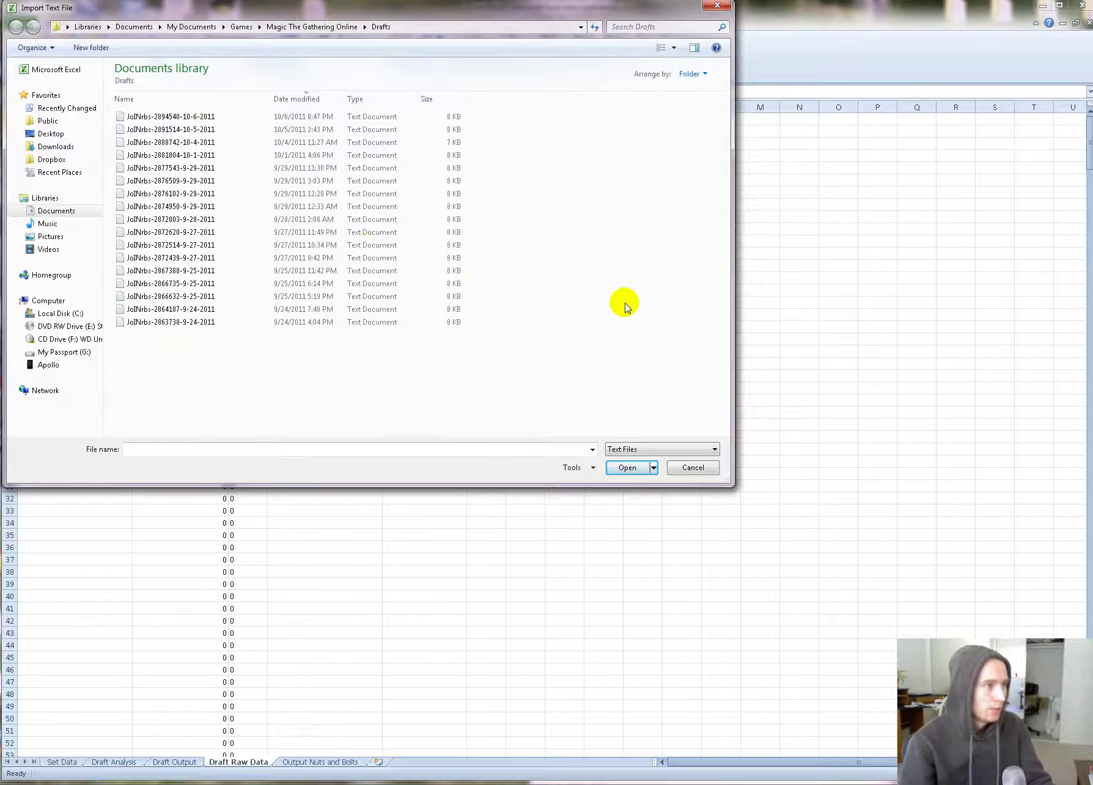
left_click(194, 120)
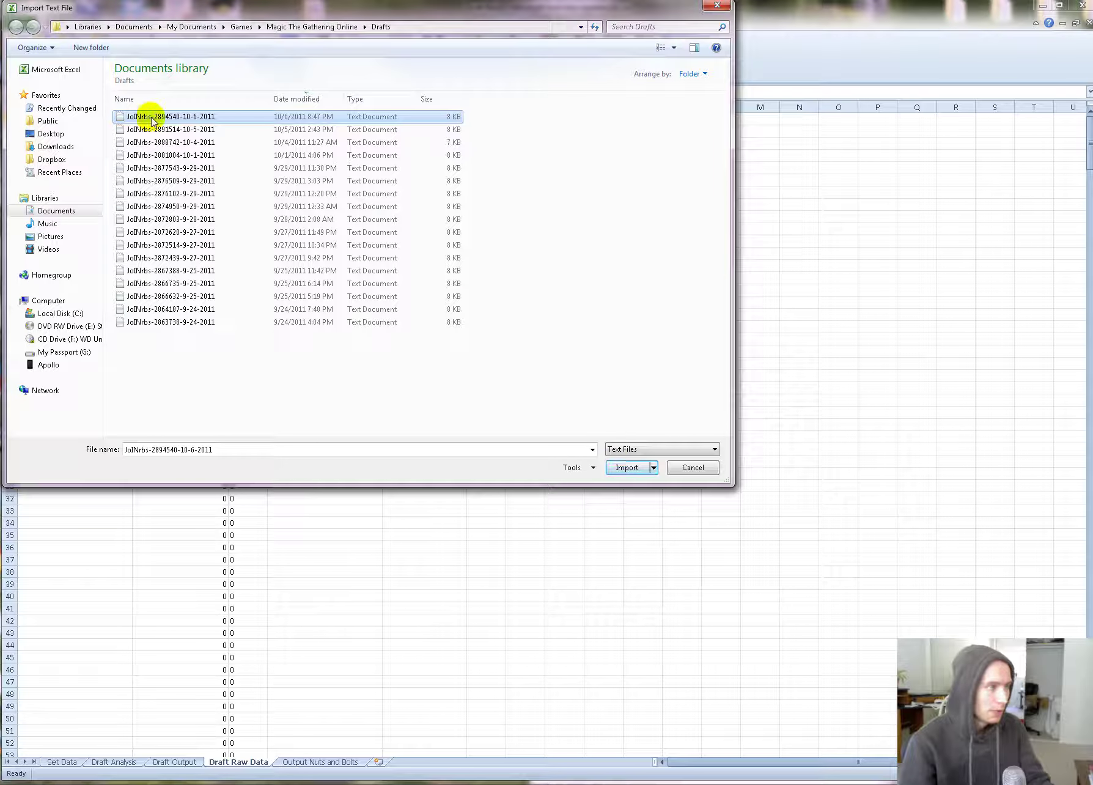
left_click(626, 467)
Step: Set > as the other delimiter alongside Tab for the text import, and proceed to the column data format settings
left_click(729, 615)
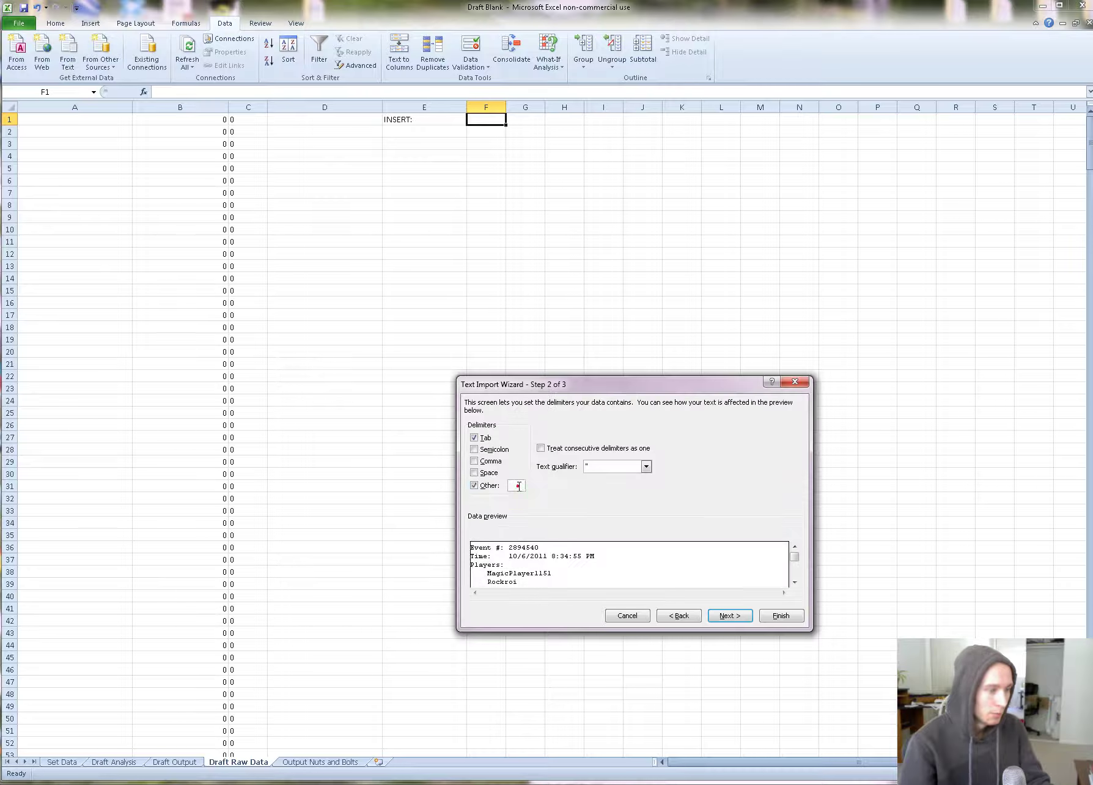
left_click(518, 485)
type(">")
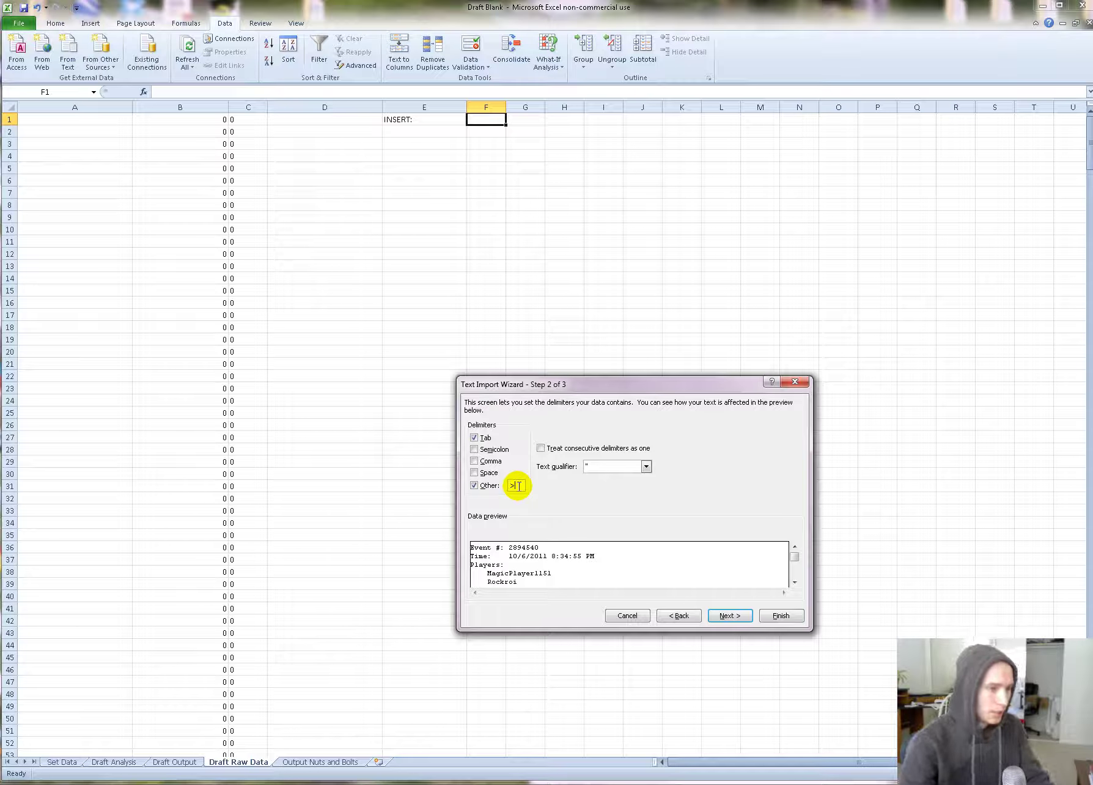
left_click(561, 499)
left_click(525, 486)
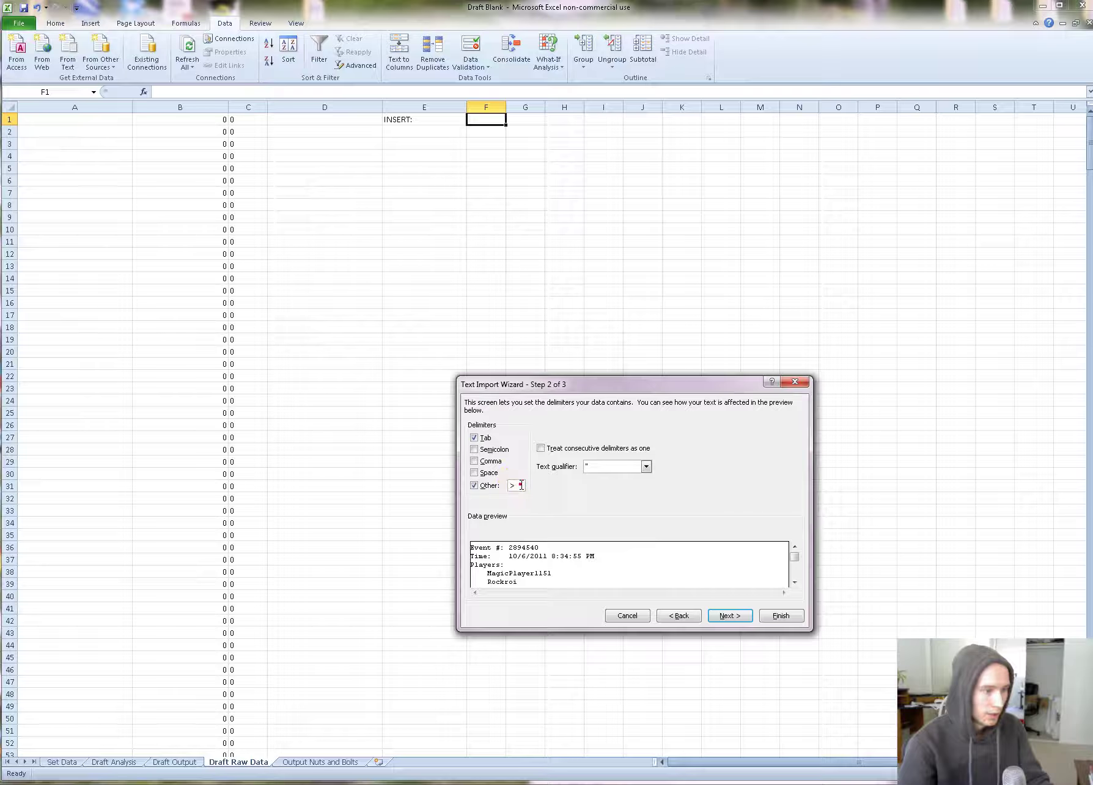
left_click(577, 520)
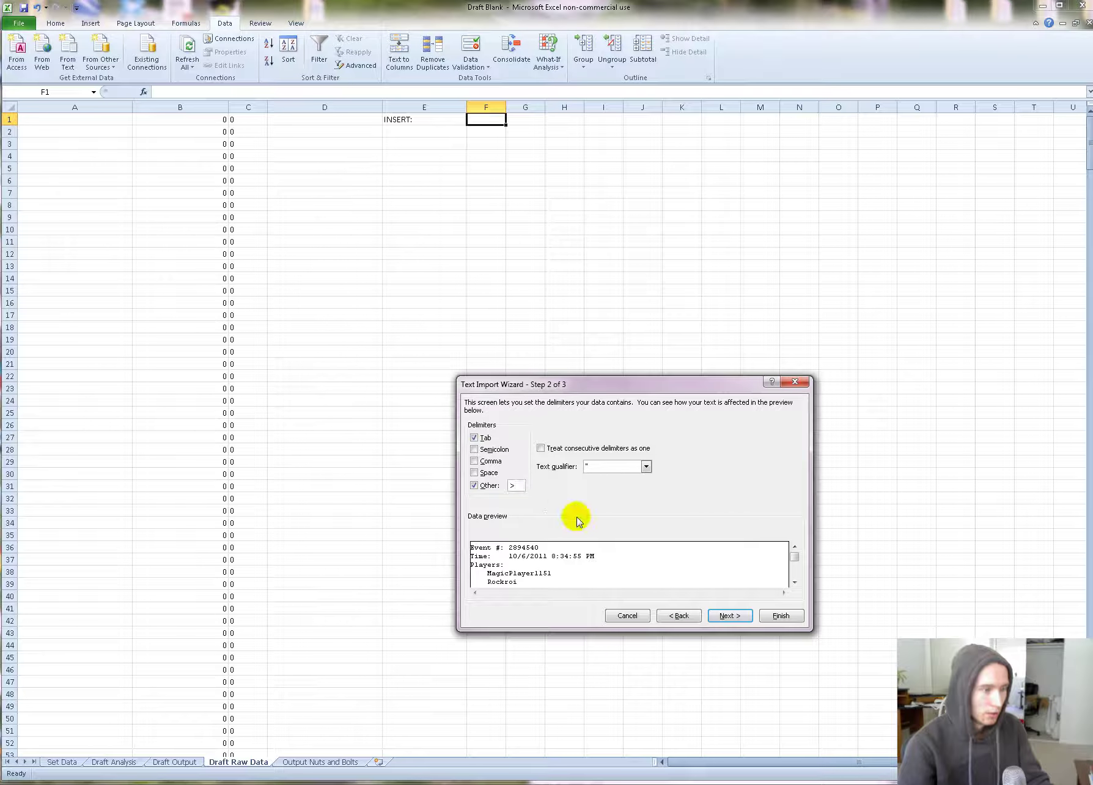
left_click(728, 616)
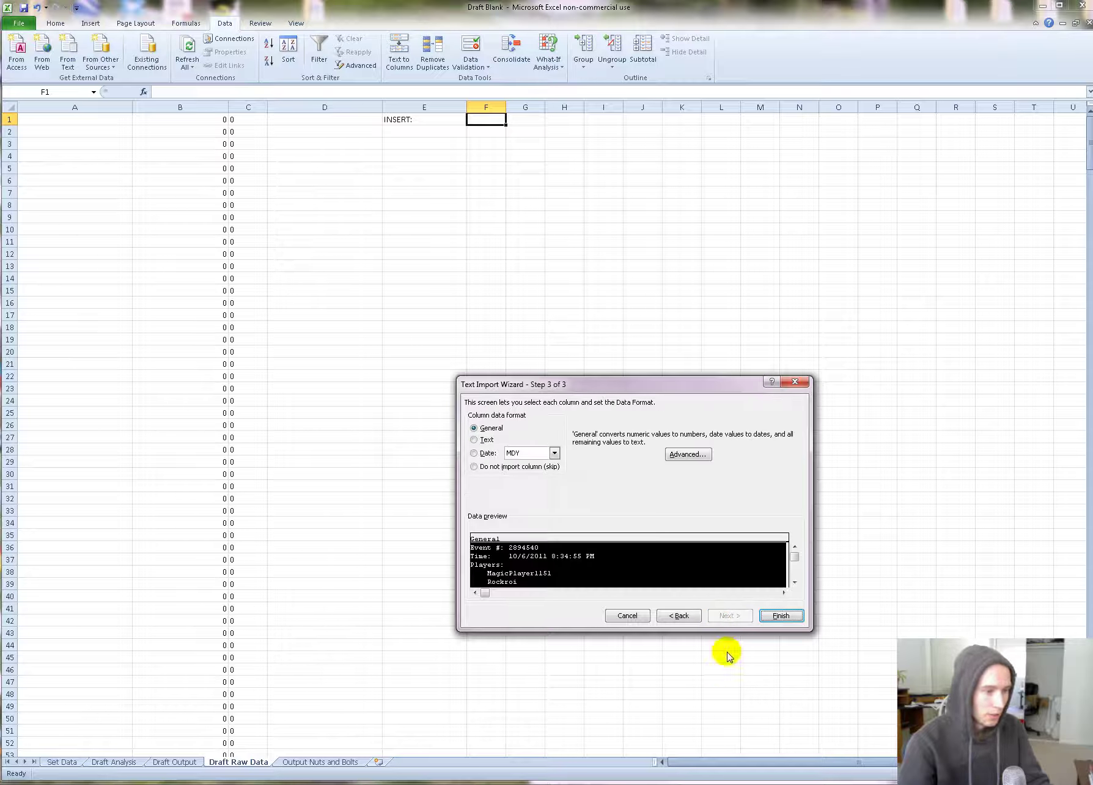
Step: Finish importing the draft log into the existing worksheet at cell F1, and bring up the Draft Output sheet
left_click(775, 615)
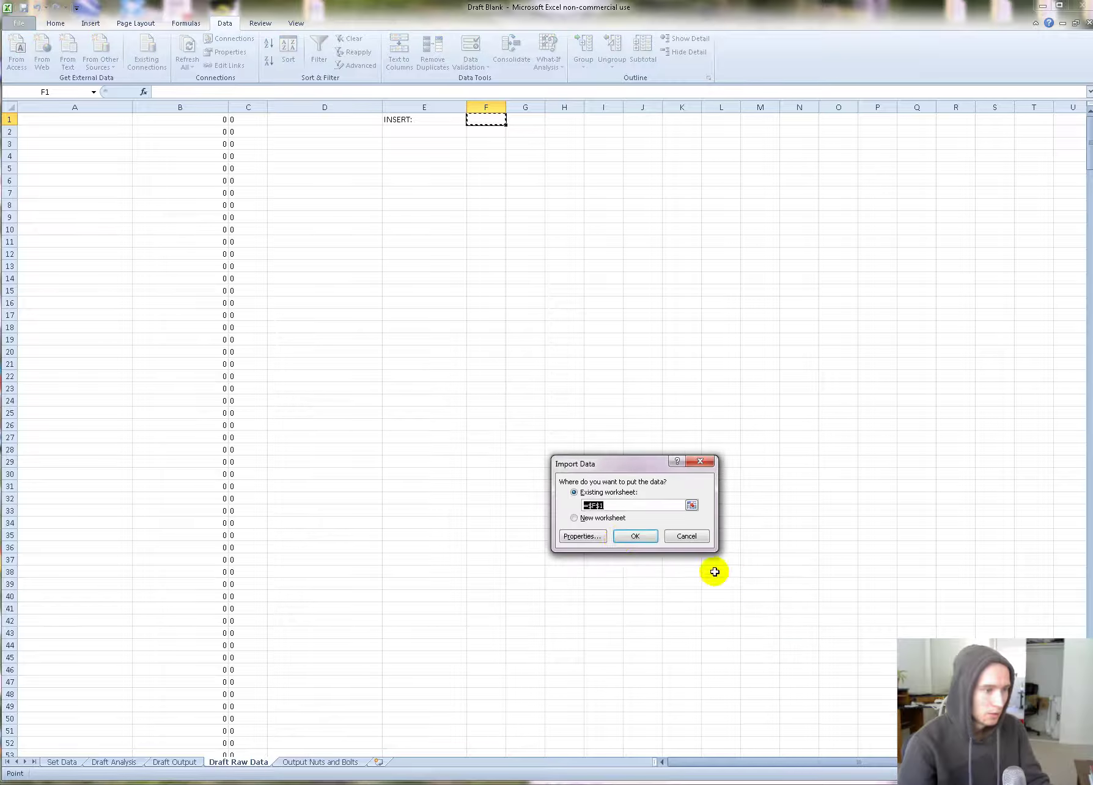
left_click(629, 537)
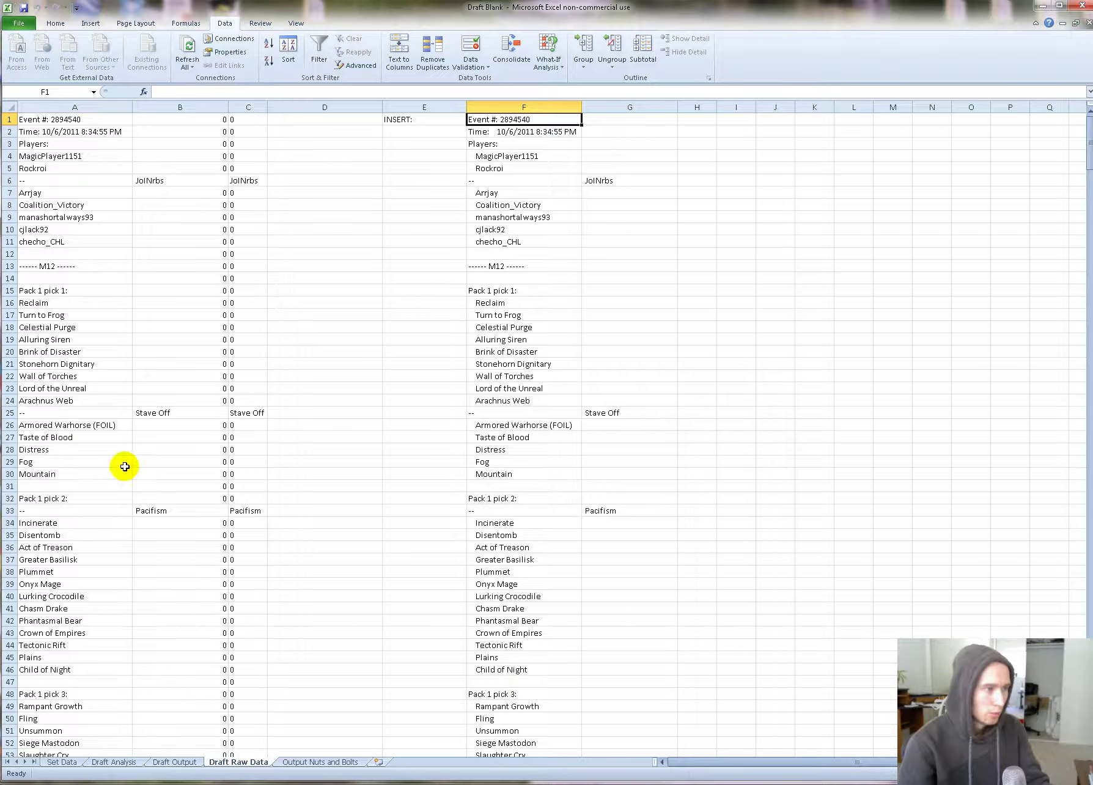
left_click(191, 764)
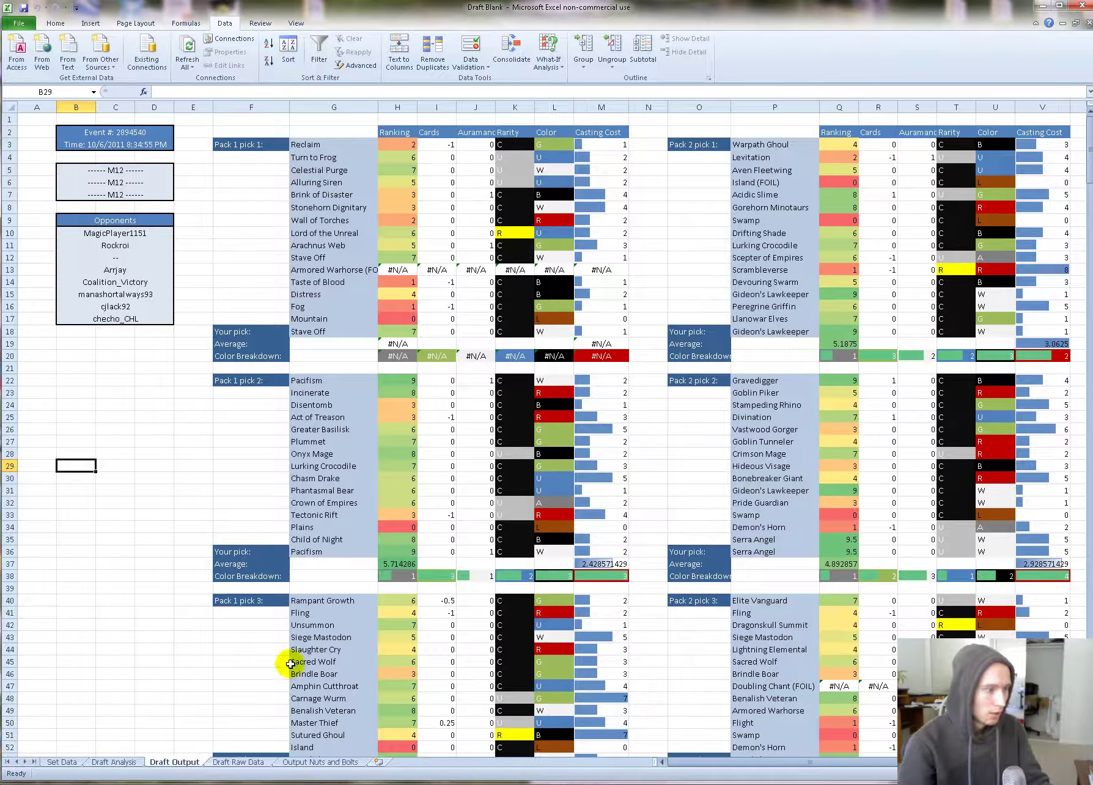
Step: Replace all occurrences of (FOIL) with nothing on the Draft Raw Data sheet
left_click(260, 763)
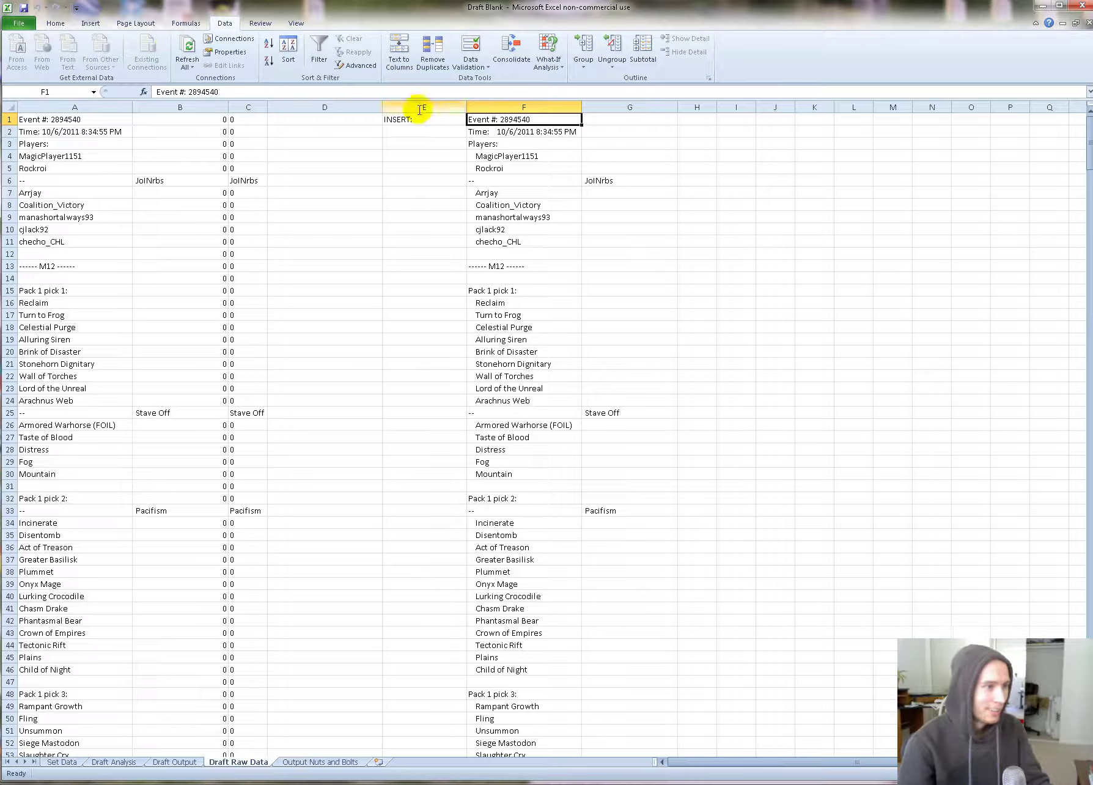
left_click(59, 25)
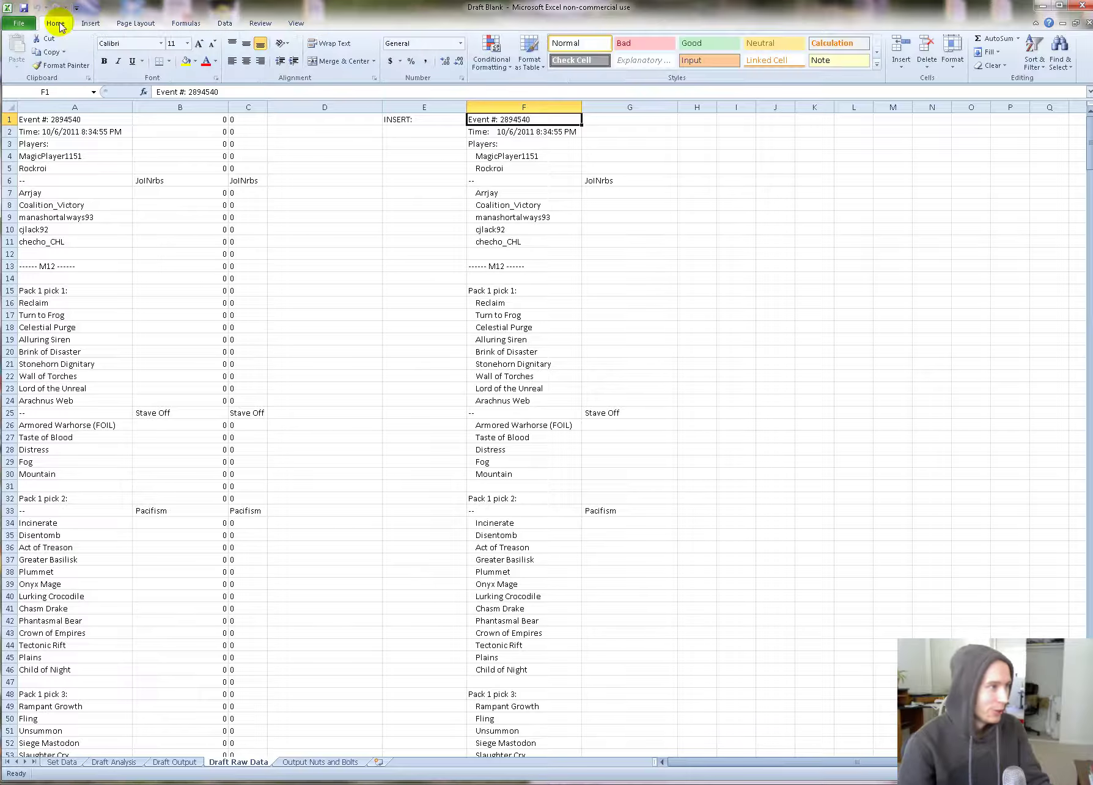
left_click(1061, 64)
left_click(1076, 98)
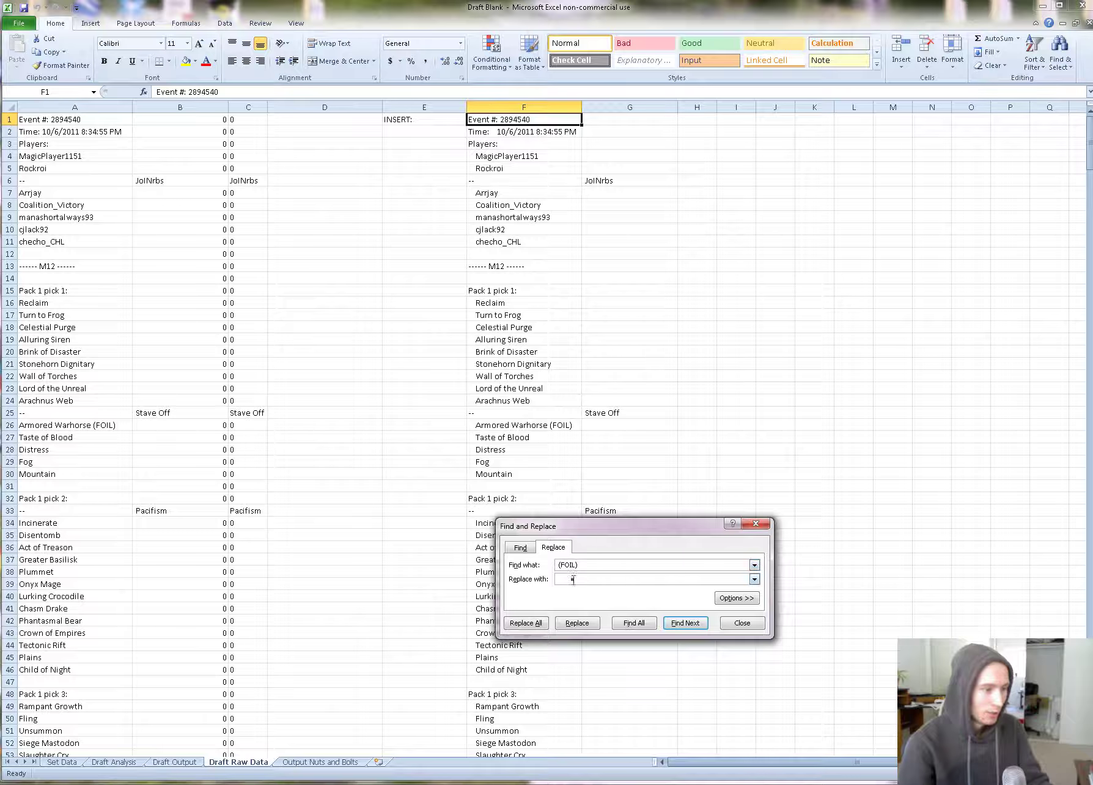
left_click(622, 622)
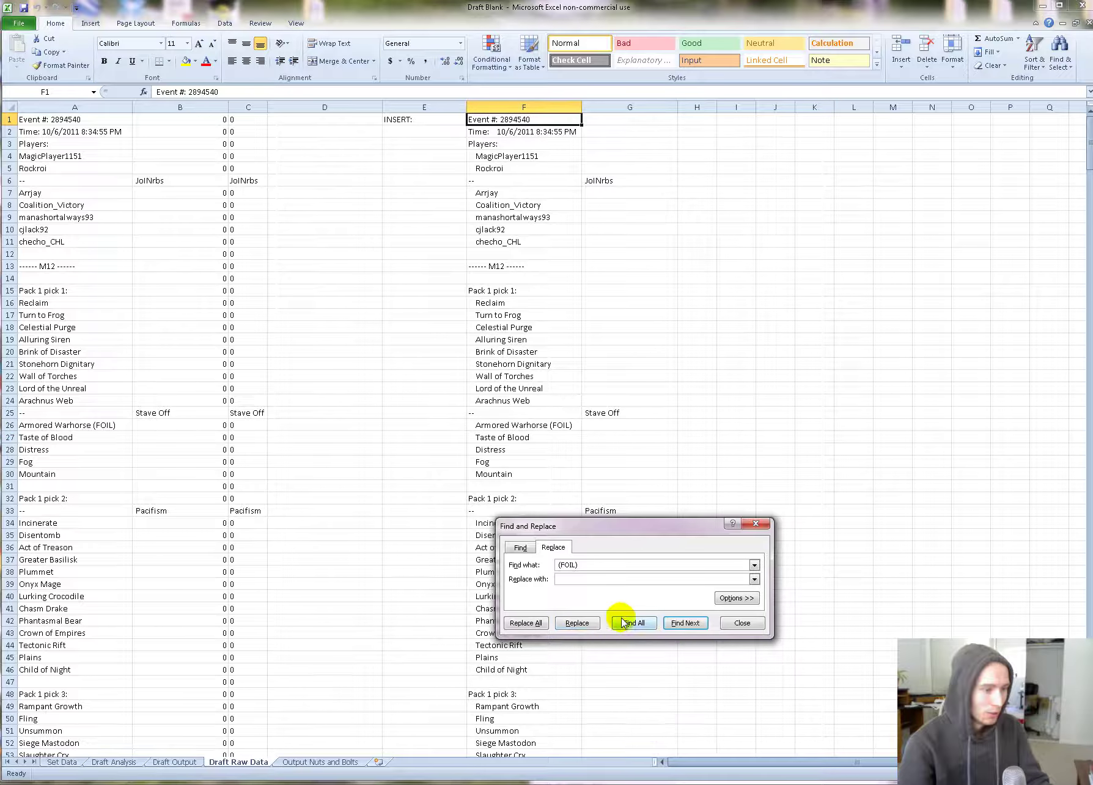
left_click(525, 622)
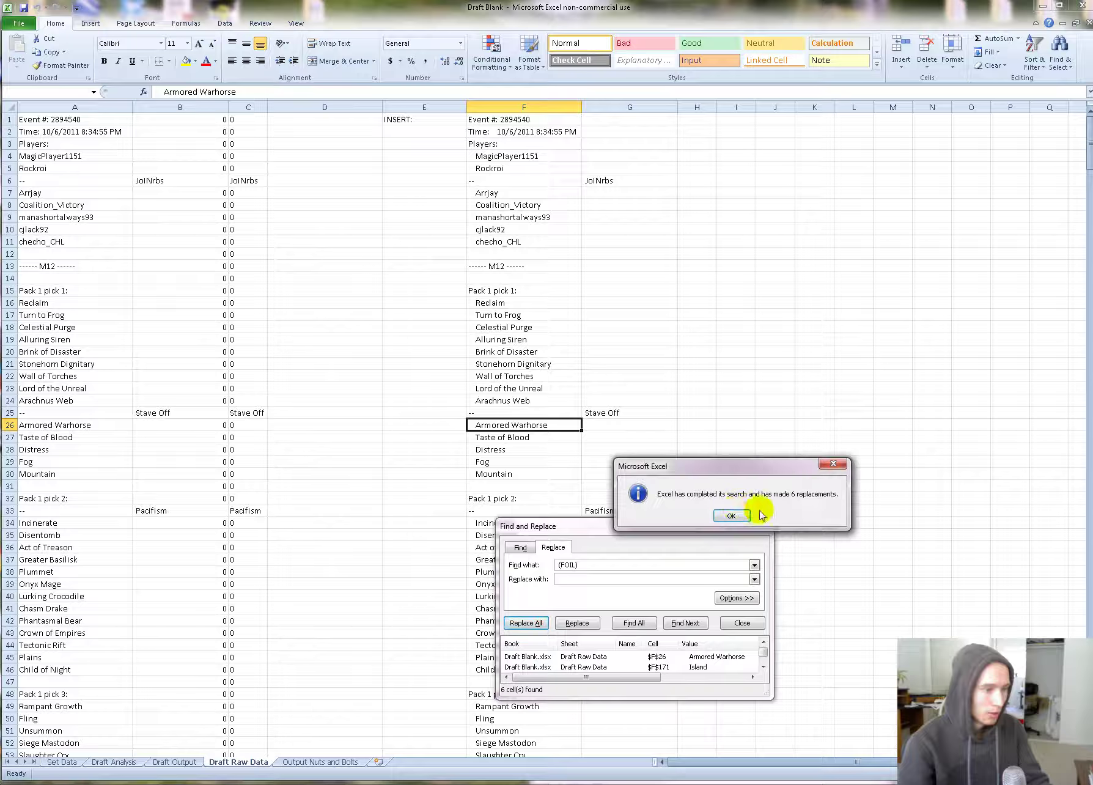
left_click(728, 515)
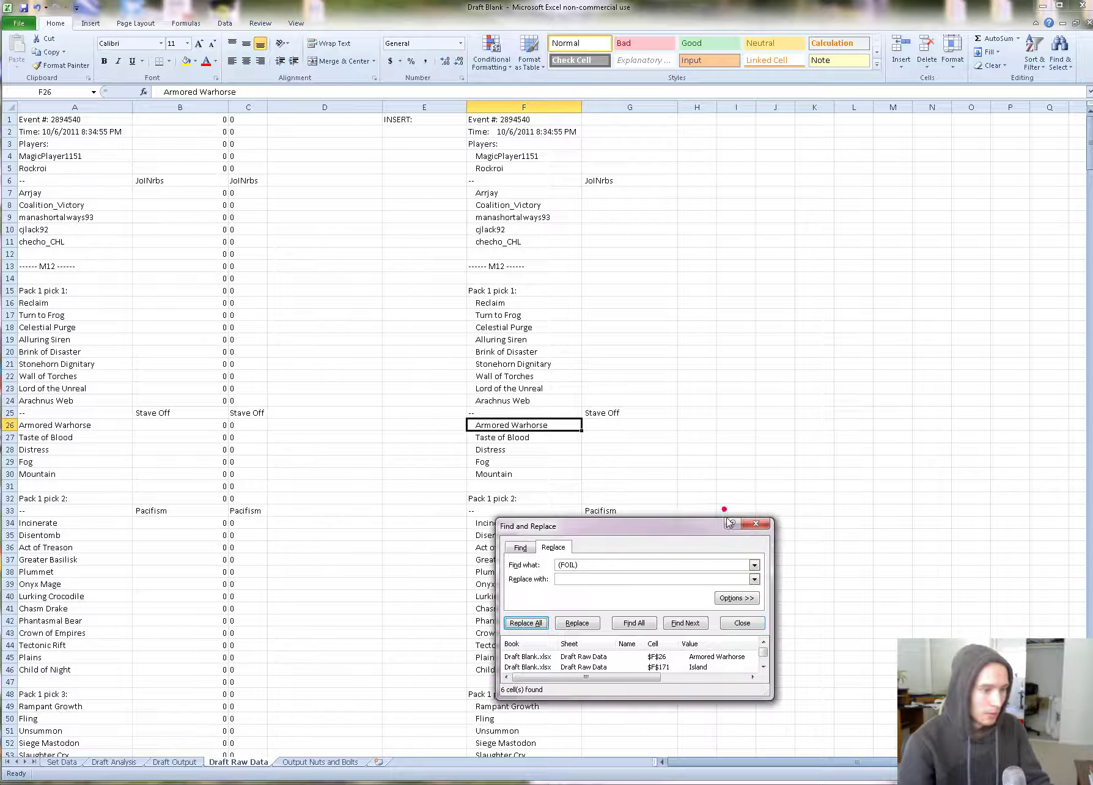
left_click(741, 622)
Step: Review the card rankings, rarity, color and casting cost blocks on the Draft Output sheet, from pick 1 through pick 15
left_click(182, 763)
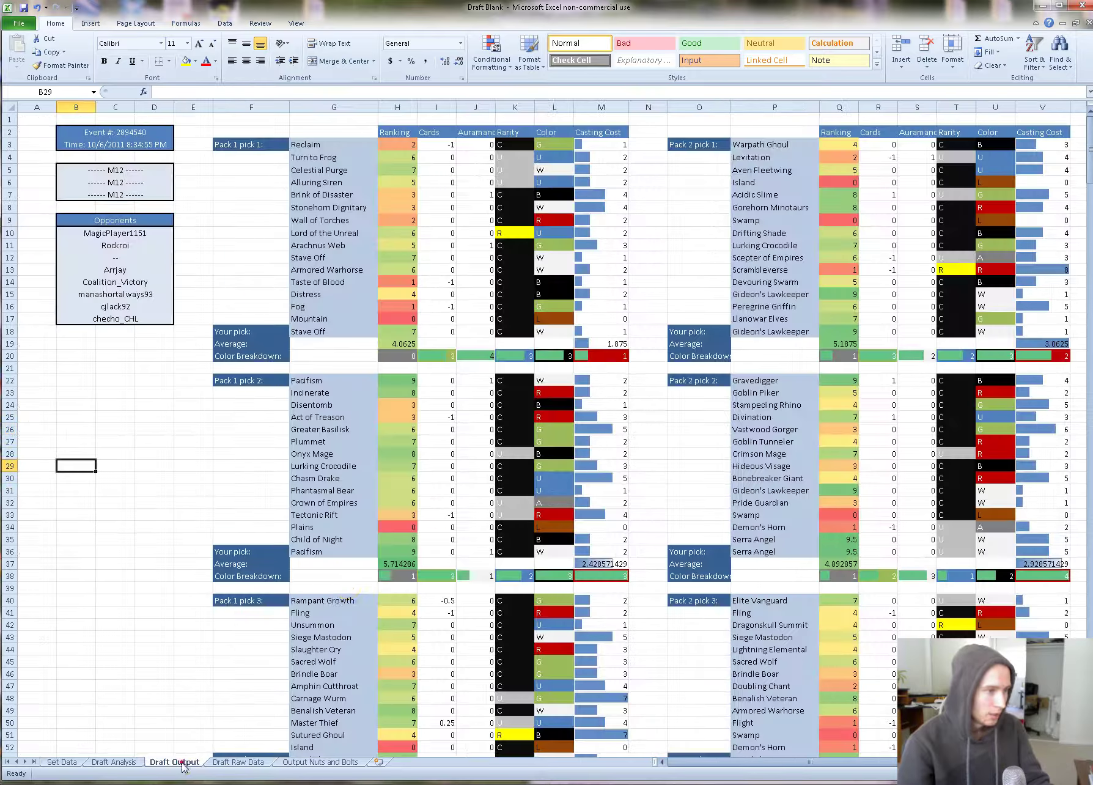
left_click_drag(873, 762, 880, 761)
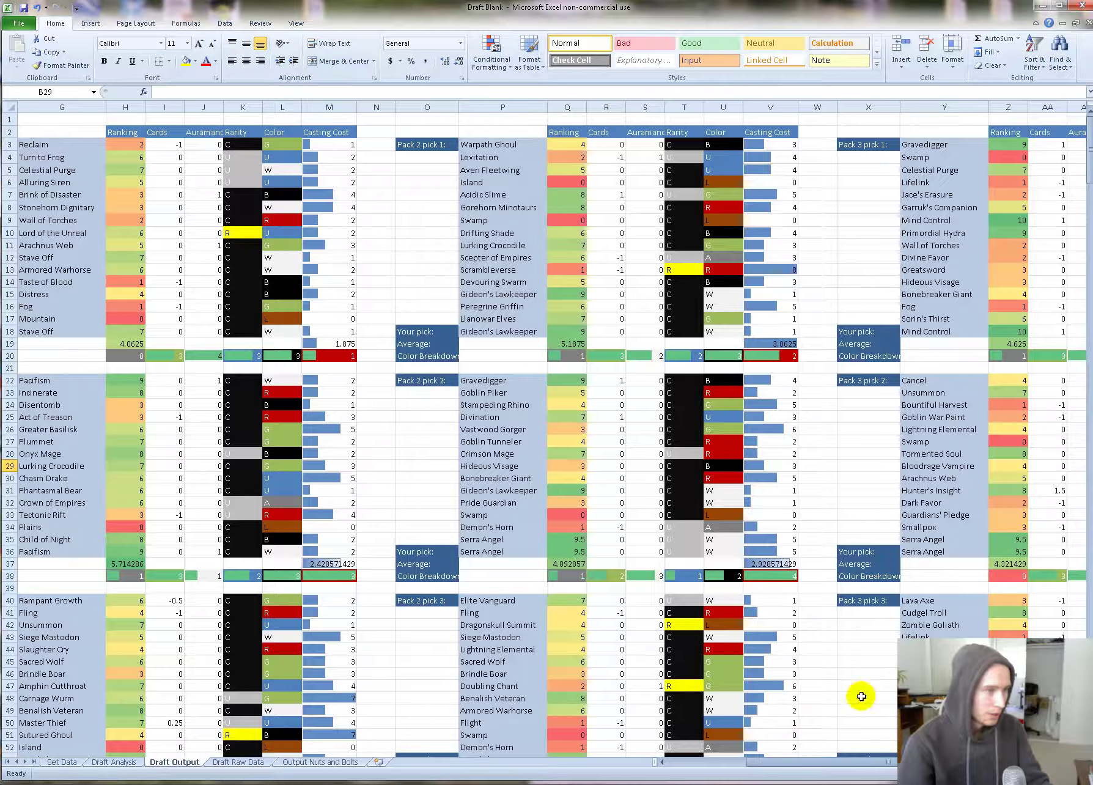
scroll(309, 341, "down", 4)
scroll(293, 347, "down", 20)
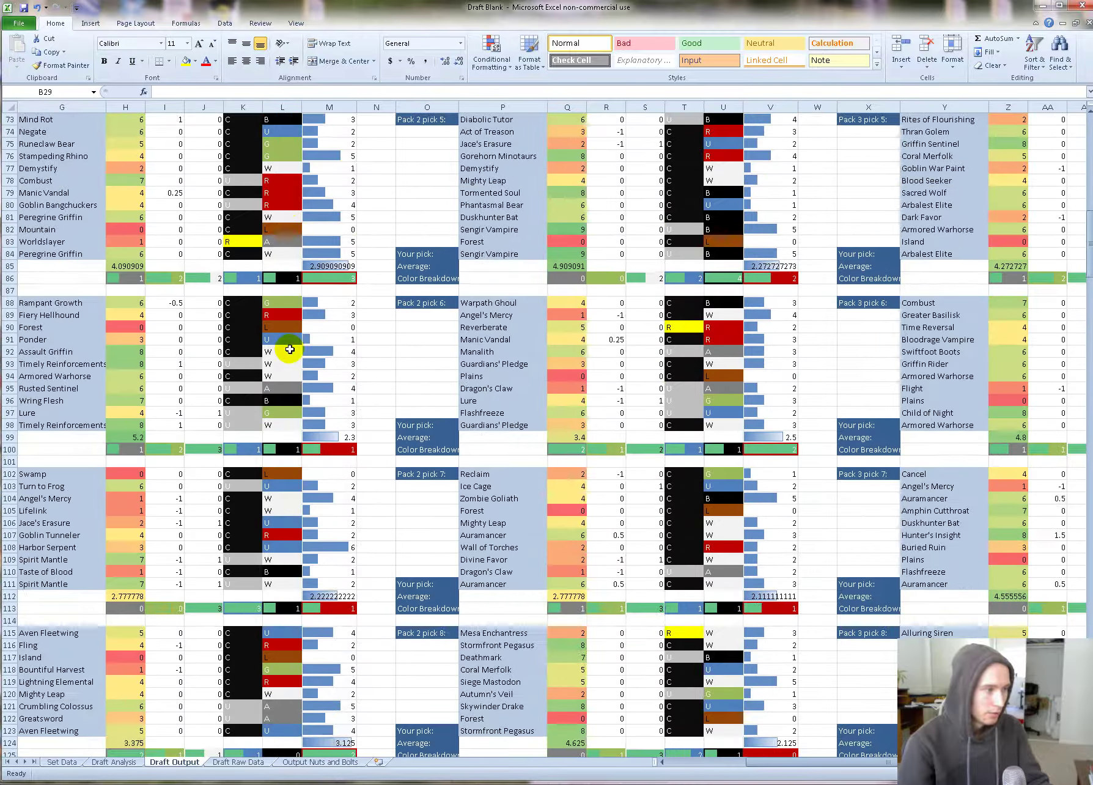
scroll(289, 349, "down", 20)
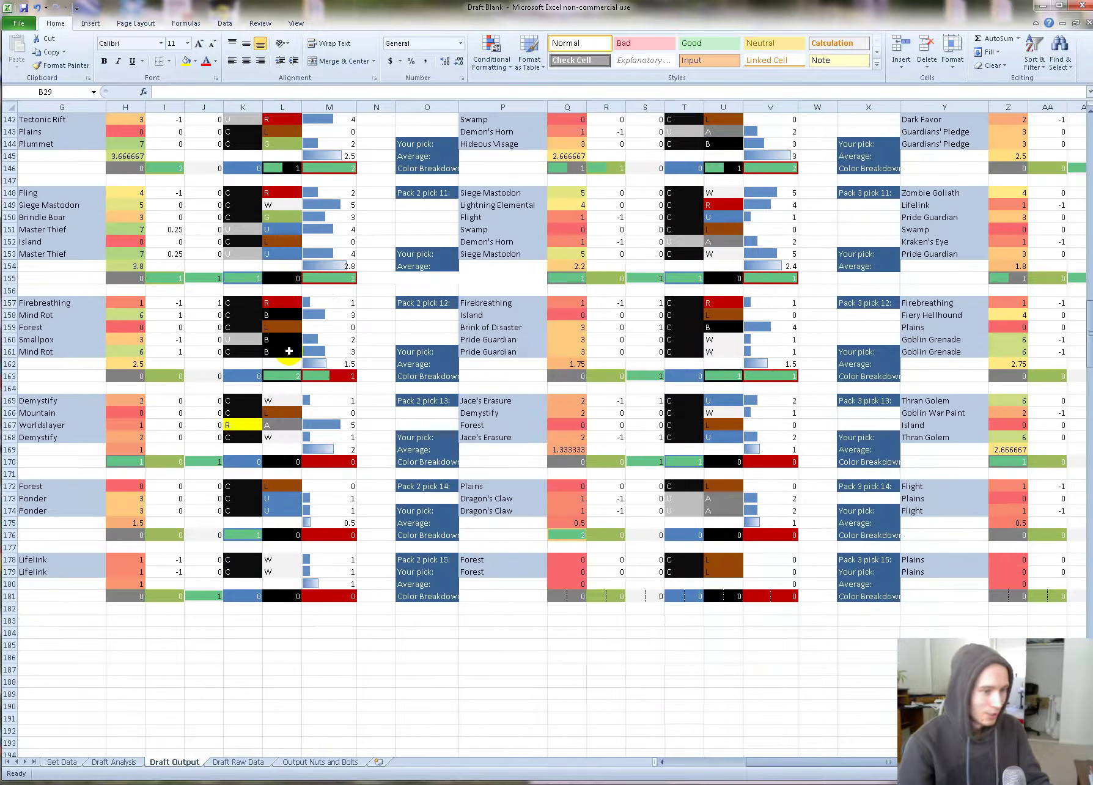
scroll(288, 351, "up", 20)
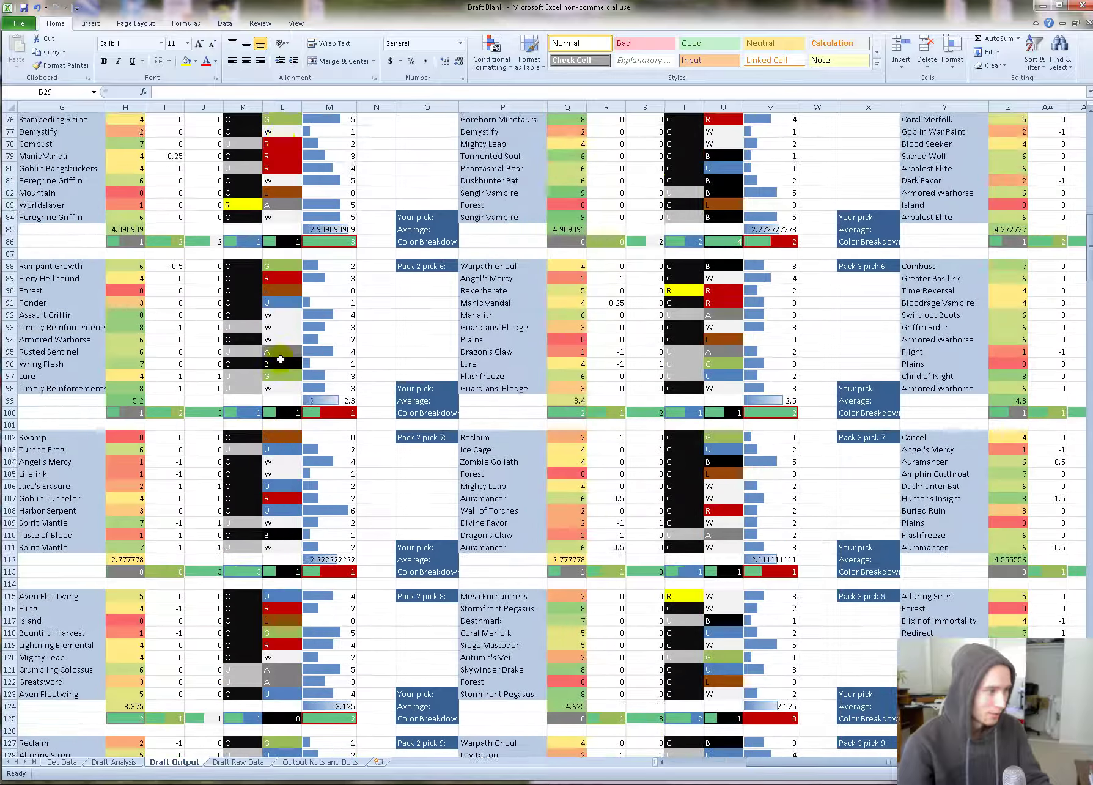
scroll(280, 359, "up", 12)
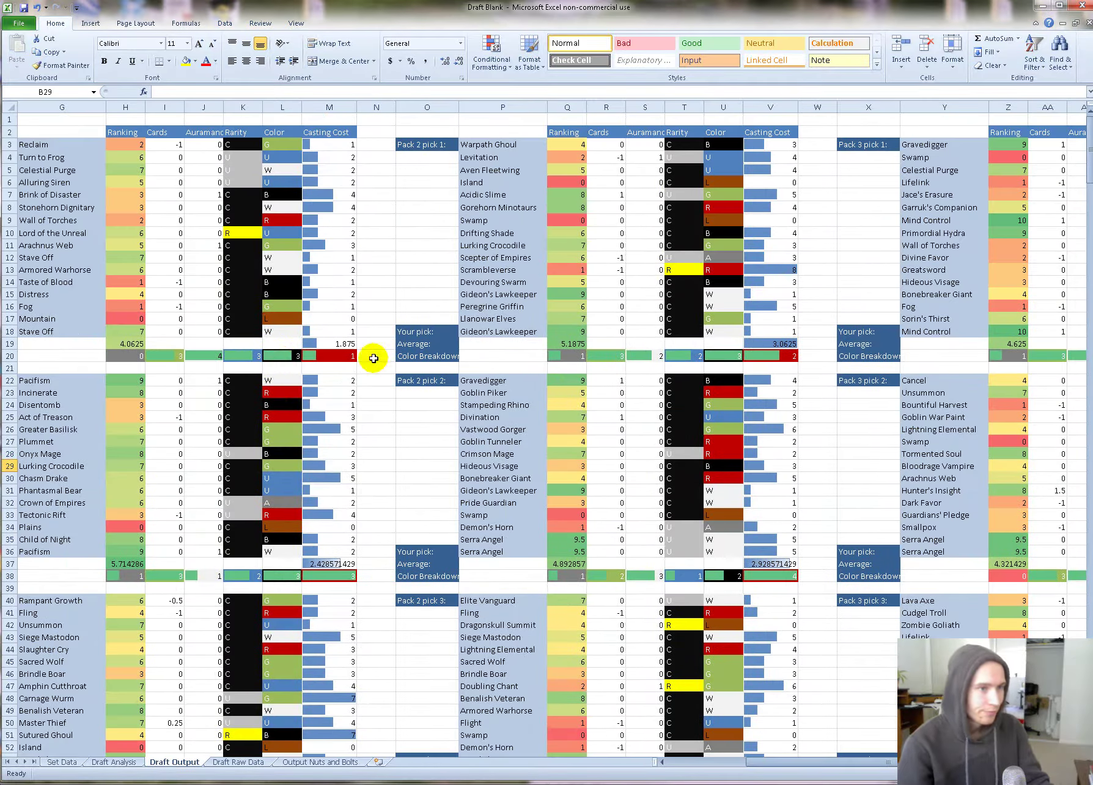
Step: Look at the Output Nuts and Bolts sheet and return to the first columns of the Draft Output sheet
left_click(326, 761)
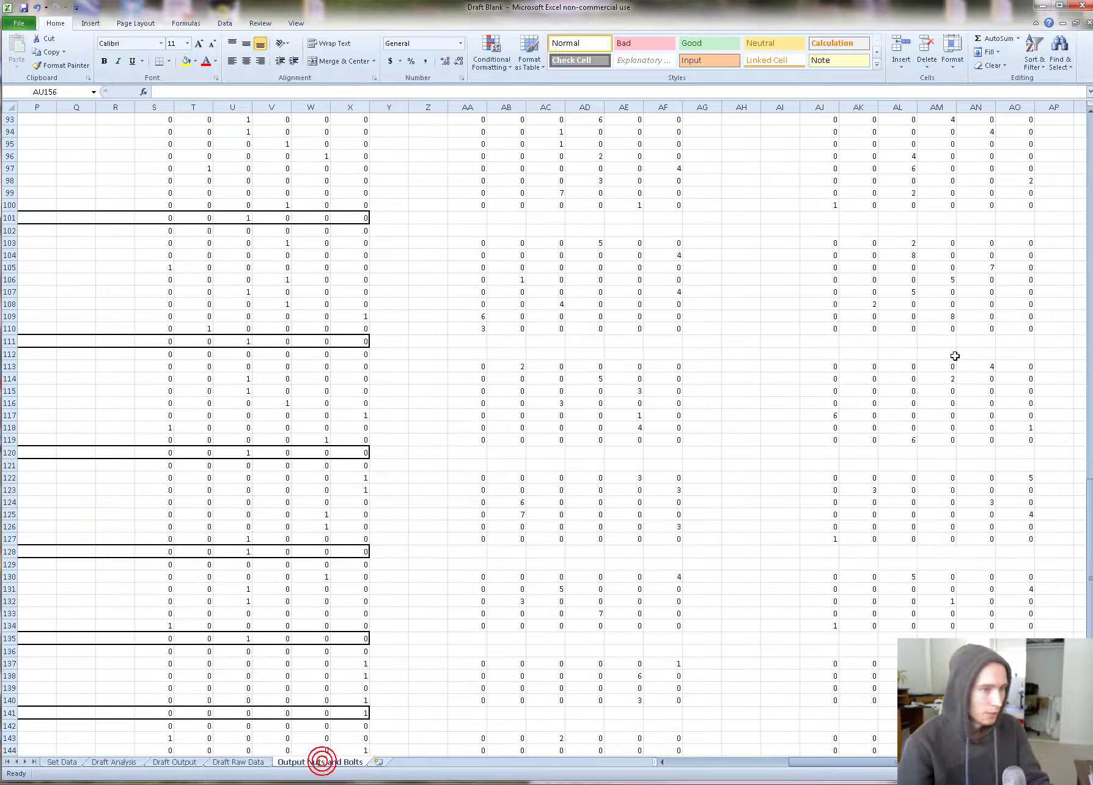
left_click(176, 764)
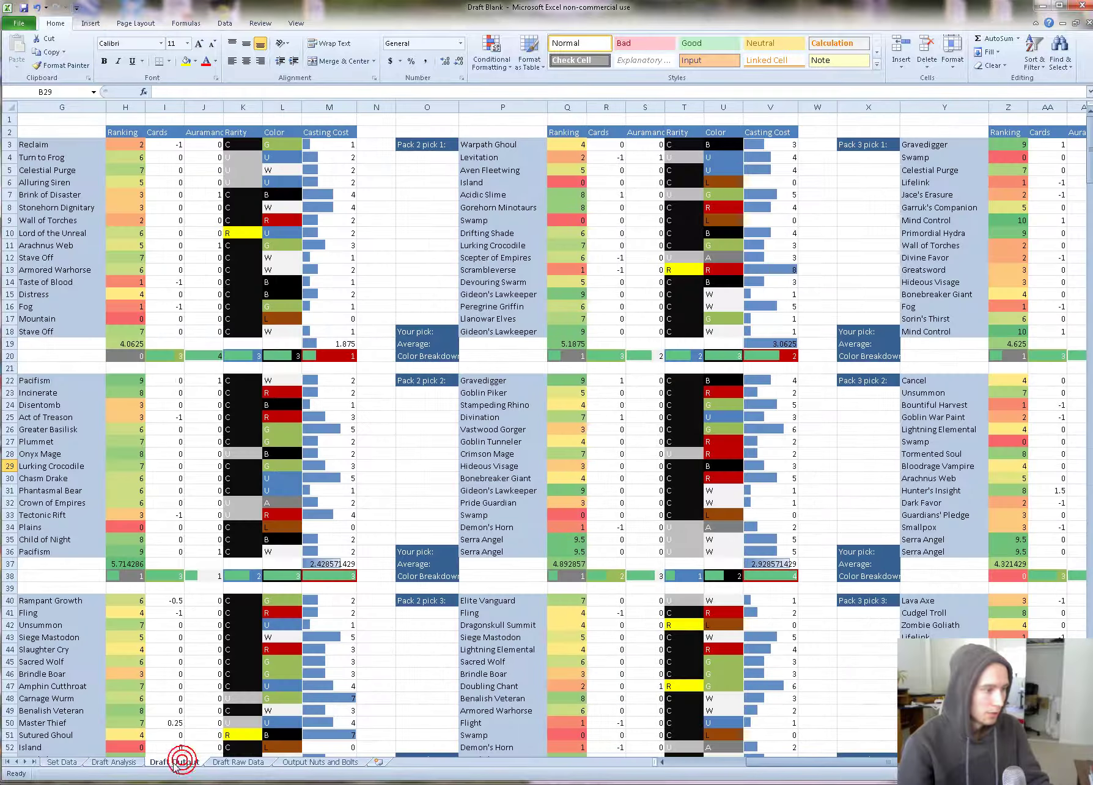
left_click_drag(801, 762, 662, 767)
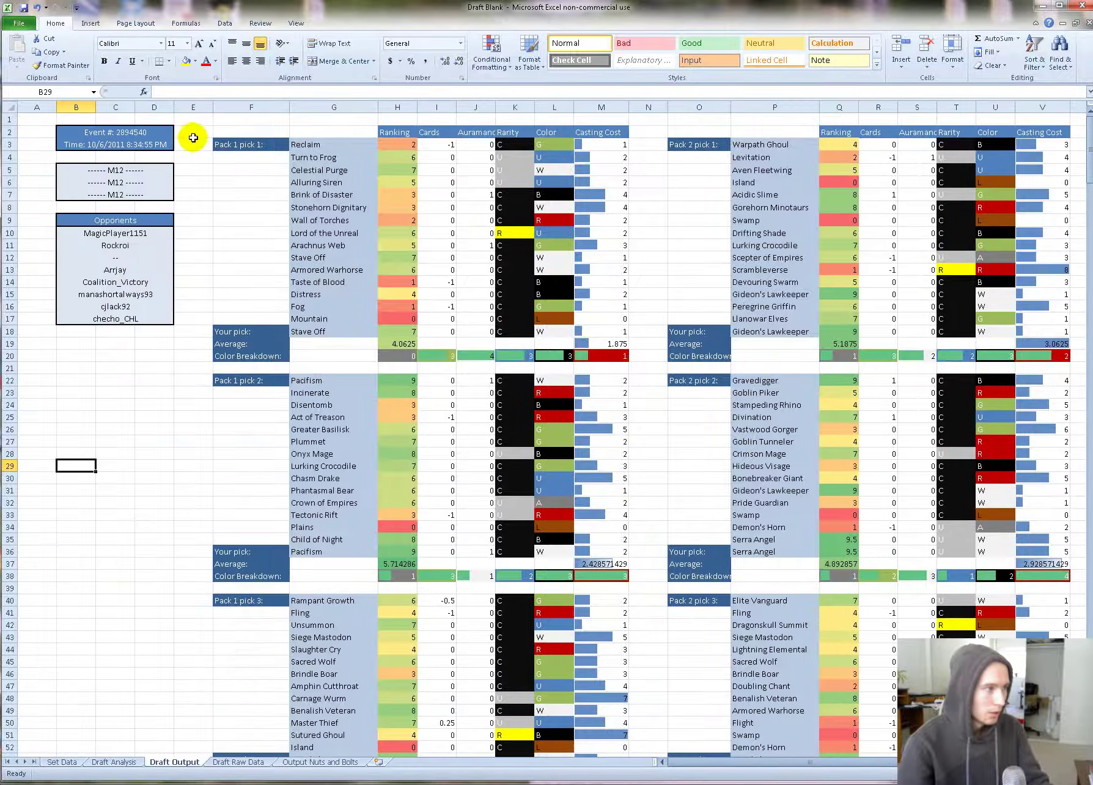
Step: Examine the event details, set list and opponents block, along with the Pack 1 pick 1 cards on the Draft Output sheet
left_click_drag(196, 115, 54, 330)
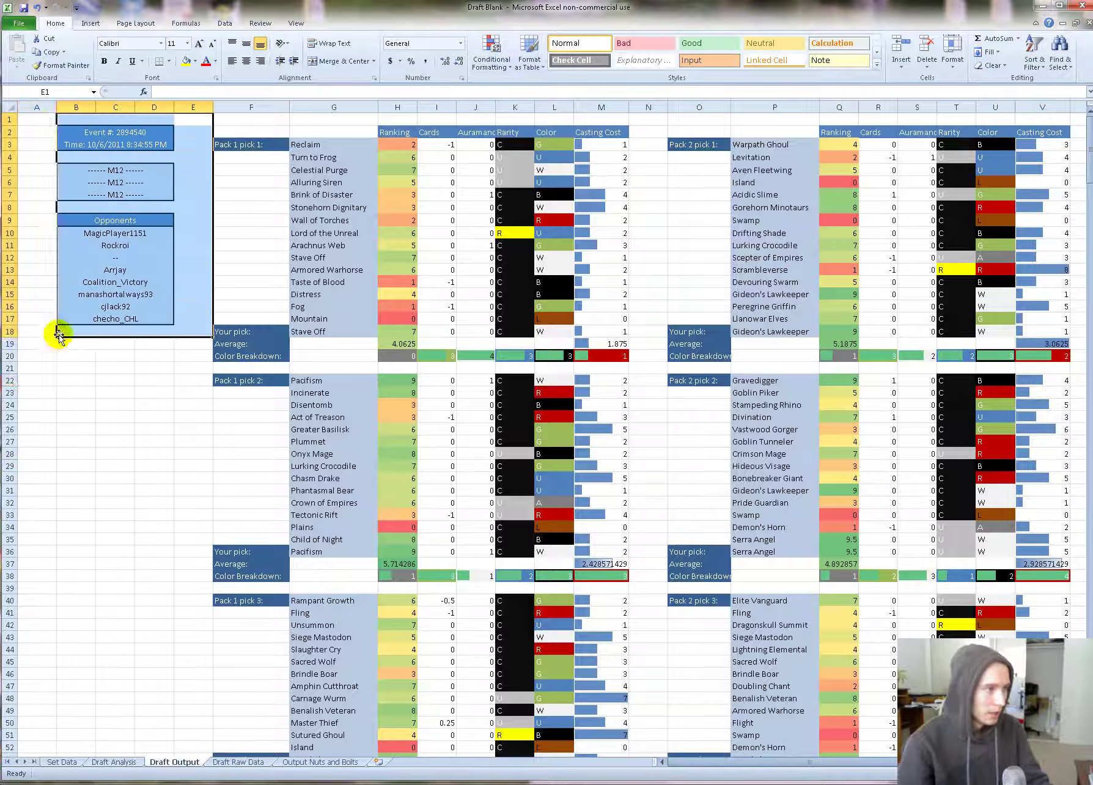
left_click(40, 381)
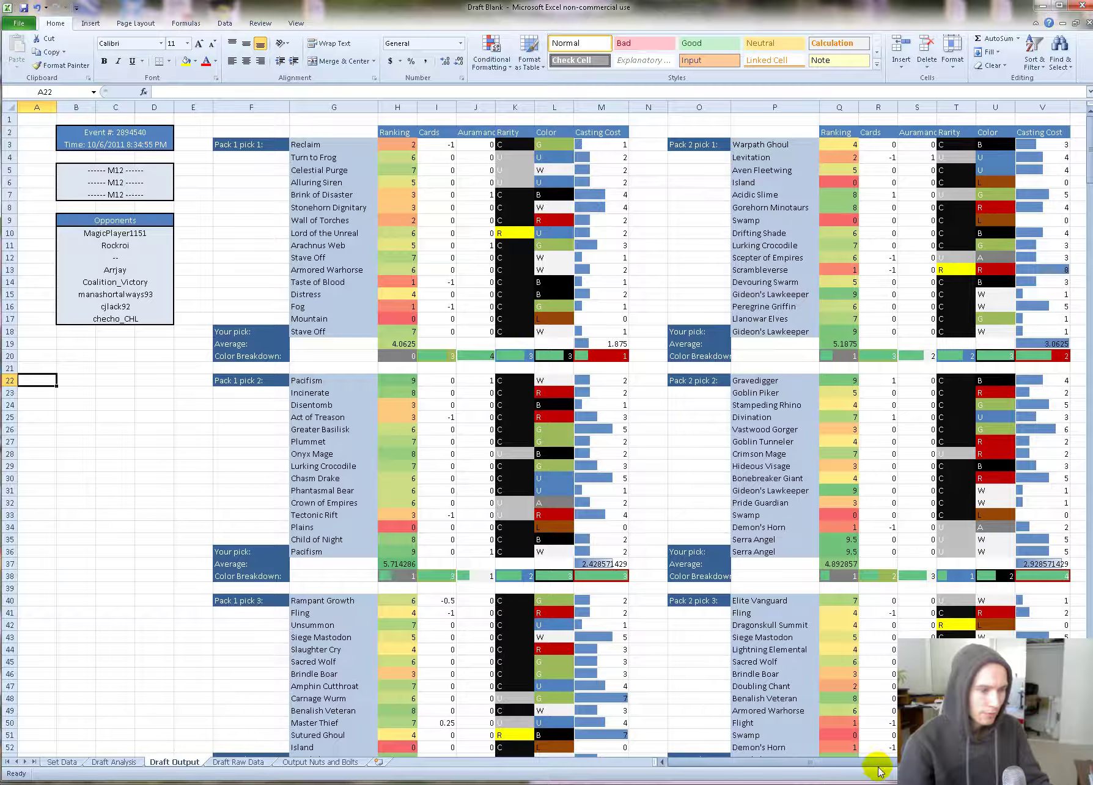
scroll(879, 770, "right", 5)
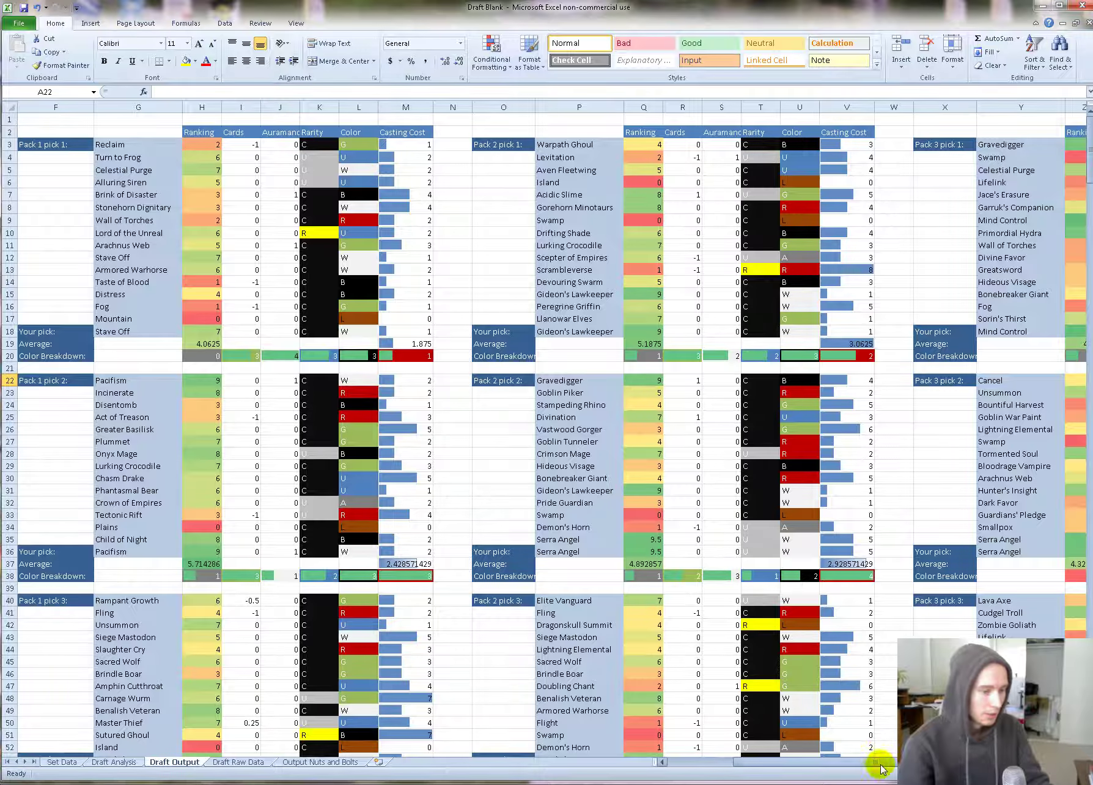
scroll(876, 761, "left", 4)
left_click(166, 269)
left_click_drag(280, 144, 294, 318)
left_click(186, 211)
left_click_drag(344, 148, 365, 141)
left_click(181, 221)
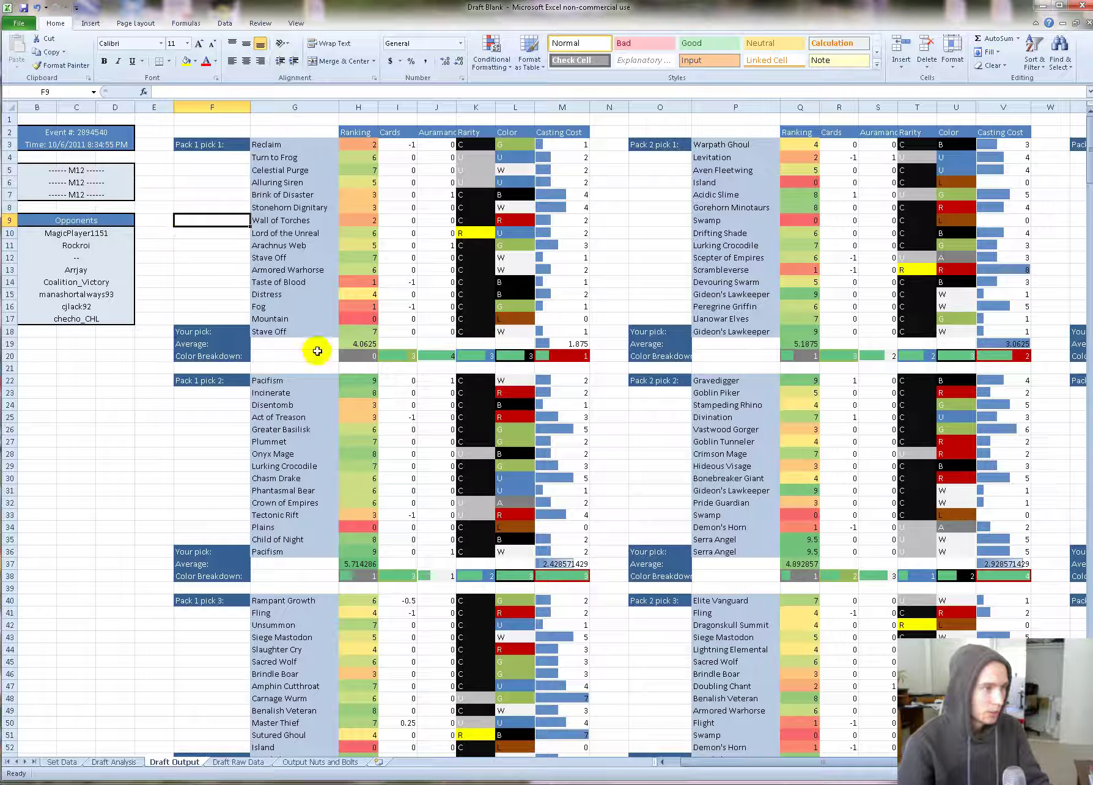
Step: Inspect the average ranking cells for Pack 1 pick 1 and Pack 1 pick 2
left_click_drag(333, 344, 373, 345)
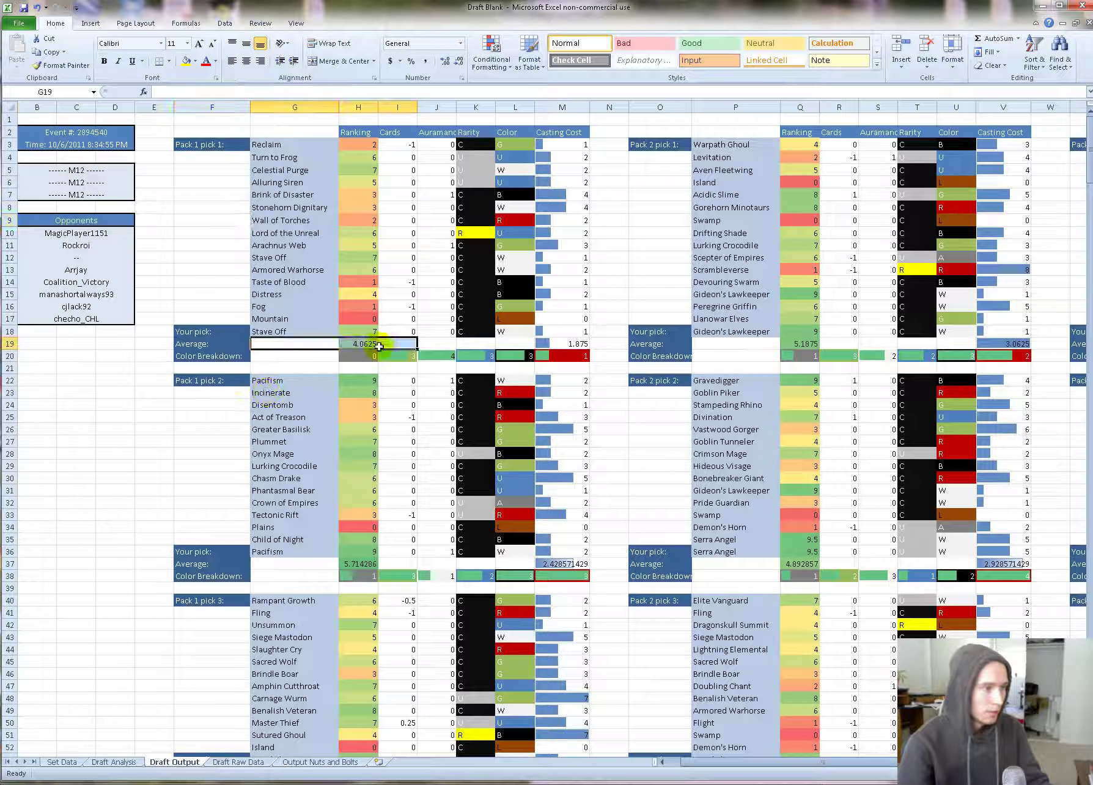
left_click(365, 346)
left_click_drag(299, 563, 354, 563)
left_click(356, 563)
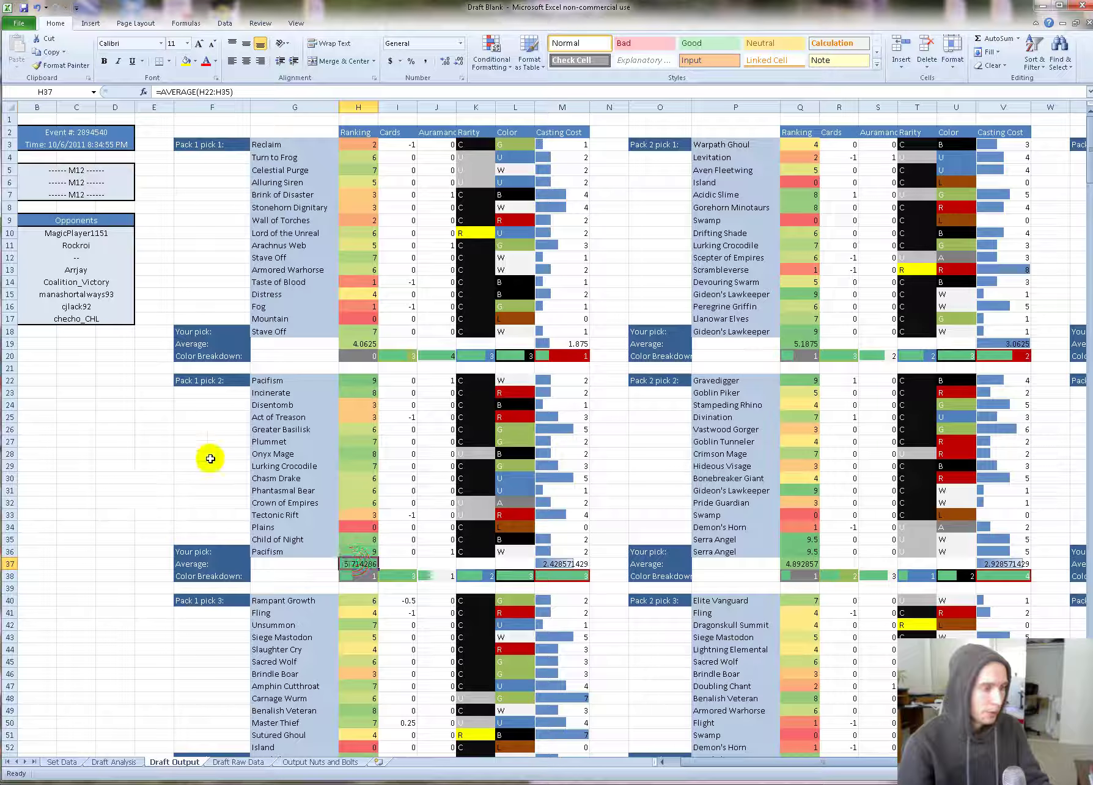
left_click(153, 404)
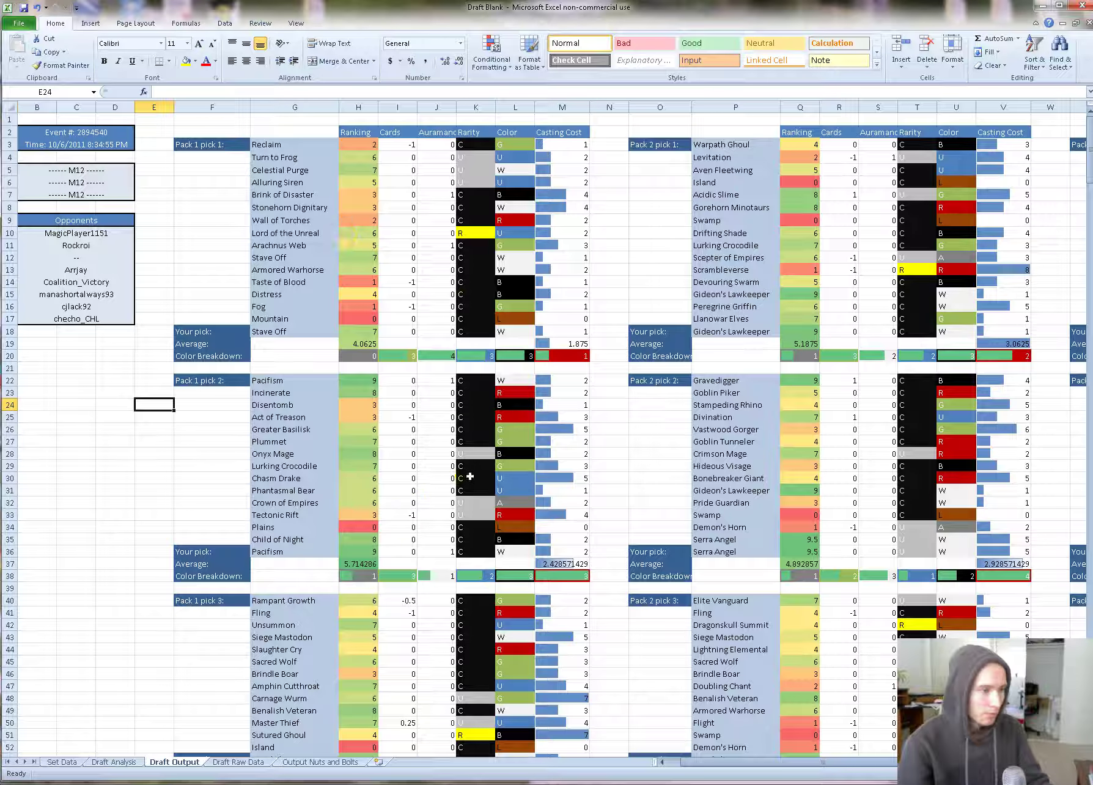
Step: Review the rankings and averages of the following Pack 1 picks, down to about pick 11
scroll(375, 494, "down", 6)
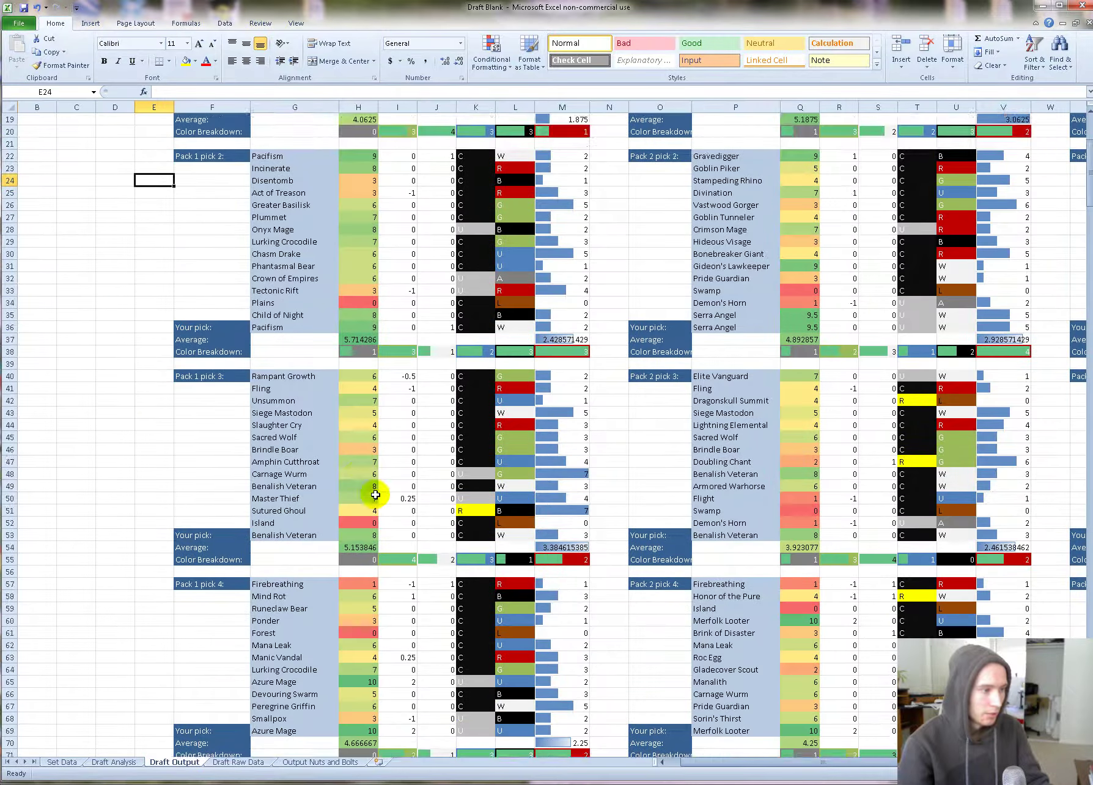
scroll(375, 494, "down", 6)
scroll(360, 411, "down", 4)
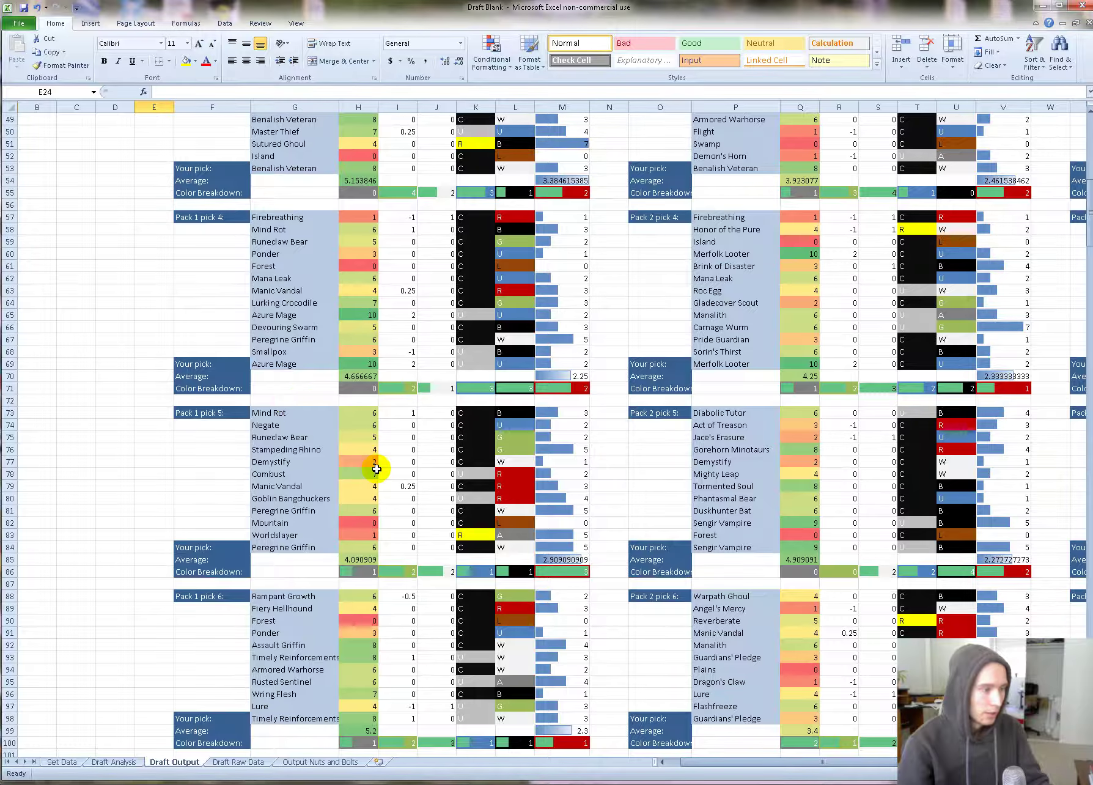
scroll(374, 490, "down", 4)
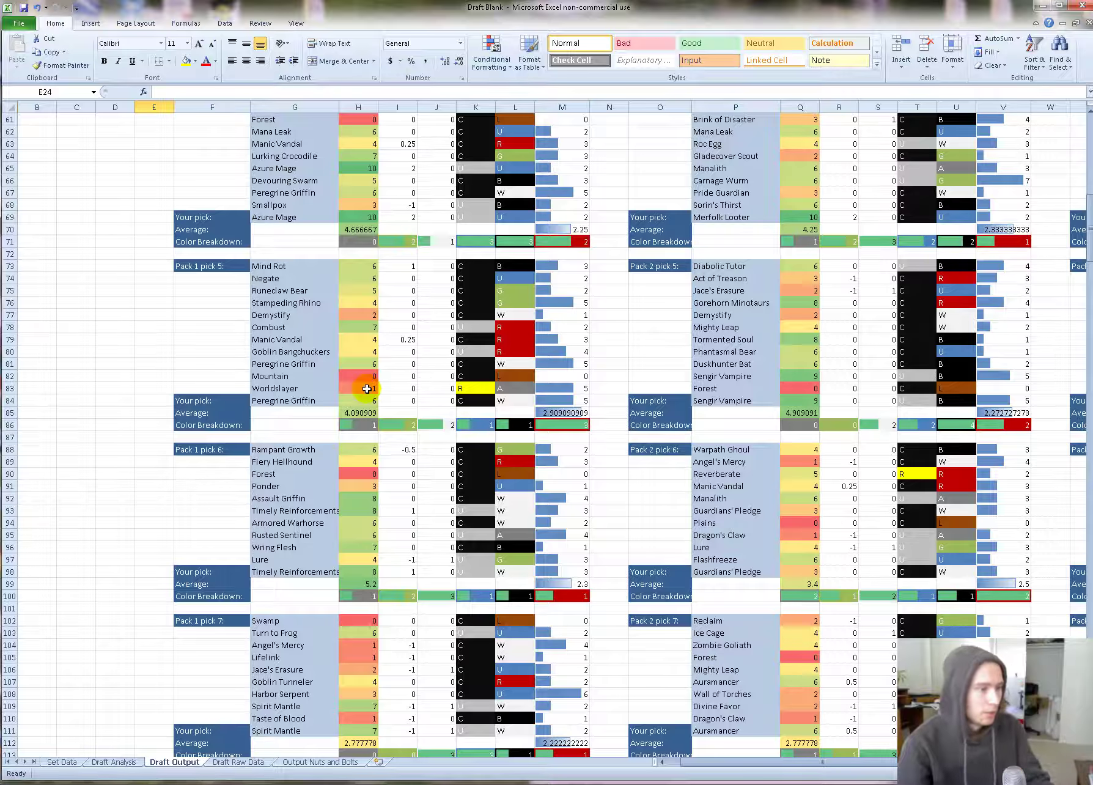
scroll(366, 389, "down", 1)
scroll(344, 331, "down", 1)
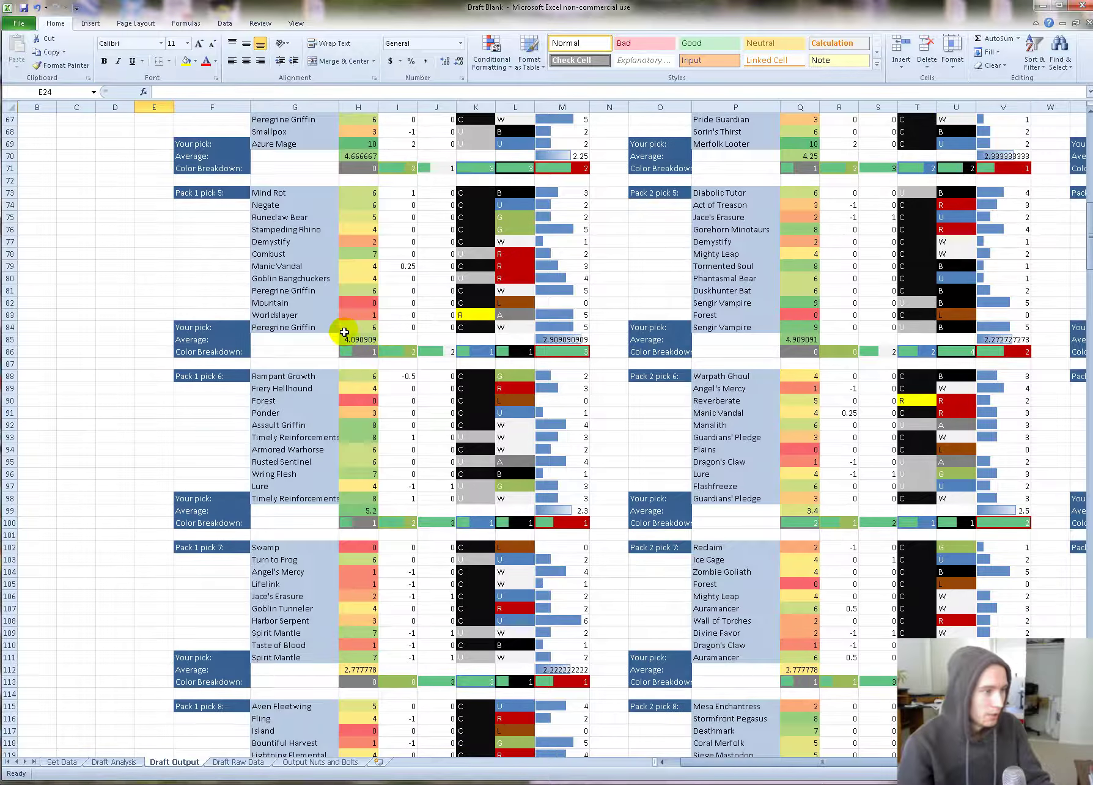
scroll(343, 341, "down", 5)
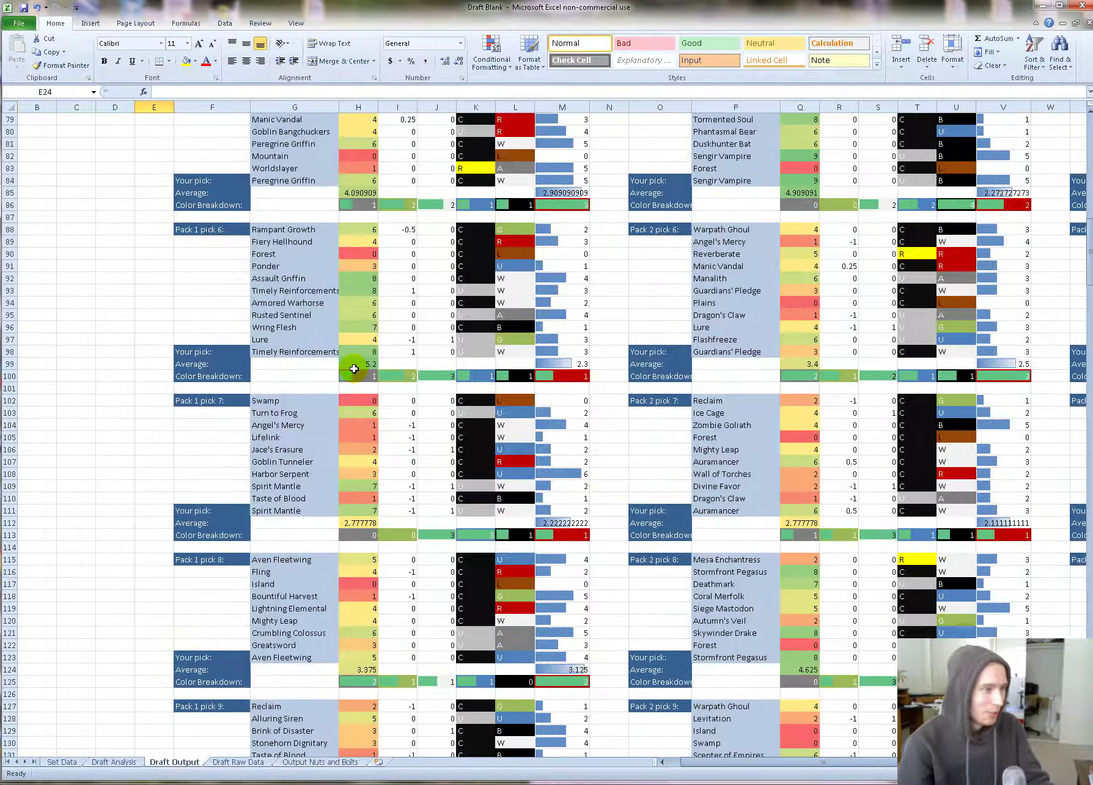
scroll(354, 368, "down", 7)
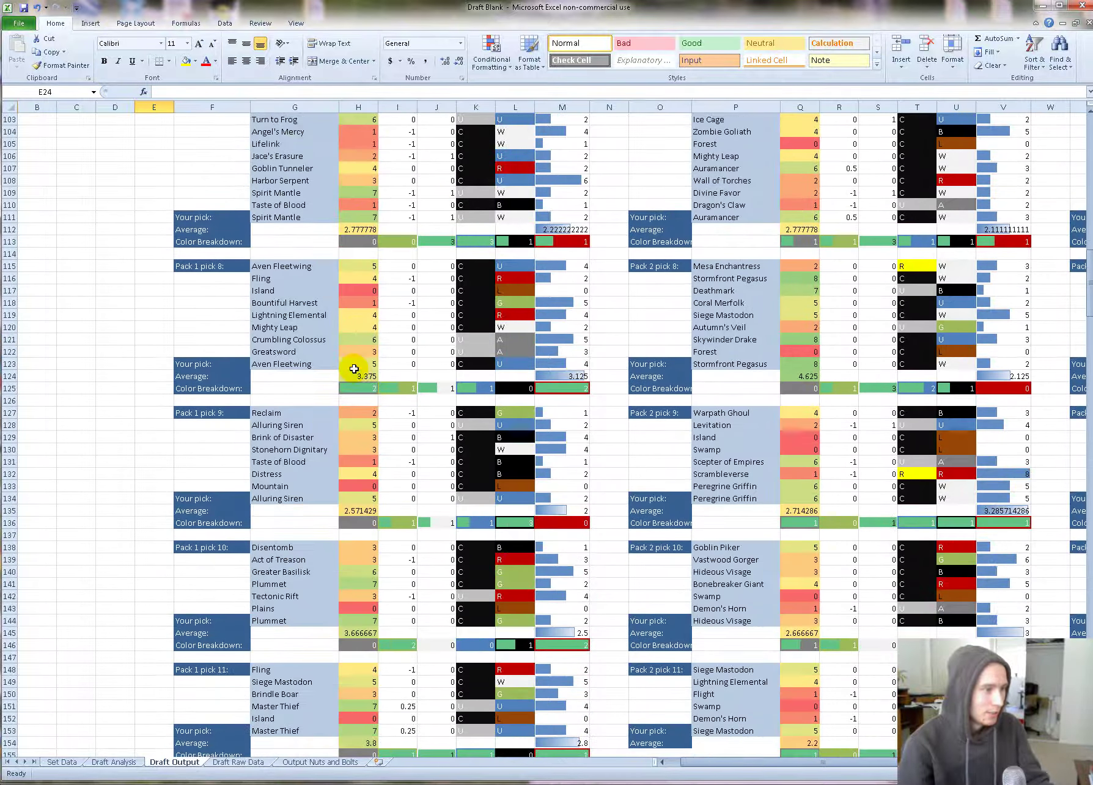
scroll(354, 368, "up", 5)
scroll(353, 368, "up", 3)
Step: Check the ranking formula of the Pack 1 pick 6 choice, view the Set Data sheet and switch to the M12SetData workbook
left_click(360, 353)
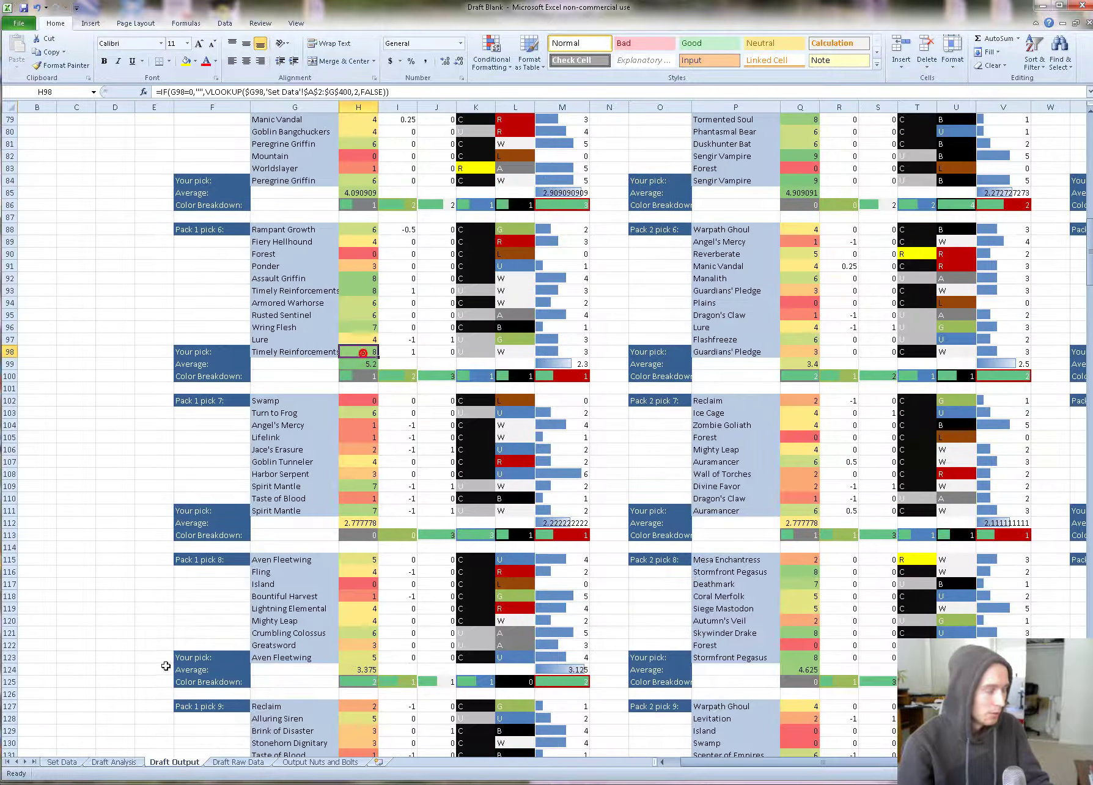
left_click(62, 763)
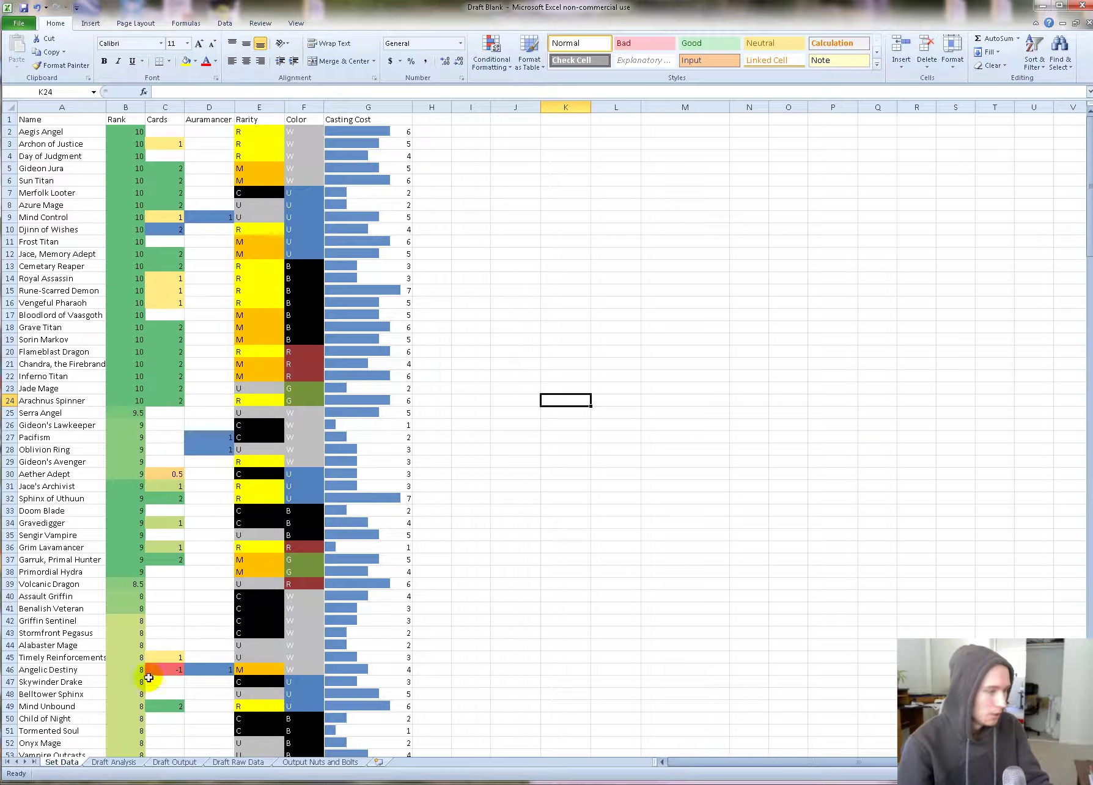
mouse_move(44, 371)
left_click(43, 264)
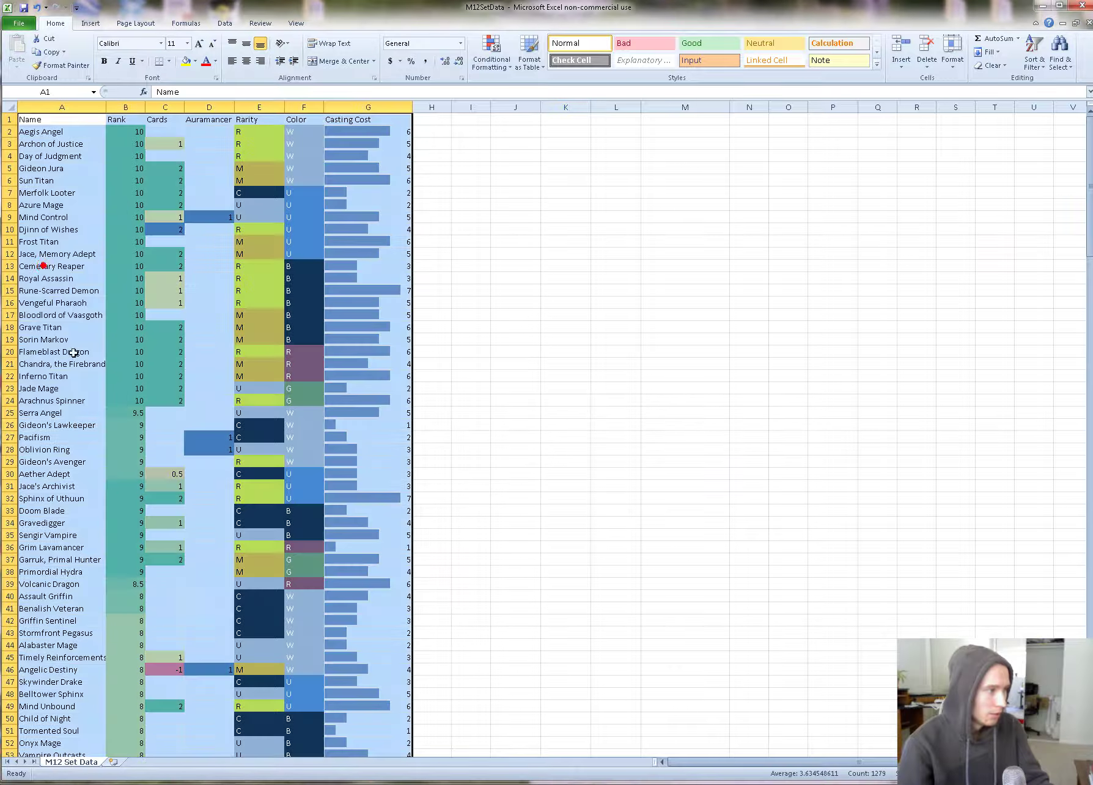
Step: Find "timely" in the M12 Set Data sheet and set the rank of Timely Reinforcements to 7
left_click(124, 566)
key("ctrl+f")
type("time")
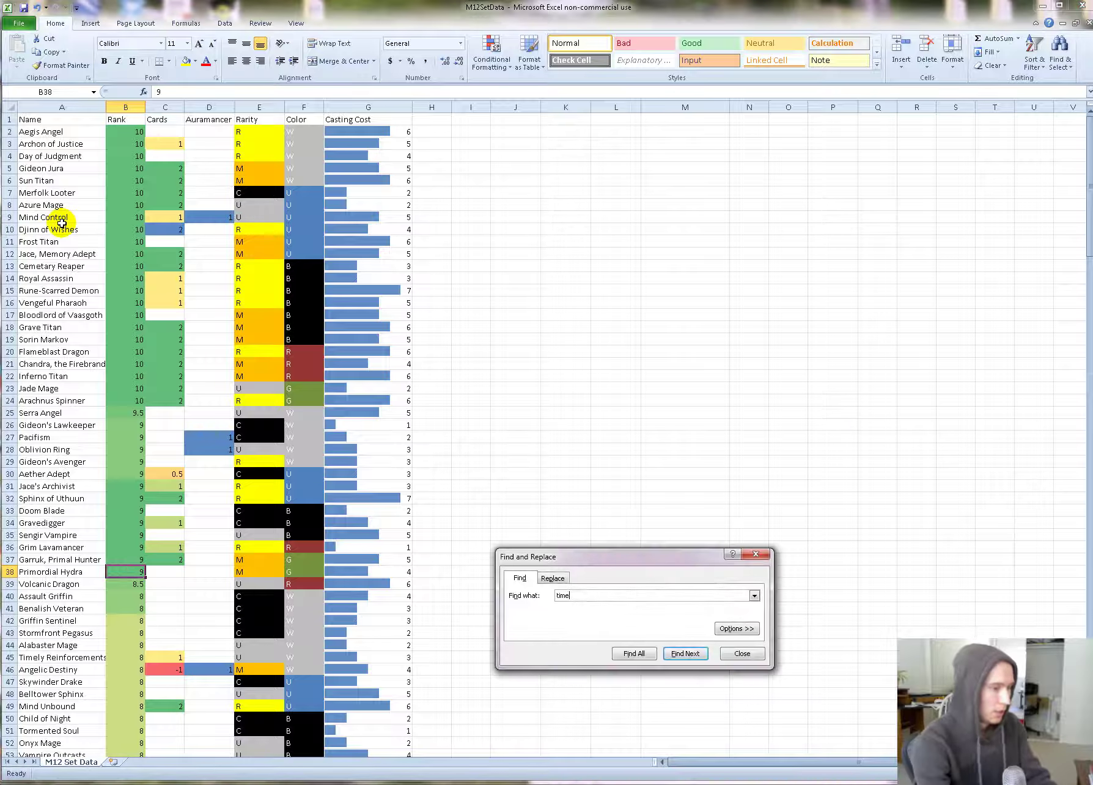
key("Return")
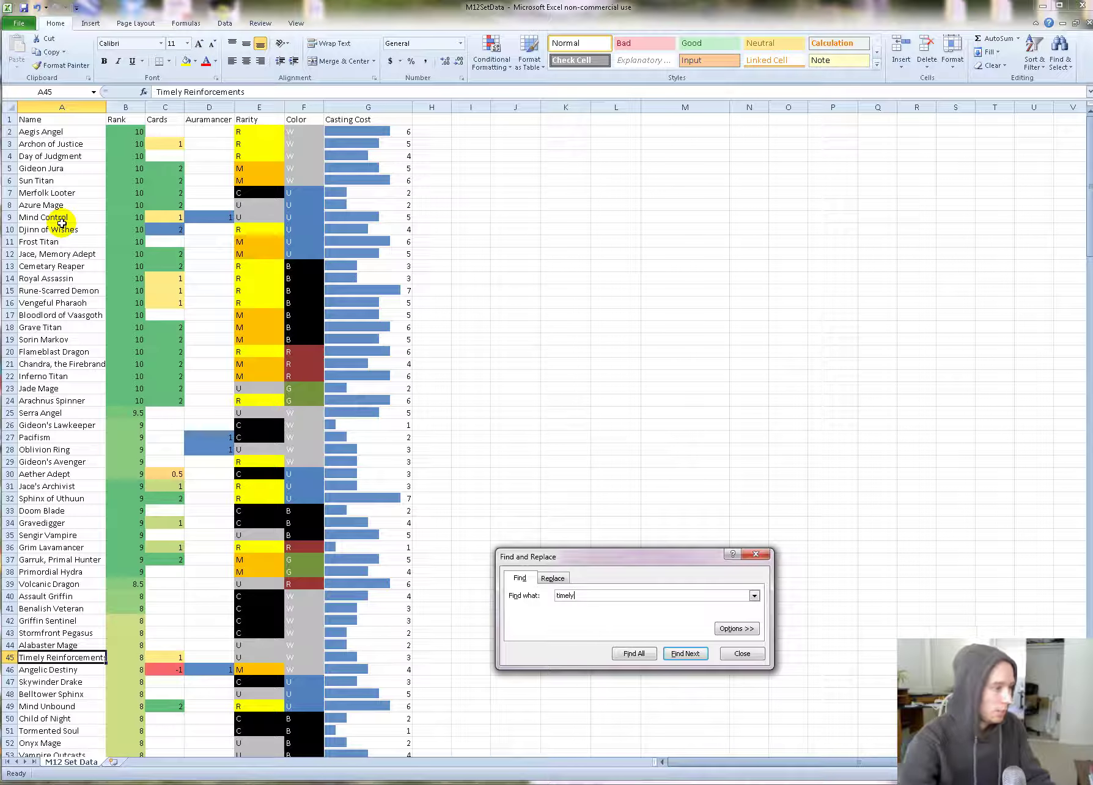
left_click(122, 657)
type("7")
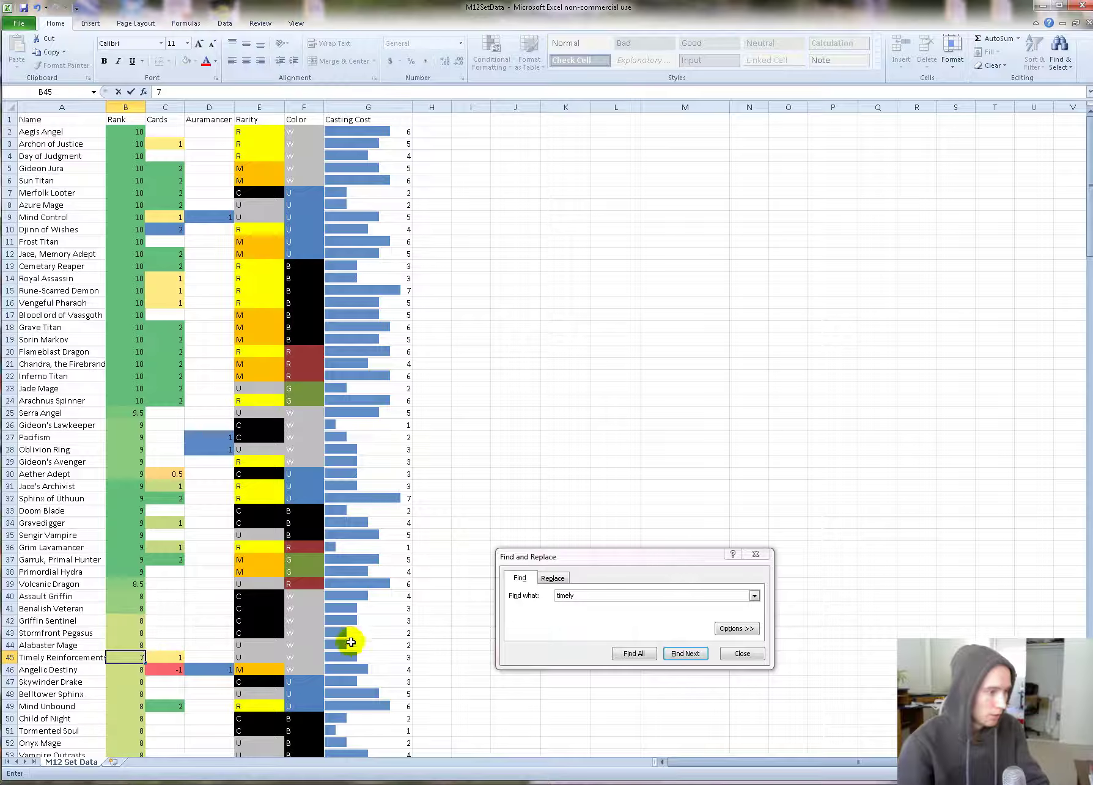
key("Return")
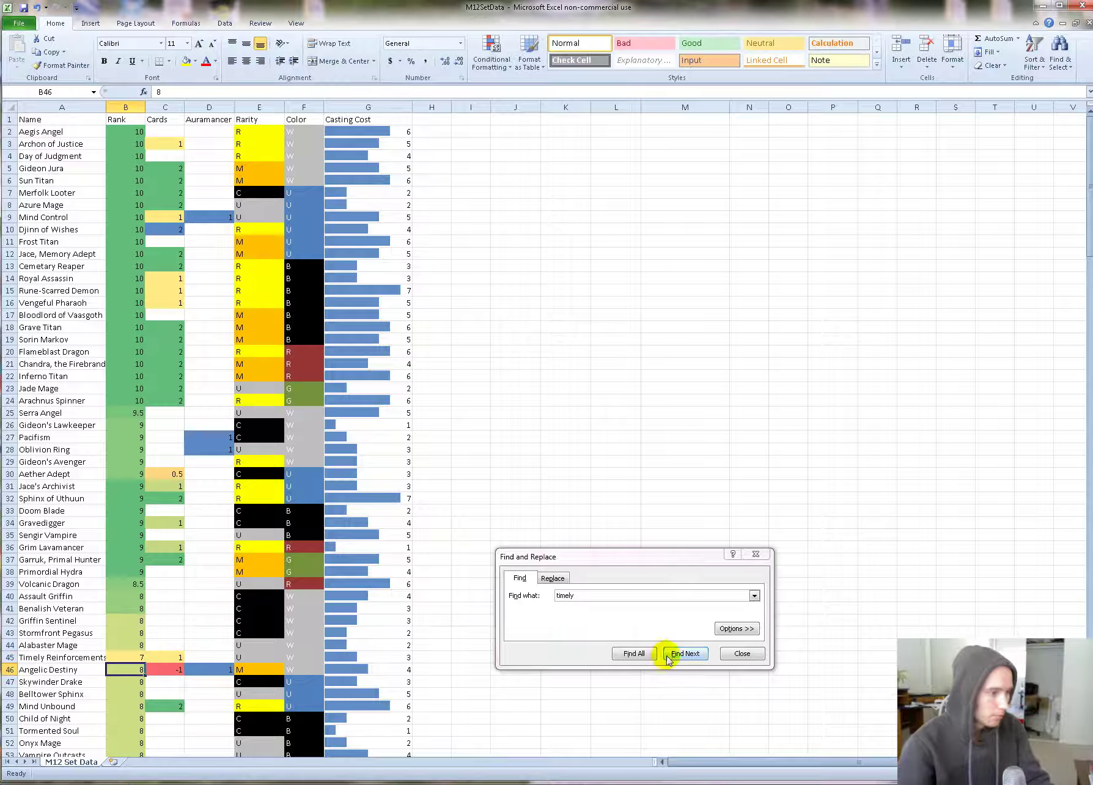
Step: Close the search and save the M12SetData workbook
left_click(741, 653)
left_click(566, 401)
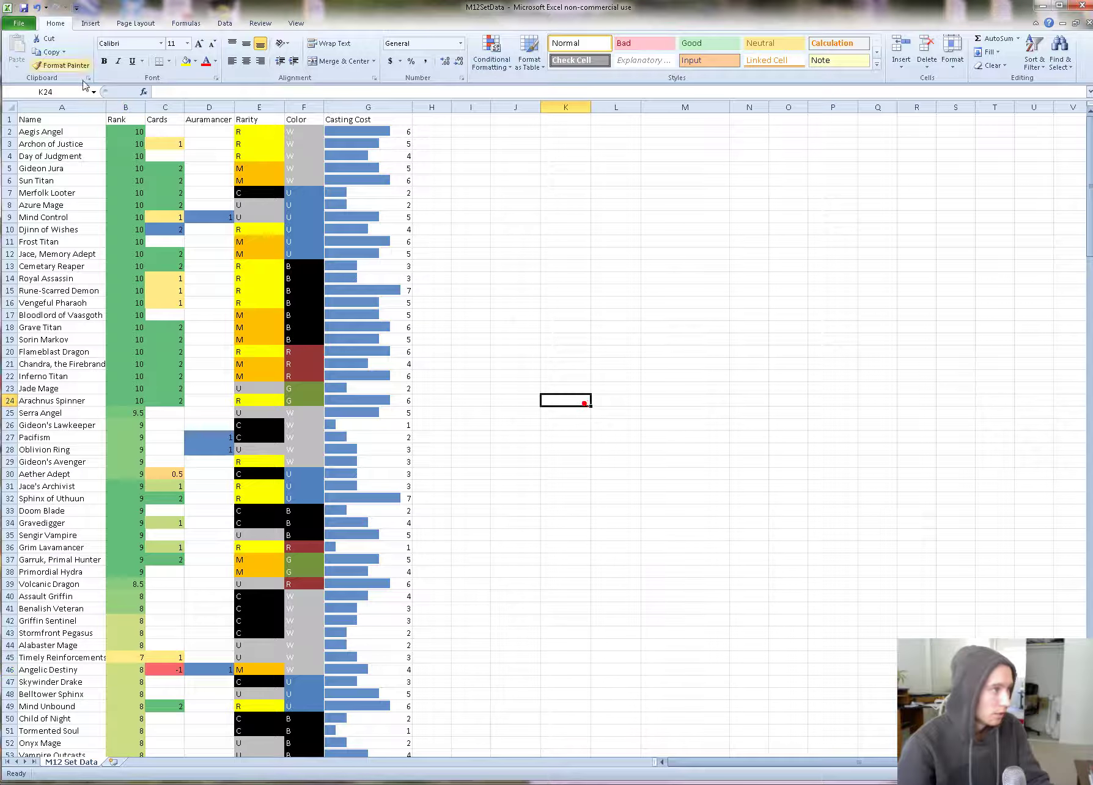
left_click(24, 28)
left_click(39, 47)
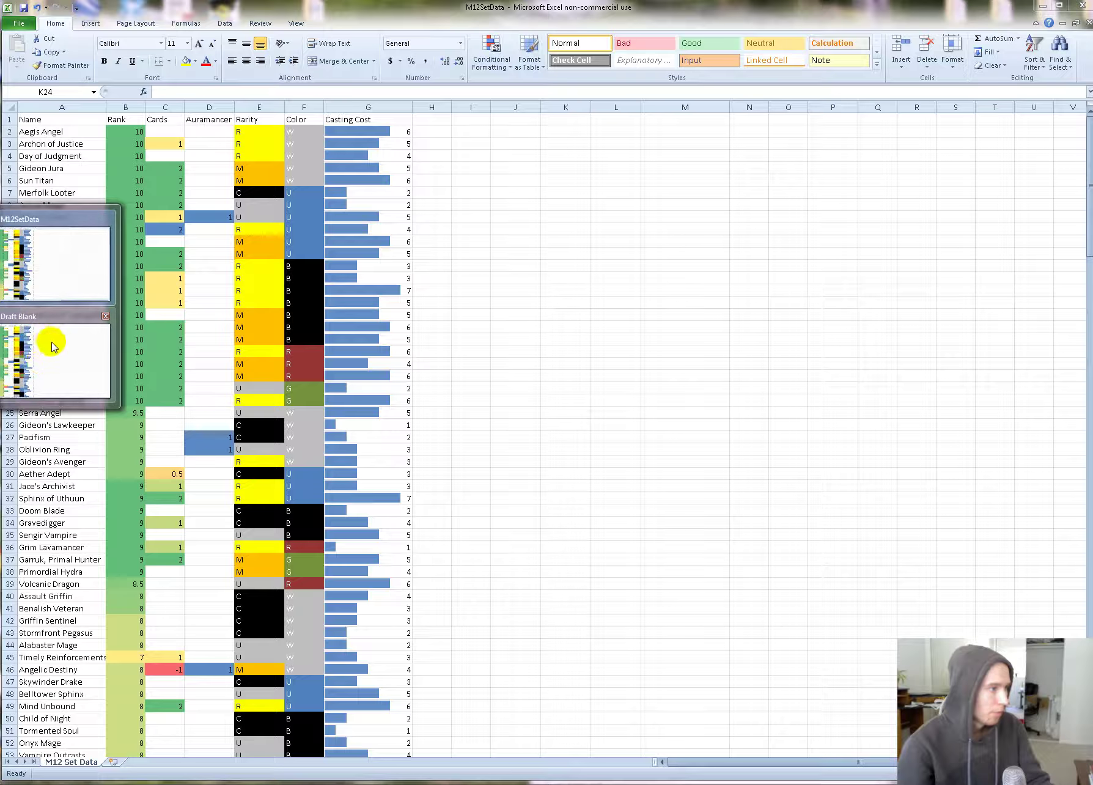
Step: Switch to the Draft Blank workbook and set the rank of Timely Reinforcements to 7 on its Set Data sheet
left_click(50, 342)
left_click(125, 657)
type("7")
left_click(517, 574)
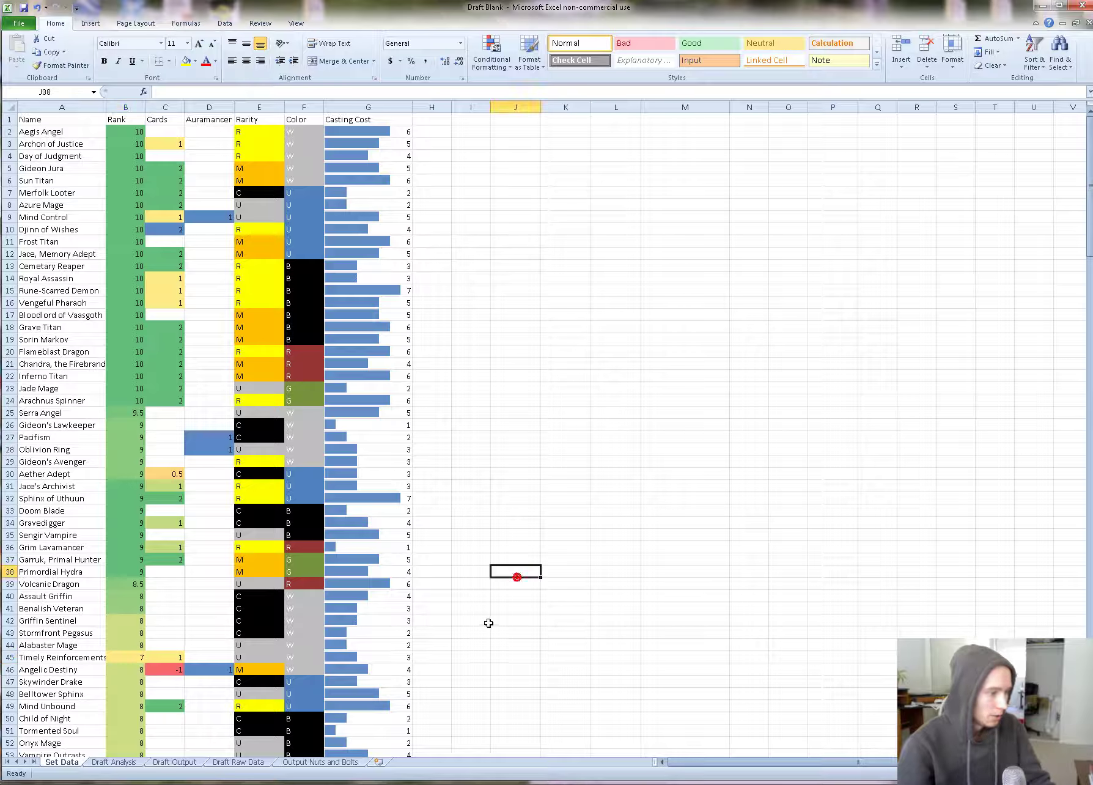
Step: Return to the Draft Output sheet and check the Timely Reinforcements ranking in Pack 1 pick 6
left_click(120, 764)
left_click(175, 762)
left_click(237, 762)
left_click(183, 761)
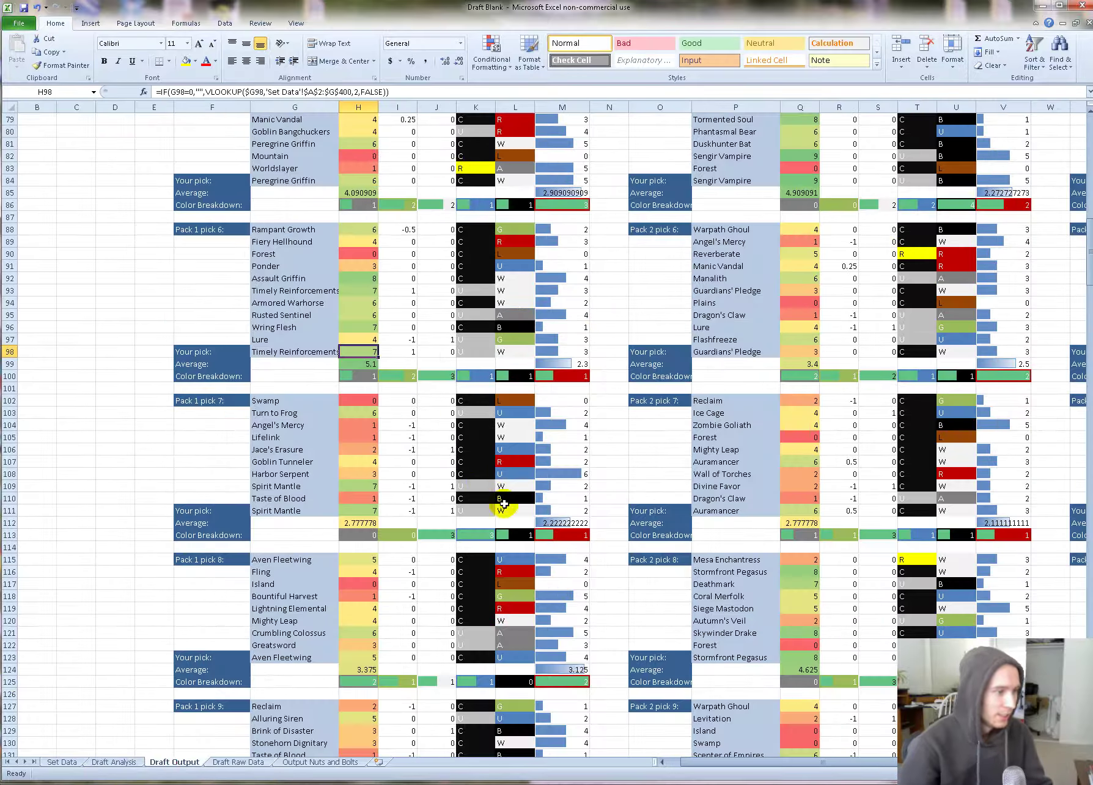
Step: Review the rankings and color breakdowns of Pack 1 picks 7 to 12, and return to the first picks
scroll(434, 473, "down", 4)
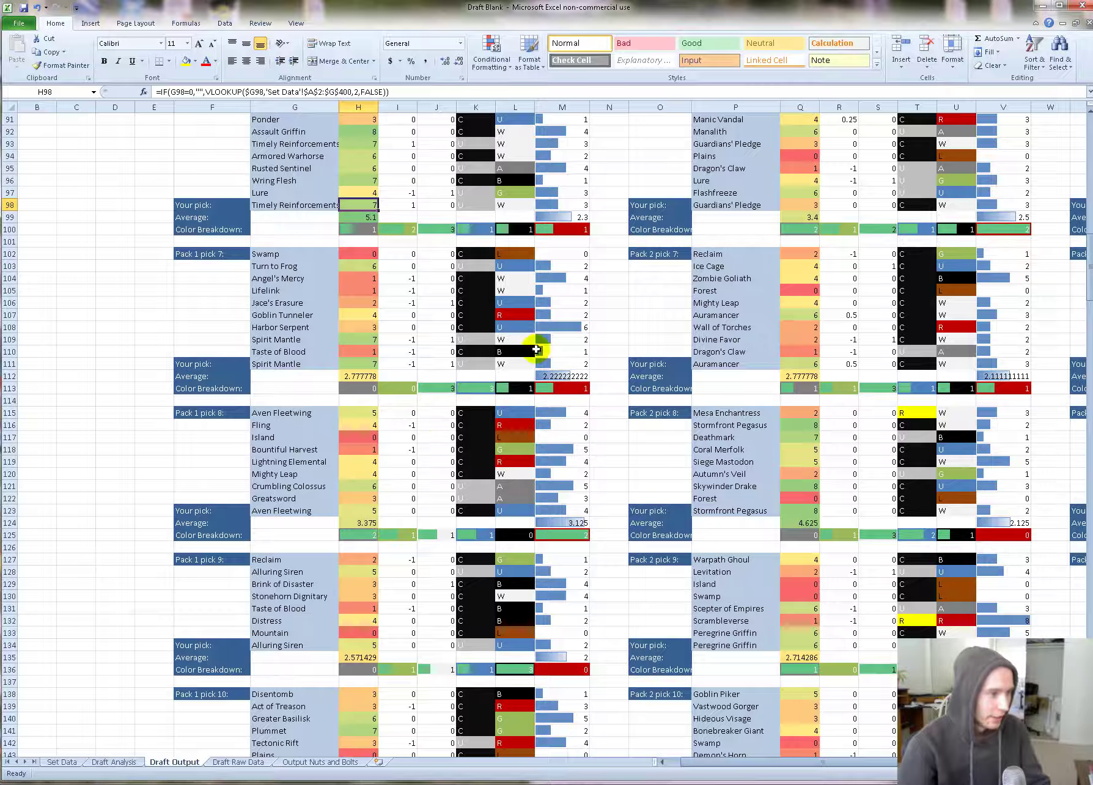
scroll(411, 412, "down", 5)
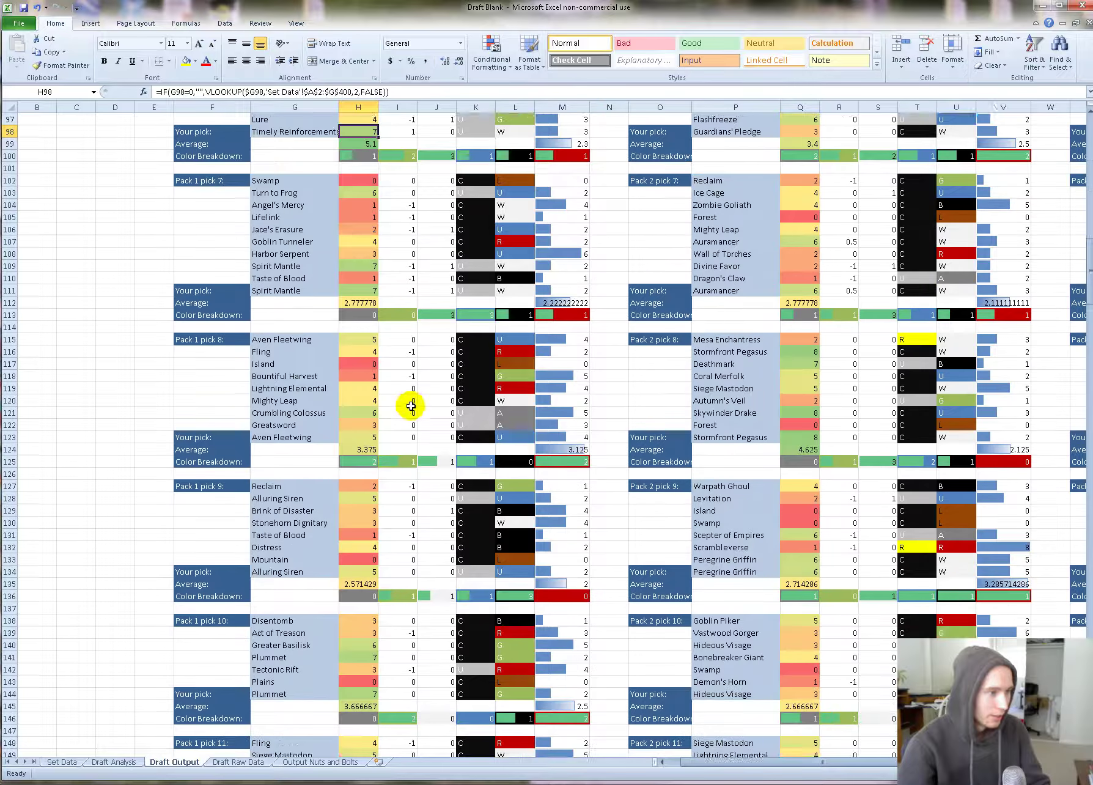
scroll(424, 401, "down", 10)
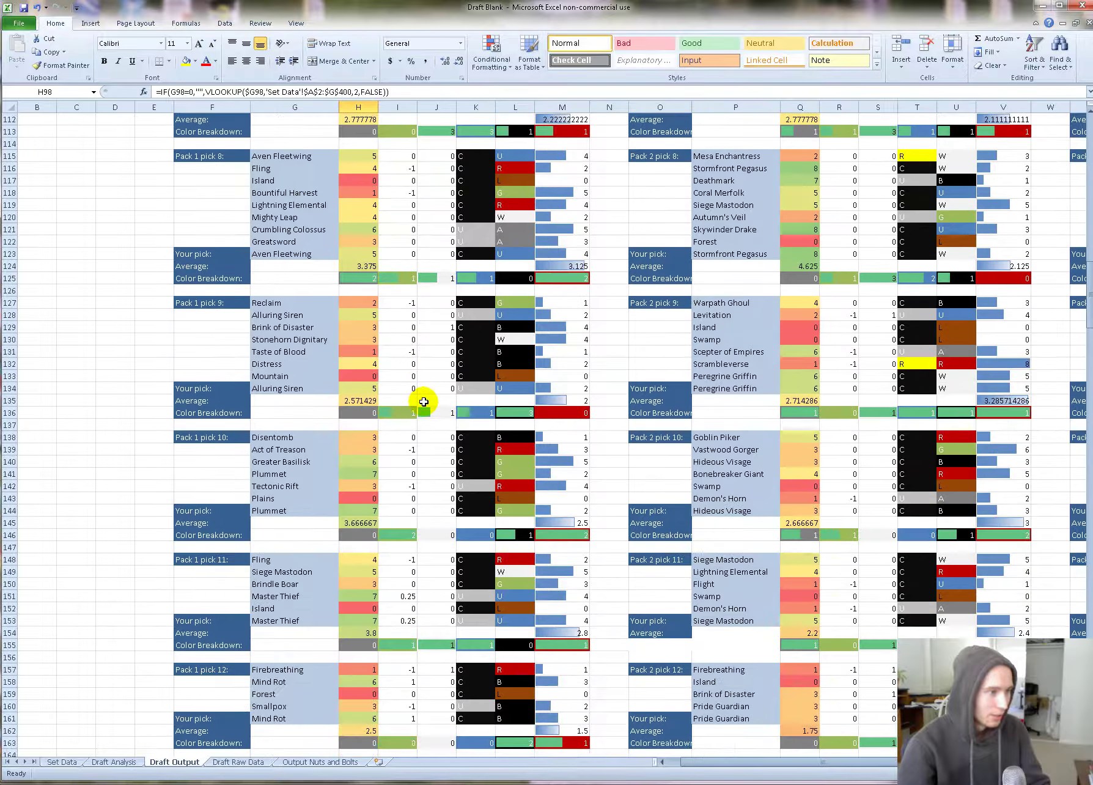
scroll(416, 454, "up", 20)
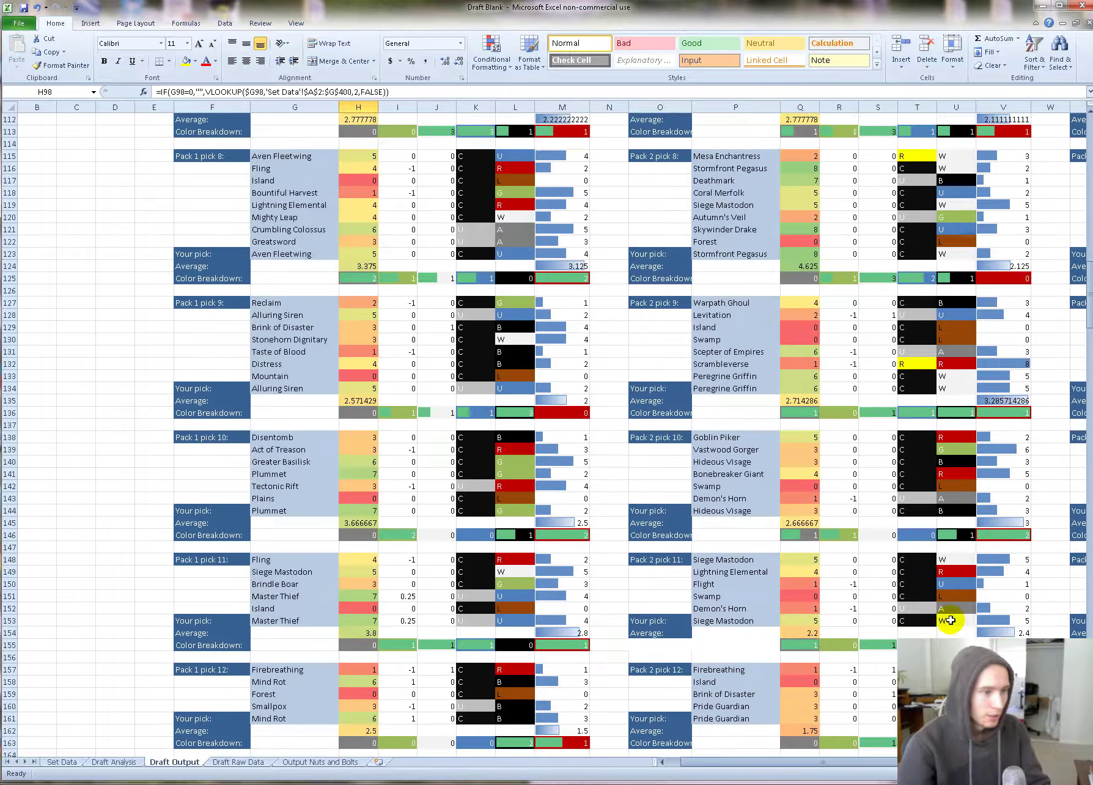
scroll(661, 476, "up", 7)
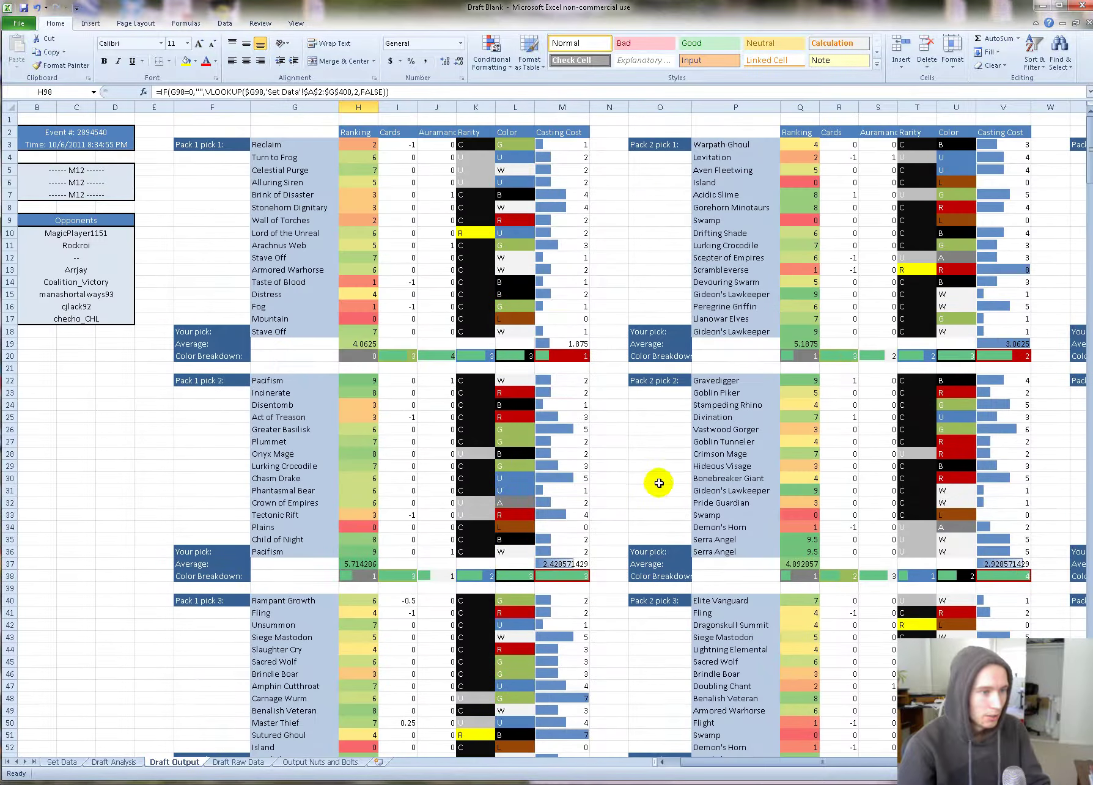
Step: Examine the Pack 2 pick 1 average and the rarity and card values of the first Pack 3 picks
left_click_drag(758, 763, 819, 764)
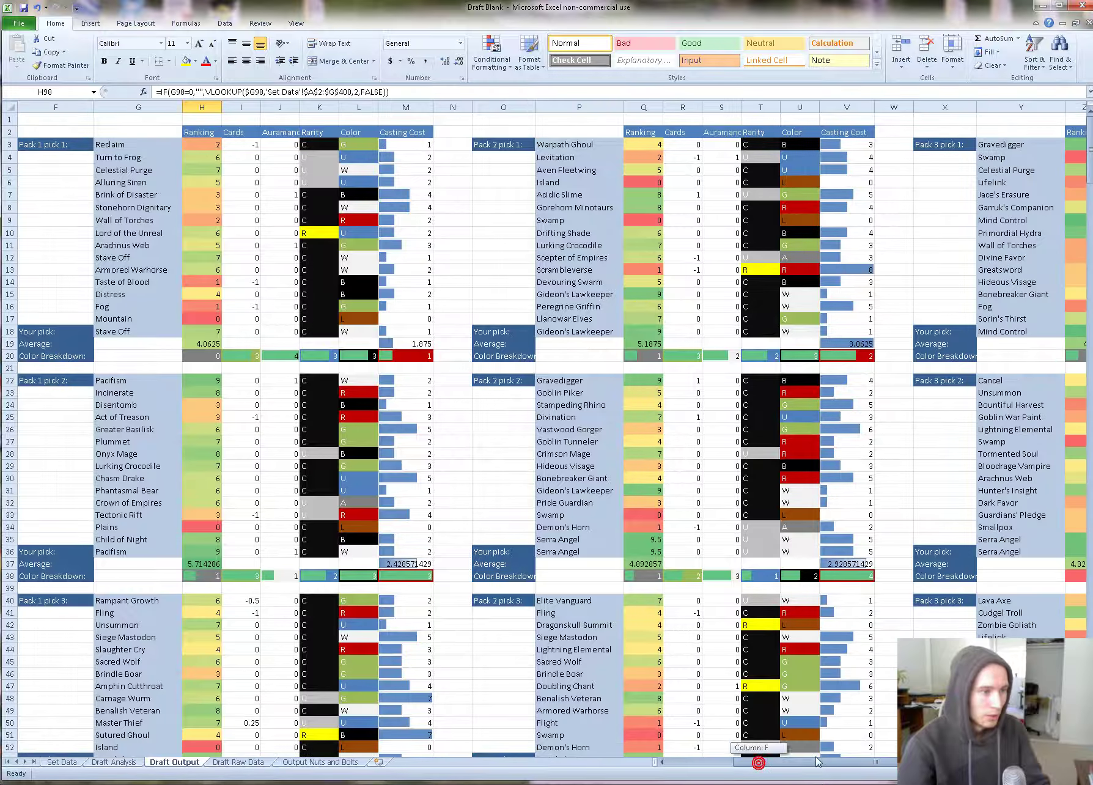
left_click_drag(603, 346, 684, 344)
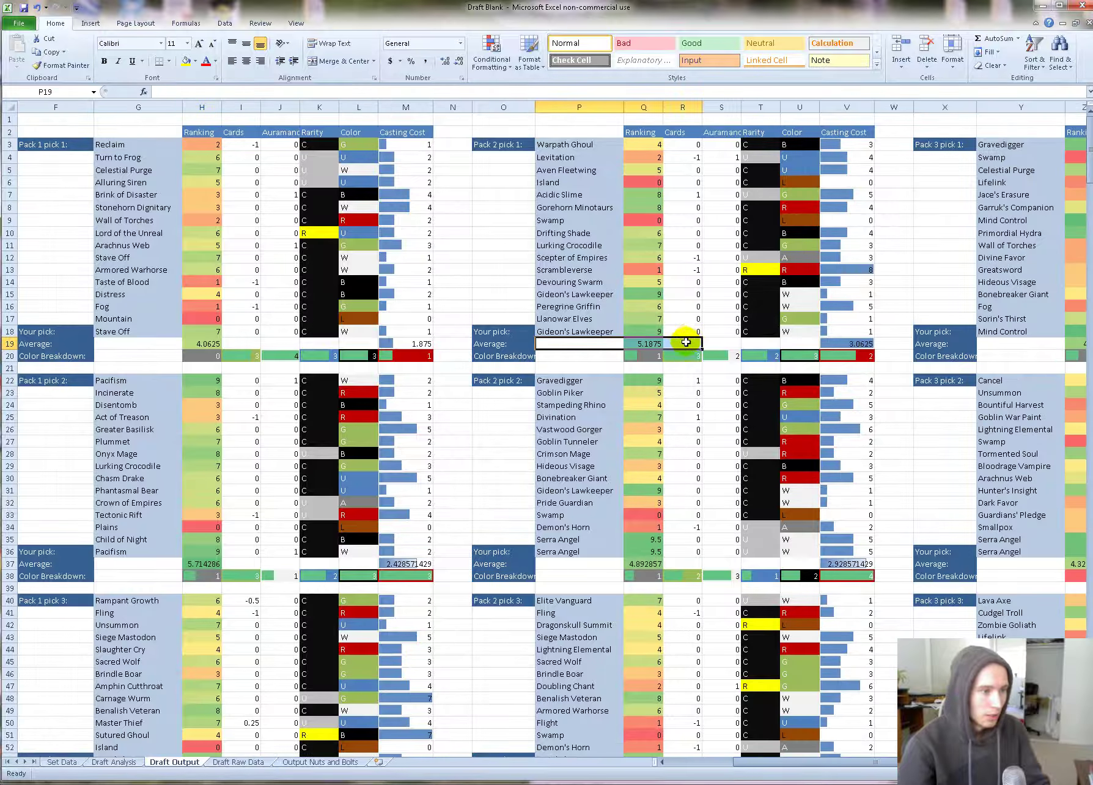
left_click_drag(755, 764, 872, 751)
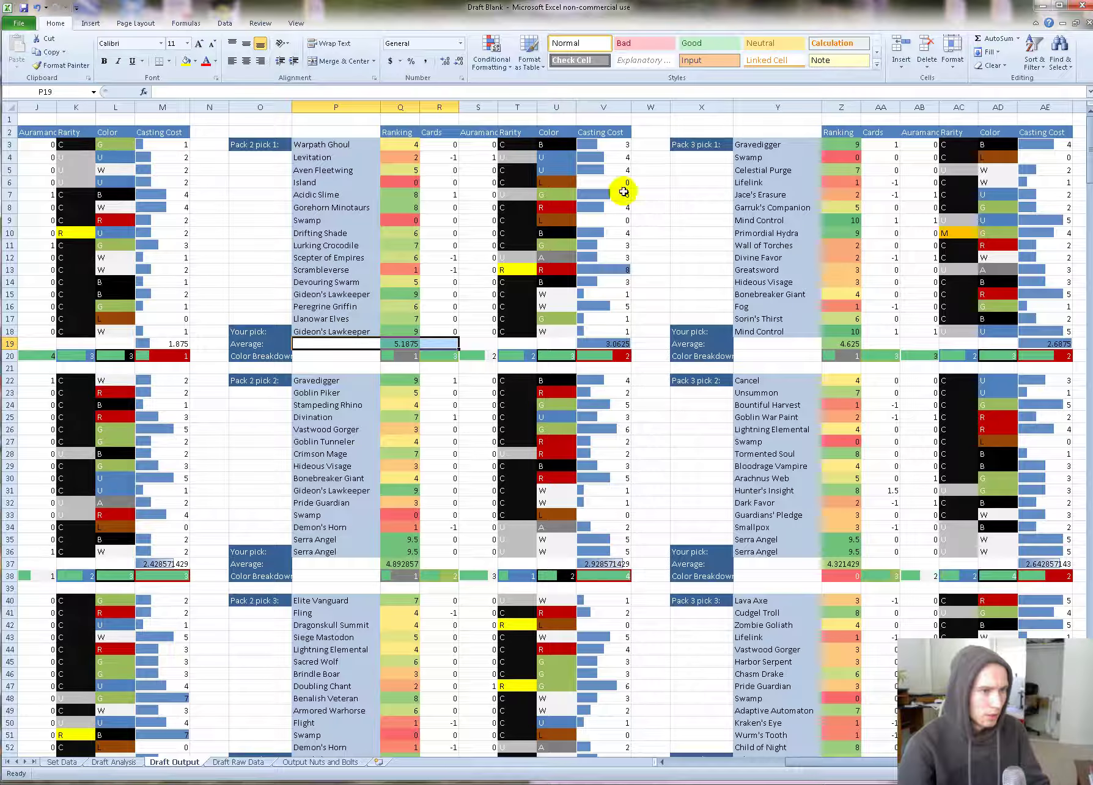
left_click_drag(957, 209, 972, 274)
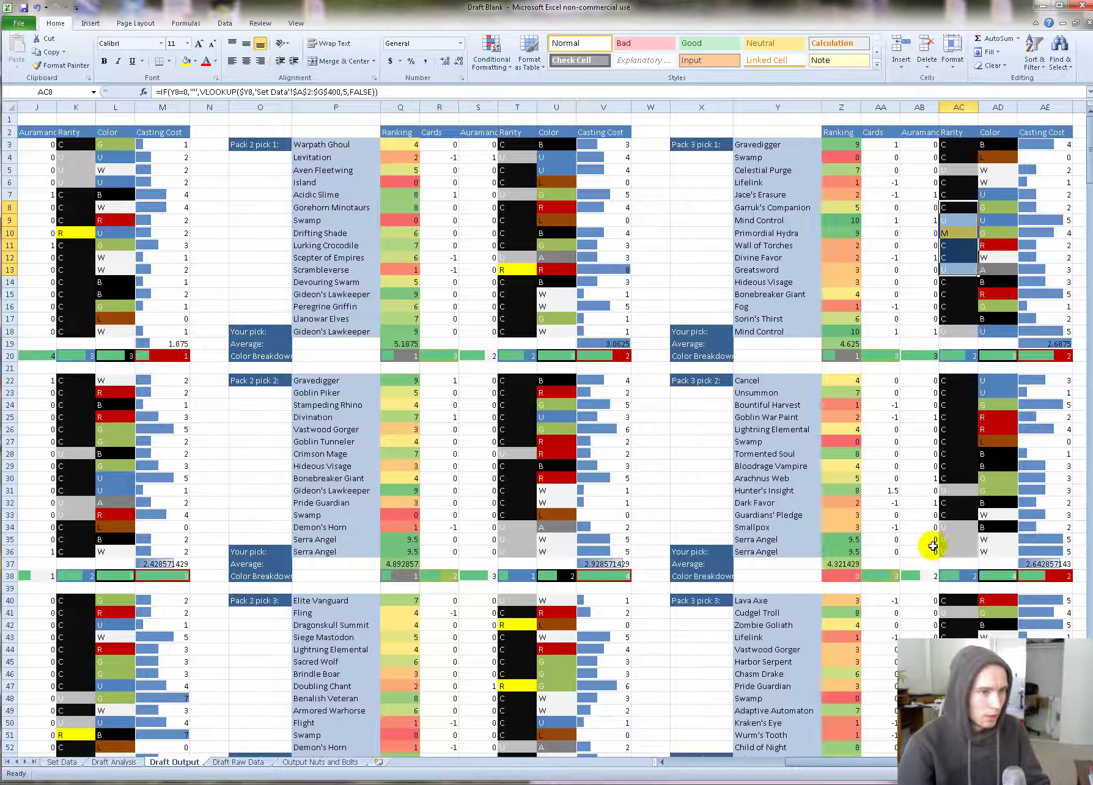
left_click(864, 426)
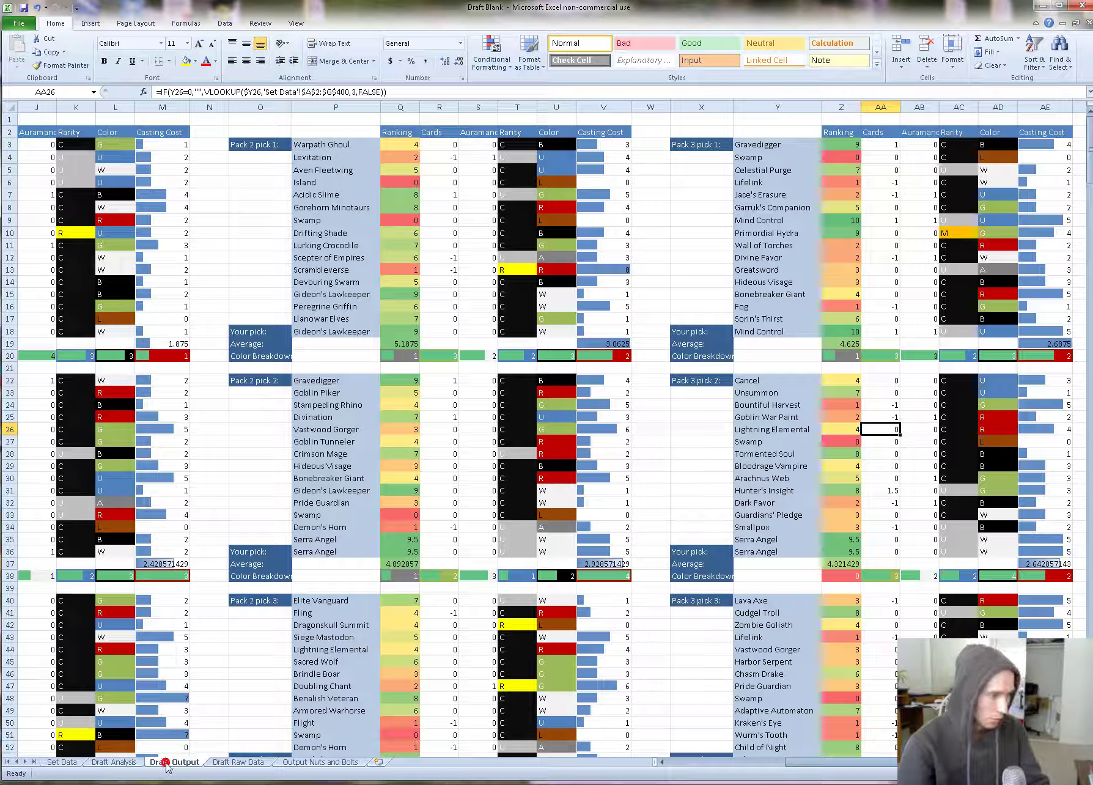
Step: Look over the summaries and charts for all three packs on the Draft Analysis sheet
left_click(113, 762)
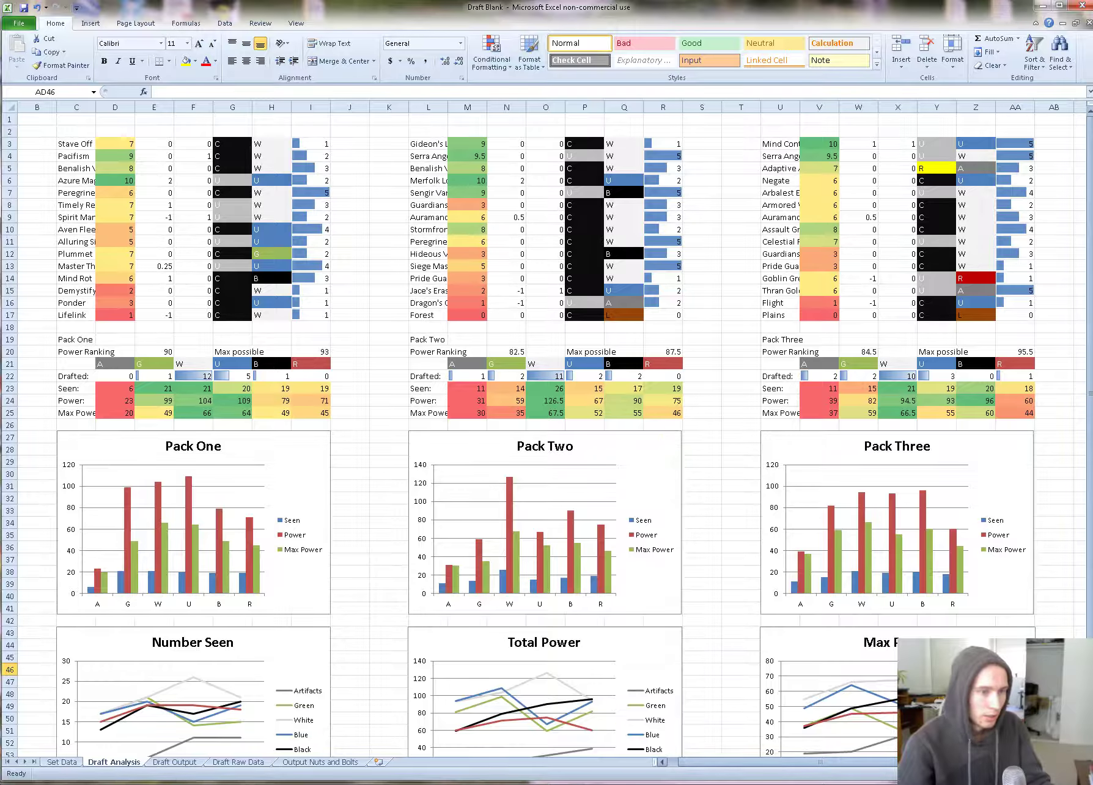
scroll(550, 428, "right", 5)
scroll(550, 428, "left", 6)
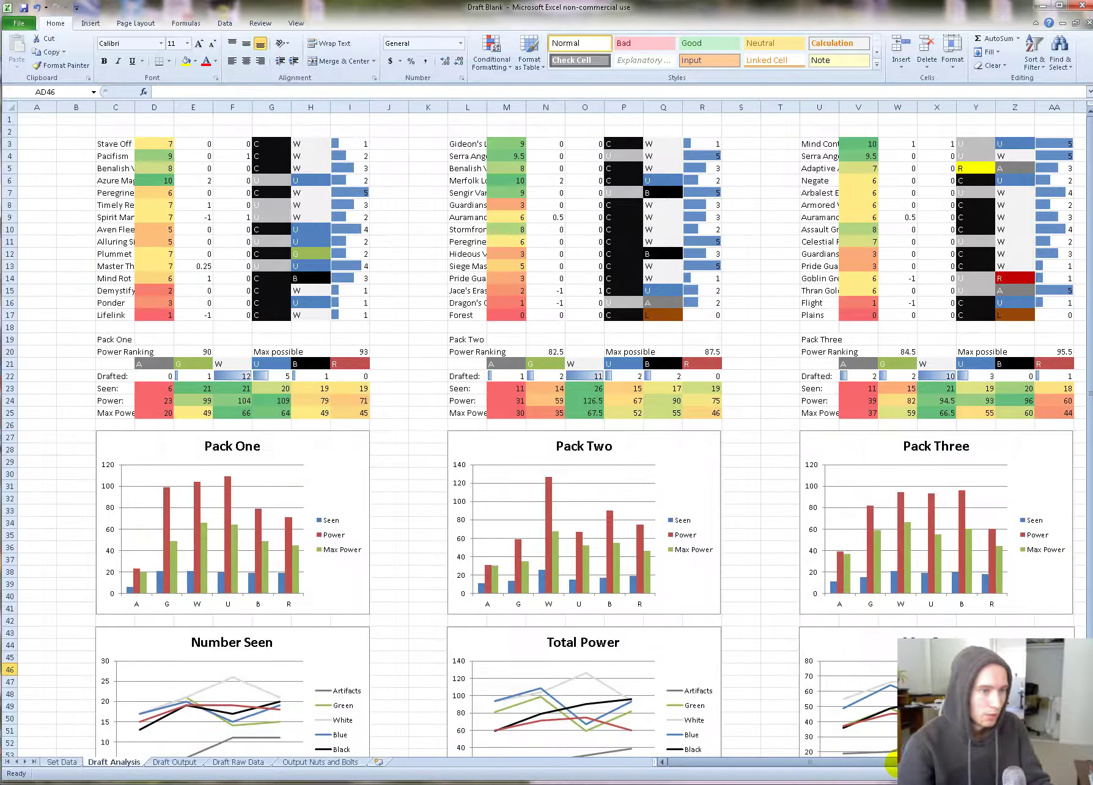
scroll(537, 597, "right", 3)
scroll(536, 598, "left", 3)
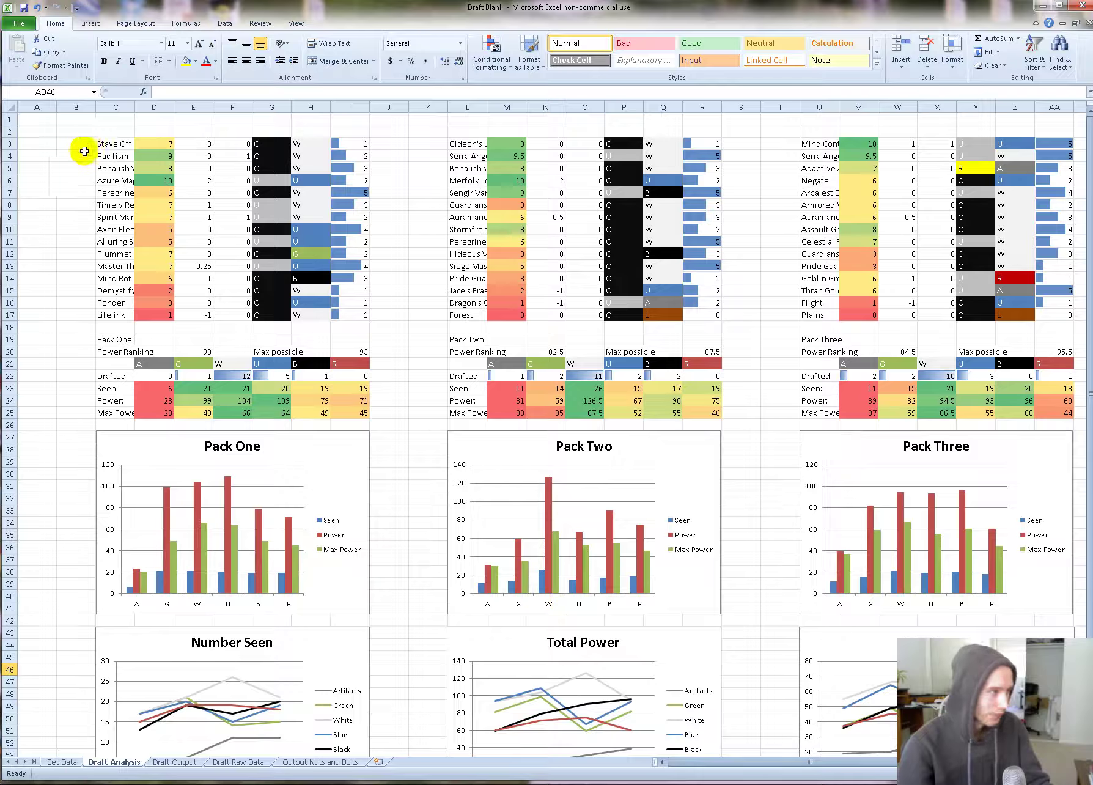
Step: Inspect the lists of drafted cards for Pack One, Pack Two and Pack Three
left_click_drag(108, 145, 359, 324)
left_click_drag(111, 142, 356, 305)
left_click_drag(469, 143, 702, 307)
left_click_drag(812, 143, 1063, 316)
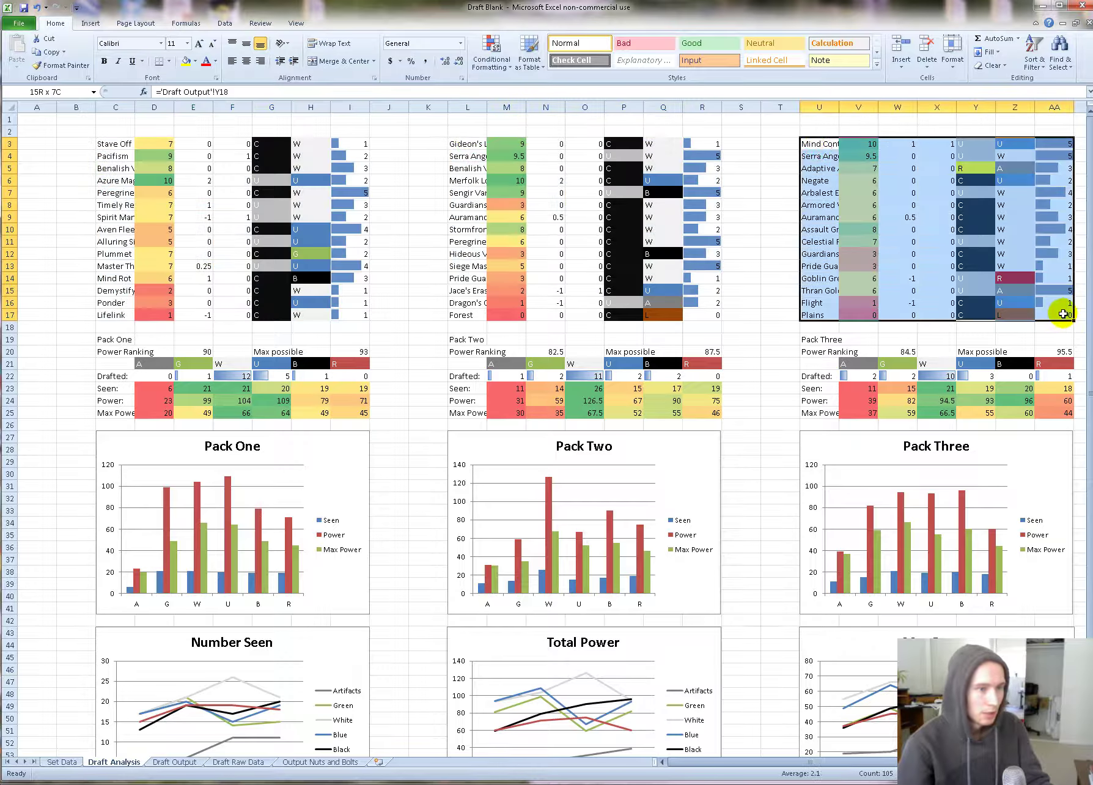
left_click(38, 353)
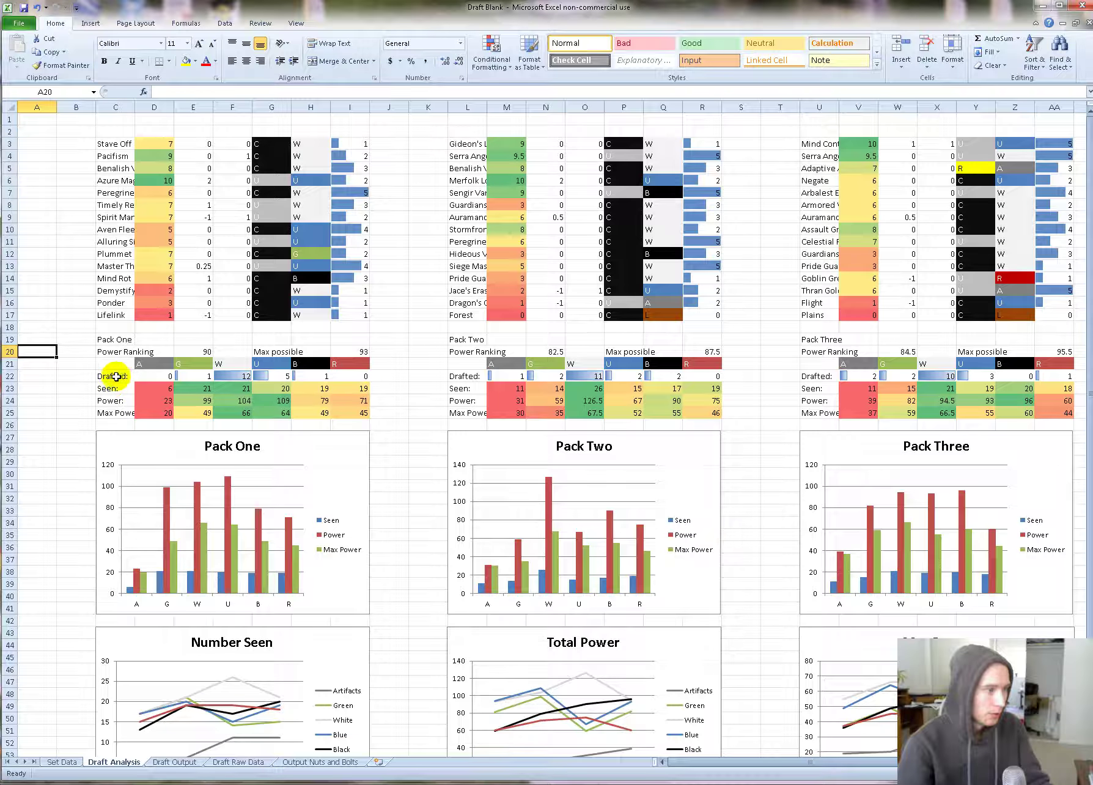
Step: Examine the Drafted and Seen rows of the Pack One summary
left_click_drag(122, 376, 363, 375)
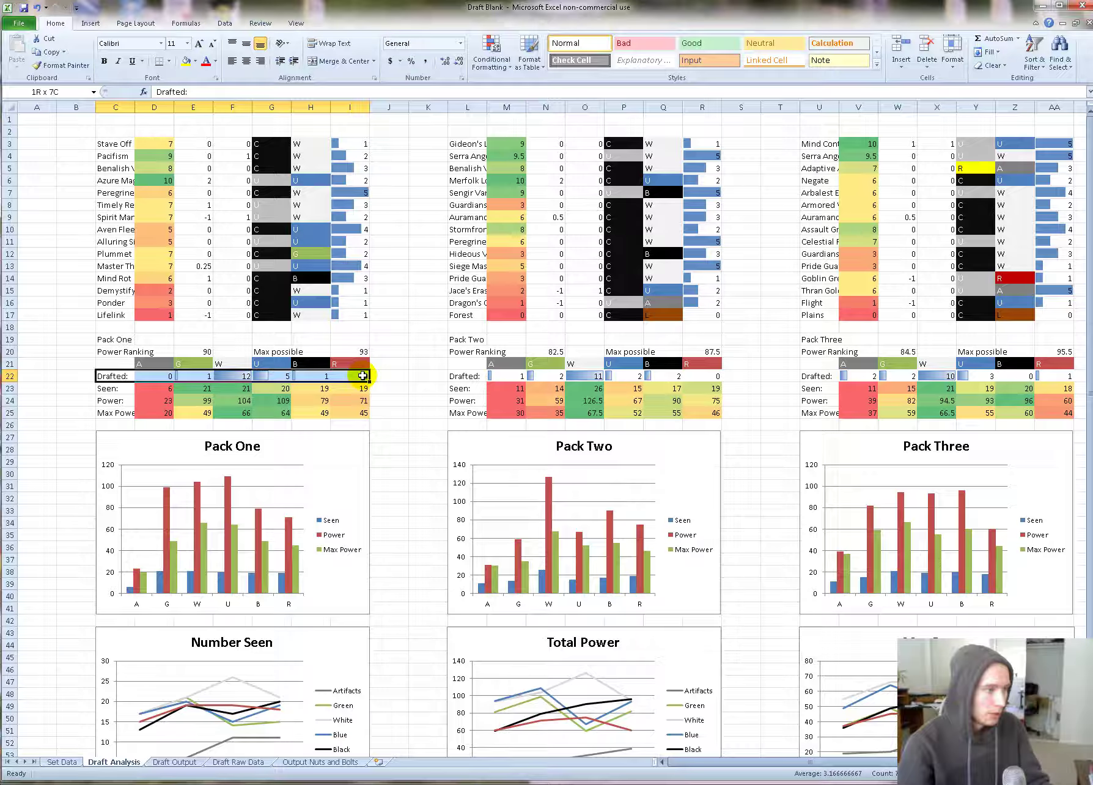
left_click_drag(117, 388, 360, 388)
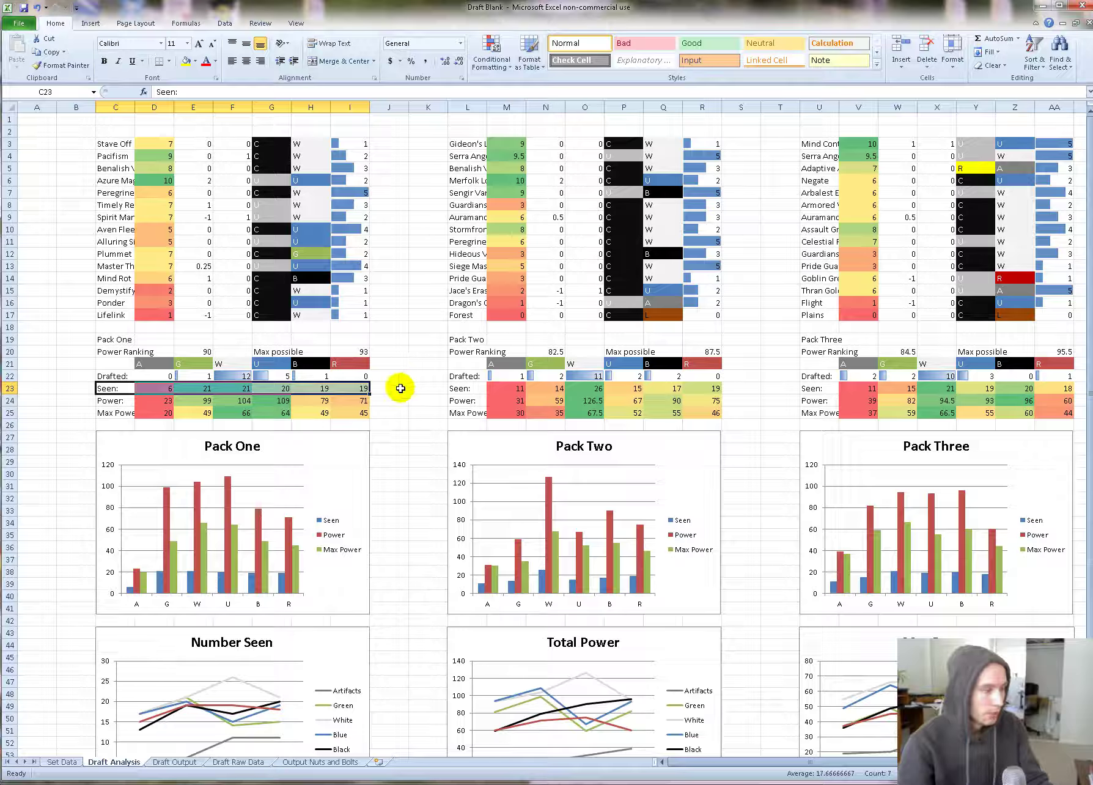
left_click(400, 388)
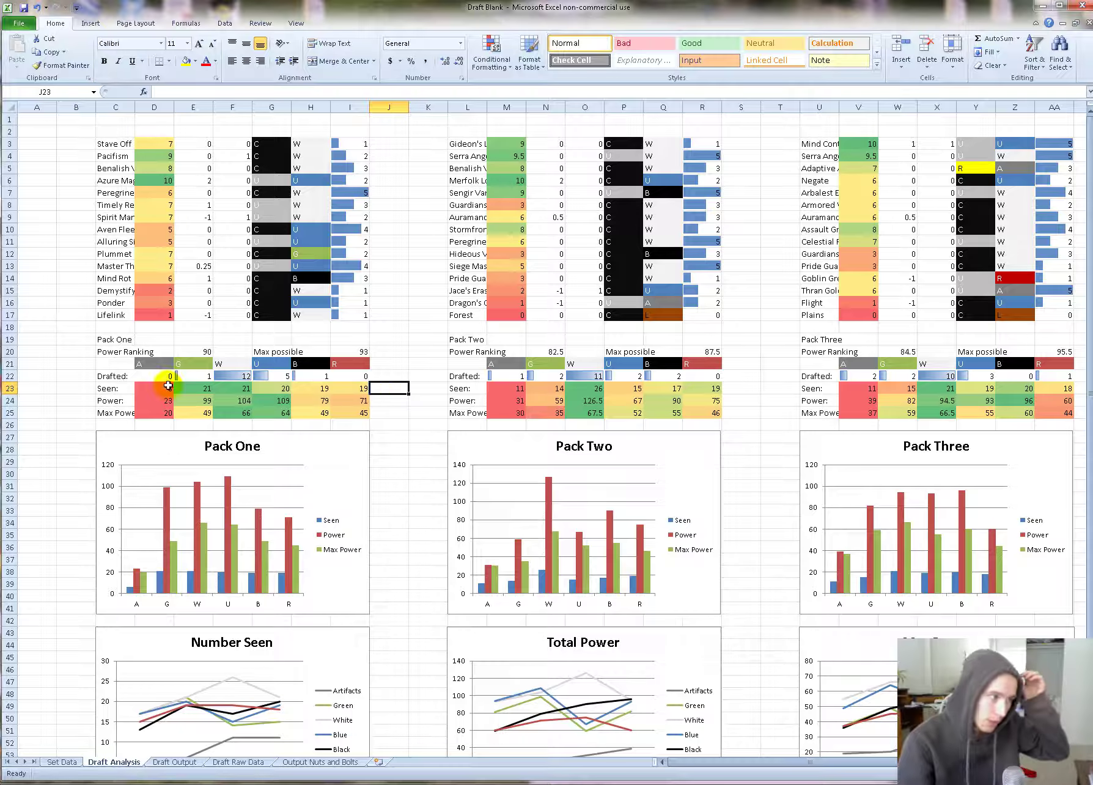
Step: Inspect the Pack One Seen count for artifacts and for each color individually
left_click_drag(119, 389, 349, 388)
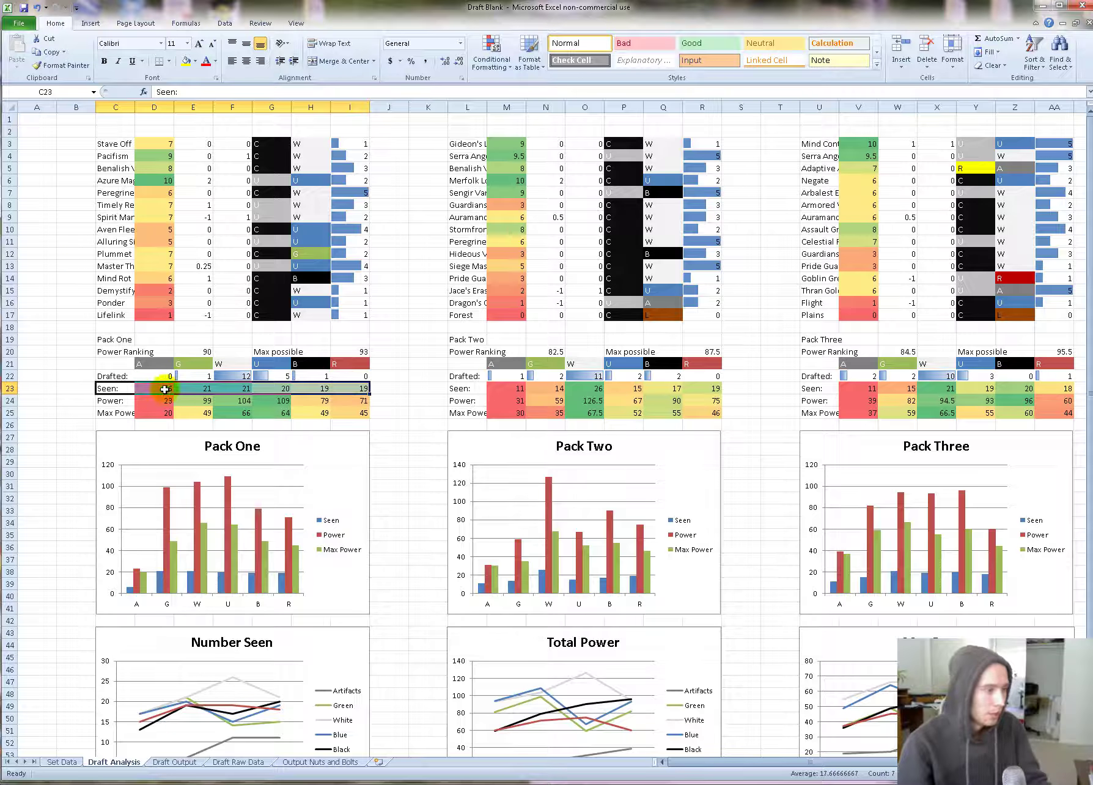
left_click(149, 388)
left_click(191, 388)
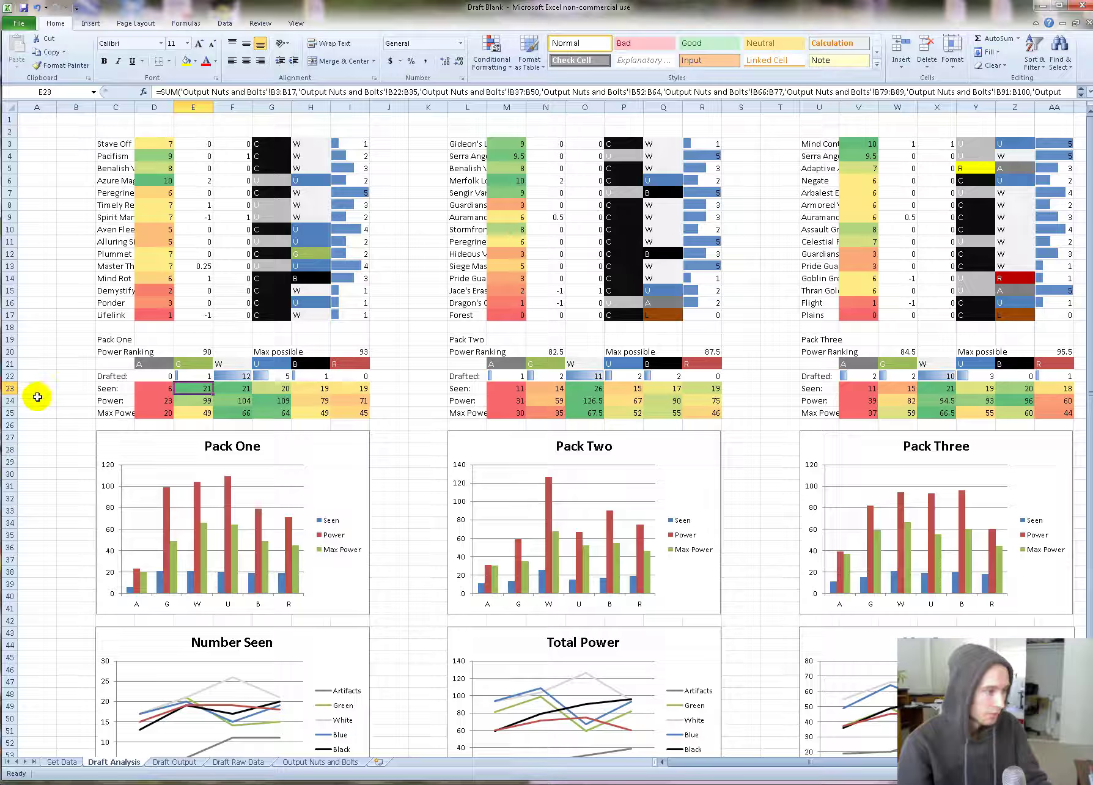
left_click(236, 388)
left_click(273, 388)
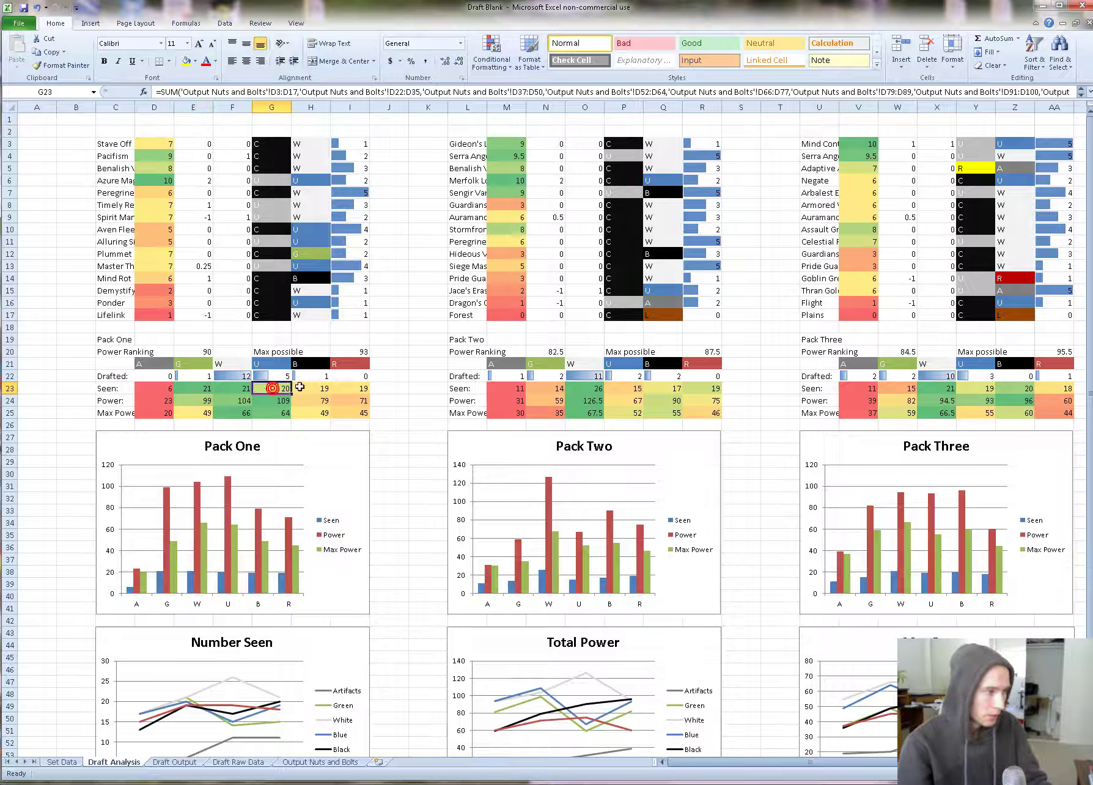
left_click(315, 388)
left_click(355, 388)
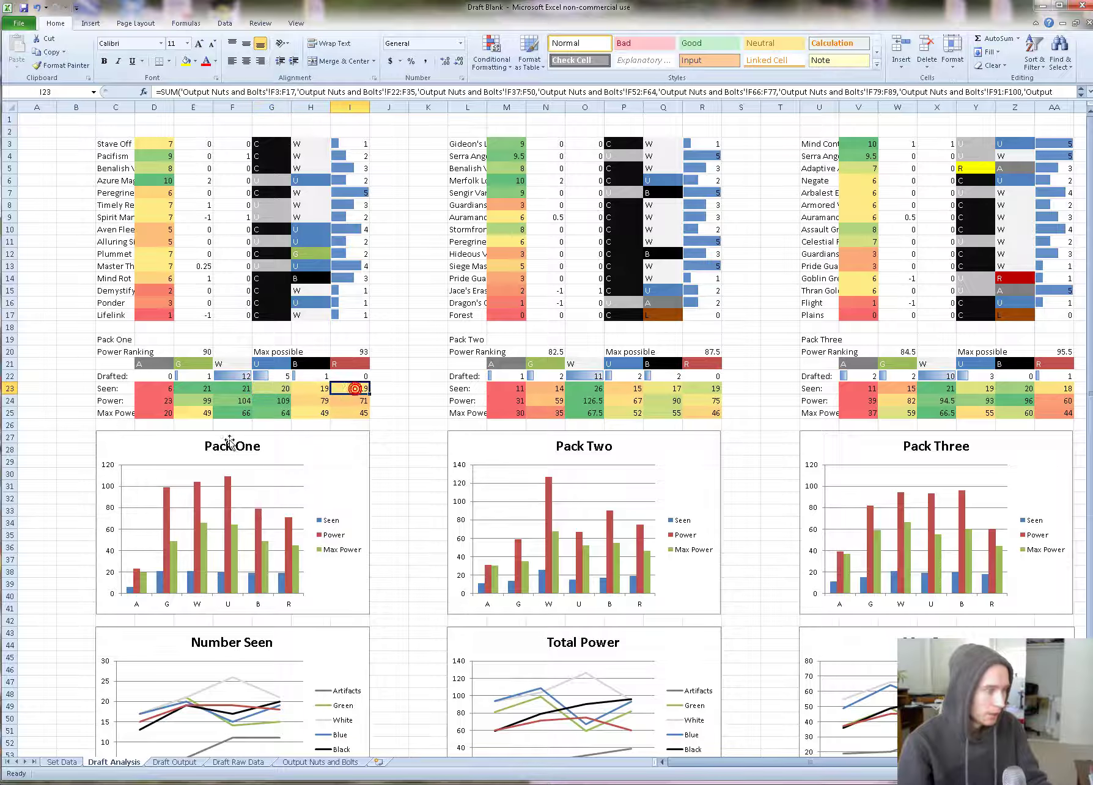
Step: Examine the Power row of the Pack One summary, including the green total's formula
left_click(145, 400)
left_click_drag(145, 400, 361, 401)
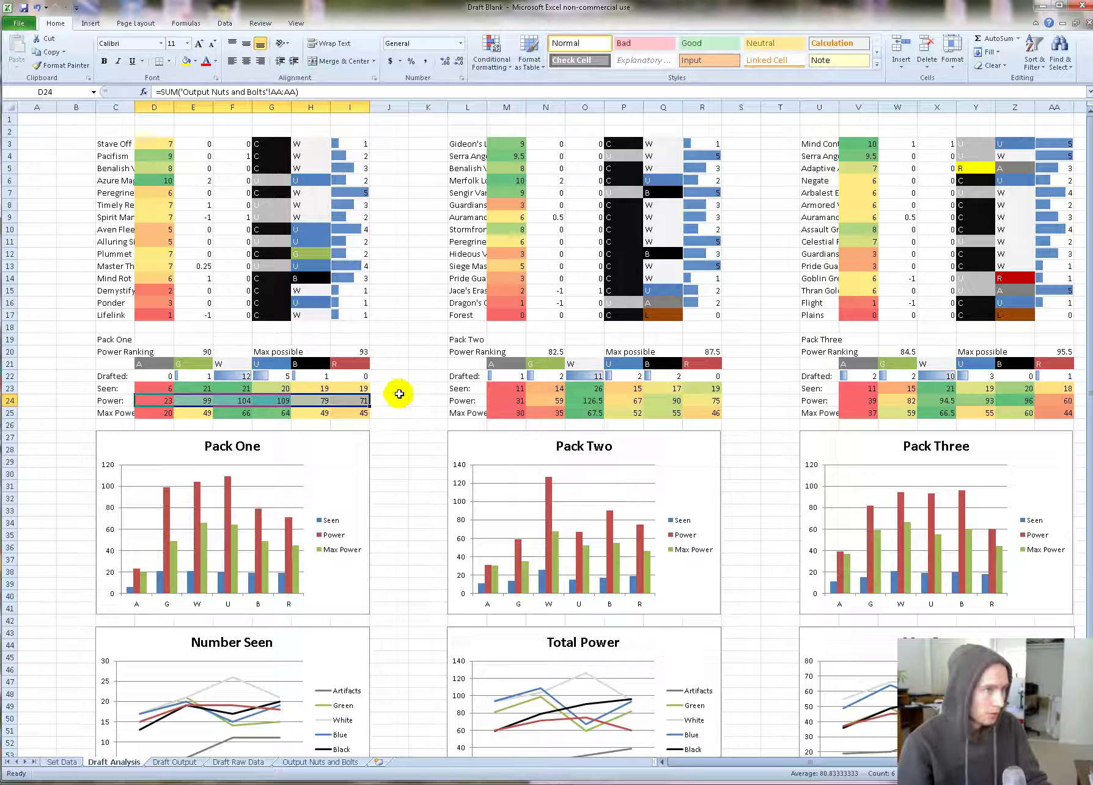
left_click(194, 399)
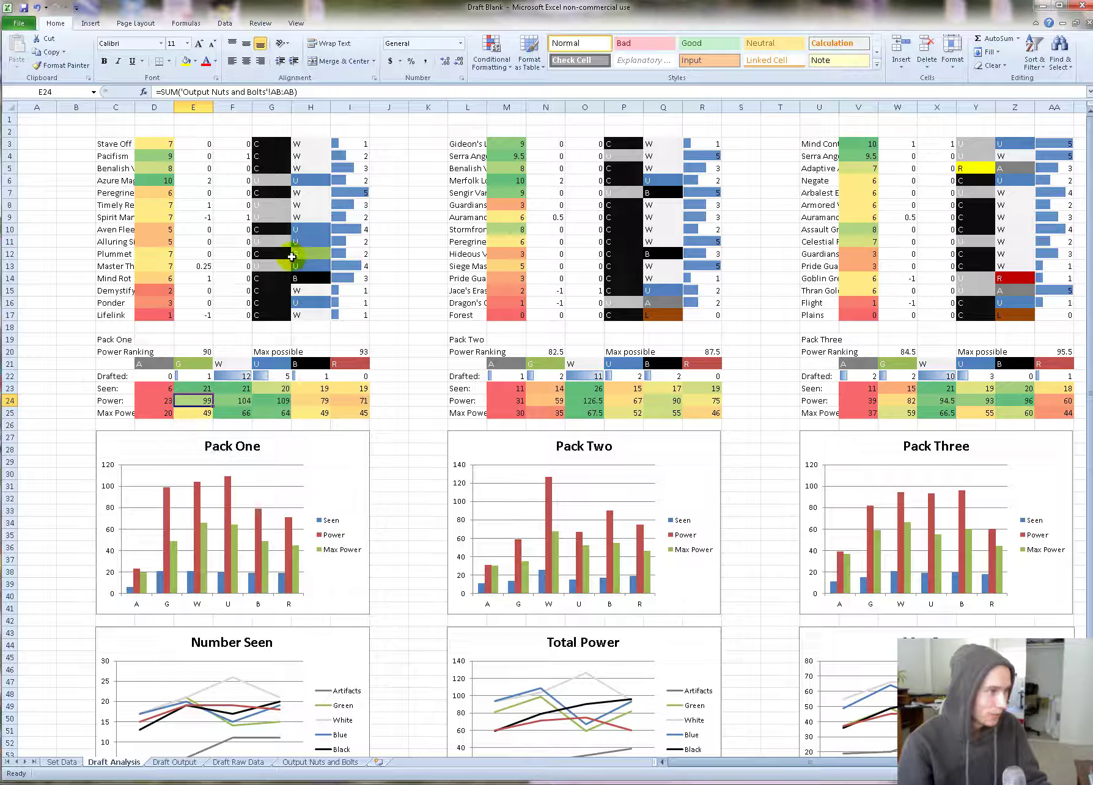
Step: Review the card rankings and picks for the first picks of Pack 1 in the Draft Output sheet
left_click(186, 761)
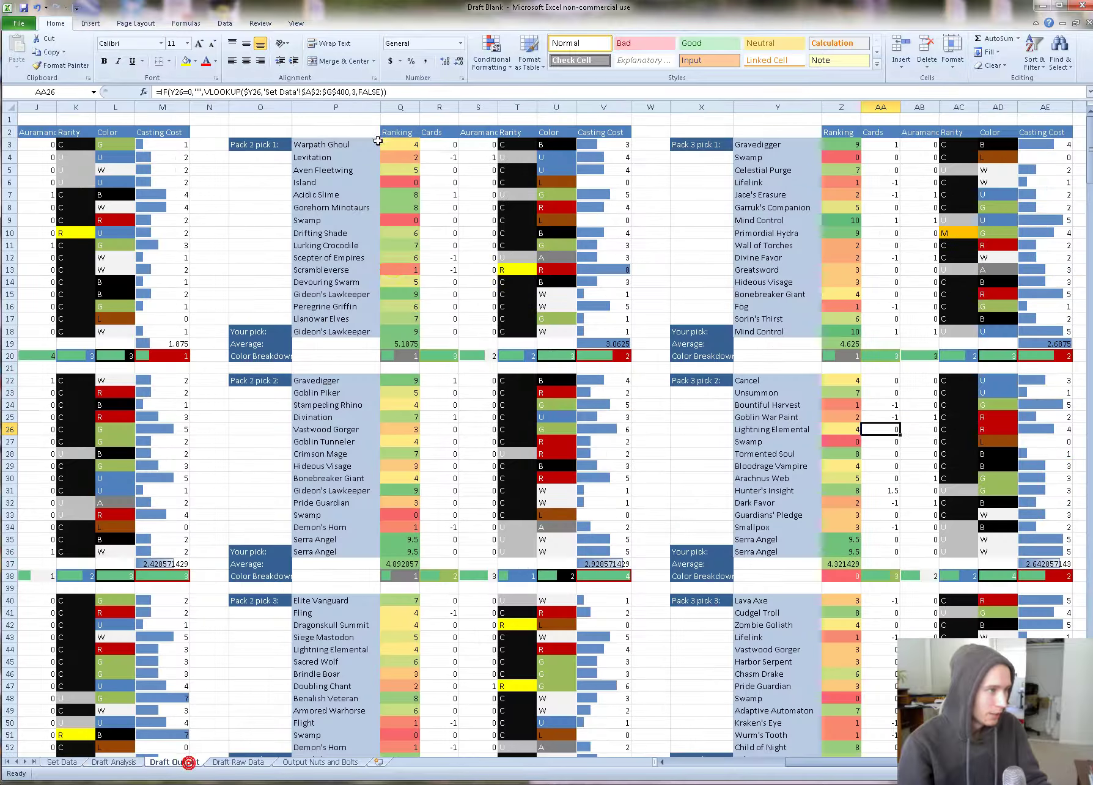
left_click_drag(806, 764, 666, 764)
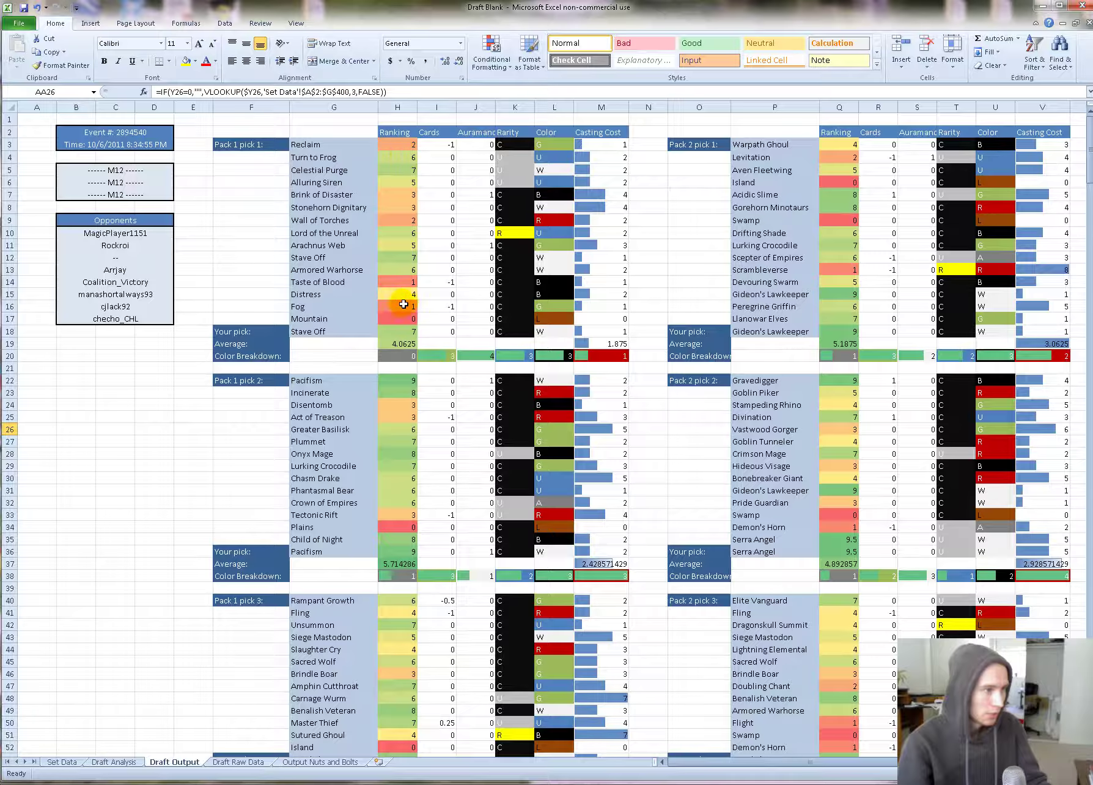
scroll(405, 314, "down", 3)
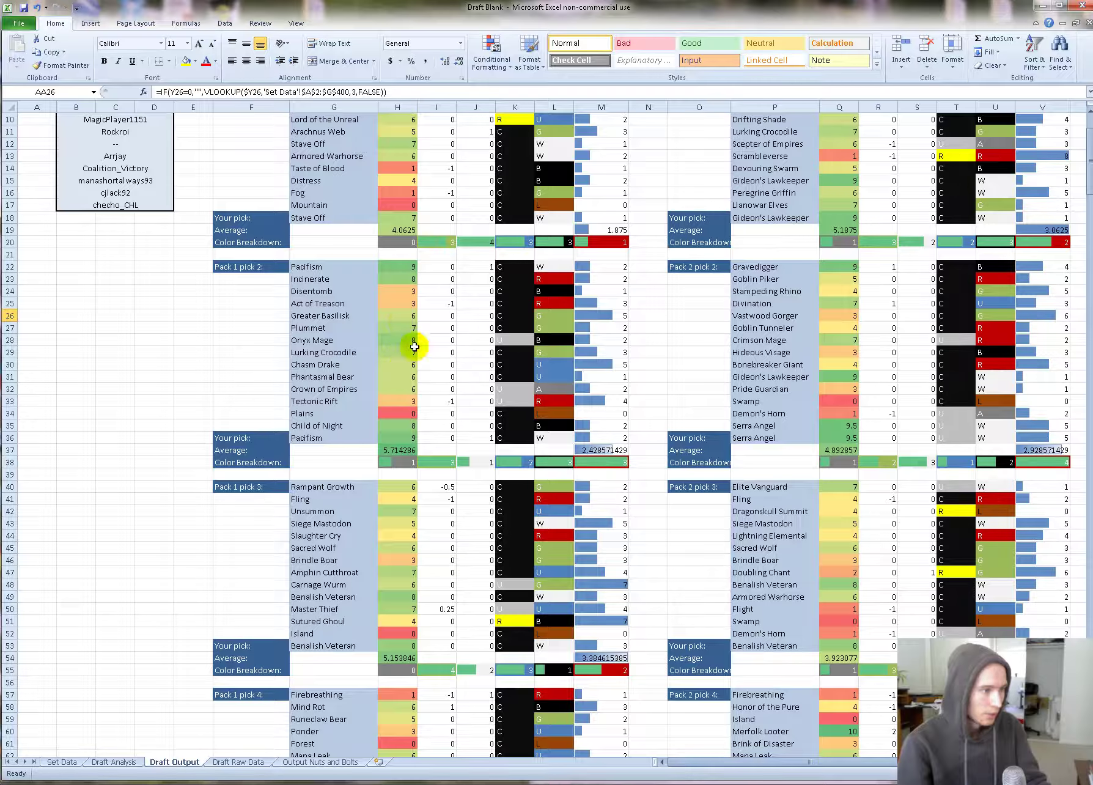
scroll(396, 348, "down", 4)
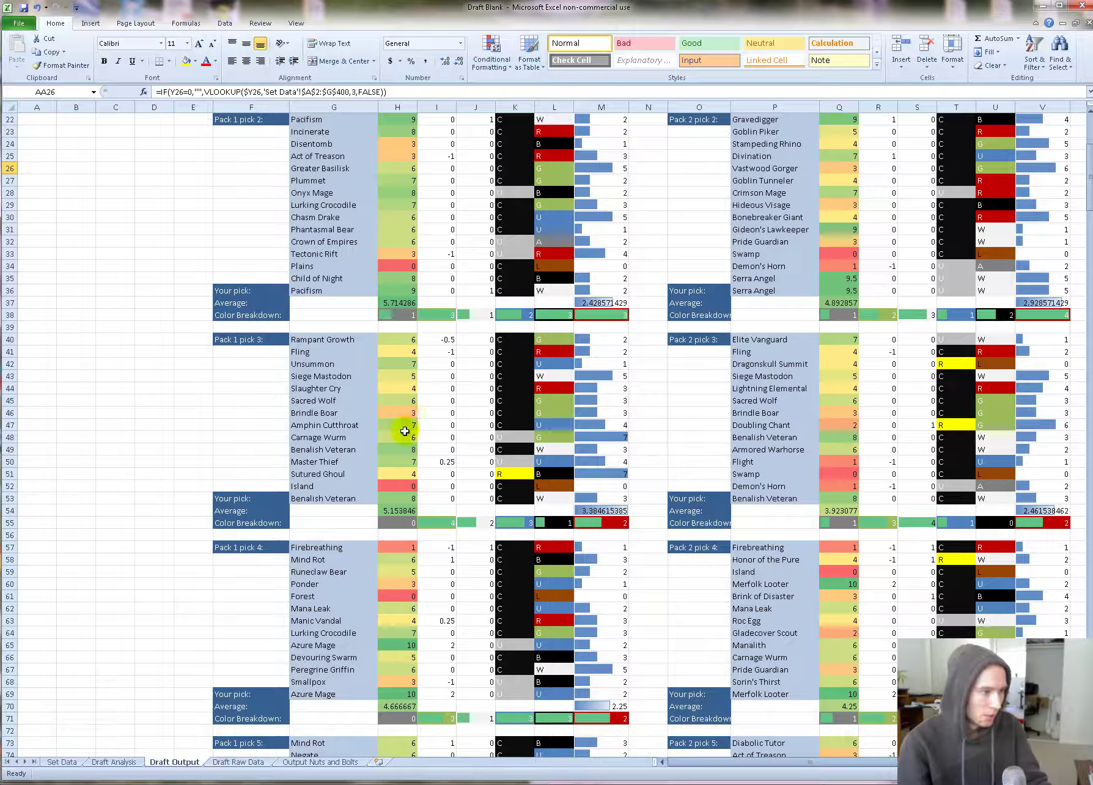
Step: Return to the Draft Analysis sheet and inspect the Pack One Power total for artifacts and each color in turn
left_click(131, 763)
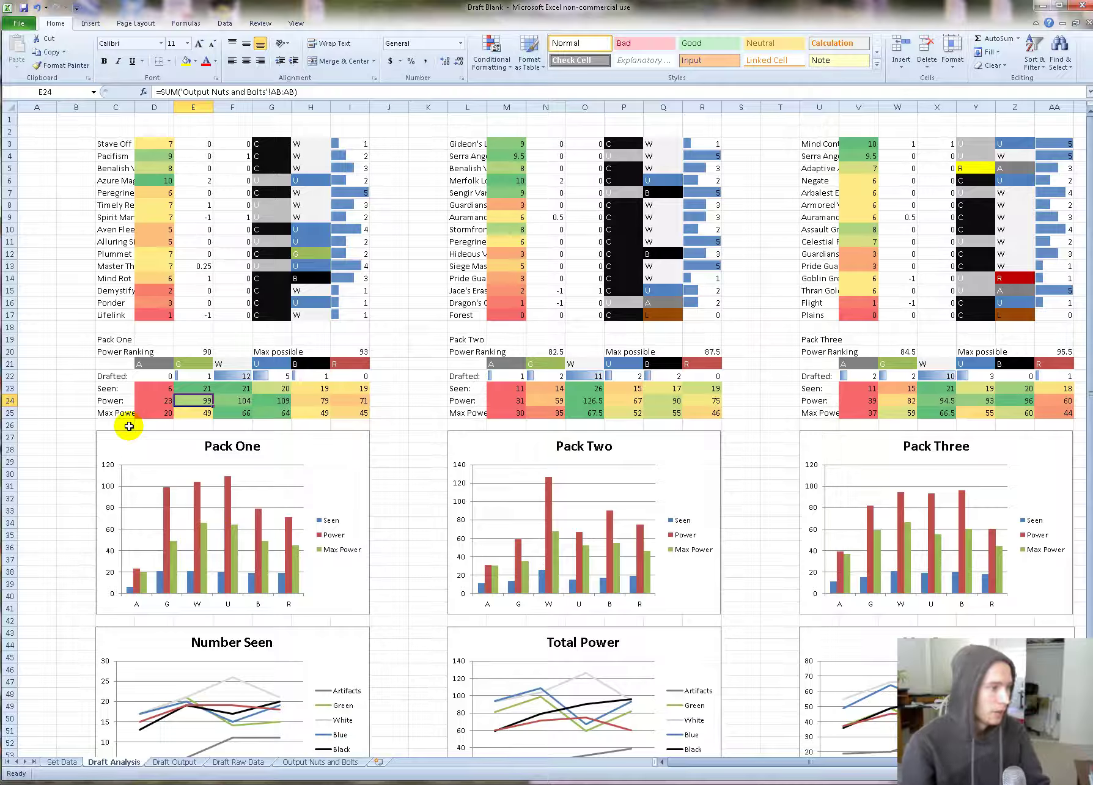
left_click(156, 400)
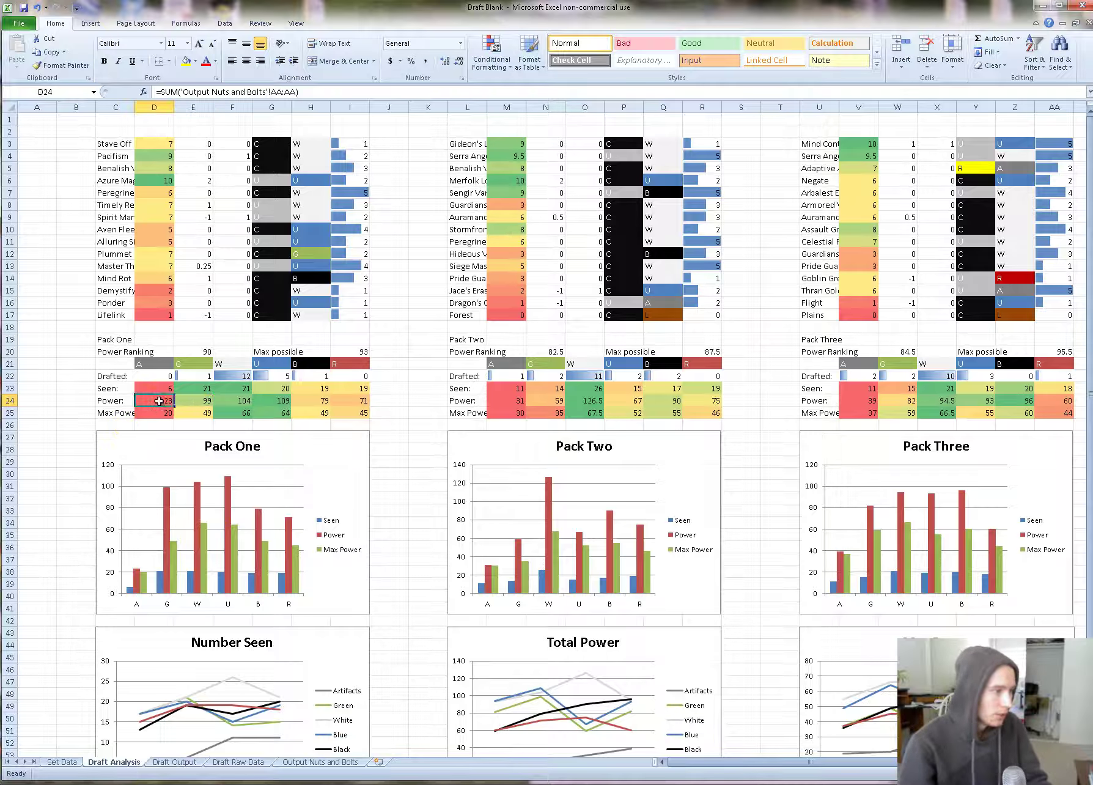
left_click(195, 398)
left_click(231, 400)
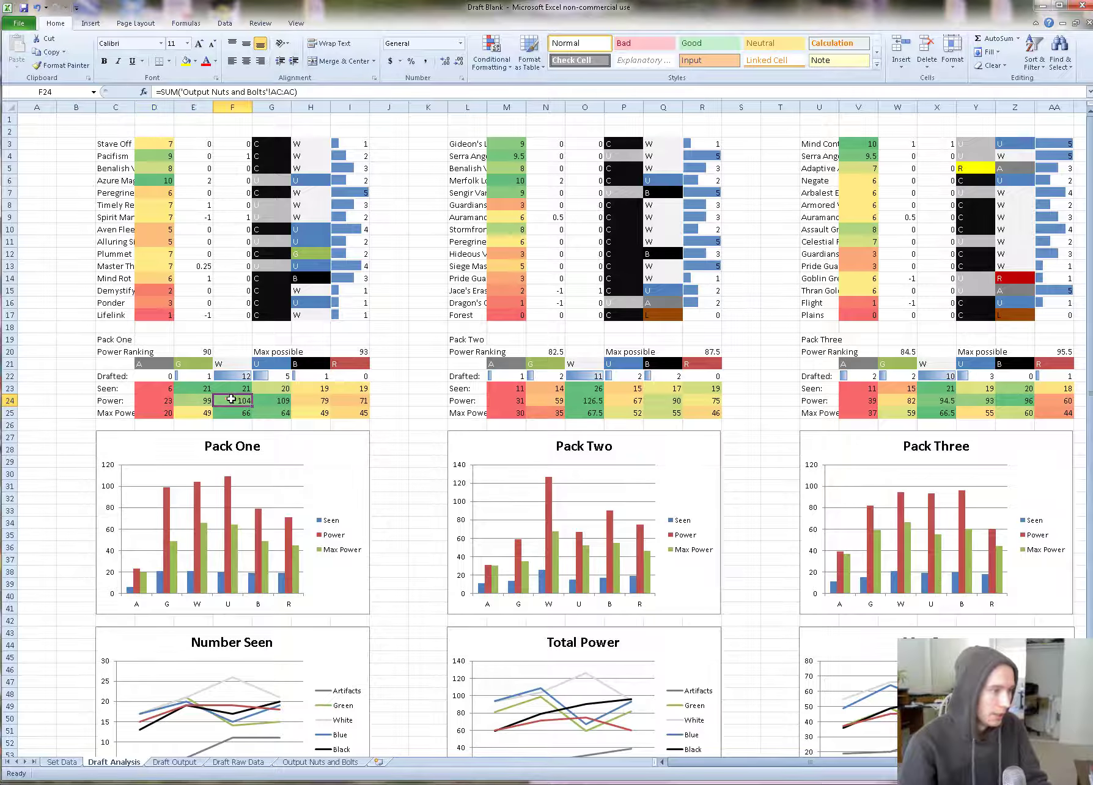
left_click(279, 399)
left_click(317, 400)
left_click_drag(359, 398, 354, 409)
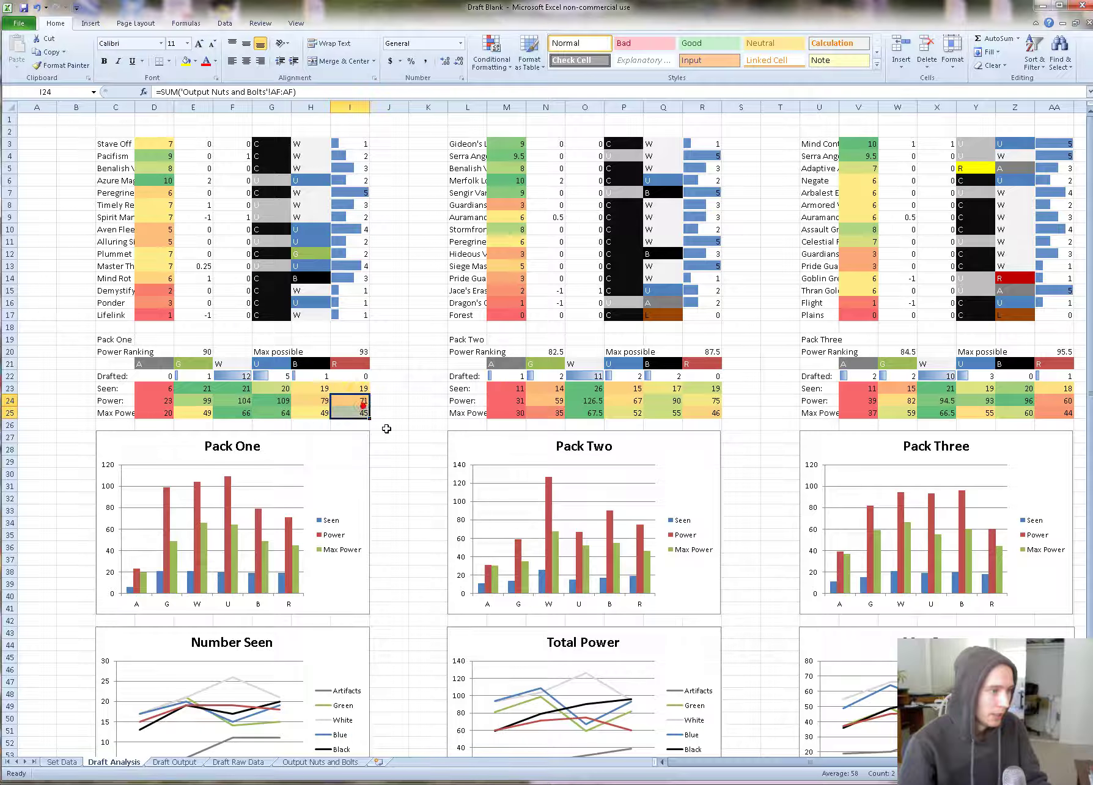
left_click(40, 432)
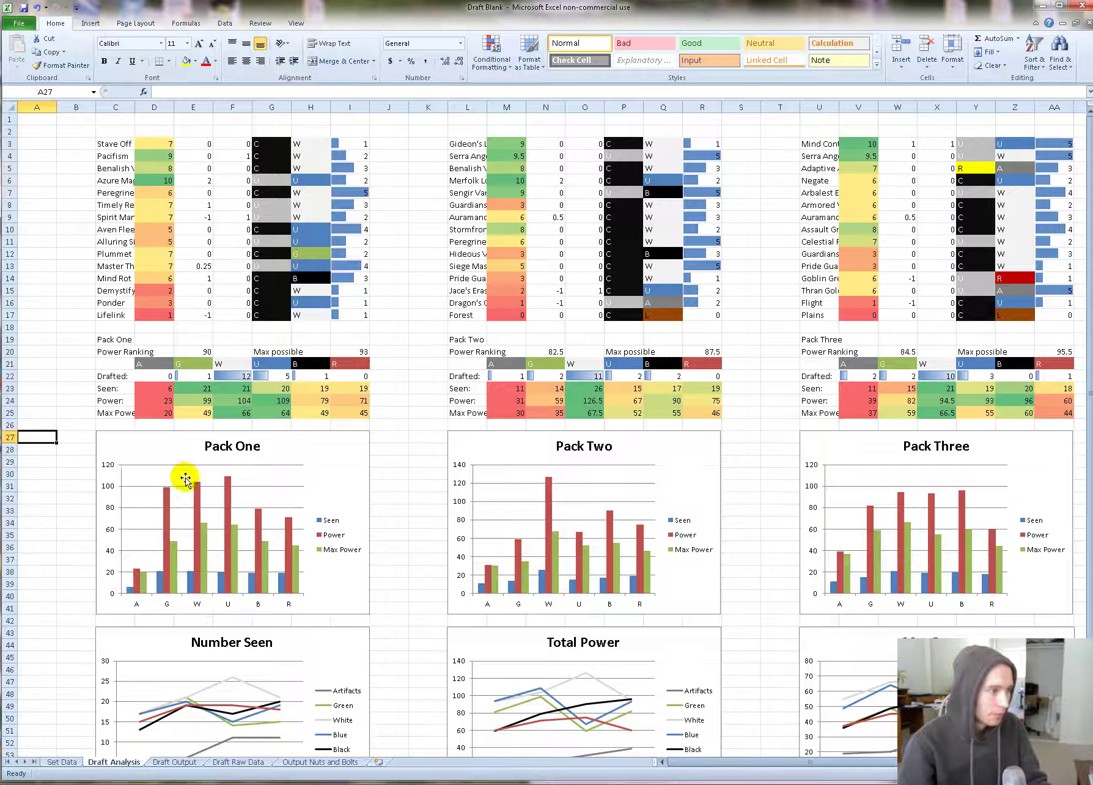
Step: Examine the Max Power row of the Pack One summary and compare white's Power with its Max Power
left_click(125, 413)
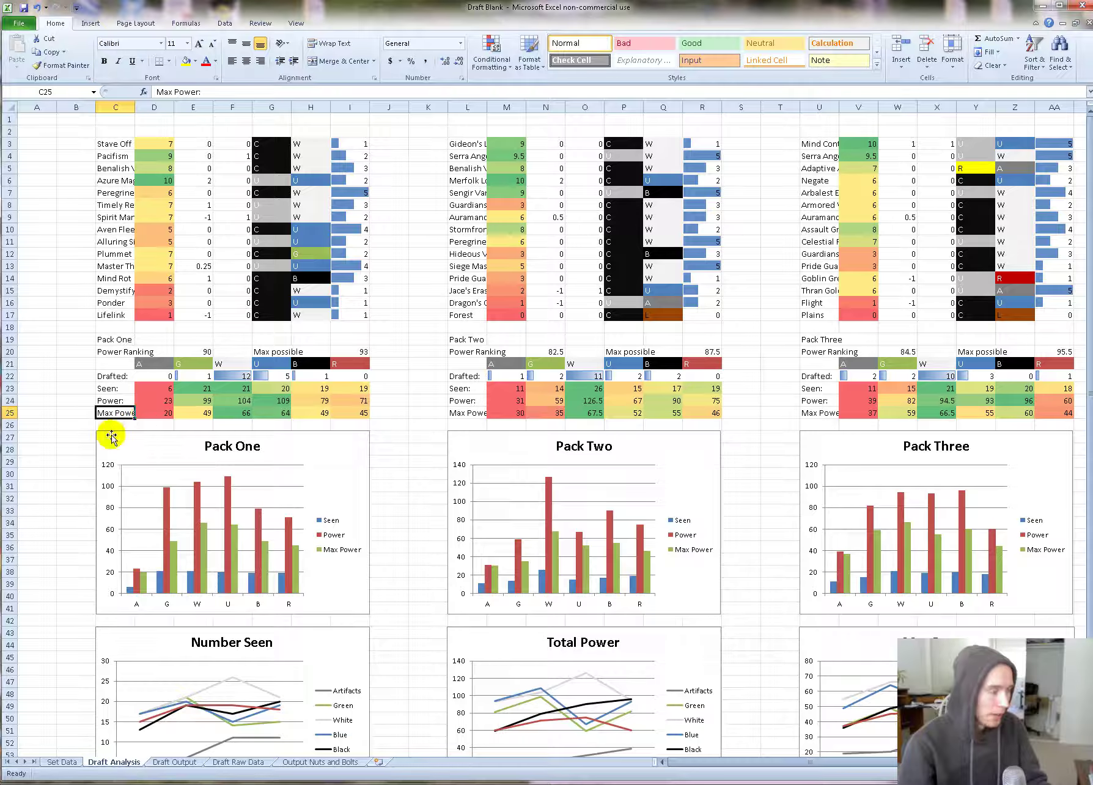
left_click(146, 414)
key("shift+Right")
key("shift+Right")
key("shift+Right")
key("shift+Right")
key("shift+Right")
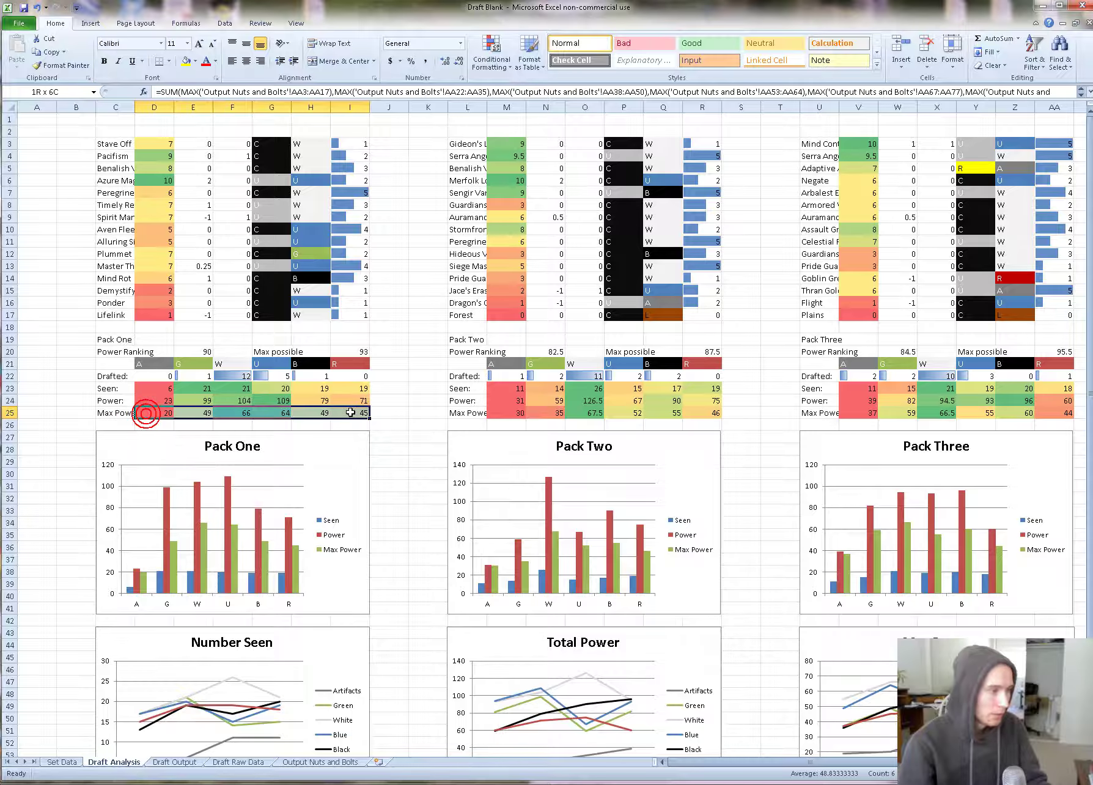
left_click(387, 412)
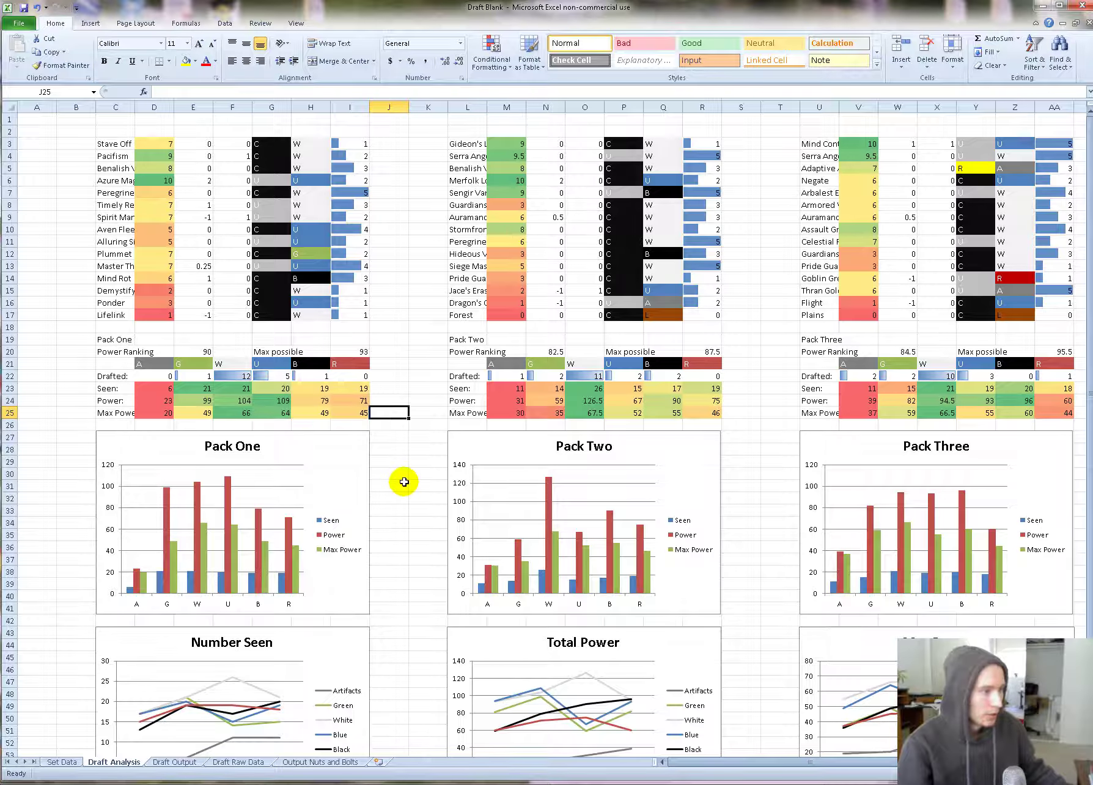
left_click(226, 398)
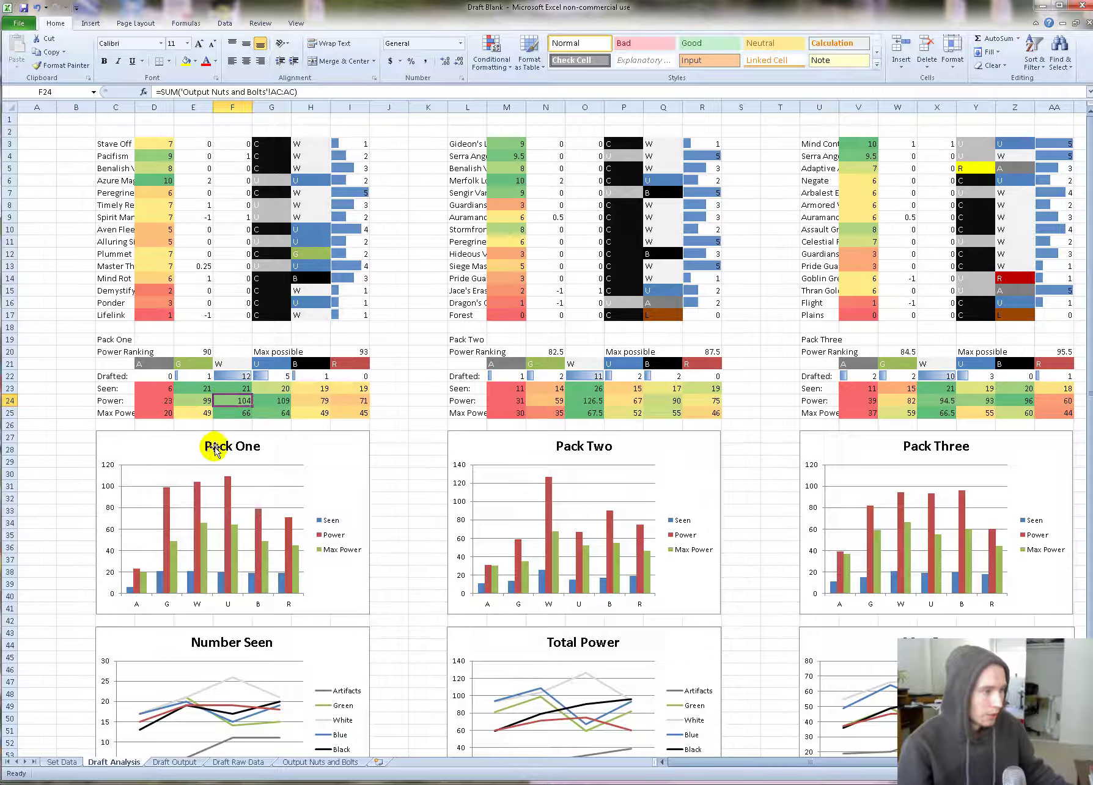
left_click(238, 412)
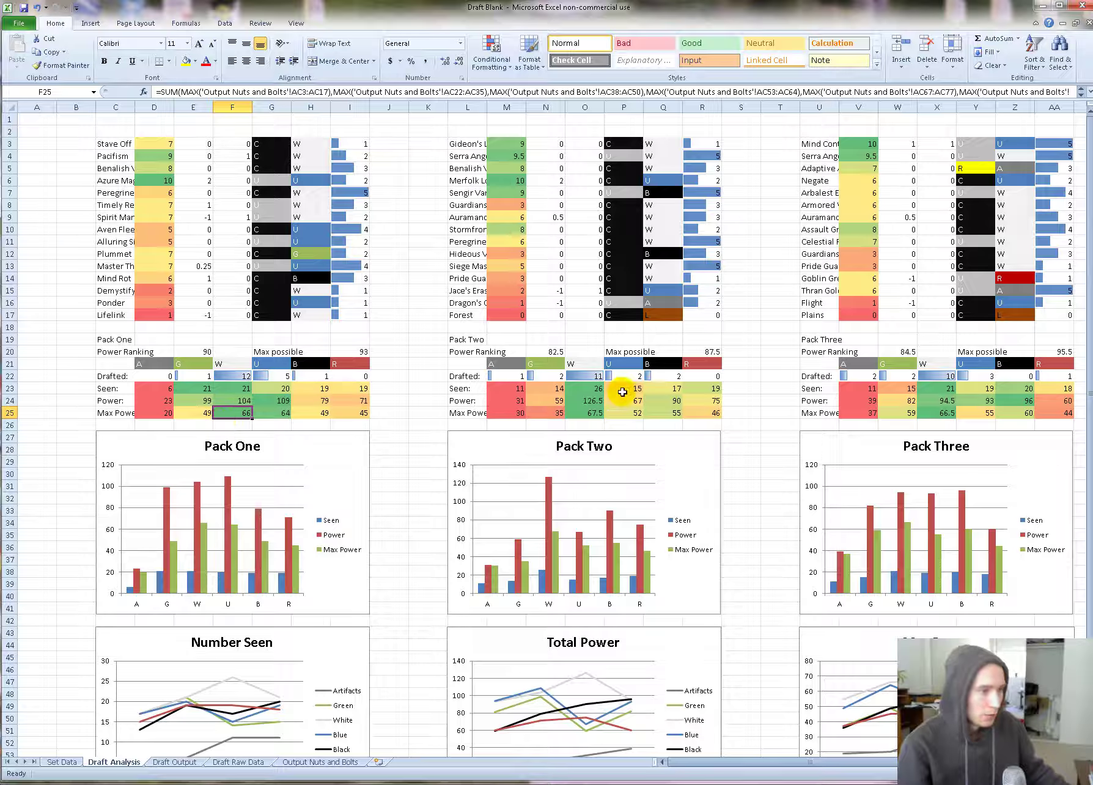
Step: Compare the Power totals of white and blue in the Pack Two summary
left_click_drag(580, 401, 619, 400)
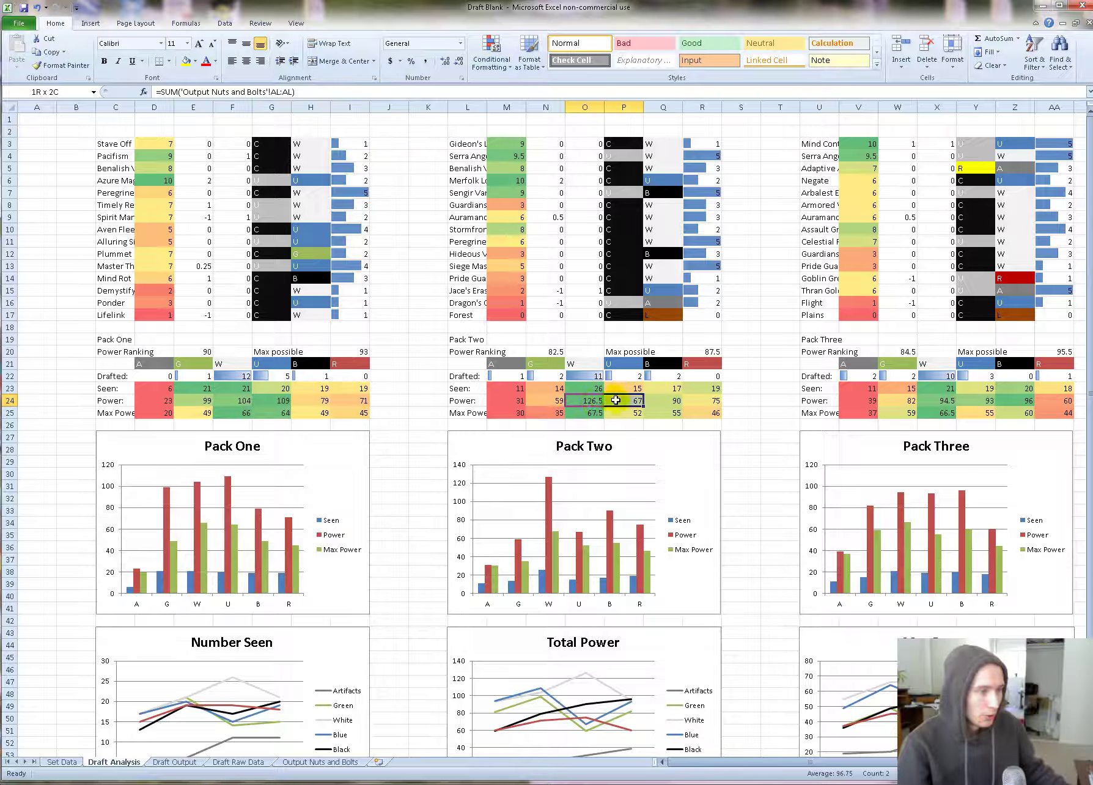
left_click(594, 402)
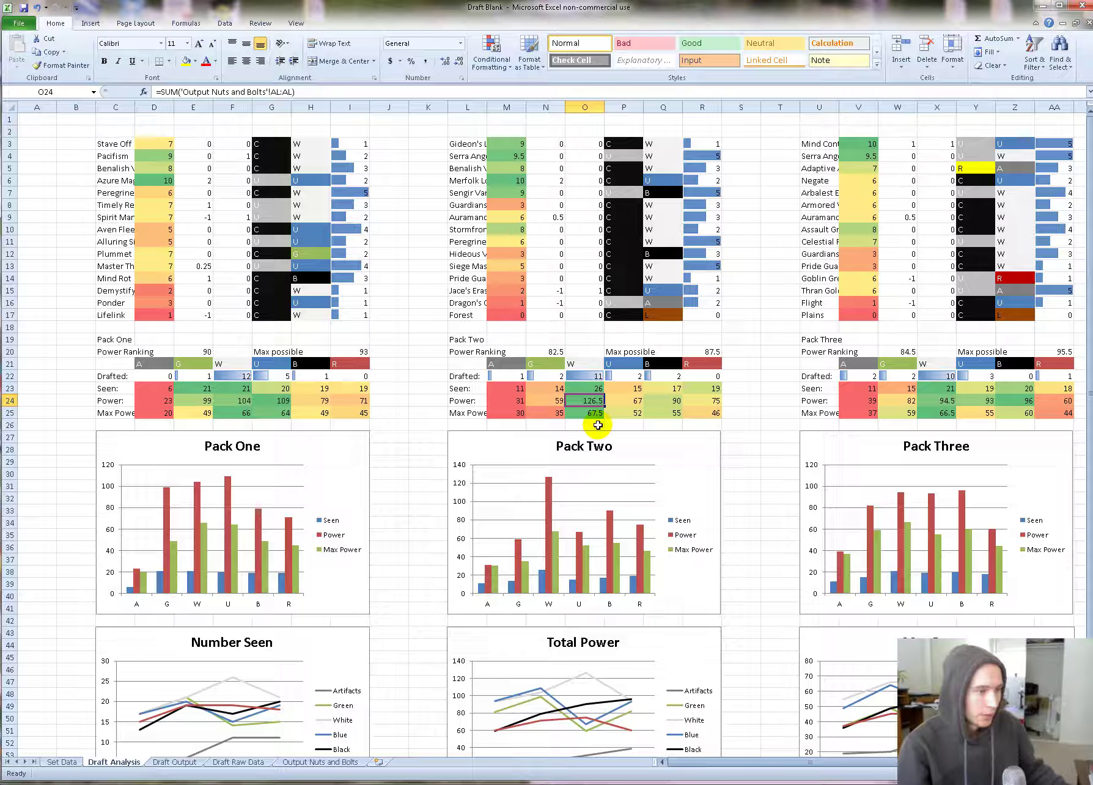
mouse_move(591, 401)
left_mouse_down()
mouse_move(620, 398)
mouse_move(596, 401)
left_mouse_up()
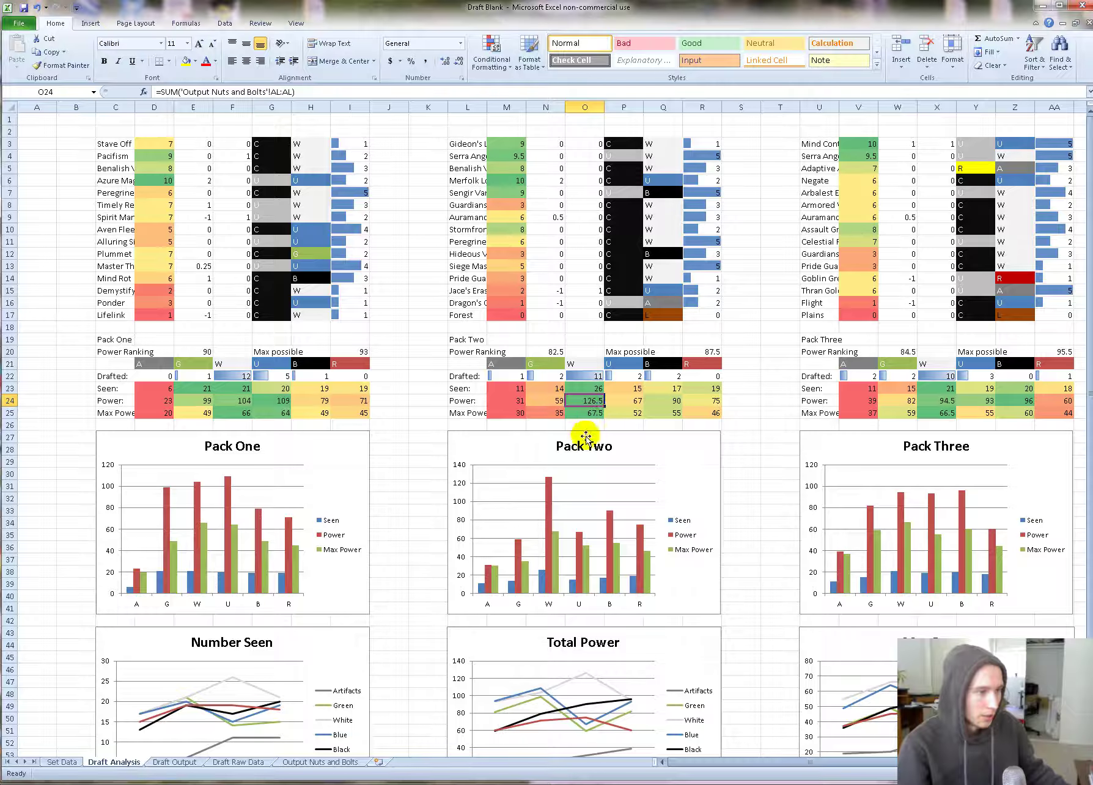
left_click(590, 404)
left_click(585, 400)
left_click(626, 399)
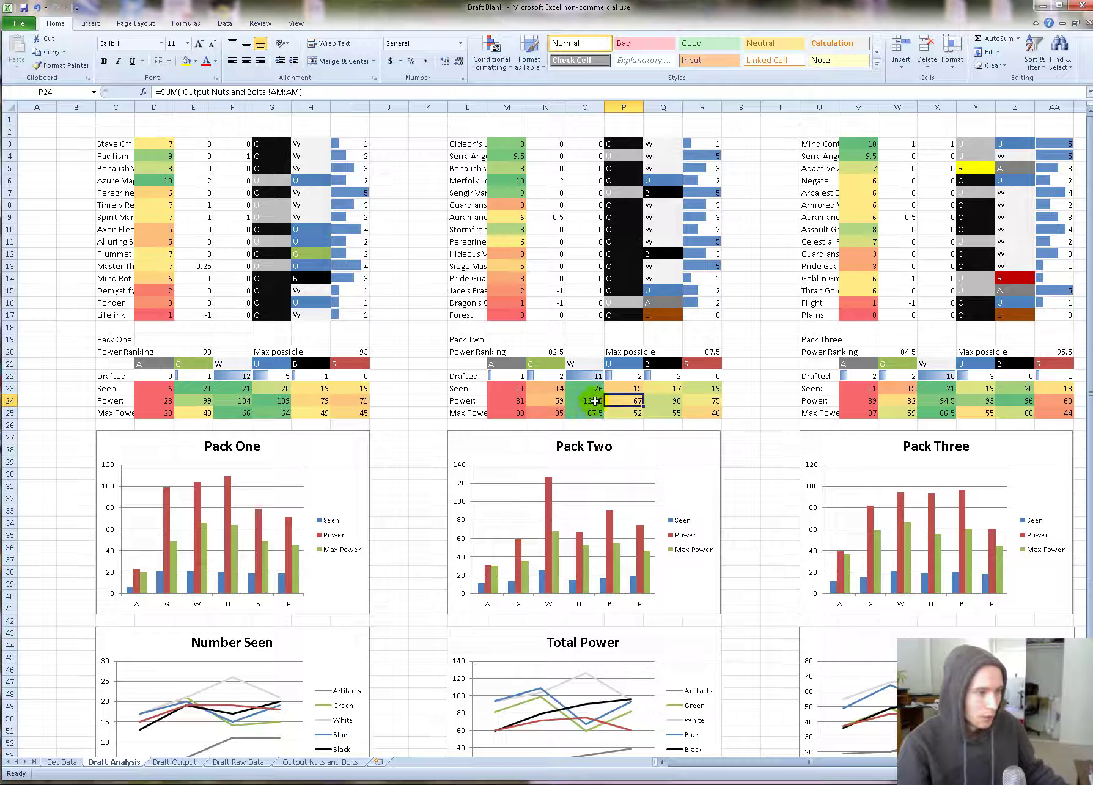
Step: Compare the Max Power totals of white and blue in the Pack Two summary
left_click_drag(590, 414, 618, 416)
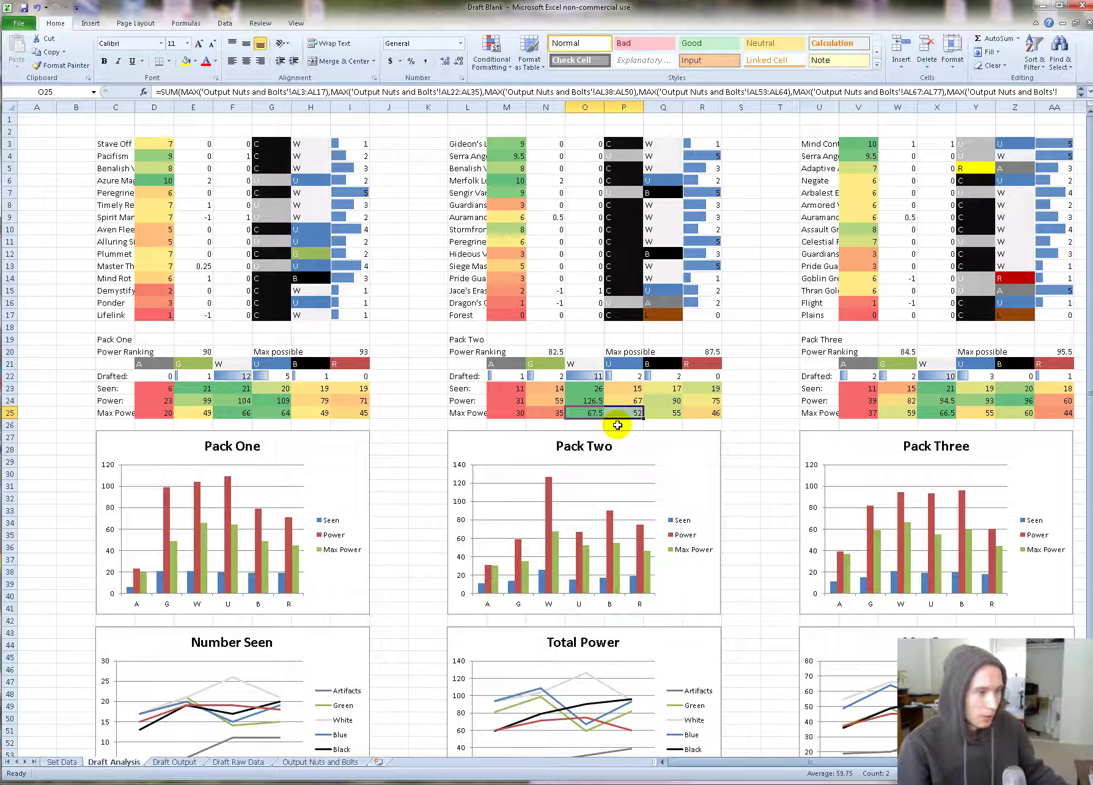
left_click(588, 415)
left_click(622, 414)
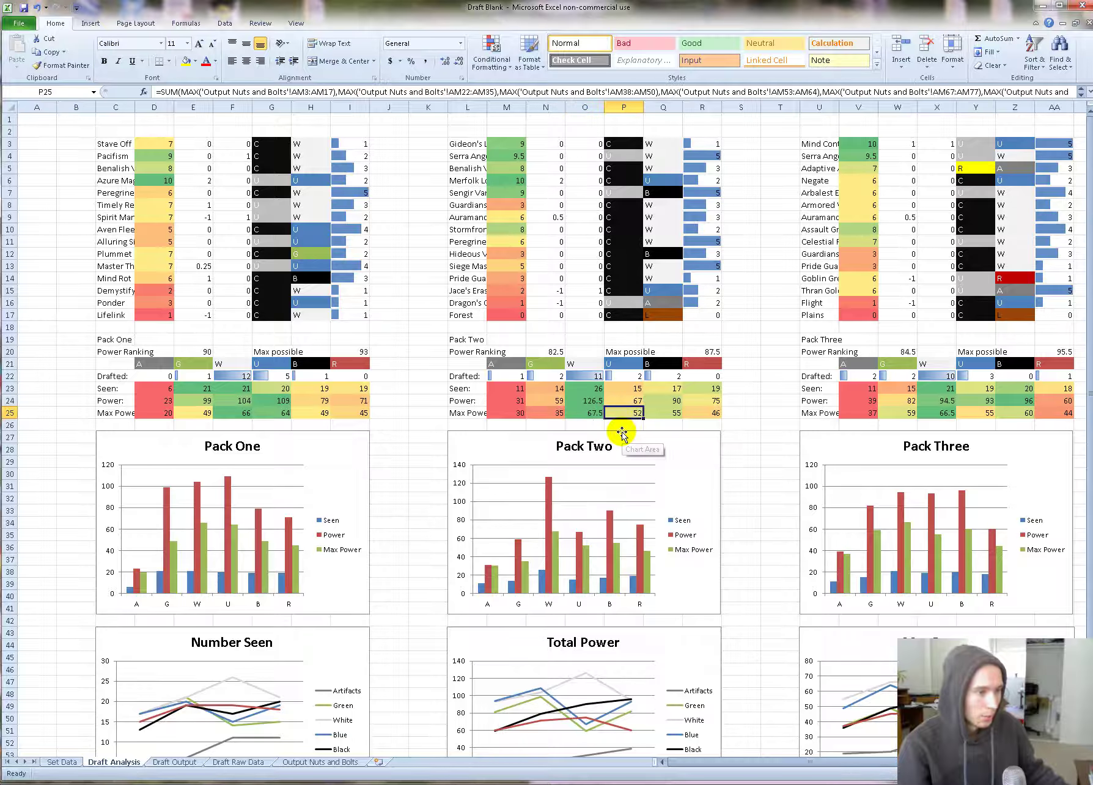
left_click(594, 415)
left_click(629, 416)
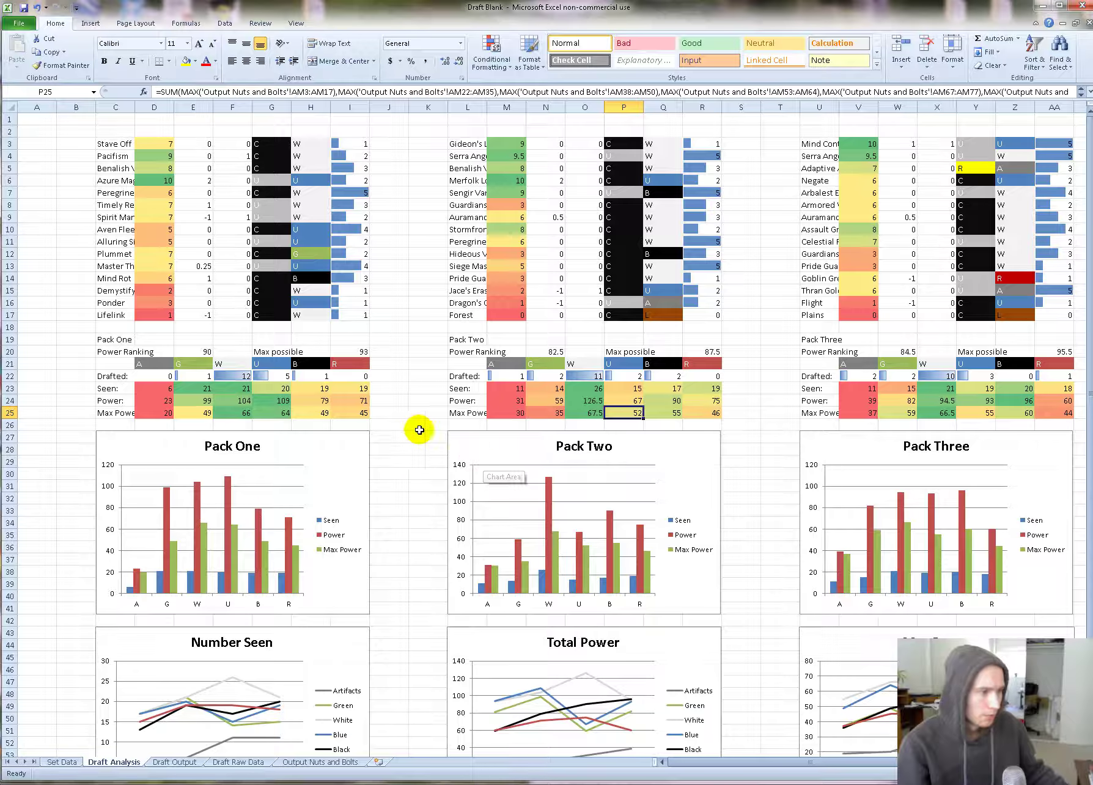
Step: Examine the bar charts for the three packs and the Number Seen, Total Power and Max Power line charts
left_click(325, 463)
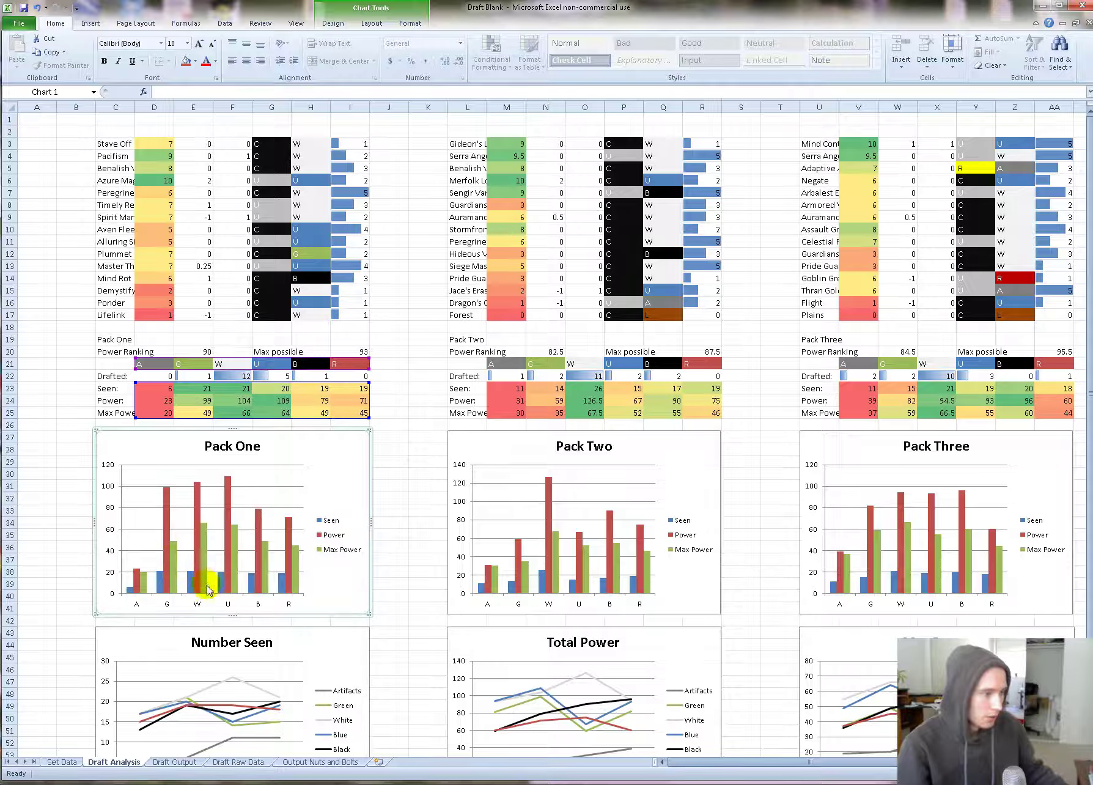
mouse_move(224, 498)
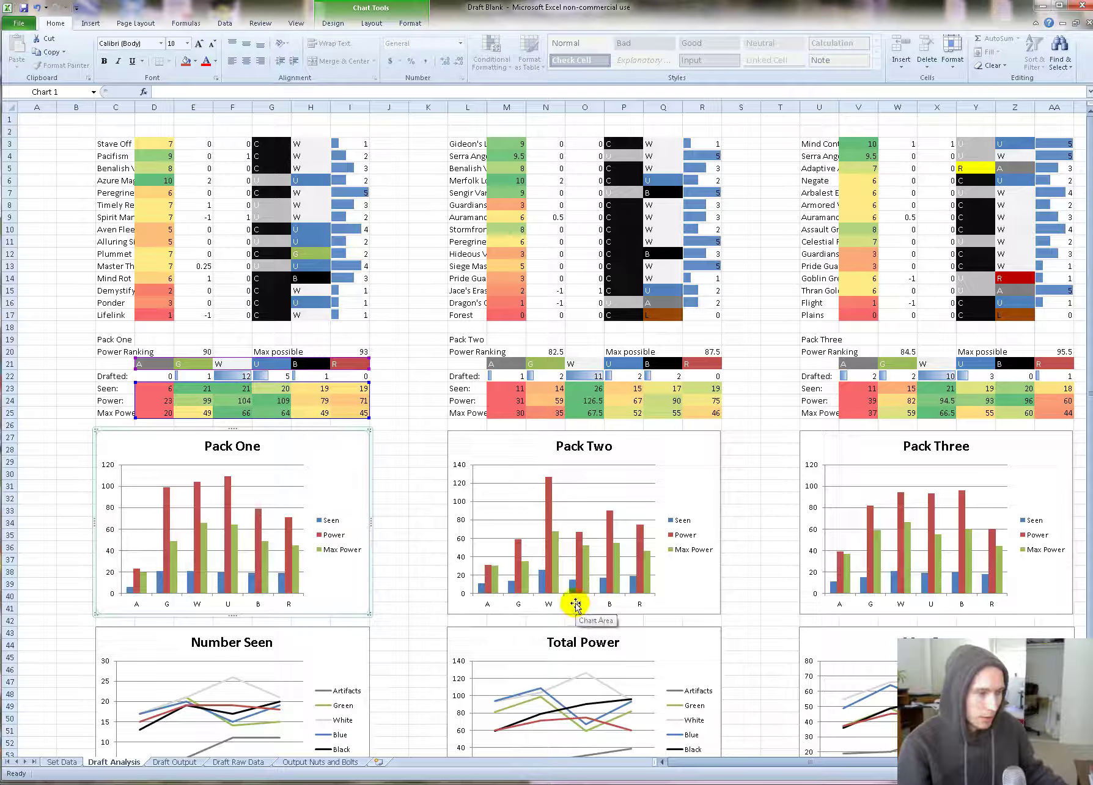
left_click_drag(741, 766, 758, 761)
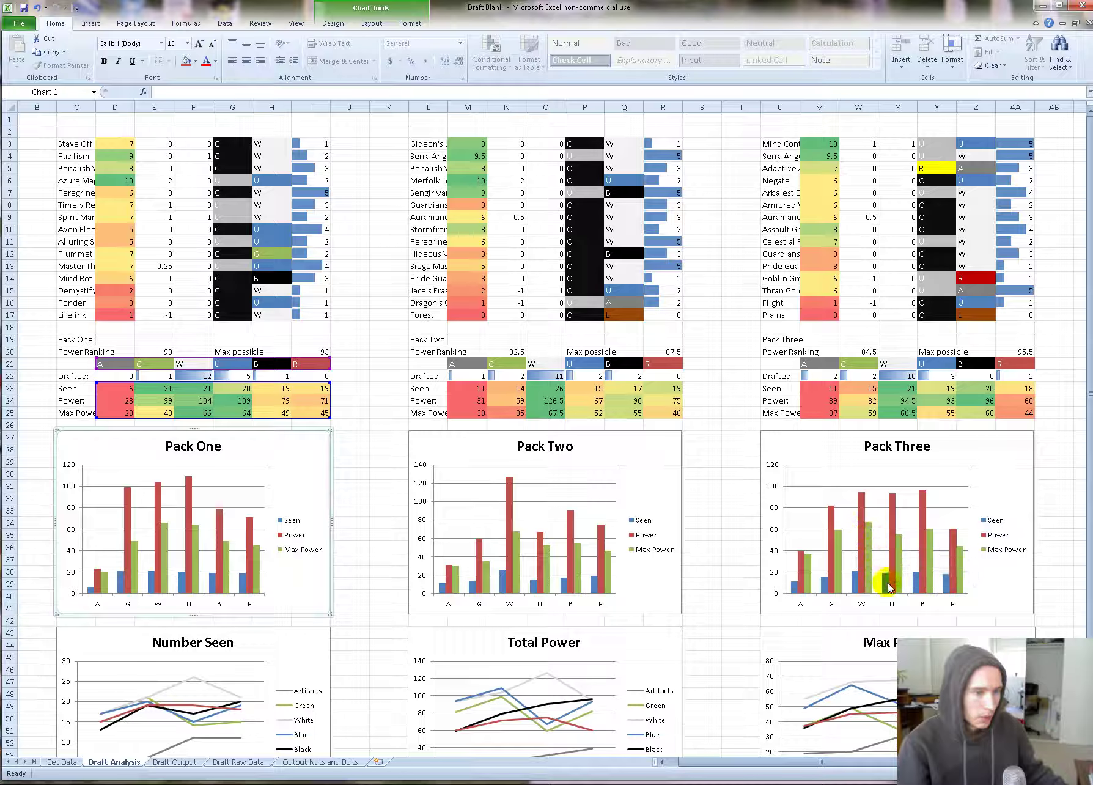
mouse_move(889, 587)
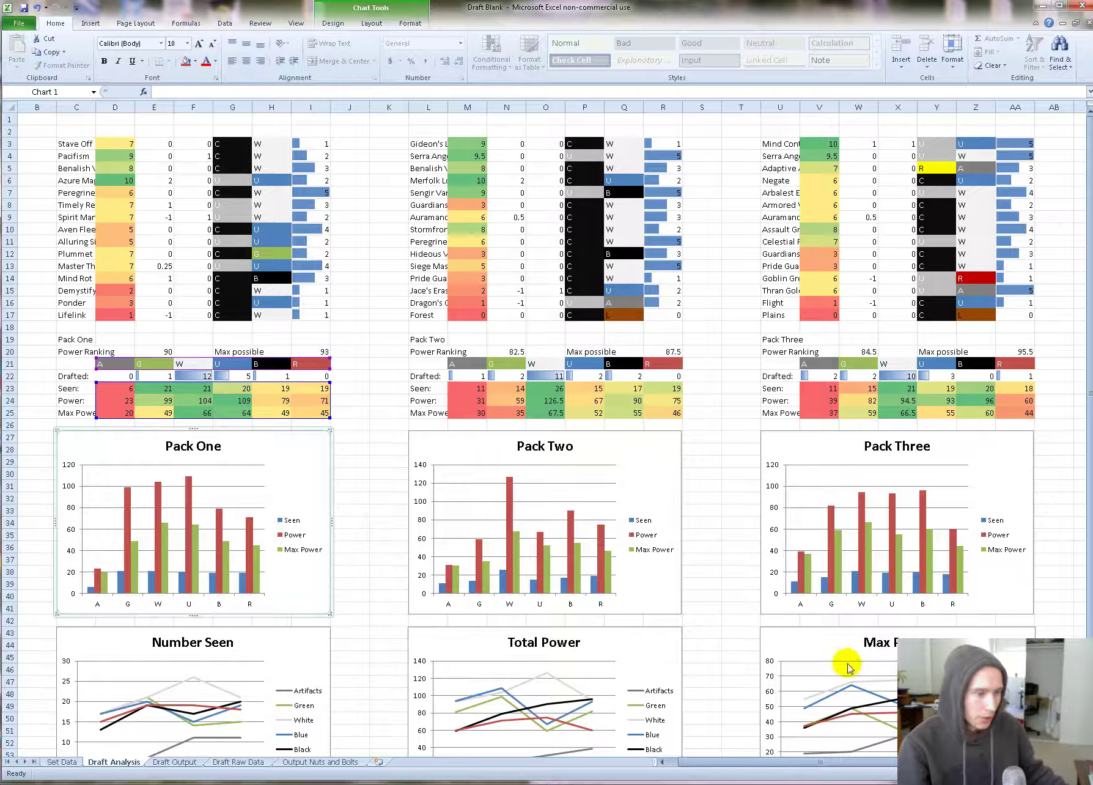
scroll(725, 633, "down", 3)
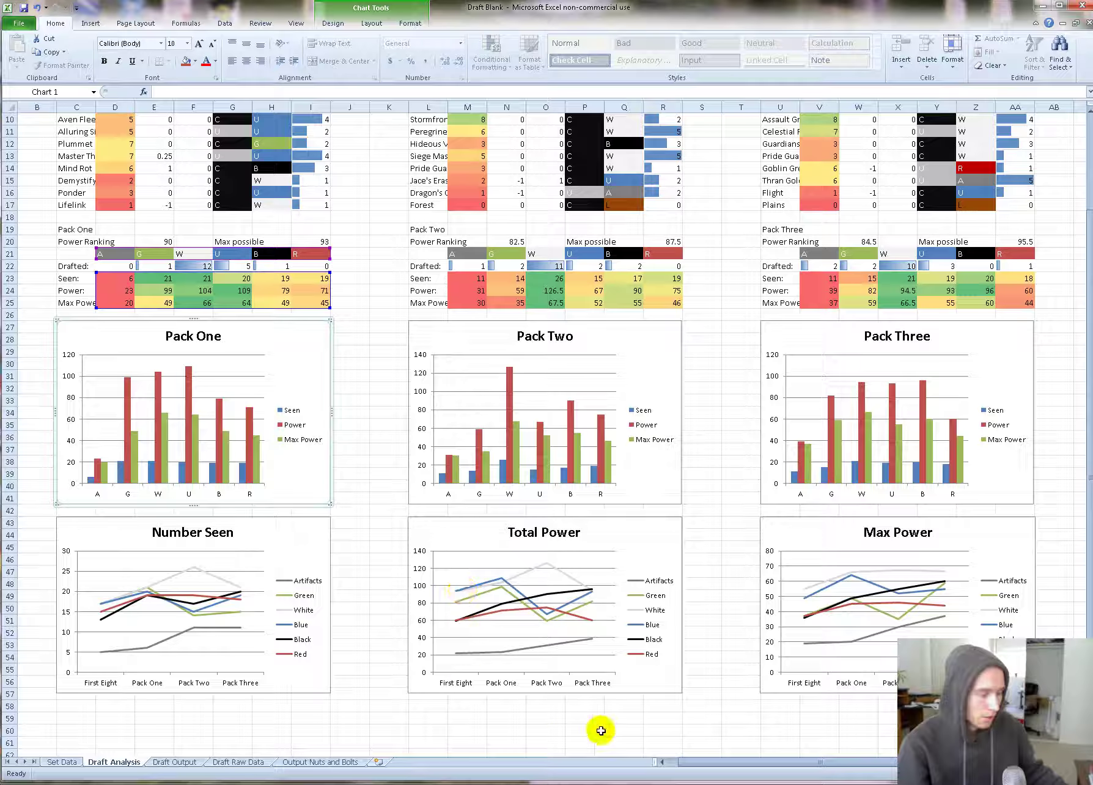
Step: Bring up the Overall and First Eight summaries and highlight the whole First Eight block for review
left_click_drag(737, 761, 835, 753)
scroll(838, 614, "up", 3)
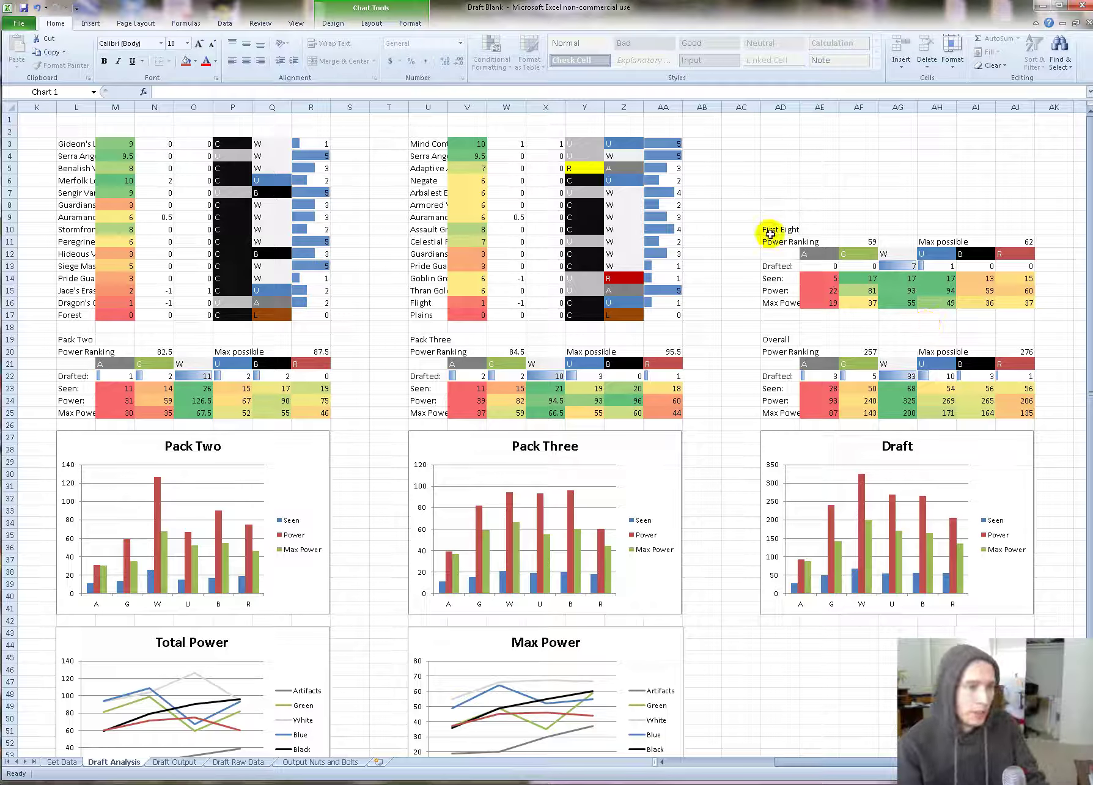
left_click_drag(768, 229, 1017, 307)
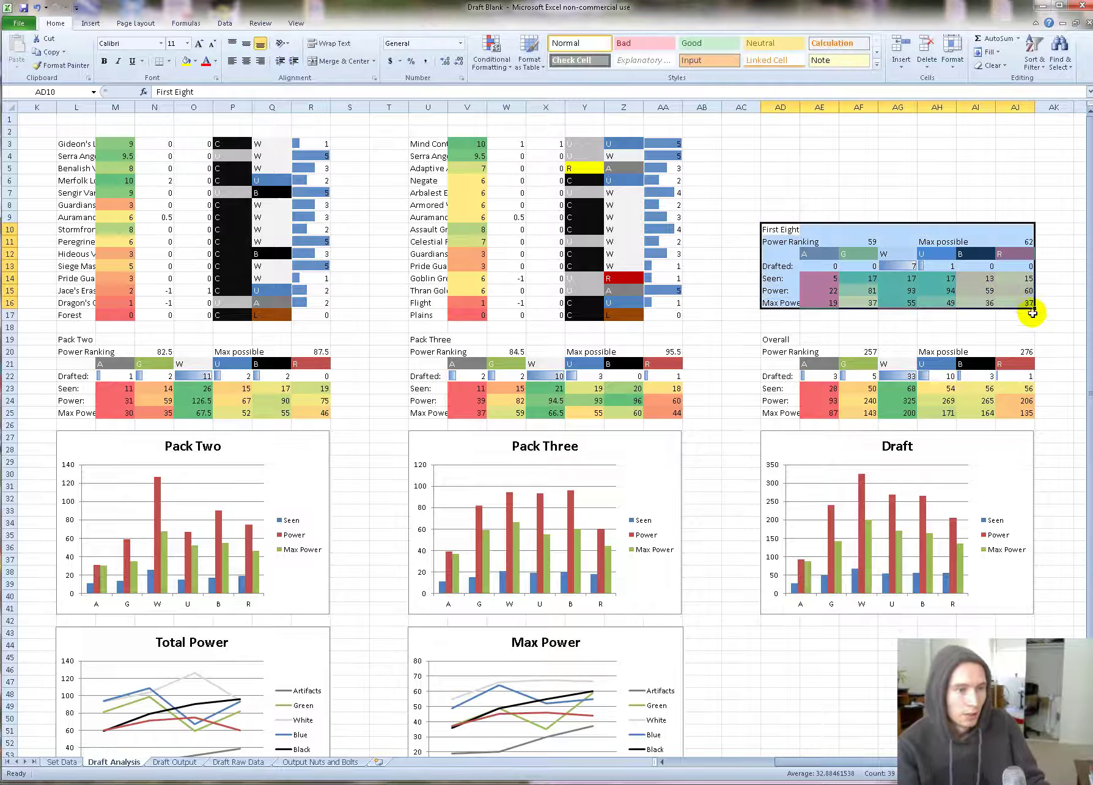
left_click(1025, 324)
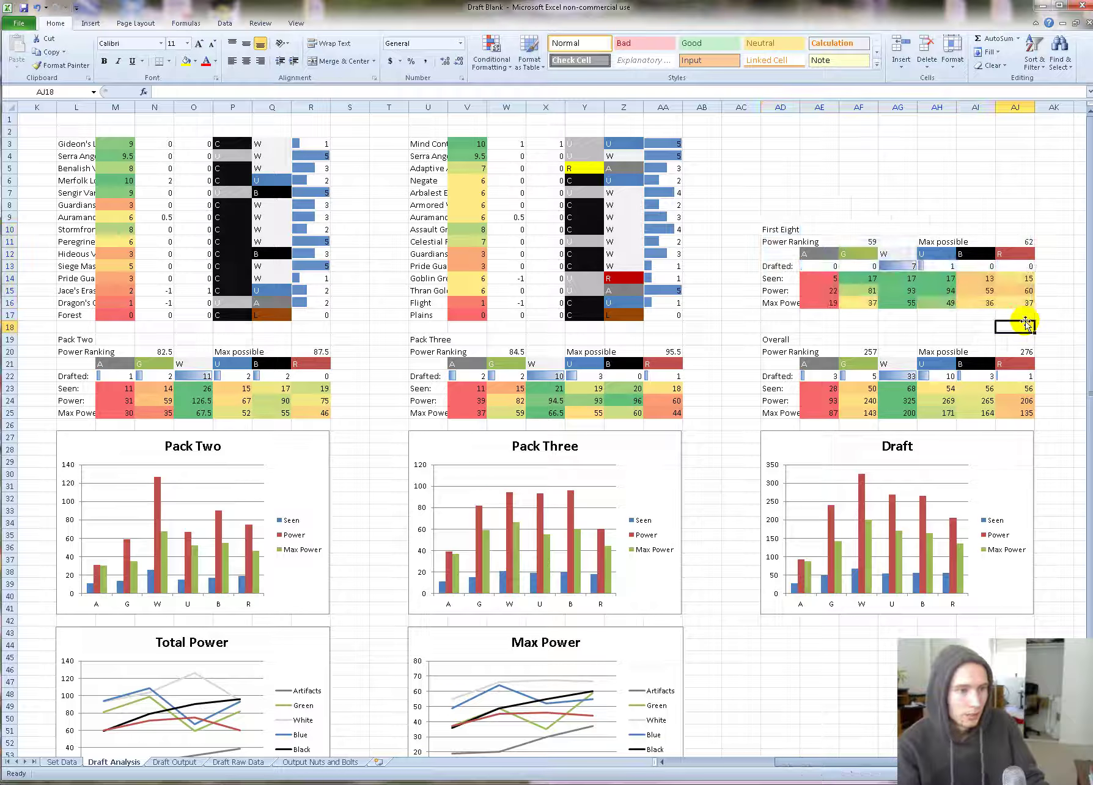
Step: Compare Power and Max Power for white, blue and green in the First Eight summary, and Power for black and red
left_click_drag(894, 291, 940, 292)
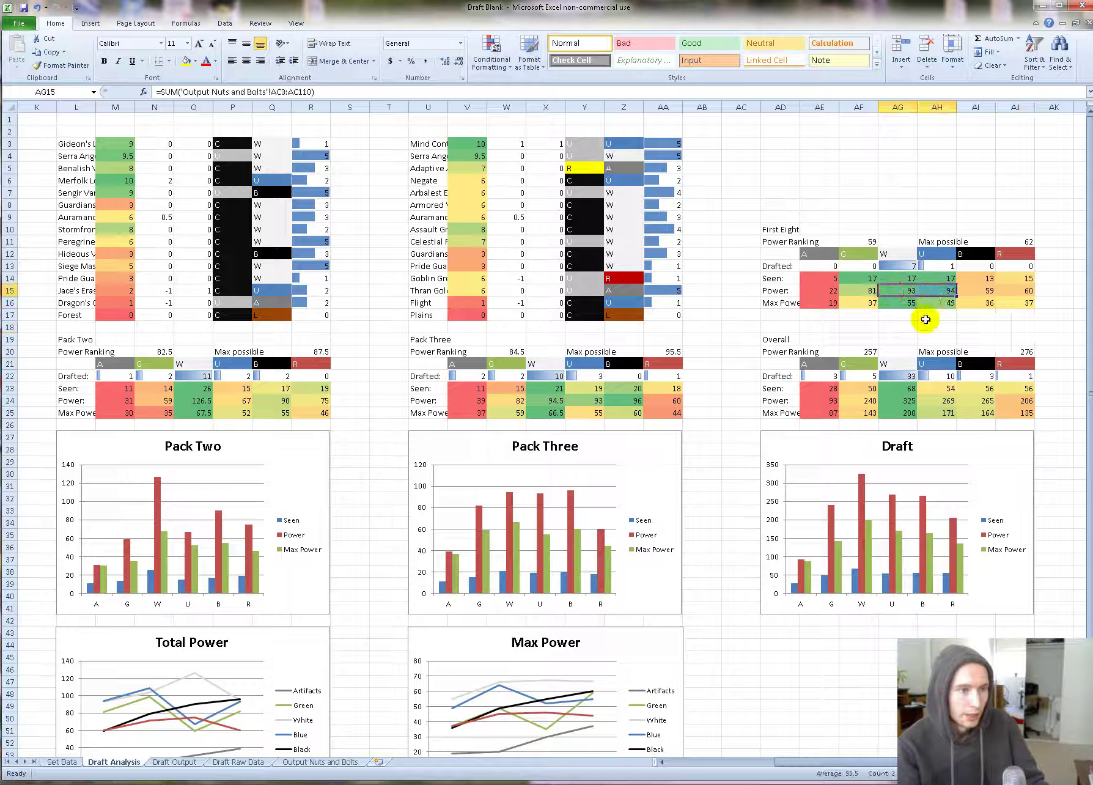
left_click_drag(906, 304, 937, 305)
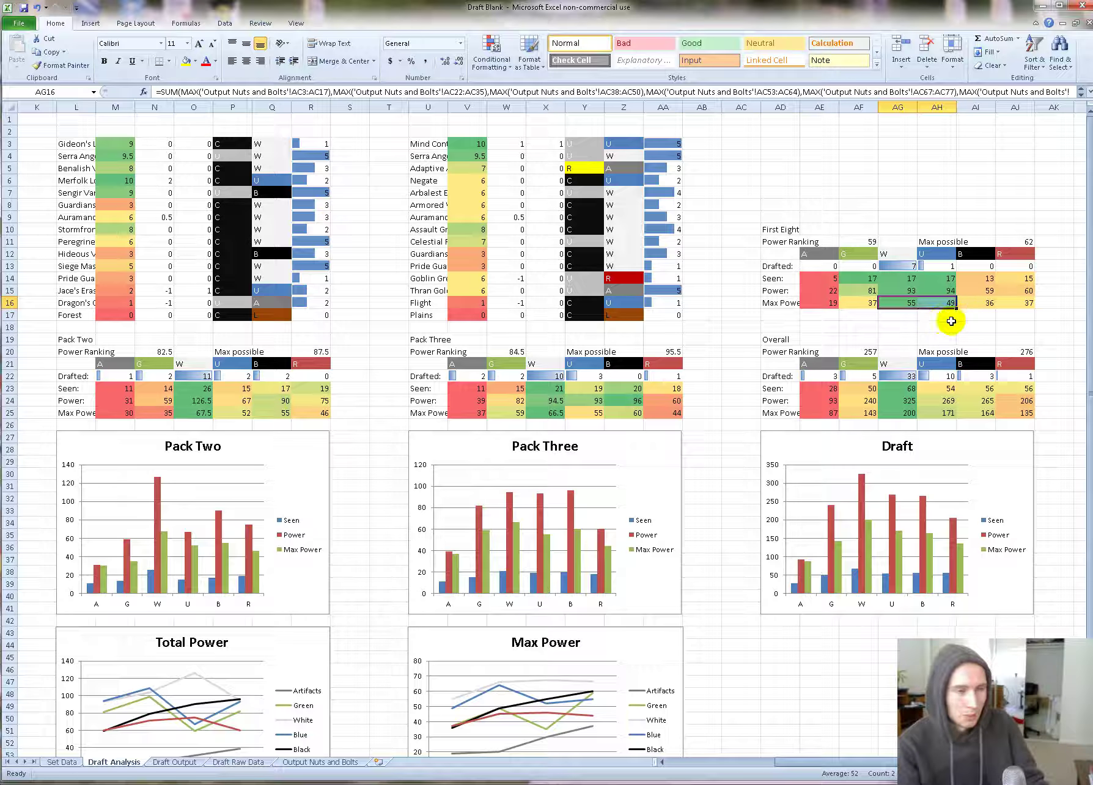
left_click(938, 302)
left_click(970, 326)
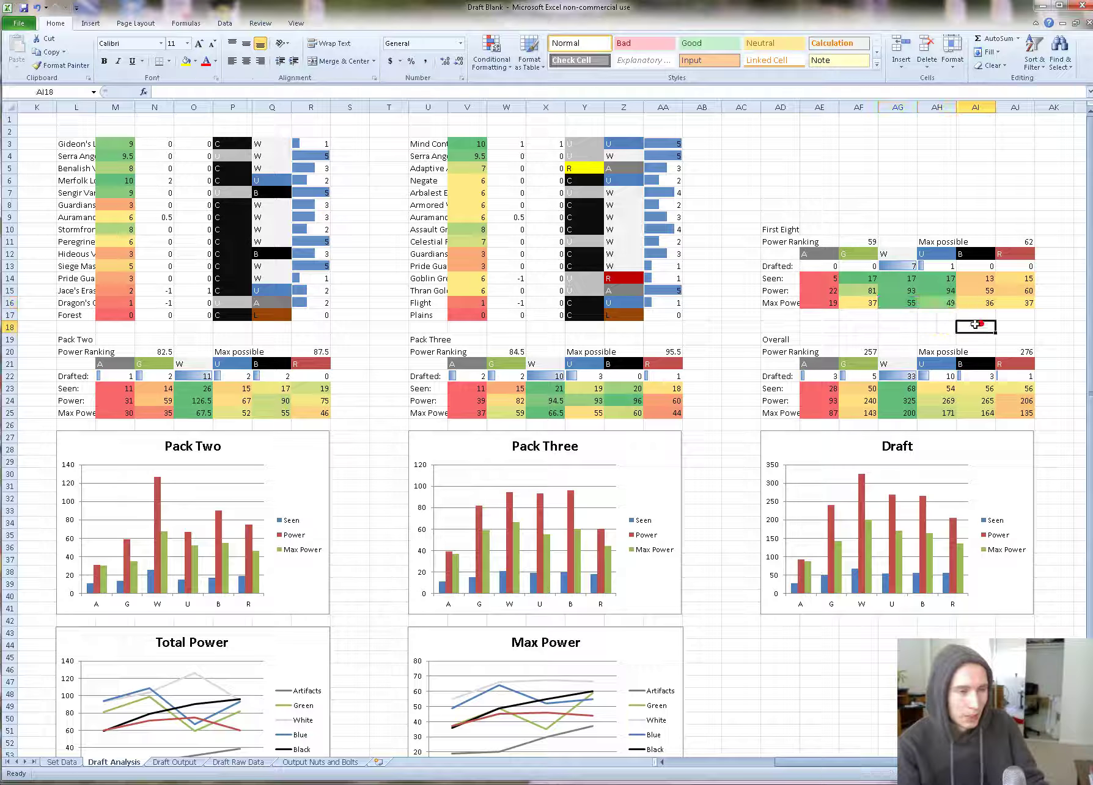
left_click_drag(972, 292, 1019, 292)
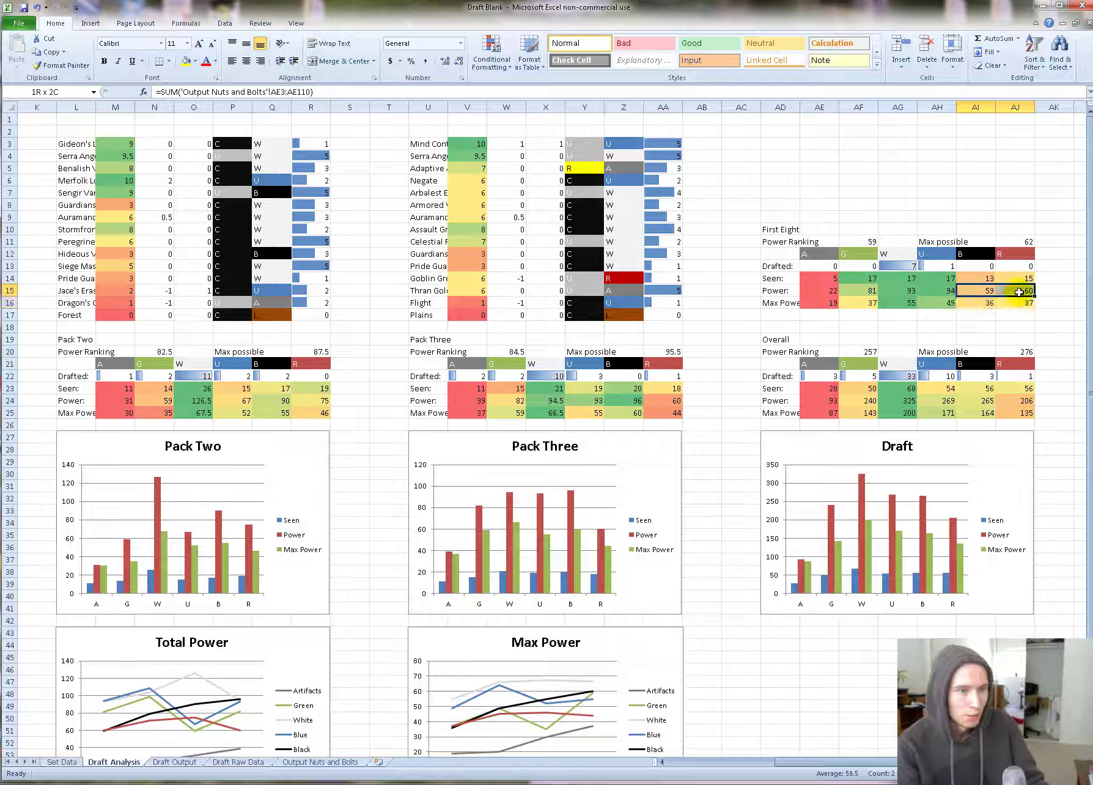
left_click_drag(857, 291, 865, 289)
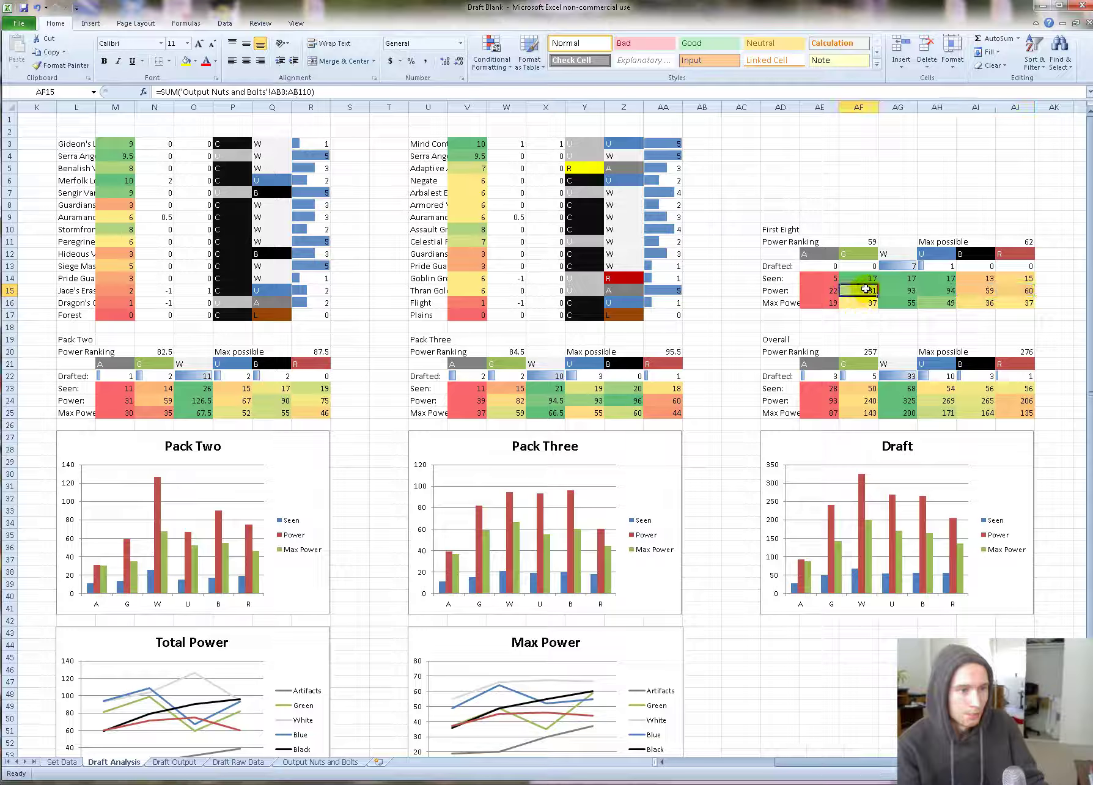
left_click(866, 304)
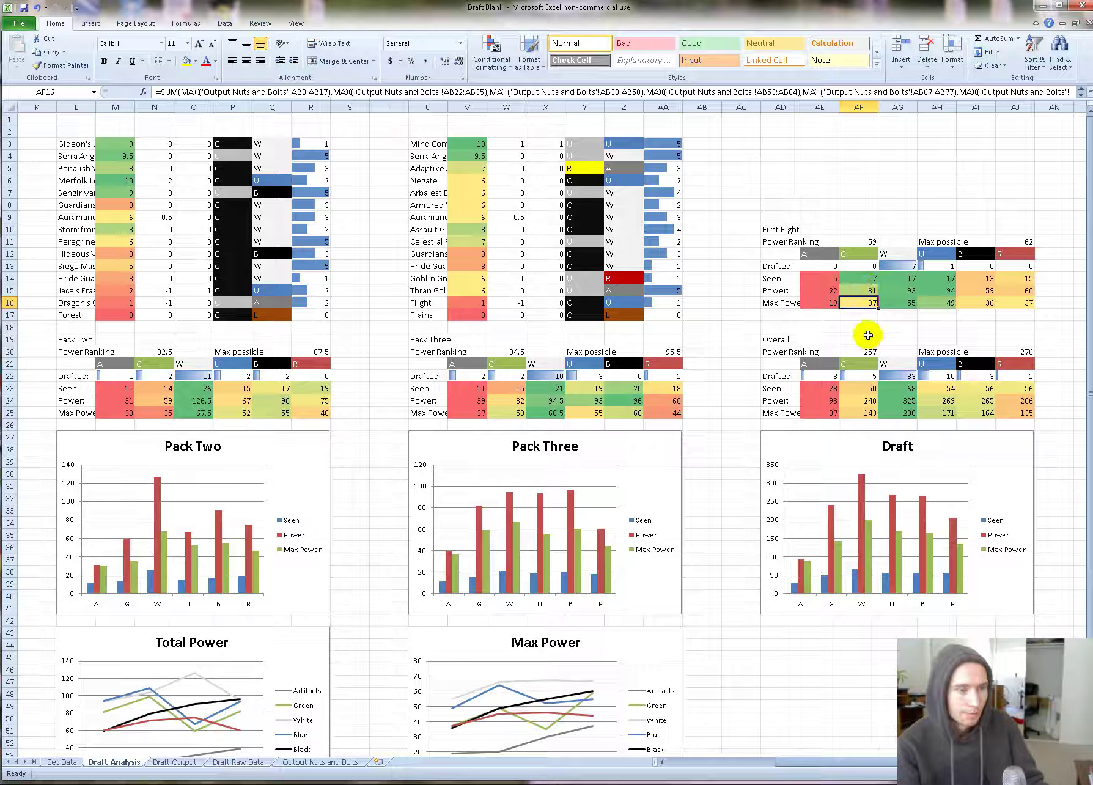
Step: Highlight the Seen, Power and Max Power figures of all colors in the First Eight summary and in the Overall summary
left_click_drag(809, 303, 1009, 275)
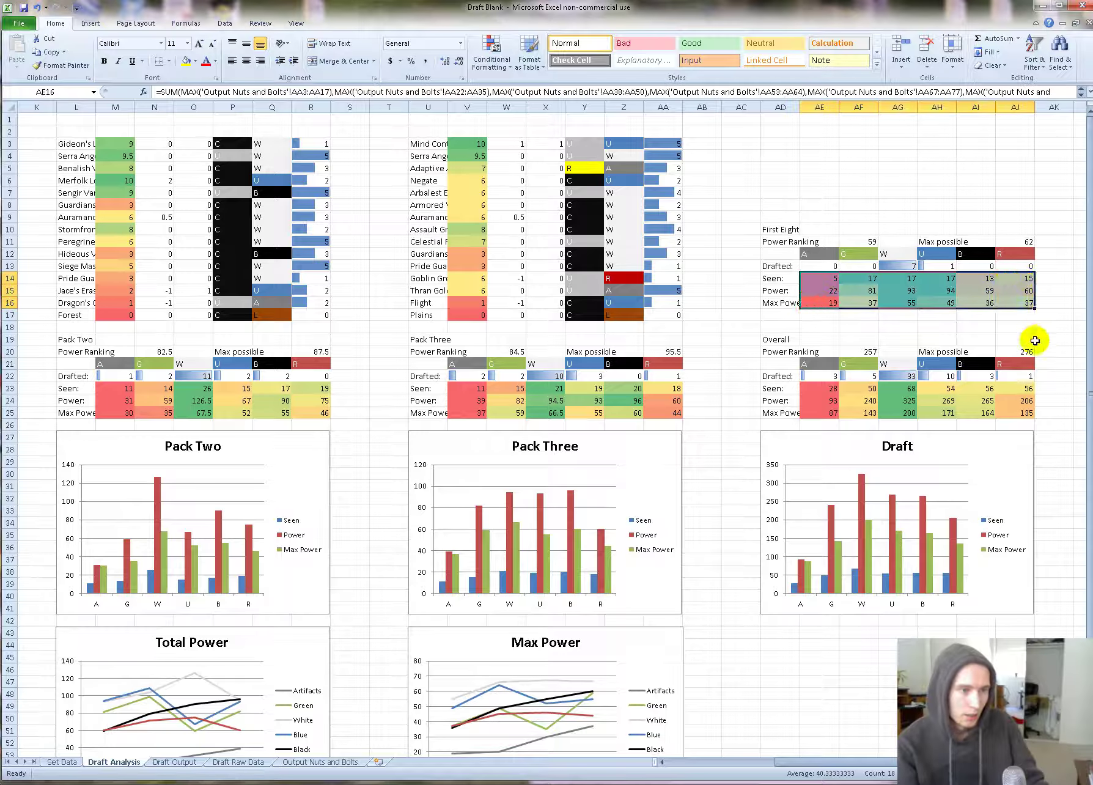
left_click(1025, 318)
left_click_drag(805, 408, 1015, 385)
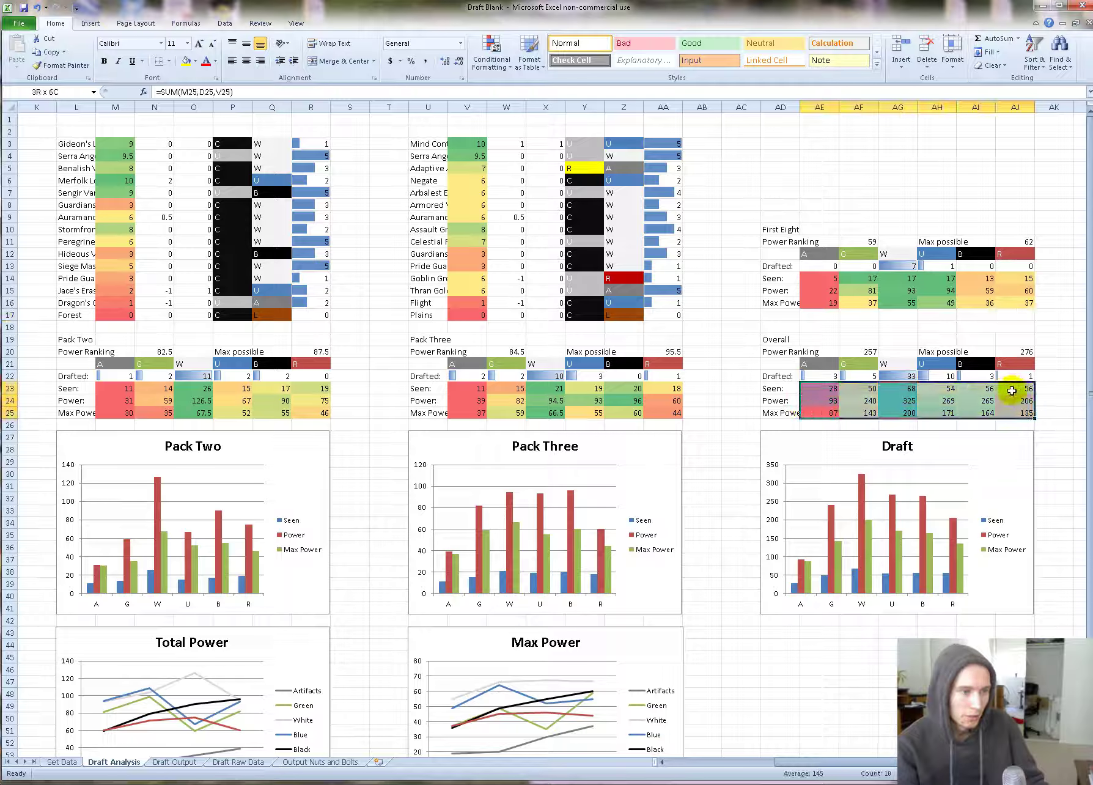
Step: Review white's Power and Max Power in the Overall summary against the Max Power of blue and black
left_click(903, 423)
left_click(897, 410)
left_click_drag(905, 413, 906, 401)
left_click(903, 425)
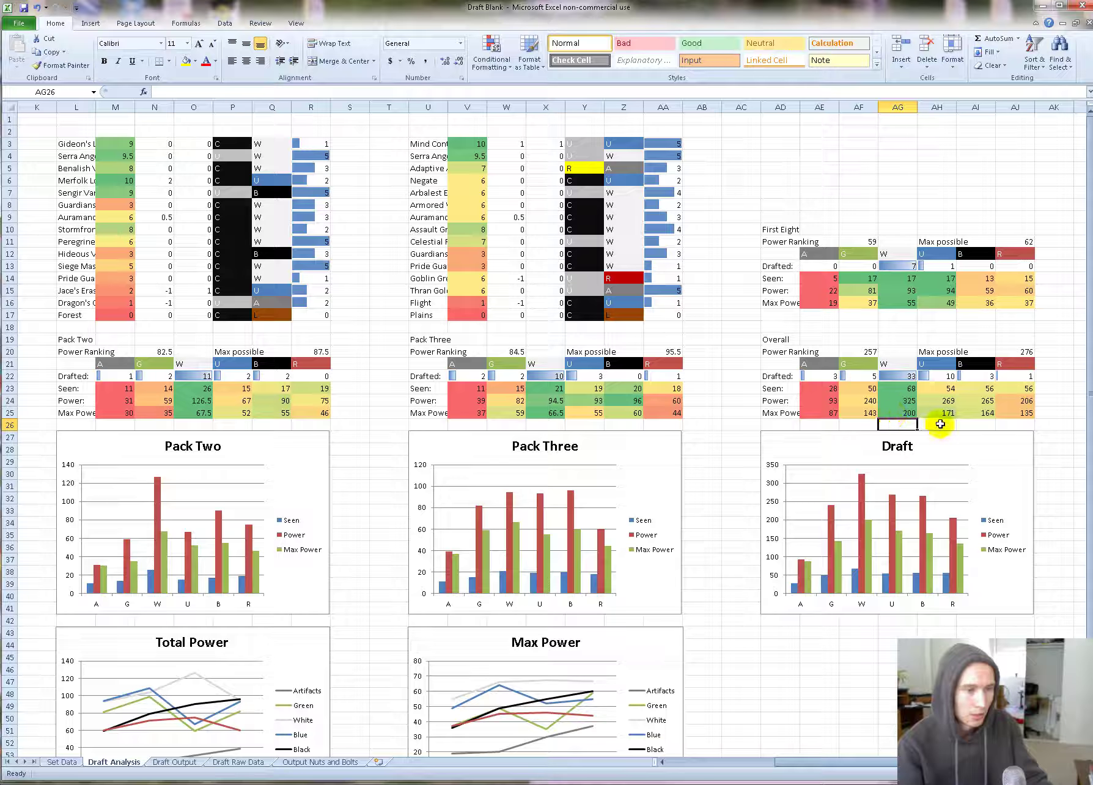
left_click_drag(941, 414, 980, 414)
left_click(960, 423)
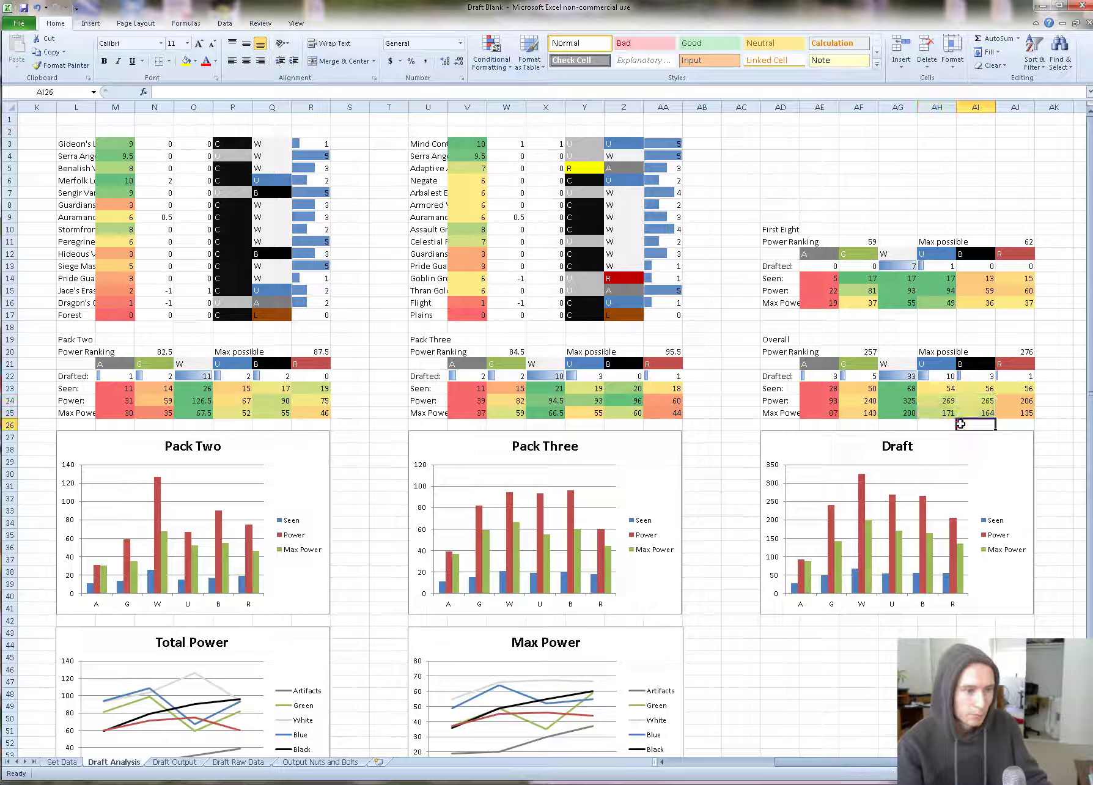
Step: Compare the Power and Max Power totals of green and red in the Overall summary
left_click_drag(863, 414, 862, 400)
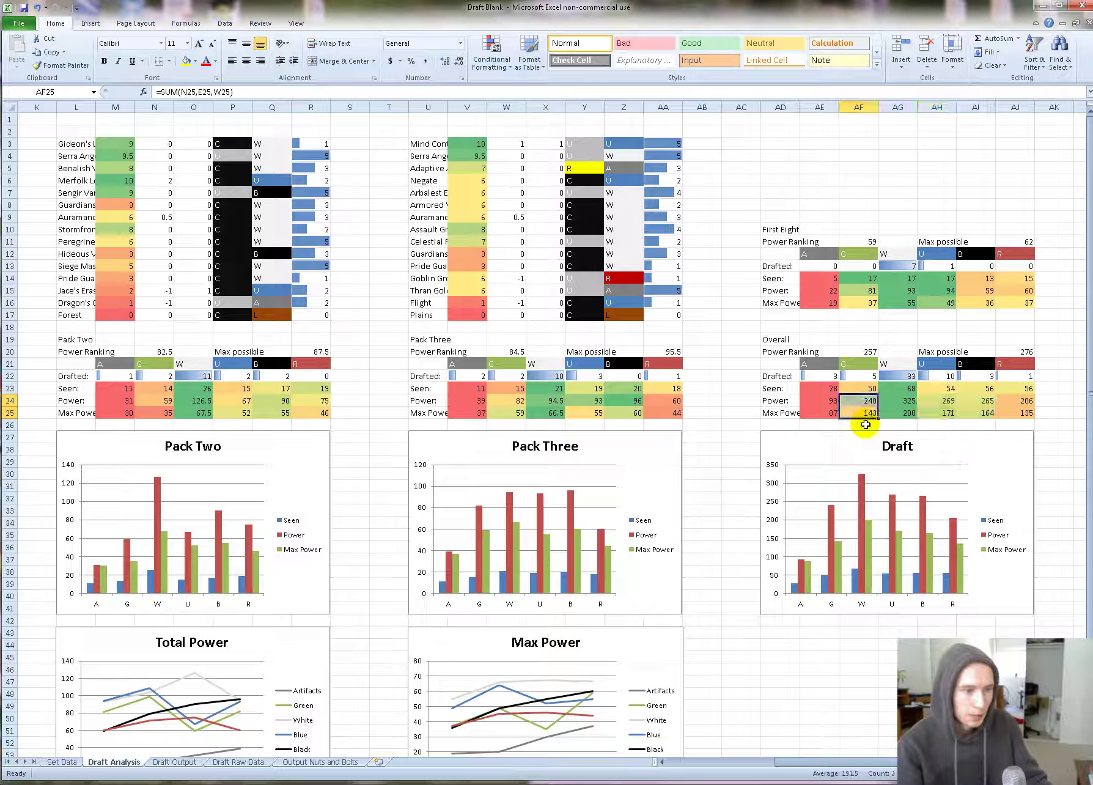
left_click_drag(1015, 414, 1017, 401)
left_click_drag(871, 414, 868, 401)
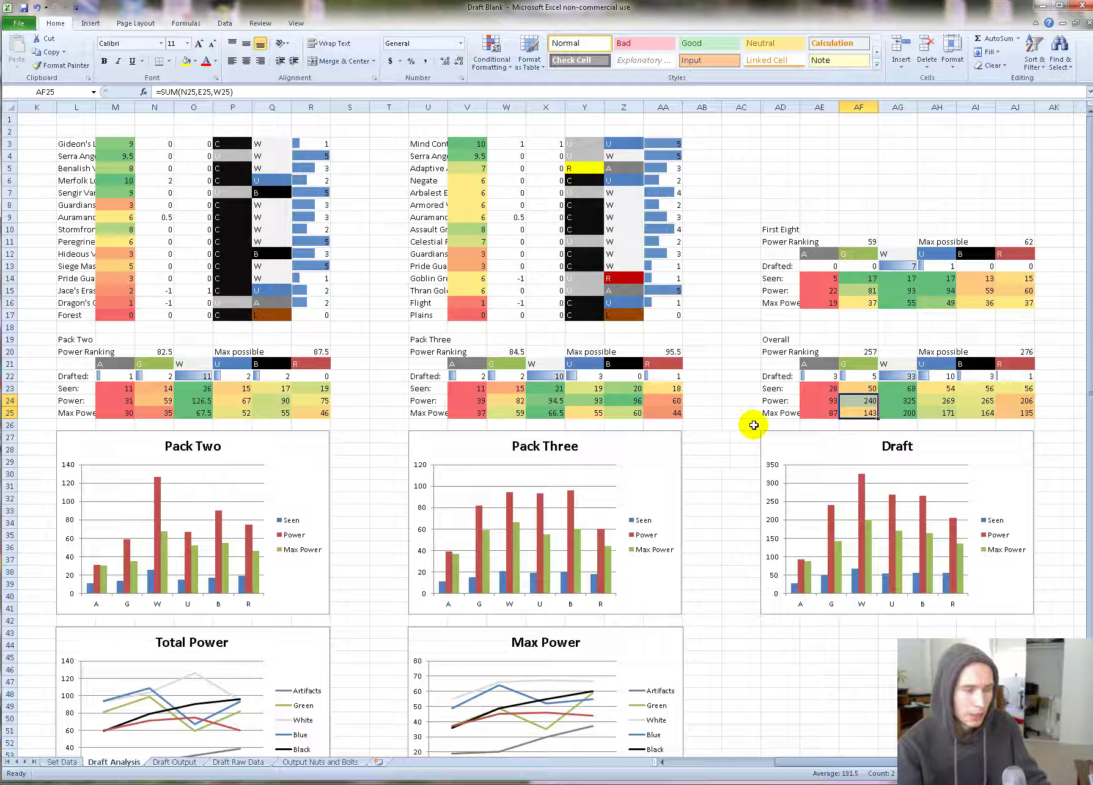
left_click(854, 401)
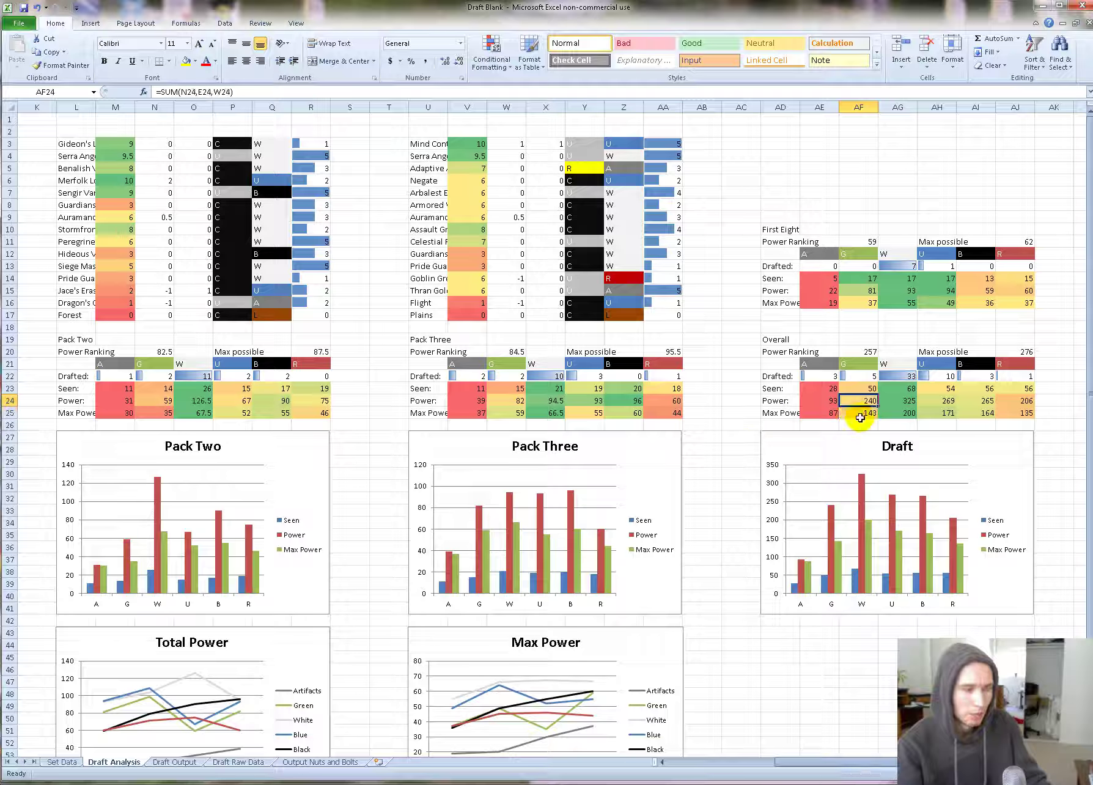
left_click(1010, 401)
left_click(859, 413)
left_click(1021, 413)
Step: Compare Power and Max Power for white, blue and black in the Overall summary, and Power for white and blue in First Eight
left_click_drag(904, 416, 961, 400)
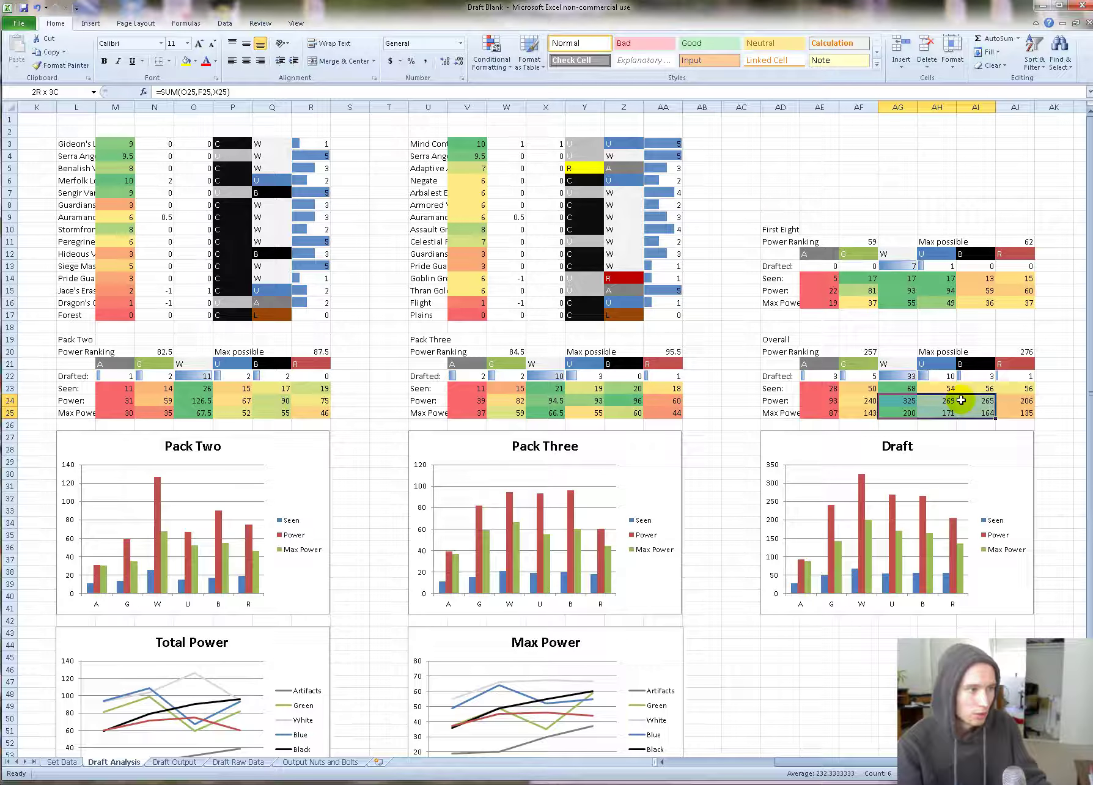
left_click_drag(961, 400, 920, 399)
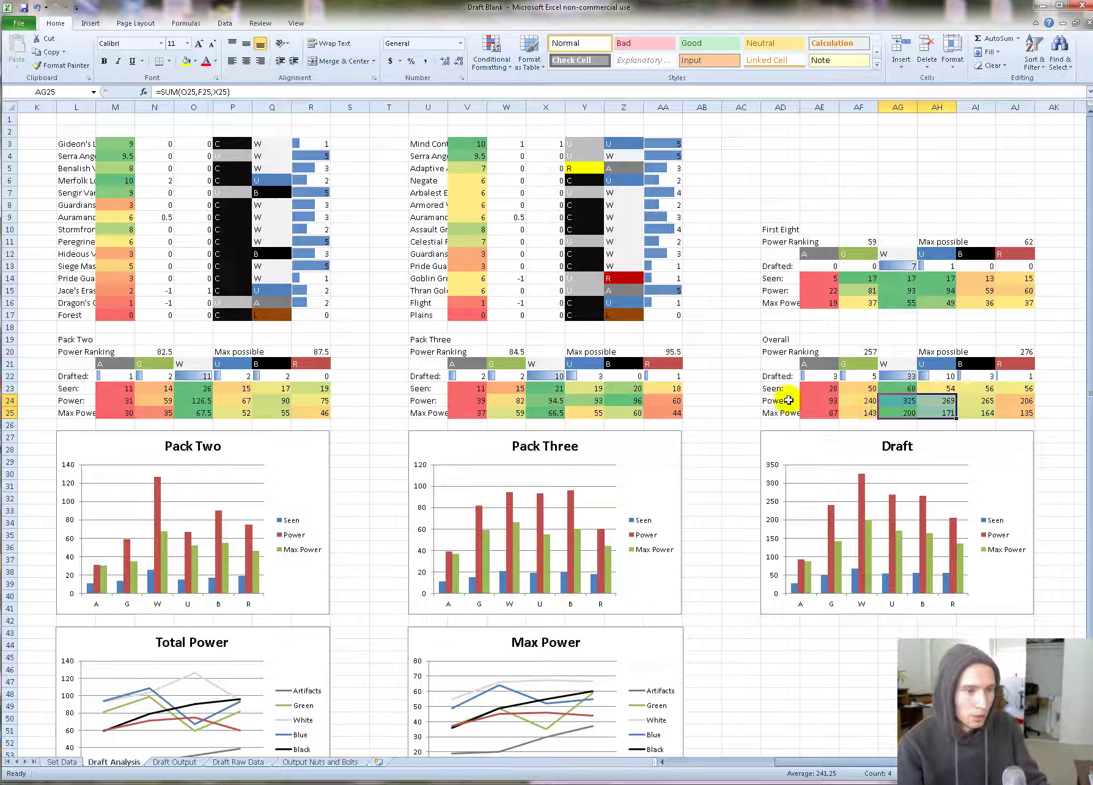
left_click_drag(895, 291, 935, 291)
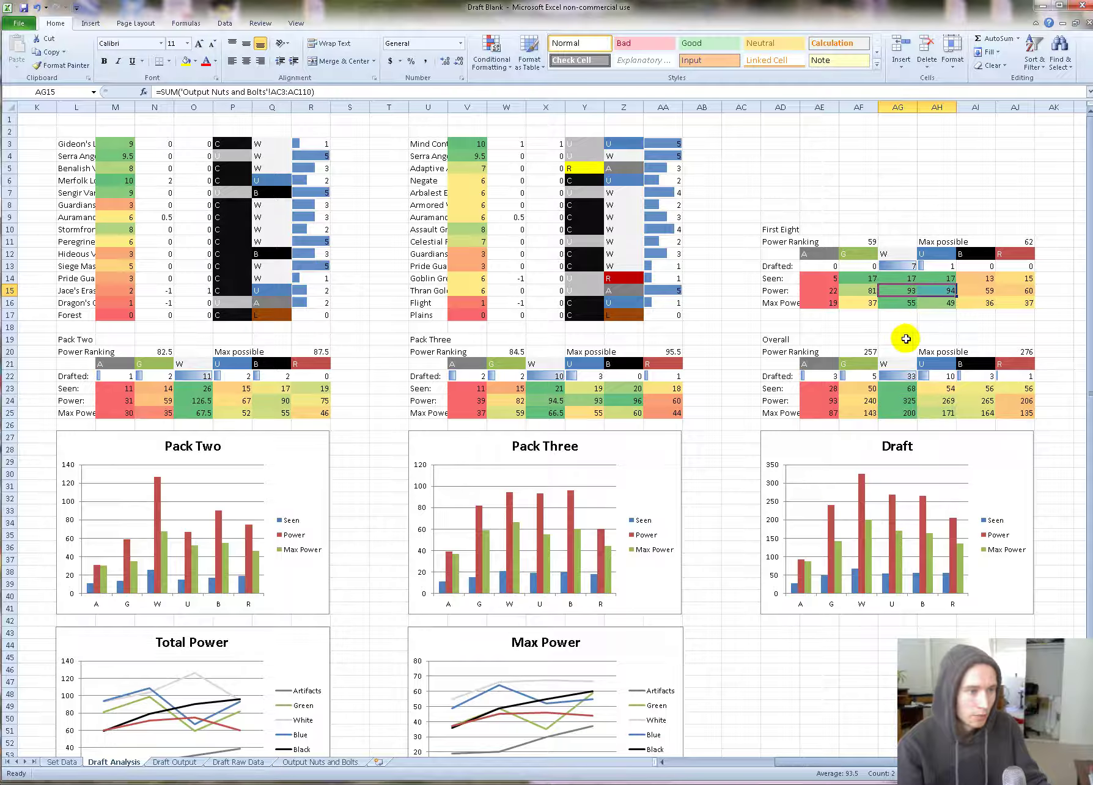
left_click(911, 288)
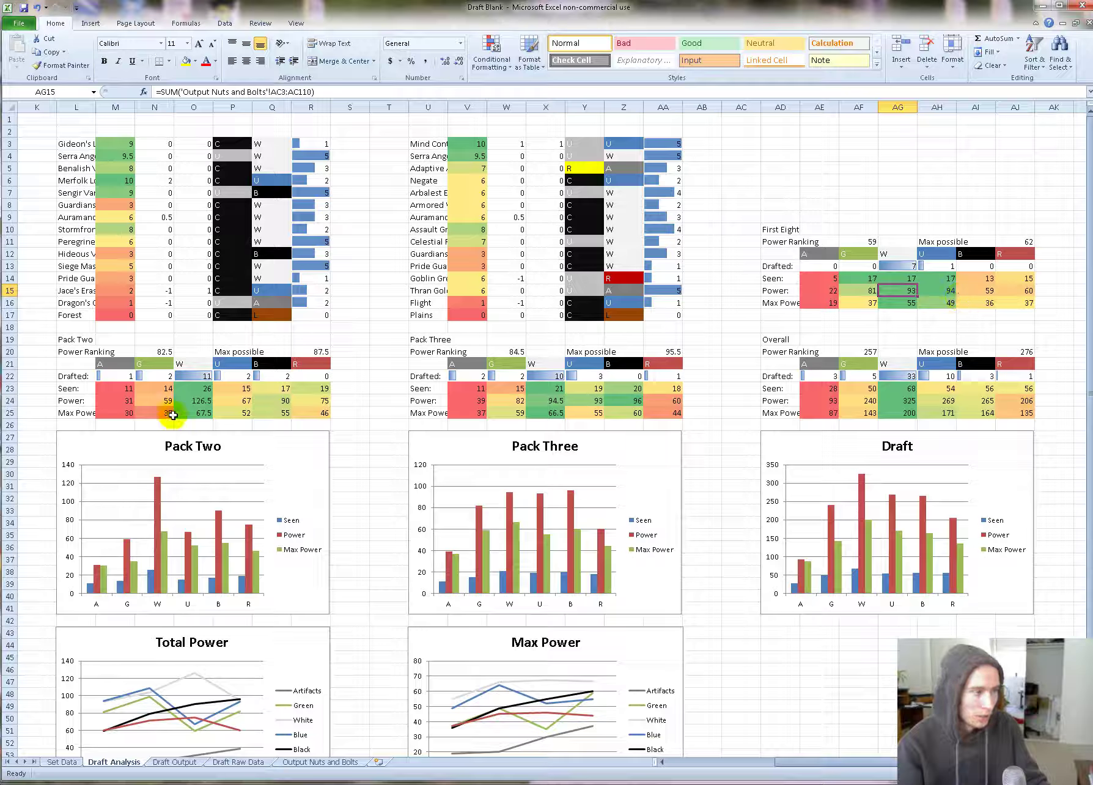
Step: Compare Power and Max Power for white and blue in the Pack Two and Pack Three summaries
left_click_drag(231, 399, 239, 409)
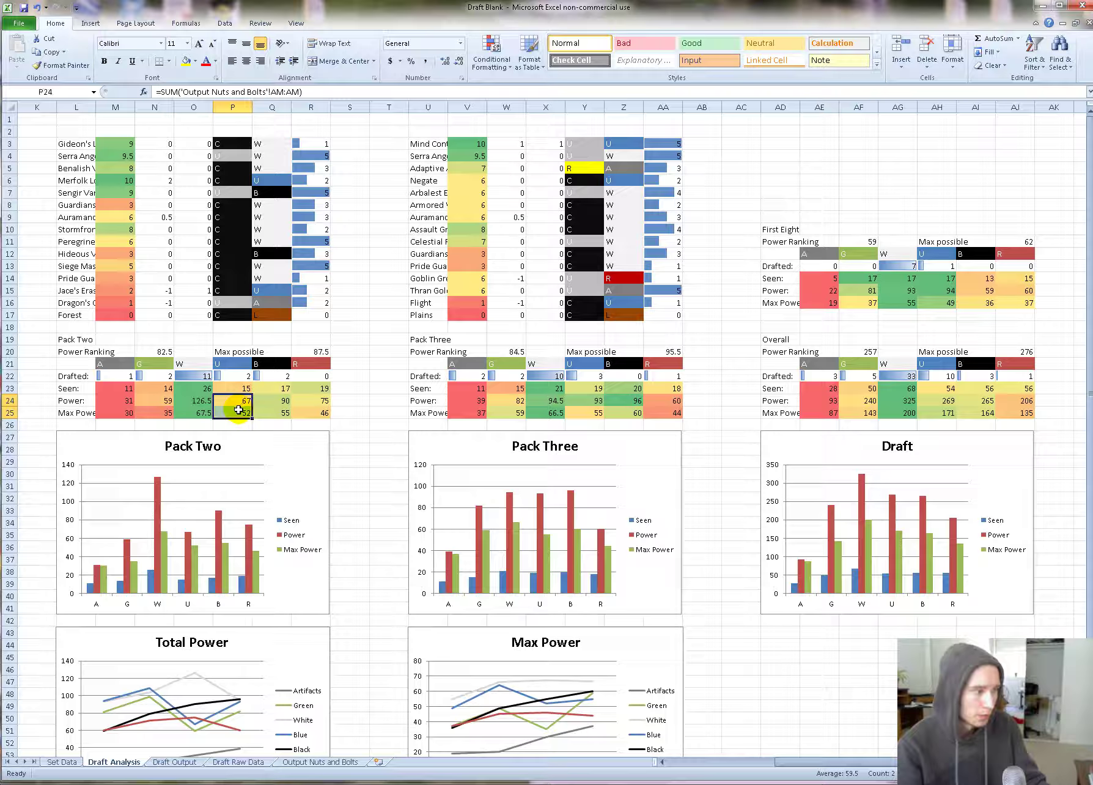
left_click_drag(196, 399, 197, 412)
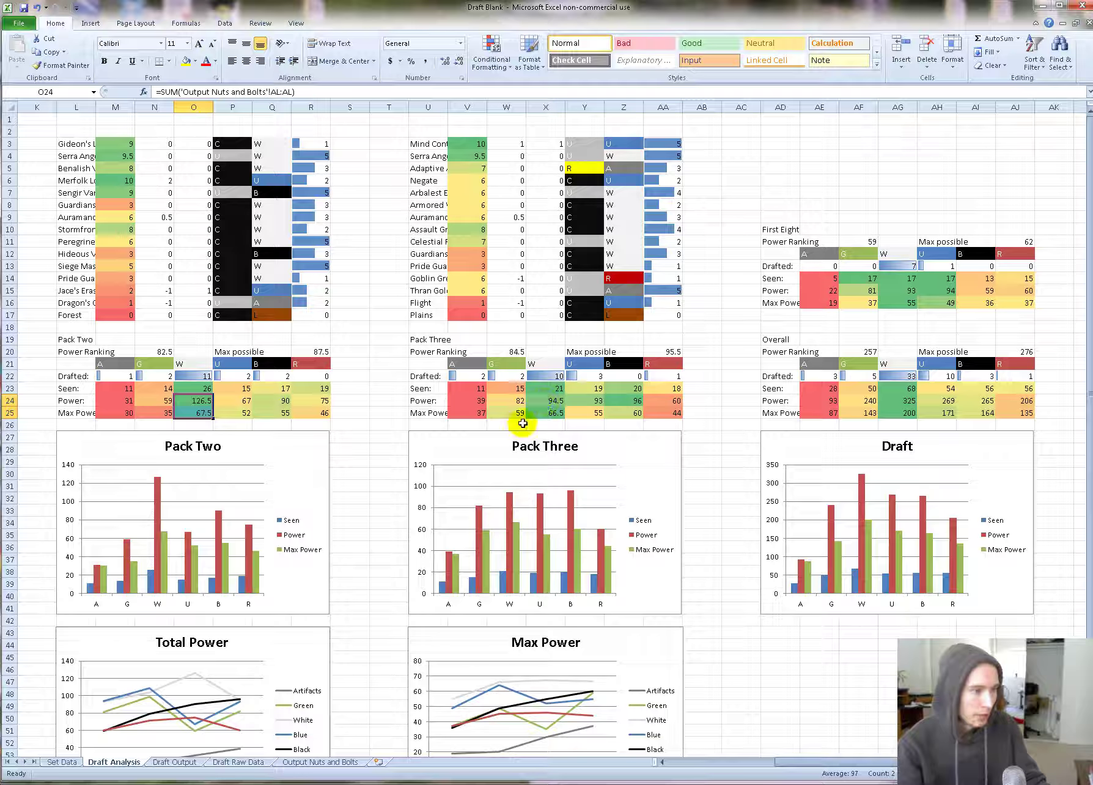
mouse_move(546, 401)
left_mouse_down()
mouse_move(621, 409)
mouse_move(544, 414)
left_mouse_up()
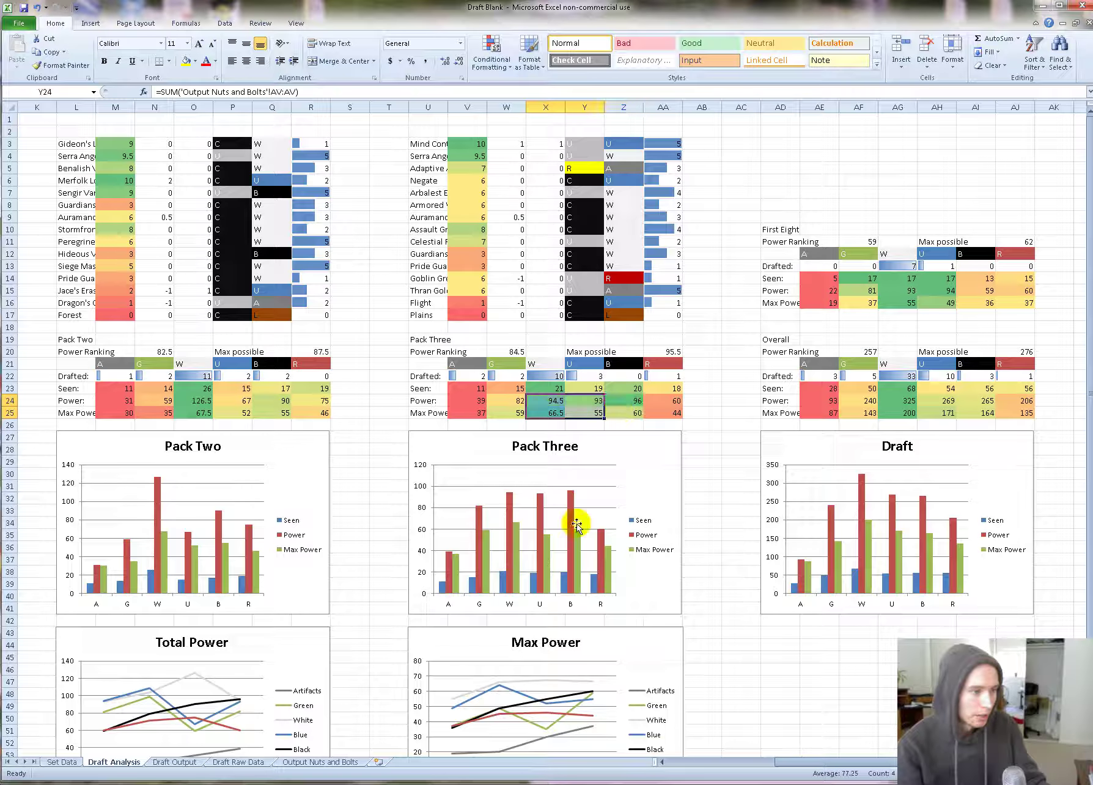
left_click(709, 426)
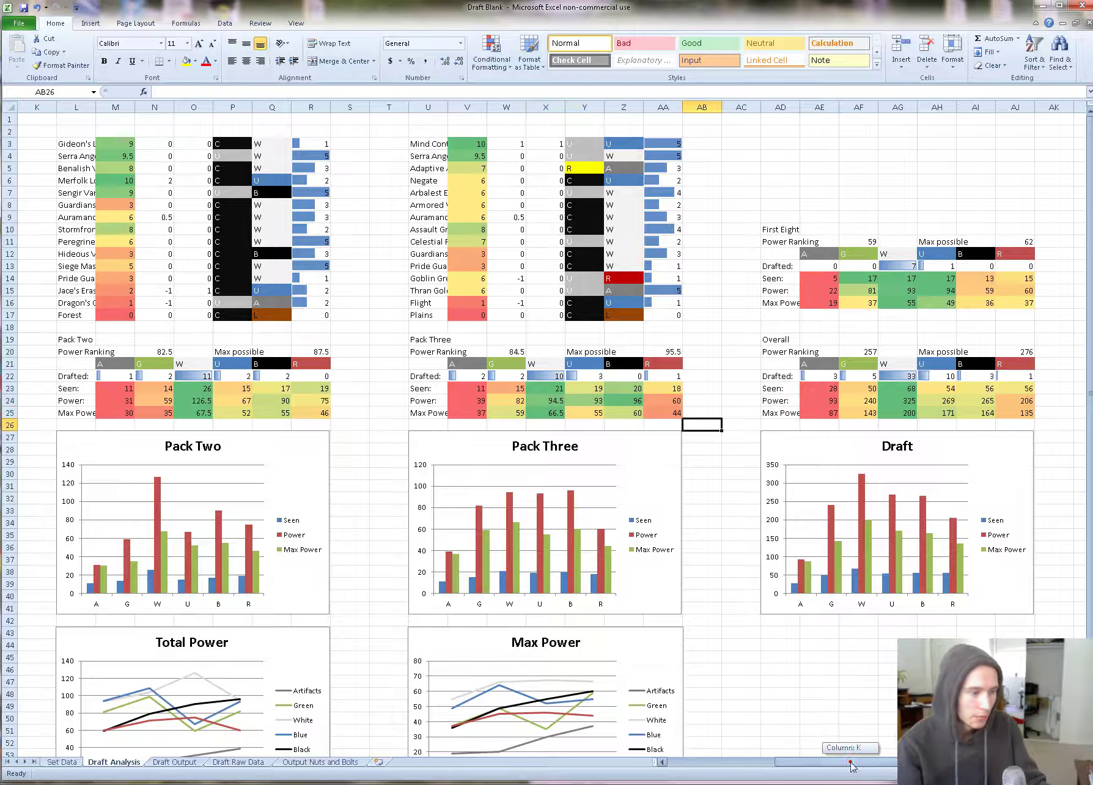
Step: Examine the Number Seen, Total Power and Max Power line charts for trends across the packs
scroll(849, 747, "left", 5)
scroll(771, 585, "down", 5)
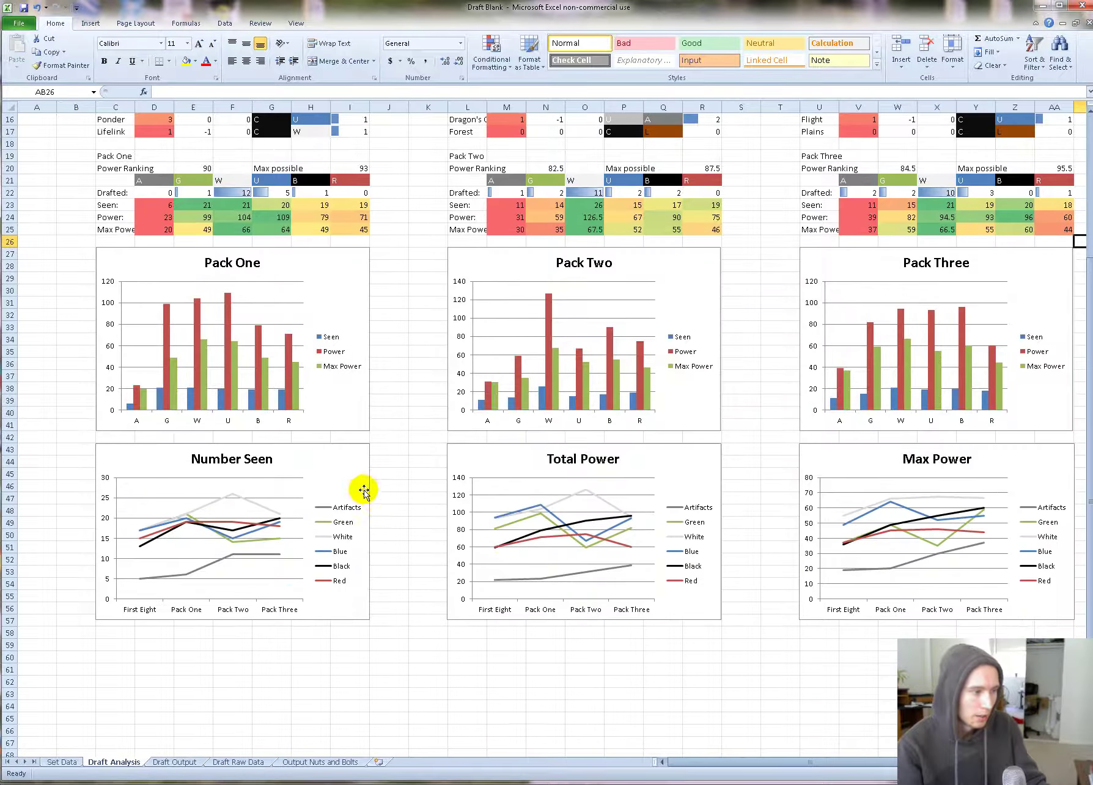
left_click(343, 484)
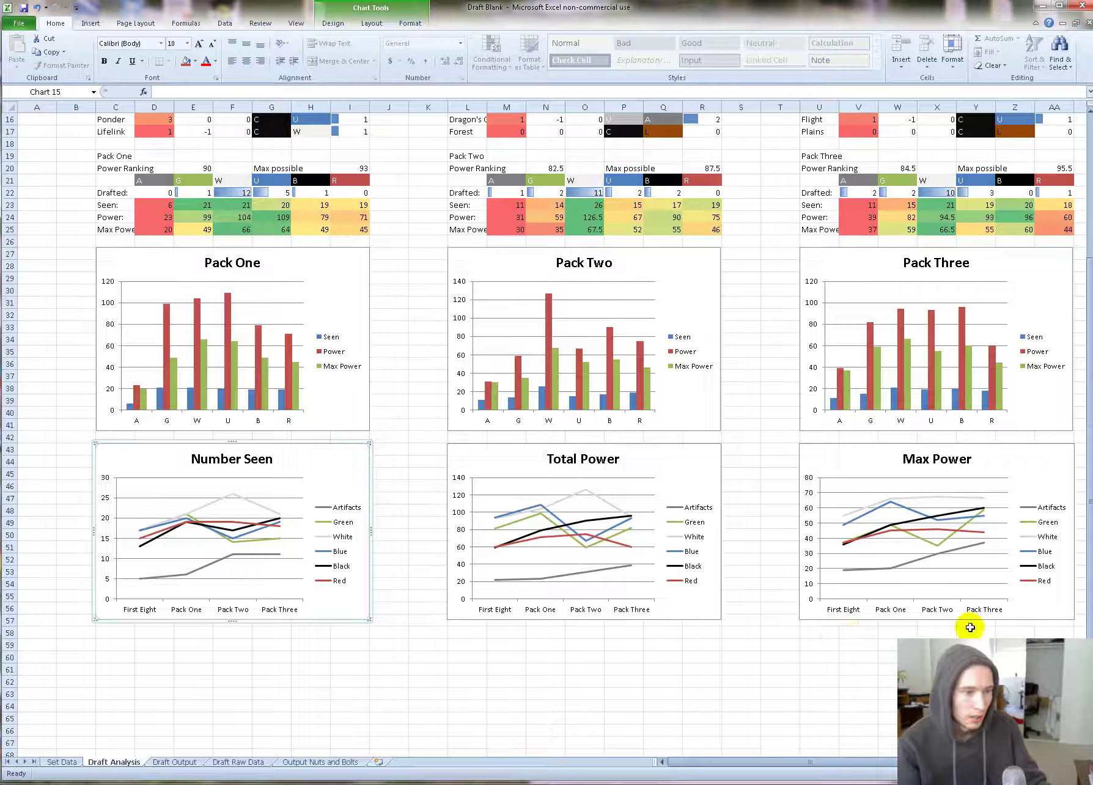
left_click(1039, 611)
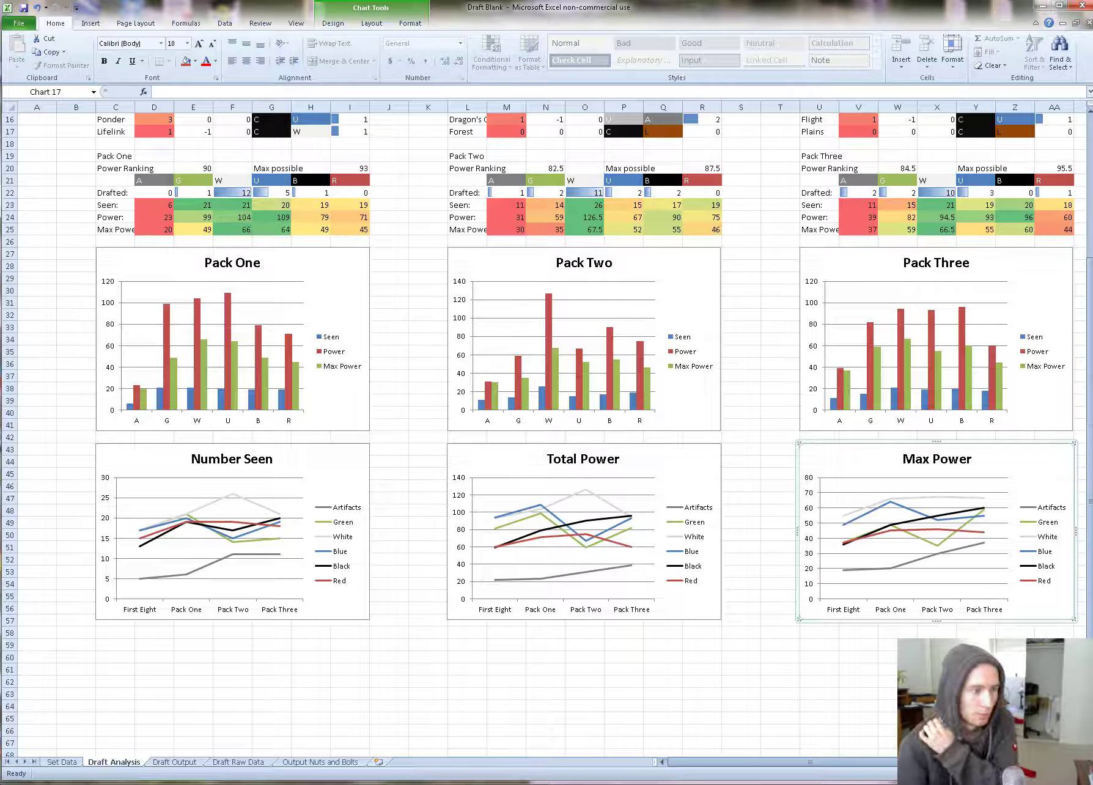
left_click_drag(877, 759, 849, 757)
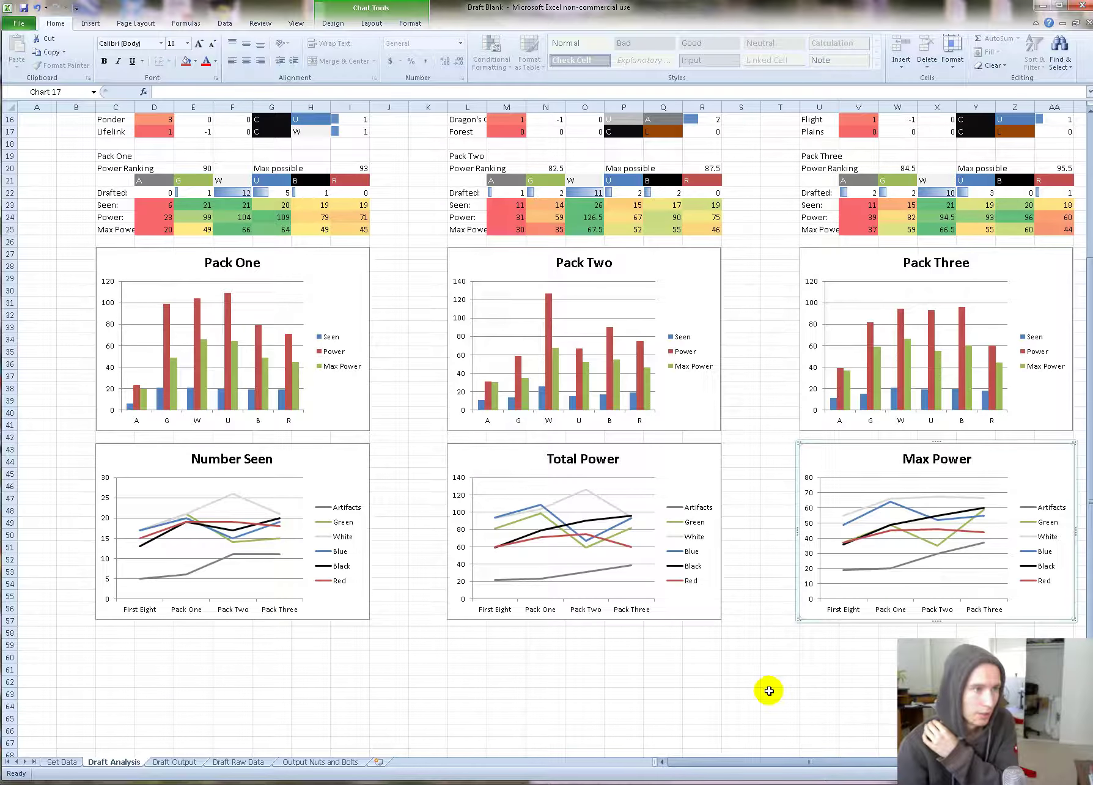
scroll(769, 690, "up", 5)
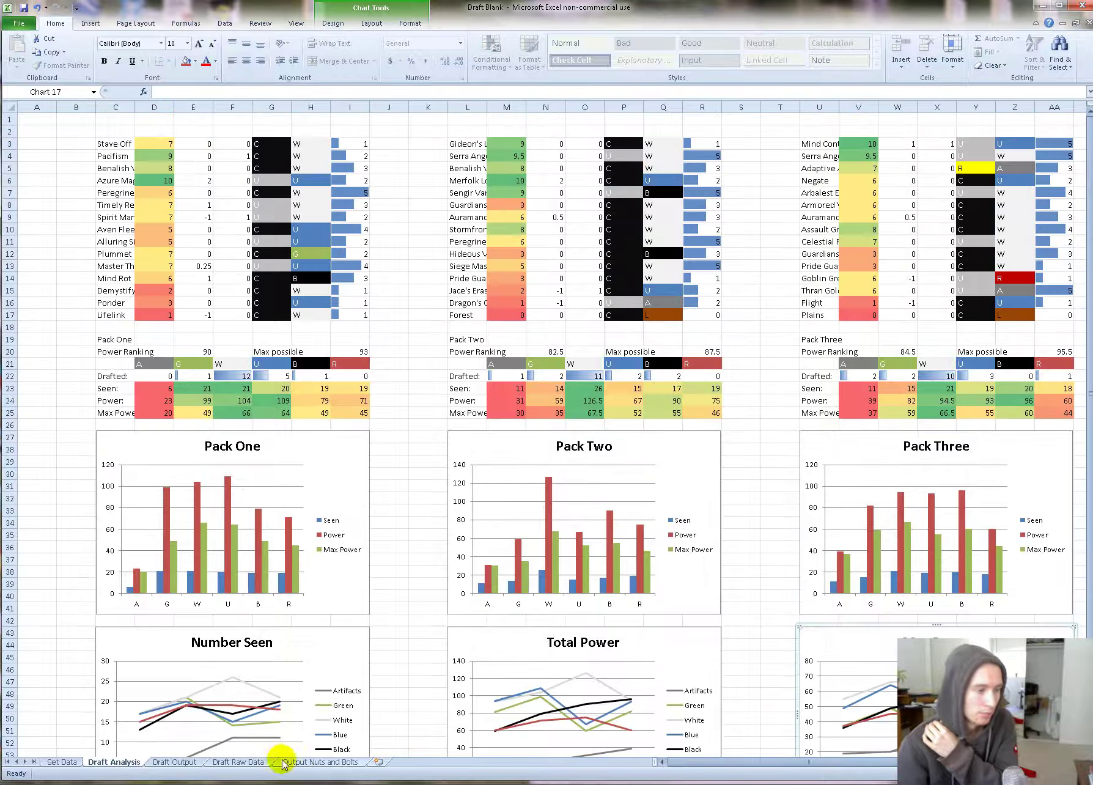
Step: Refresh the imported text data at cell F1 of the Draft Raw Data sheet with the draft log file dated 10-1-2011
left_click(241, 761)
left_click(513, 119)
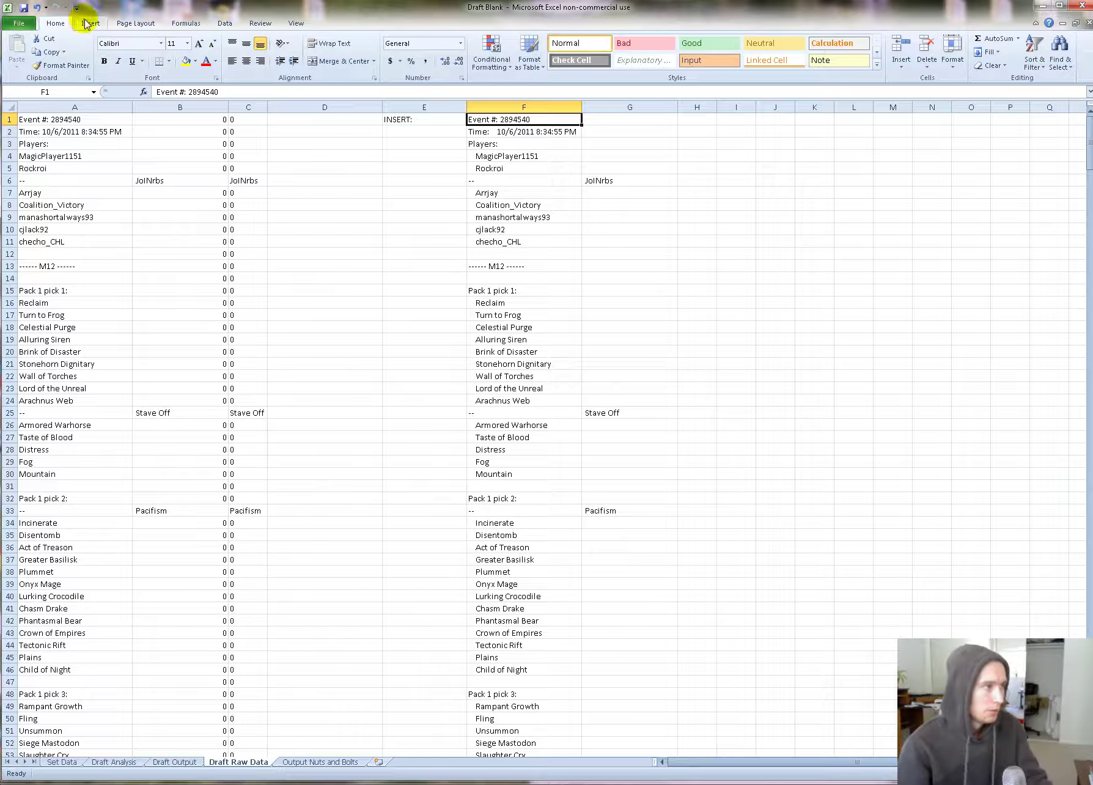
left_click(223, 23)
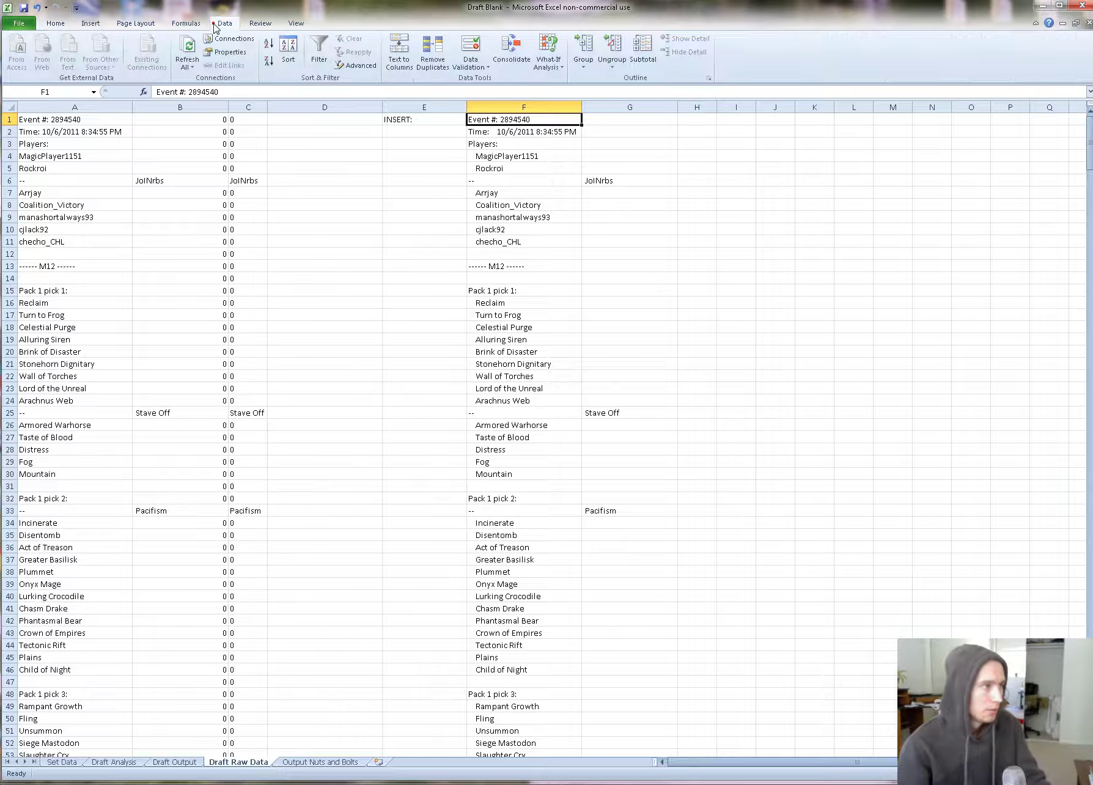
left_click(191, 67)
left_click(194, 80)
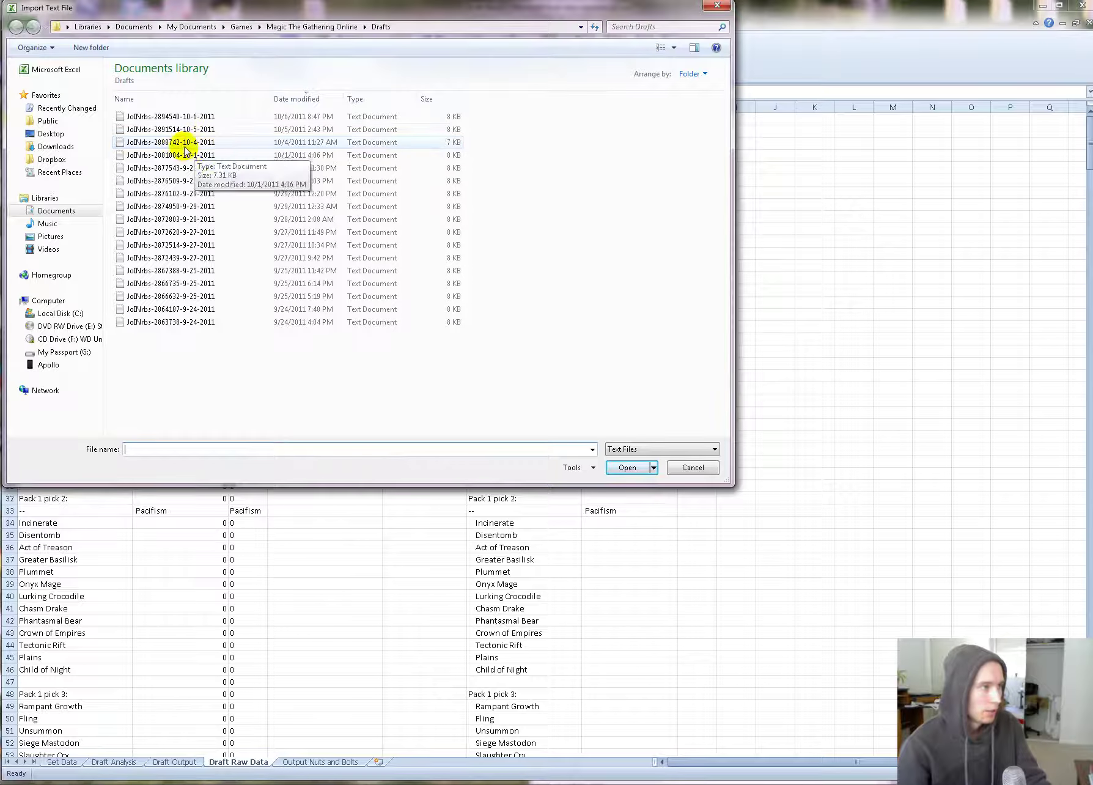
left_click(195, 142)
left_click(194, 156)
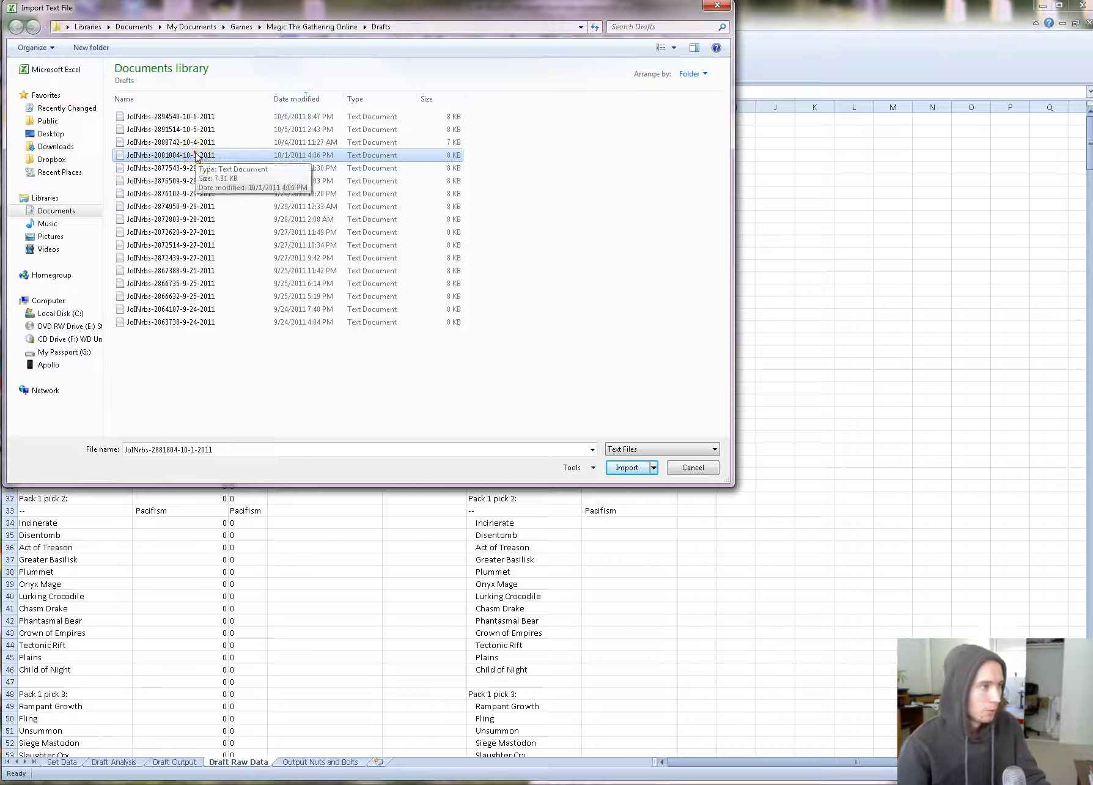
double_click(196, 155)
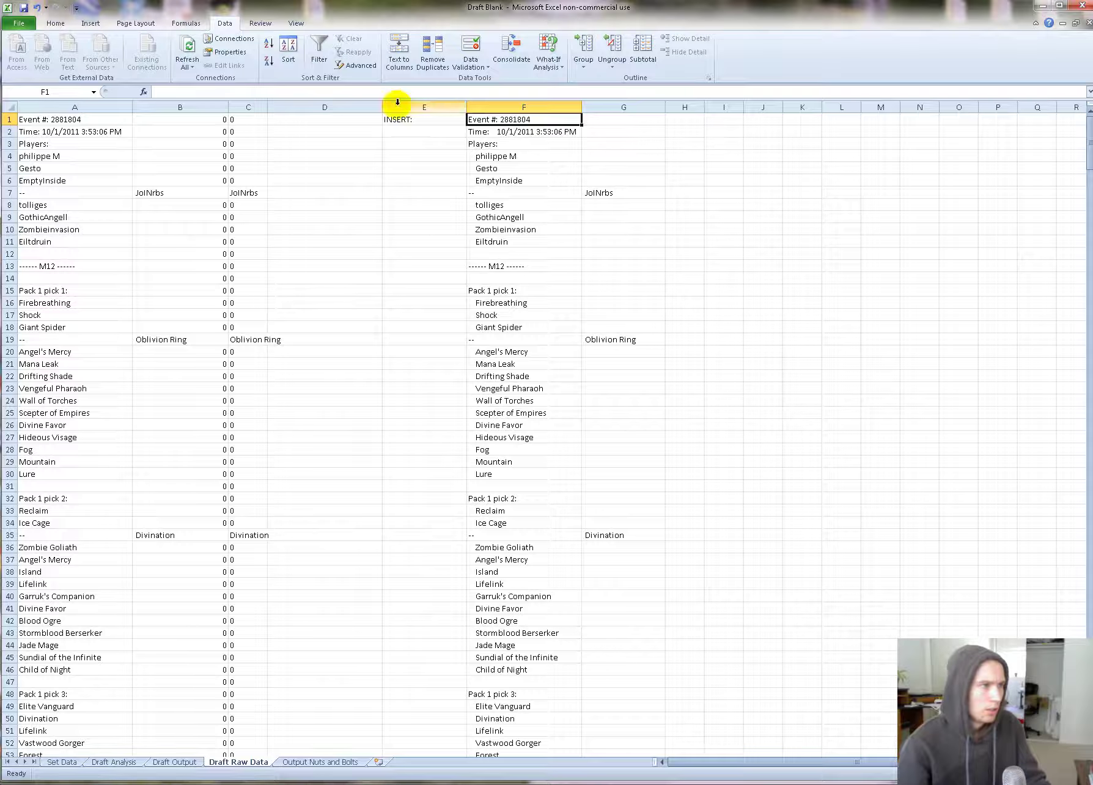
Step: Remove every "(FOIL)" tag from the Draft Raw Data sheet by replacing it with nothing
left_click(55, 24)
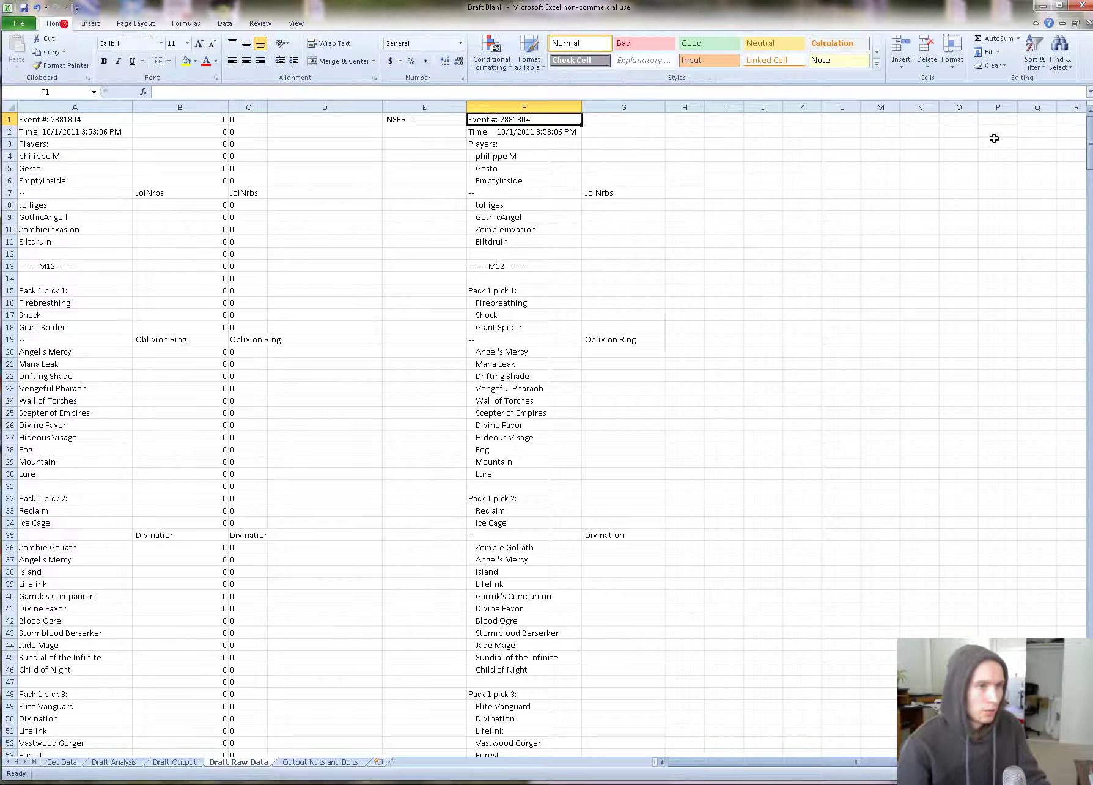
left_click(1059, 61)
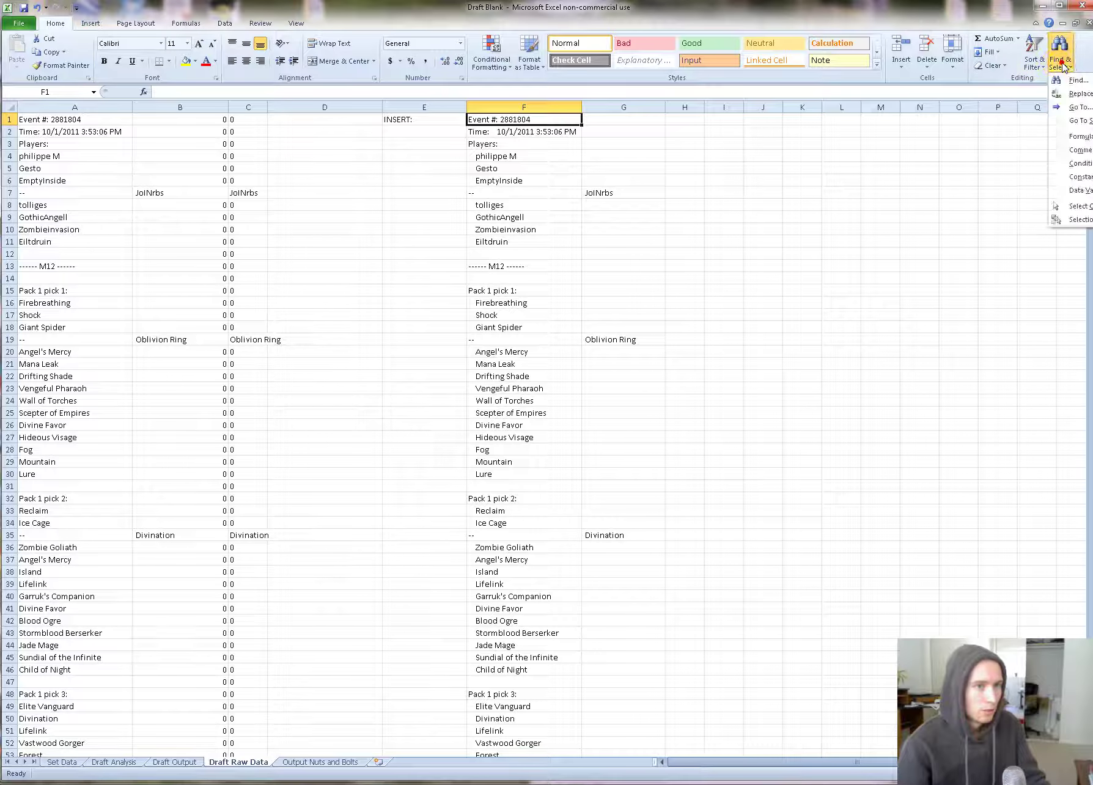
left_click(1079, 96)
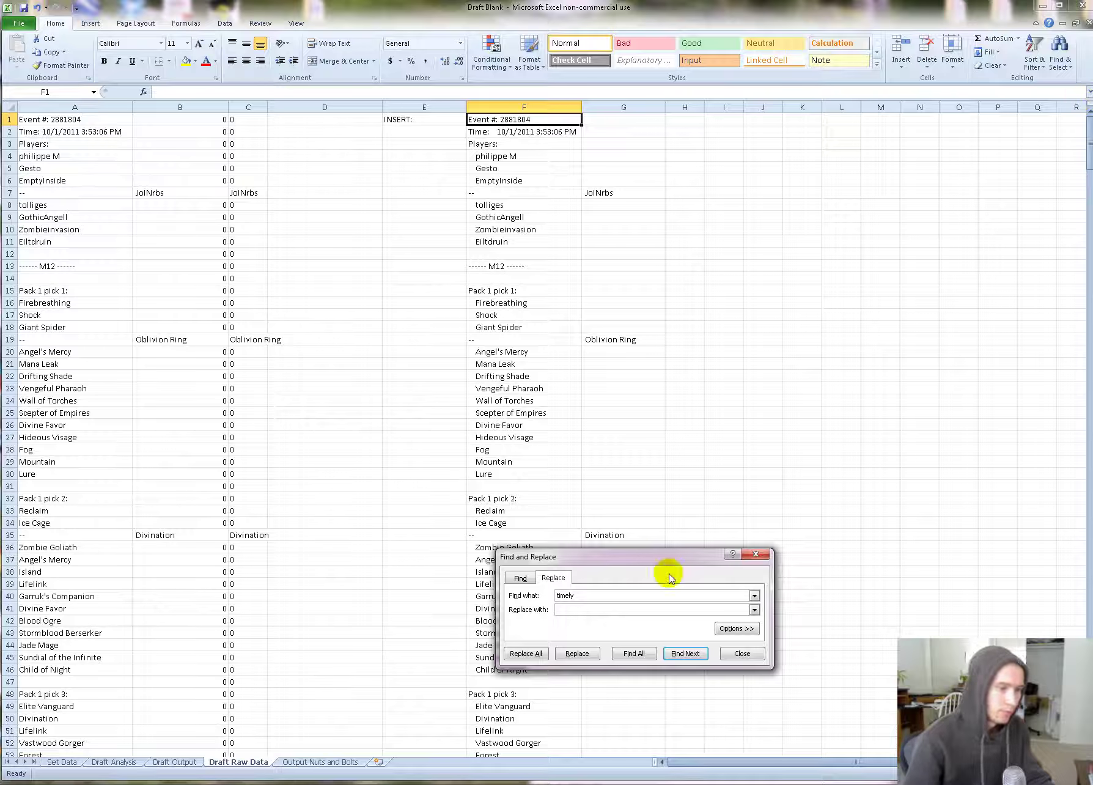
left_click_drag(667, 594, 514, 595)
type("(FOIL)")
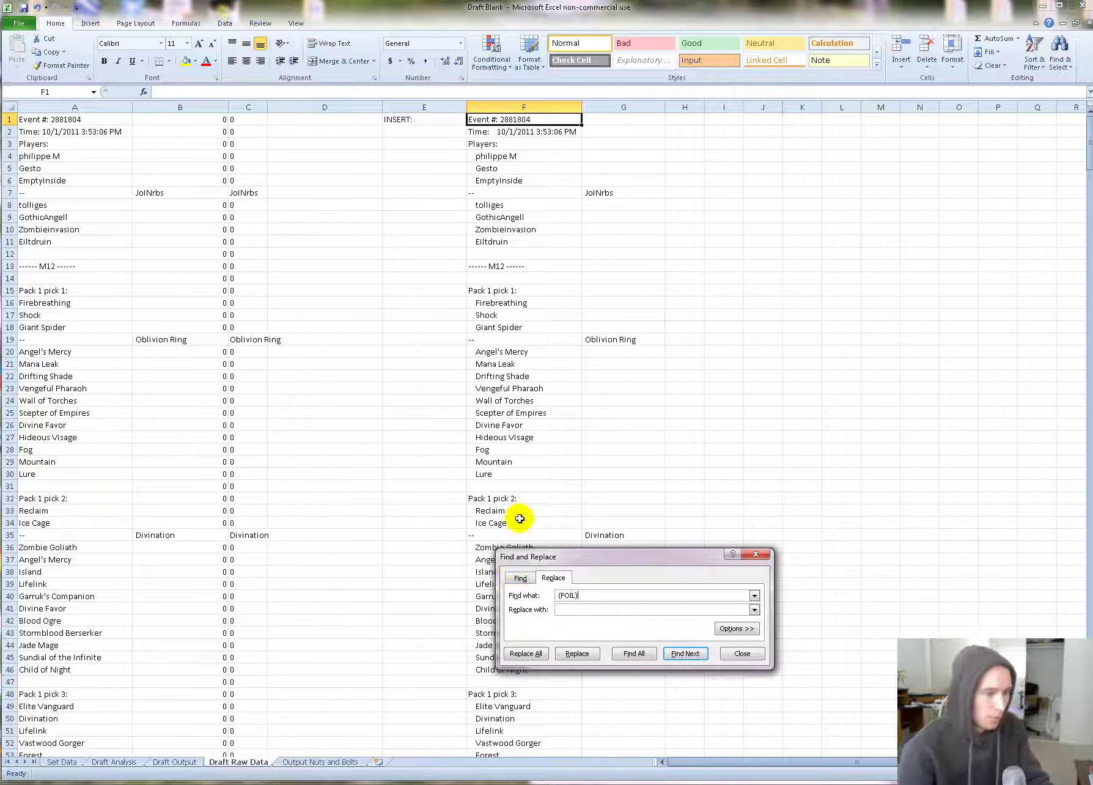
left_click(620, 652)
left_click(525, 652)
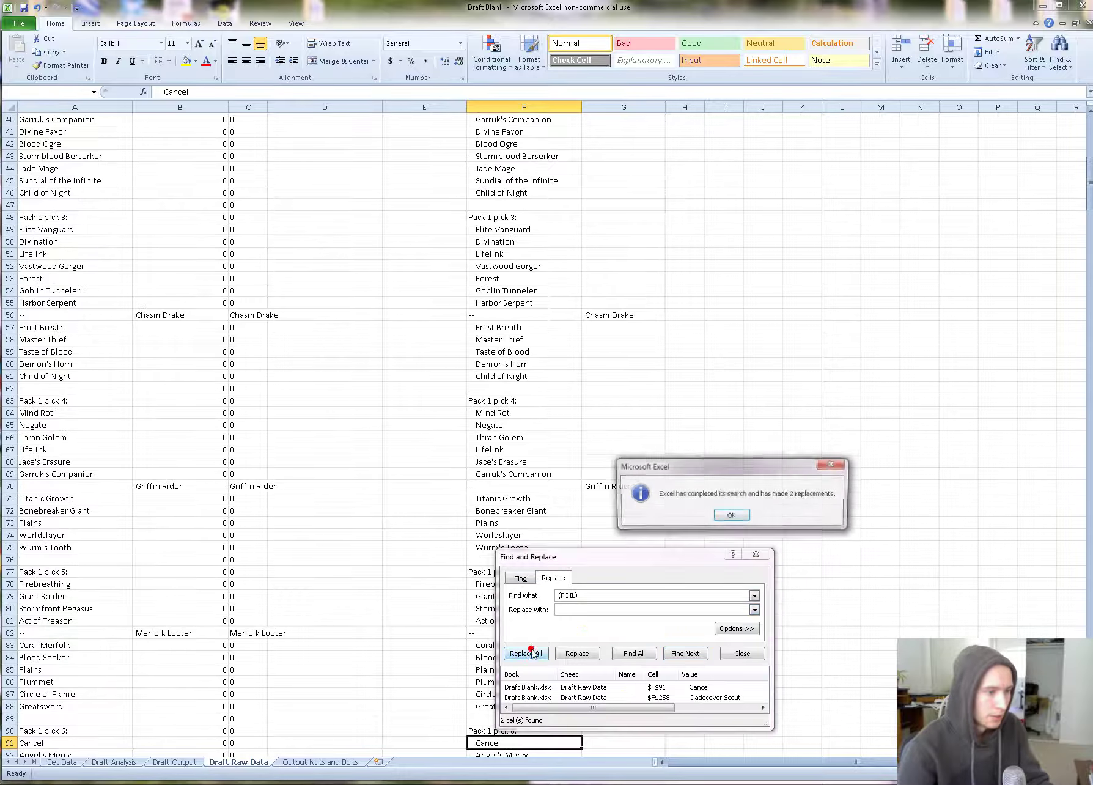
left_click(731, 515)
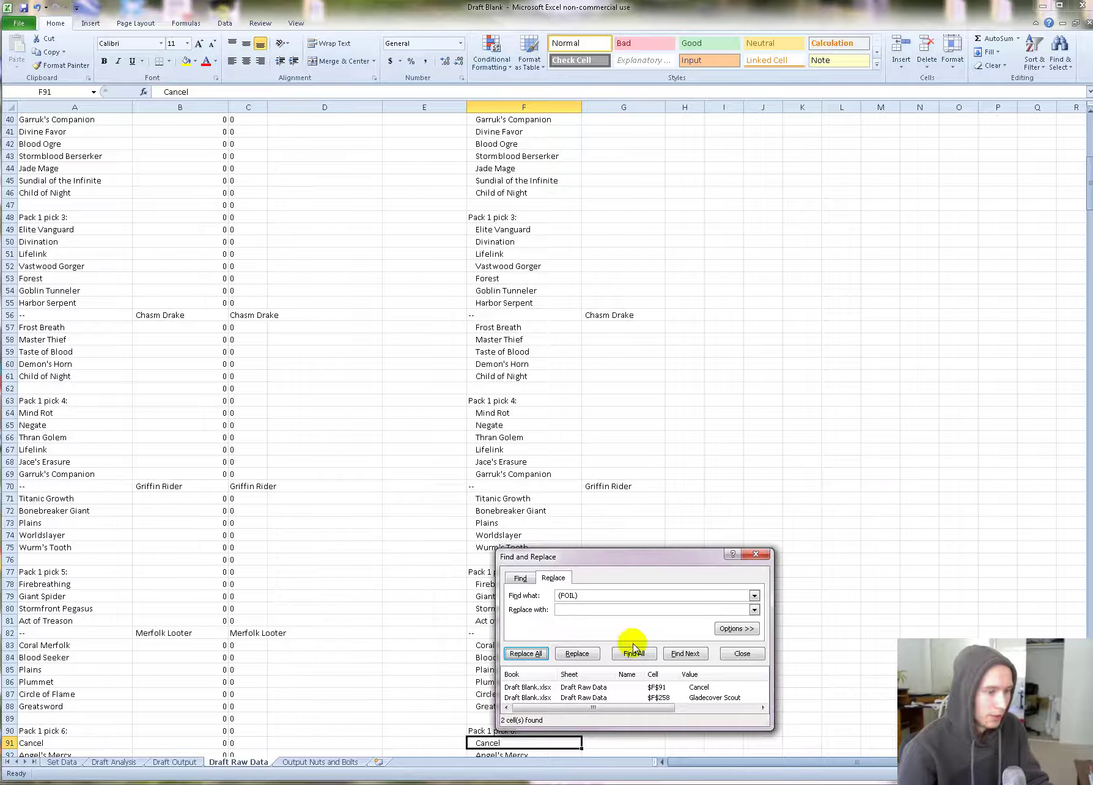
left_click(741, 653)
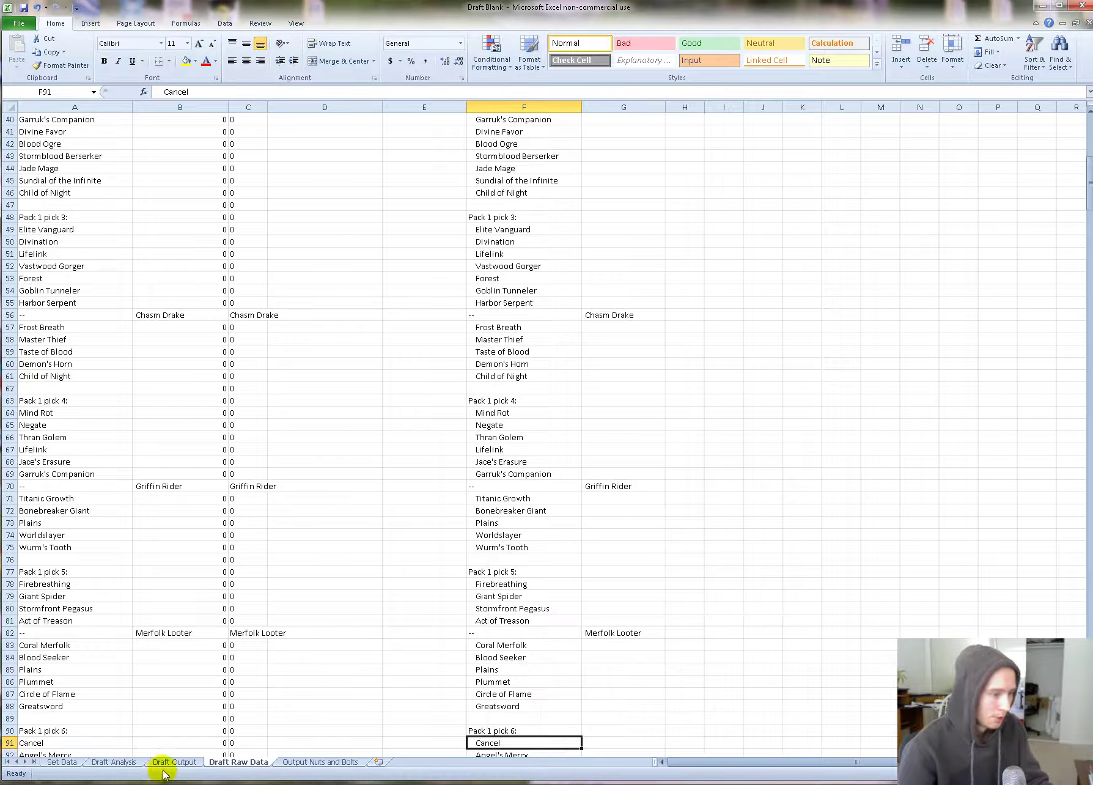
Step: Look over the Output Nuts and Bolts sheet and bring up the first picks of all packs on the Draft Output sheet
left_click(292, 763)
scroll(515, 564, "down", 11)
scroll(515, 564, "up", 13)
left_click_drag(821, 763, 781, 765)
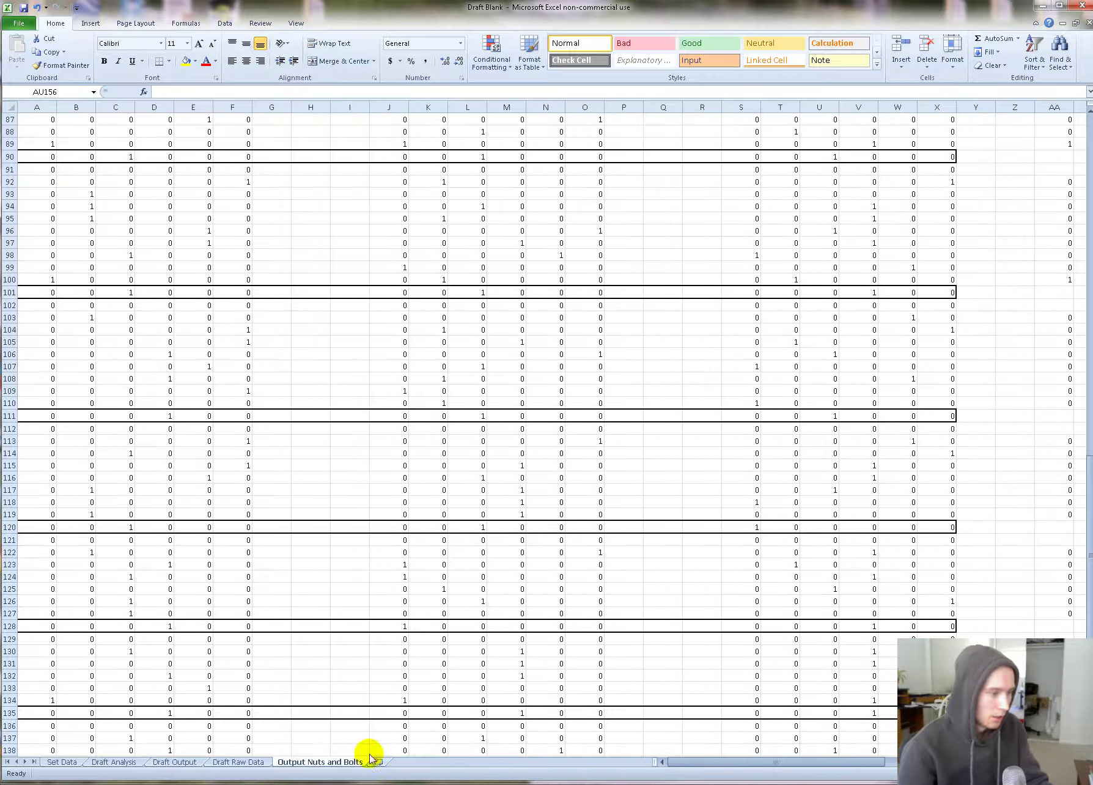
left_click(174, 762)
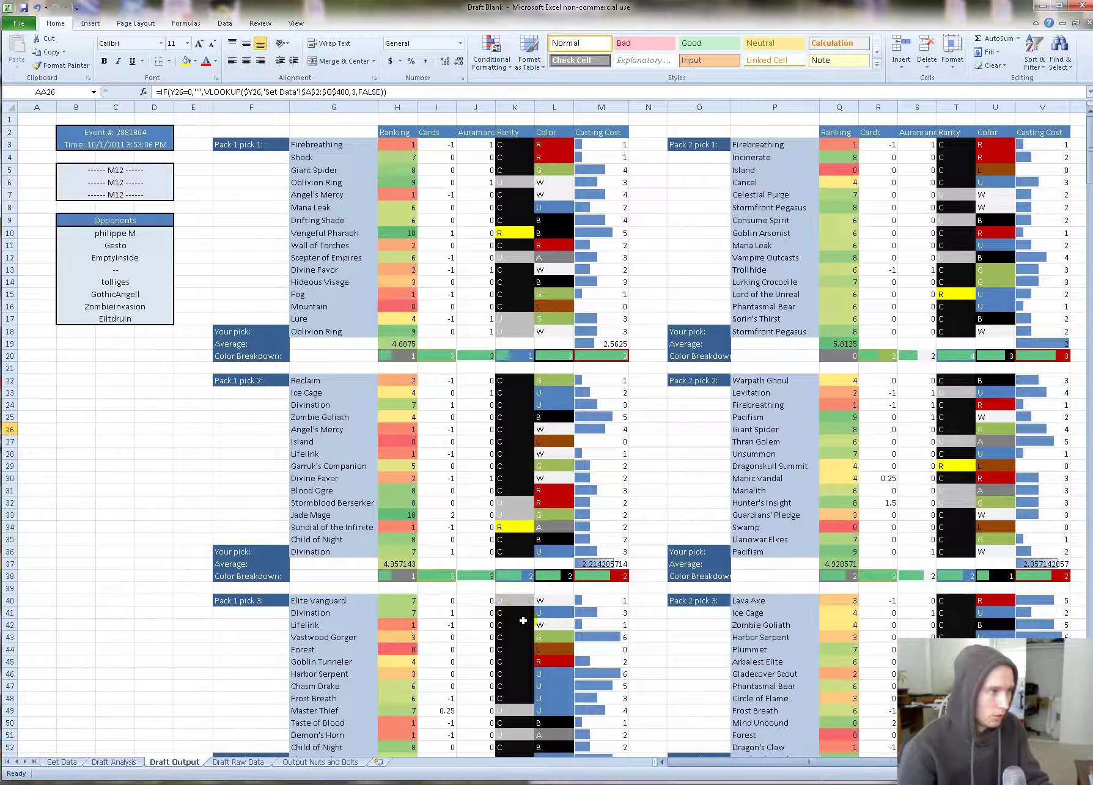
mouse_move(855, 769)
left_mouse_down()
mouse_move(877, 764)
mouse_move(845, 765)
mouse_move(871, 765)
left_mouse_up()
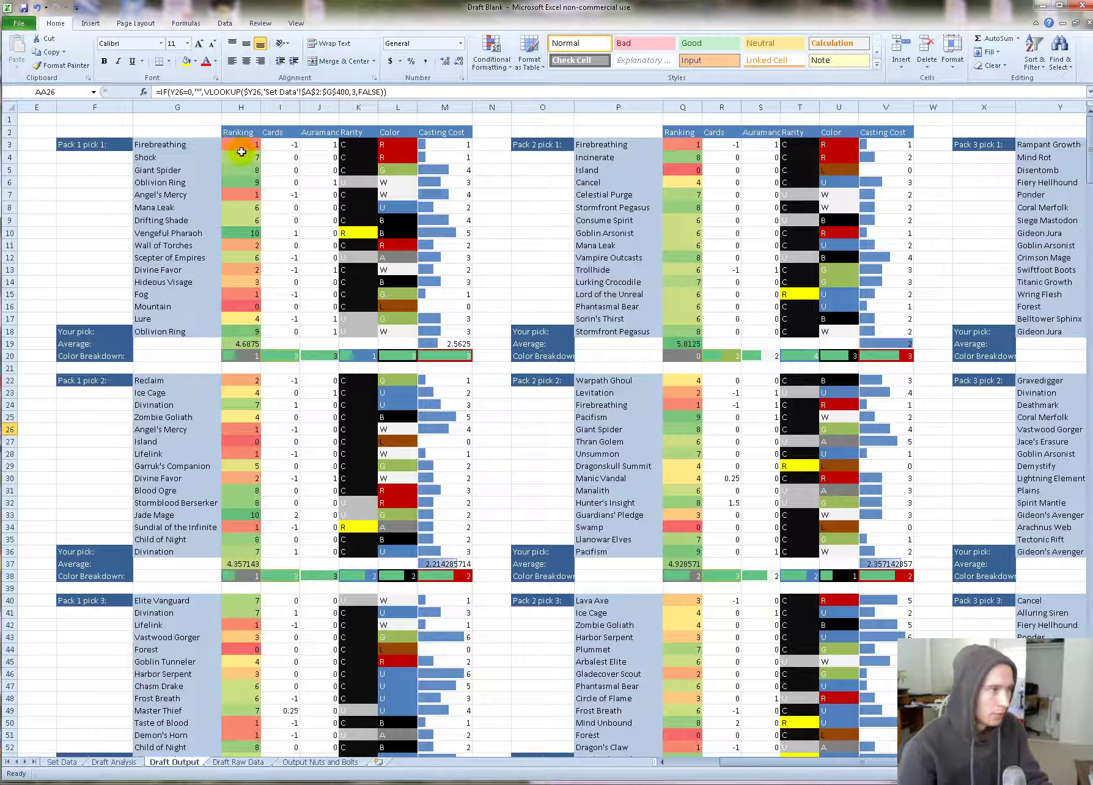
Step: Review the card rankings for the first two picks of pack 1 on the Draft Output sheet, including Vengeful Pharaoh
left_click(245, 233)
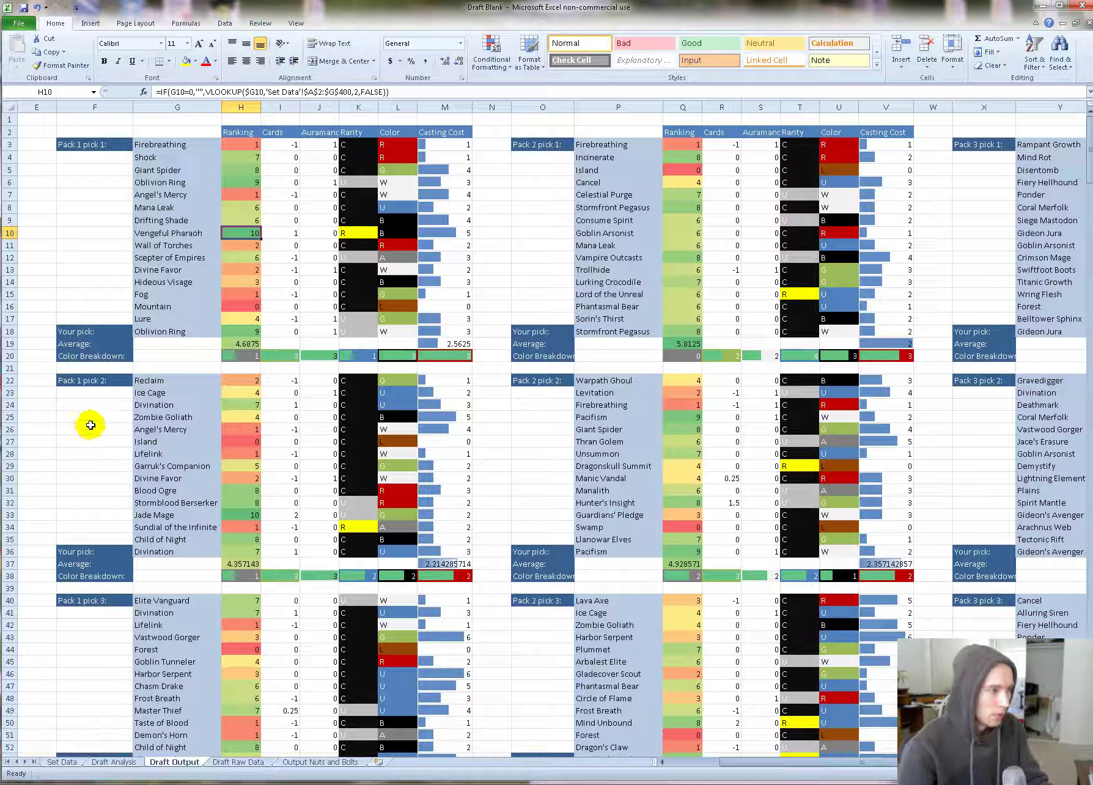
left_click(91, 425)
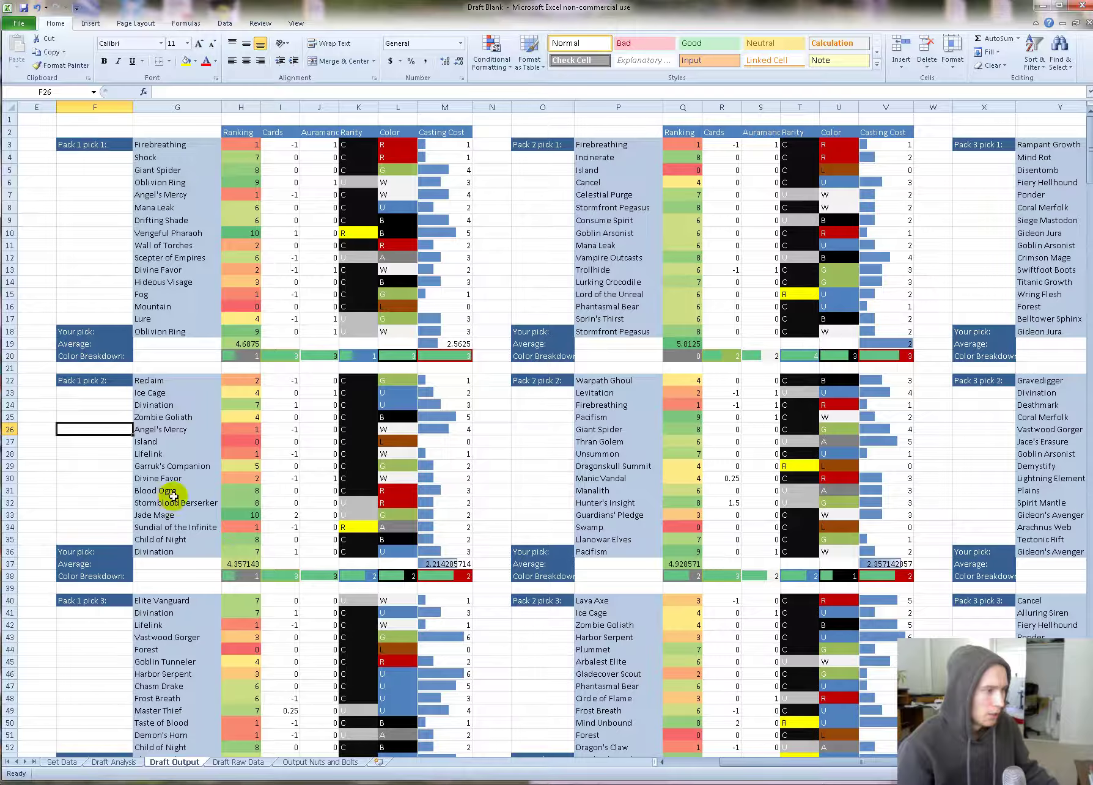
left_click_drag(173, 491, 174, 502)
left_click(46, 496)
scroll(82, 501, "down", 4)
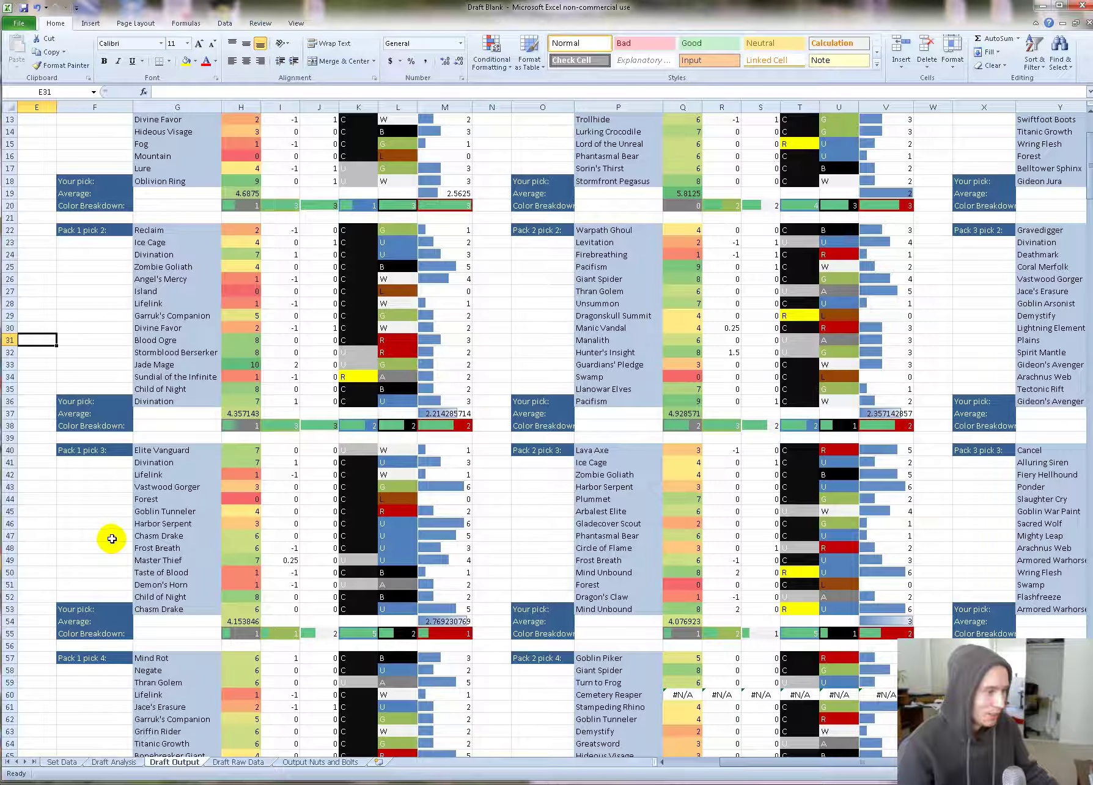
Step: Compare the rankings of Child of Night, Chasm Drake, Elite Vanguard and Divination in pack 1 pick 3
left_click_drag(160, 596, 236, 592)
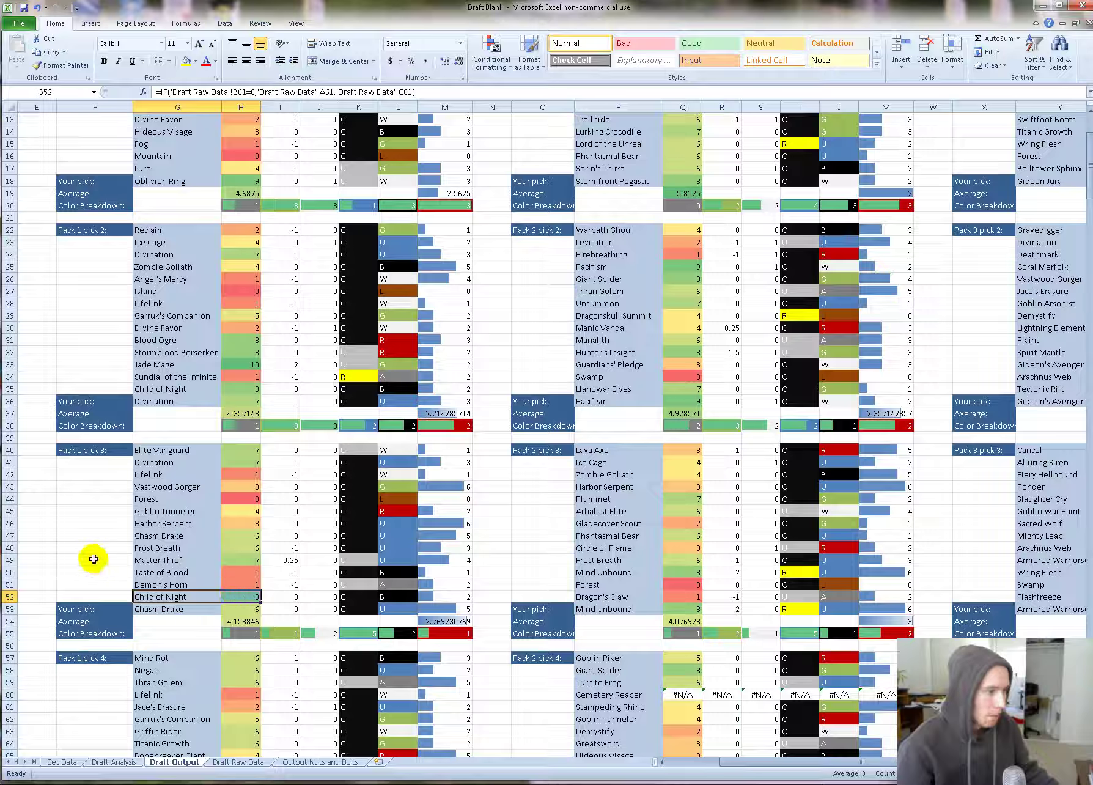
left_click(144, 535)
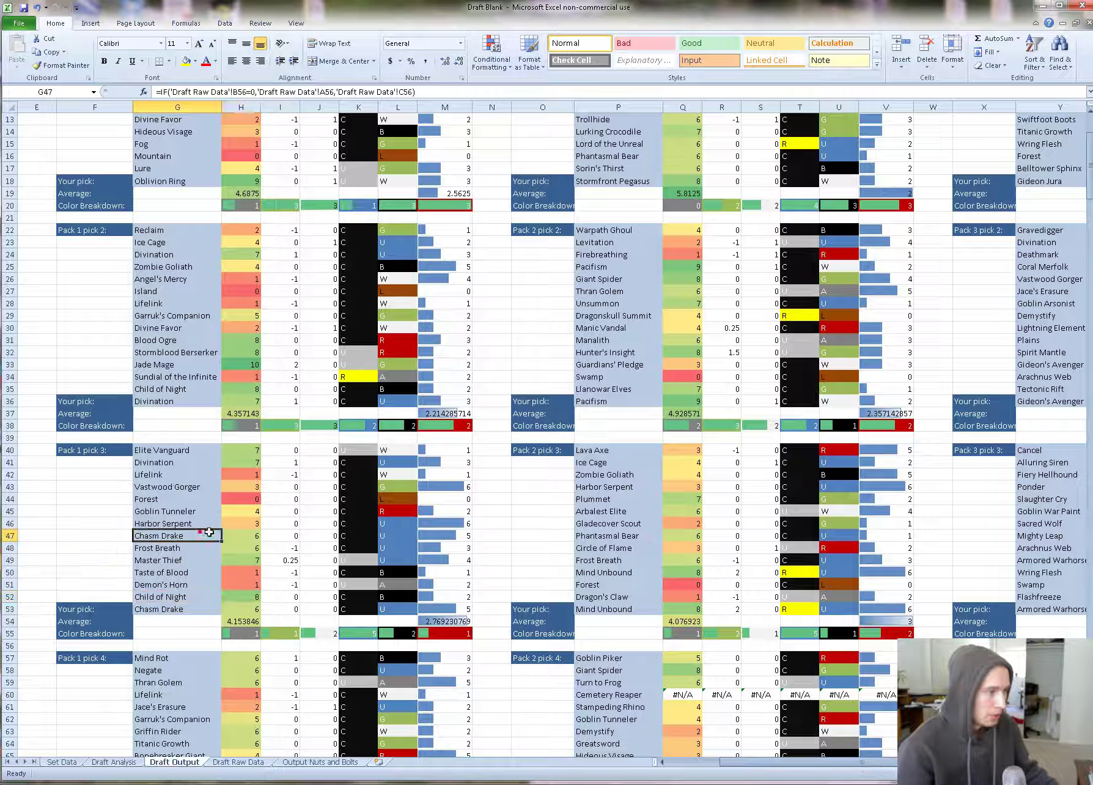
left_click(159, 462)
left_click_drag(159, 462, 227, 452)
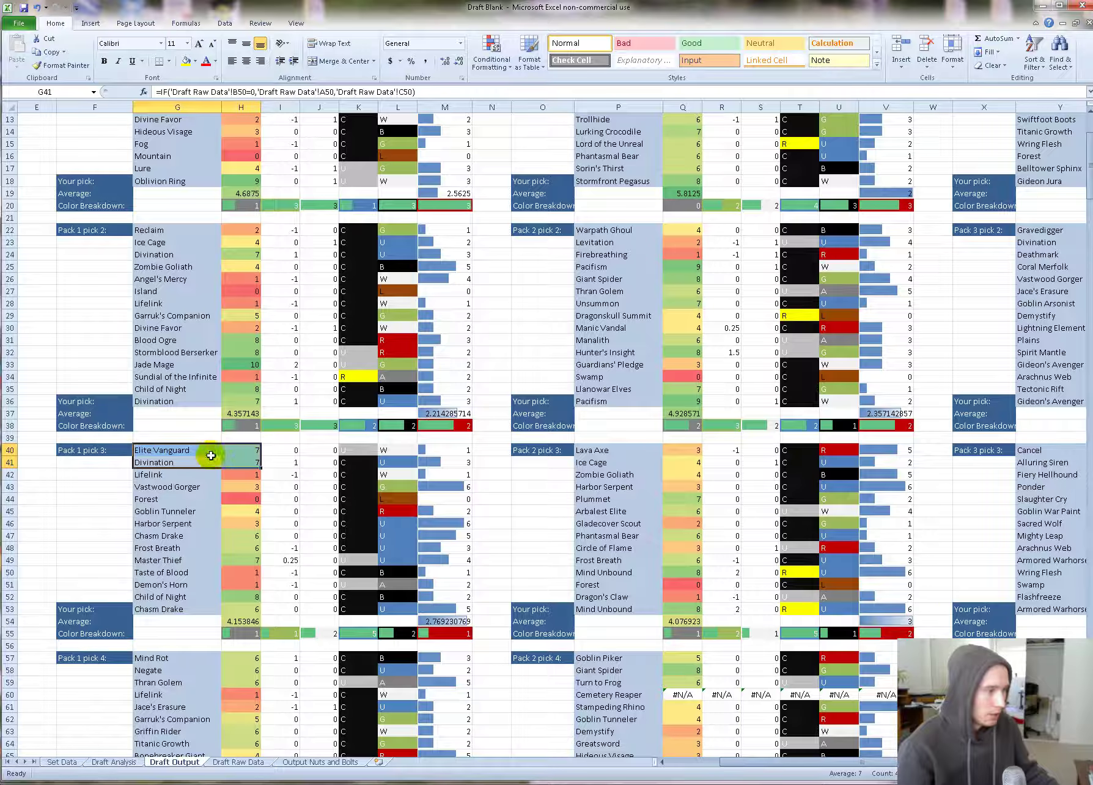
left_click(84, 513)
scroll(108, 533, "down", 3)
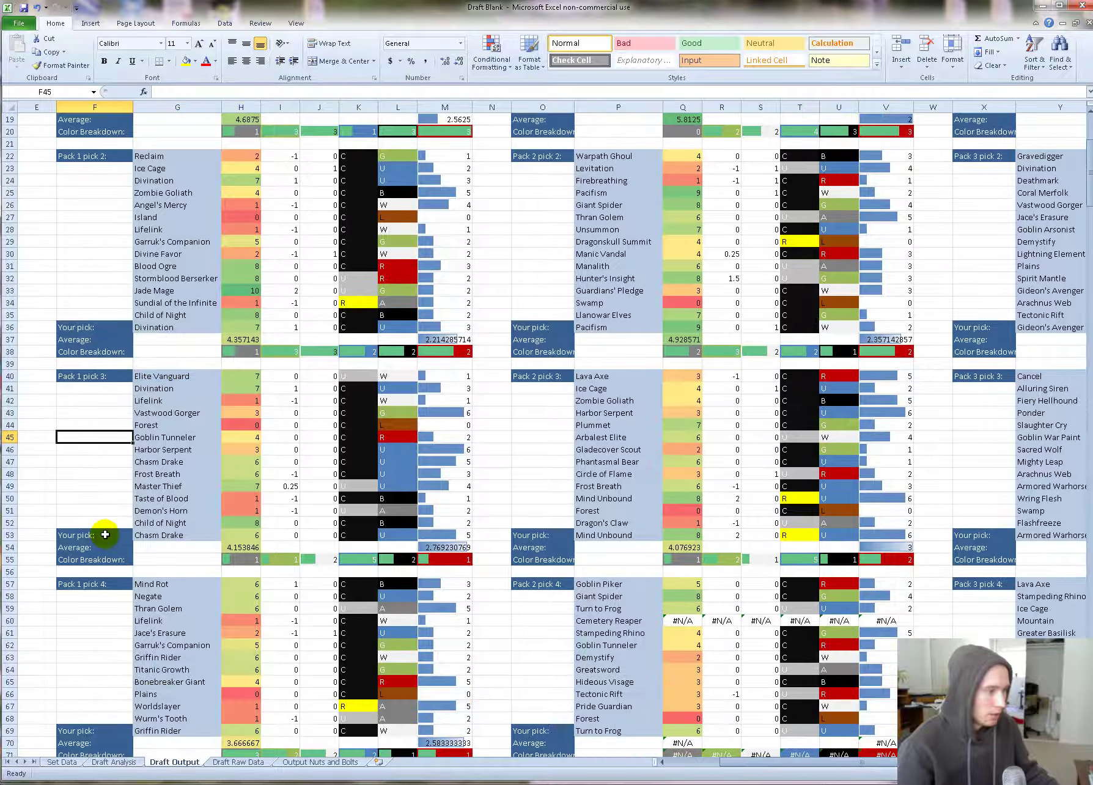
scroll(108, 530, "down", 3)
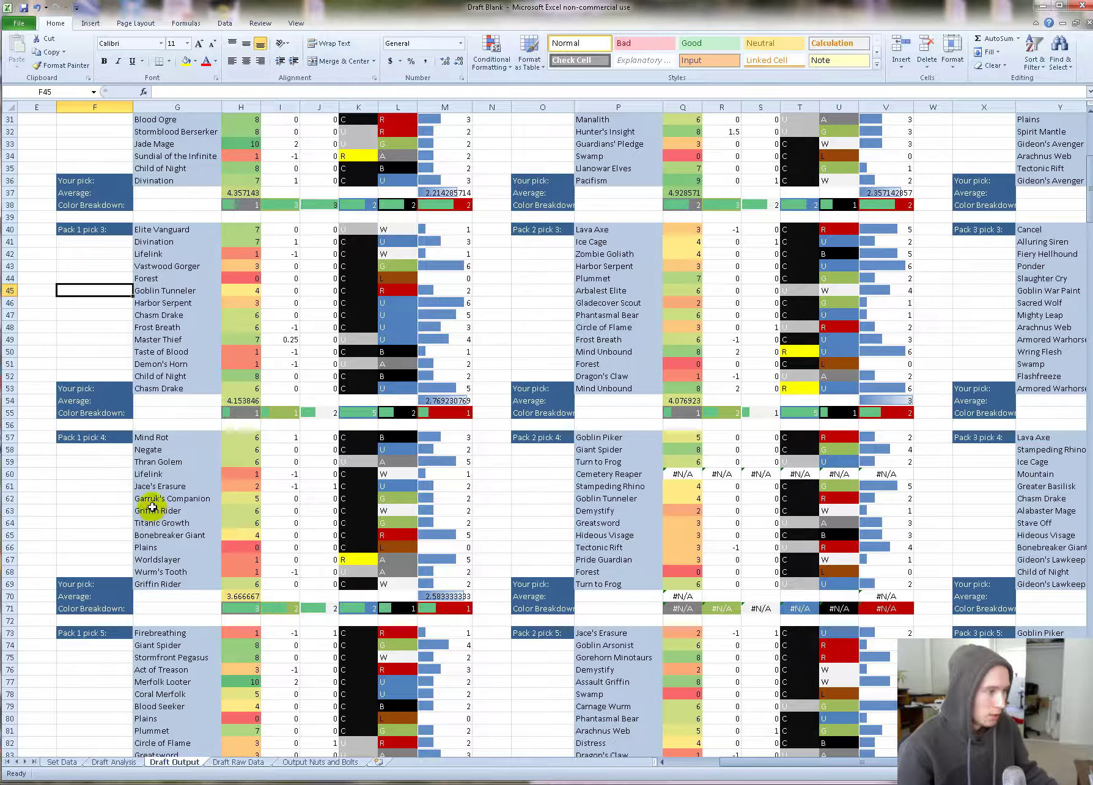
Step: Check the rankings of Griffin Rider in pack 1 pick 4 and Merfolk Looter in pack 1 pick 5
left_click_drag(151, 507, 241, 511)
scroll(171, 541, "down", 6)
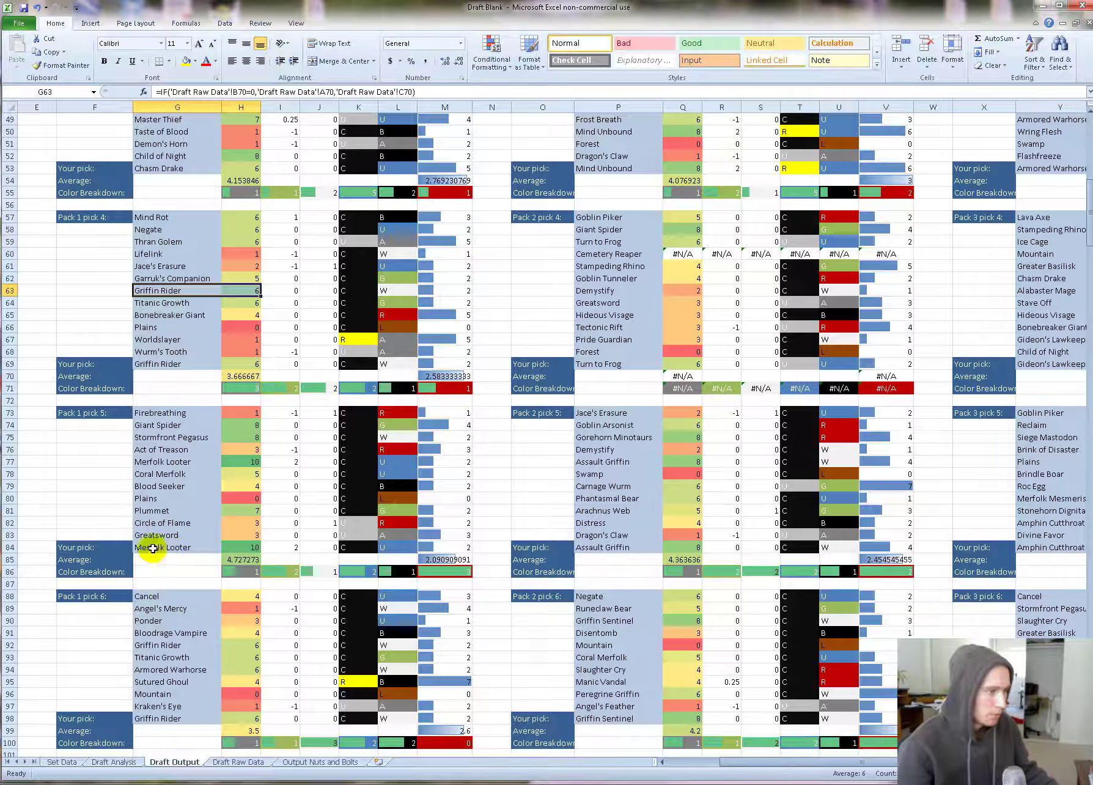
left_click_drag(161, 461, 241, 462)
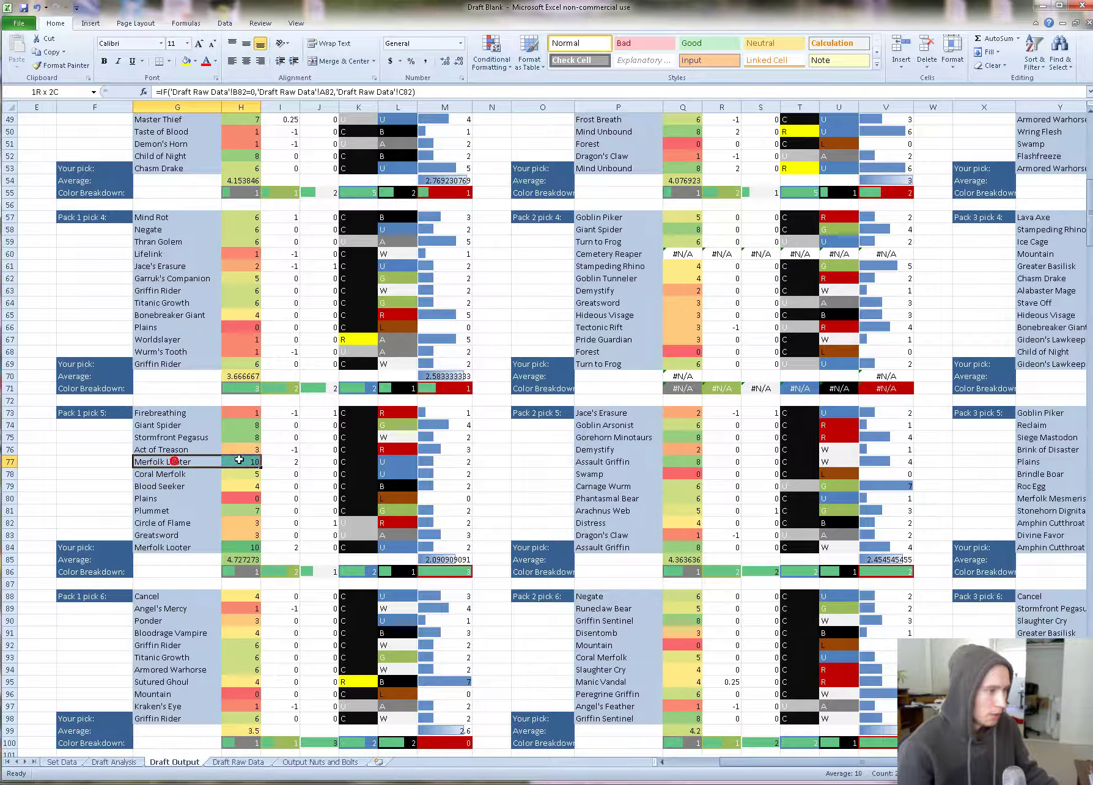
scroll(203, 479, "down", 7)
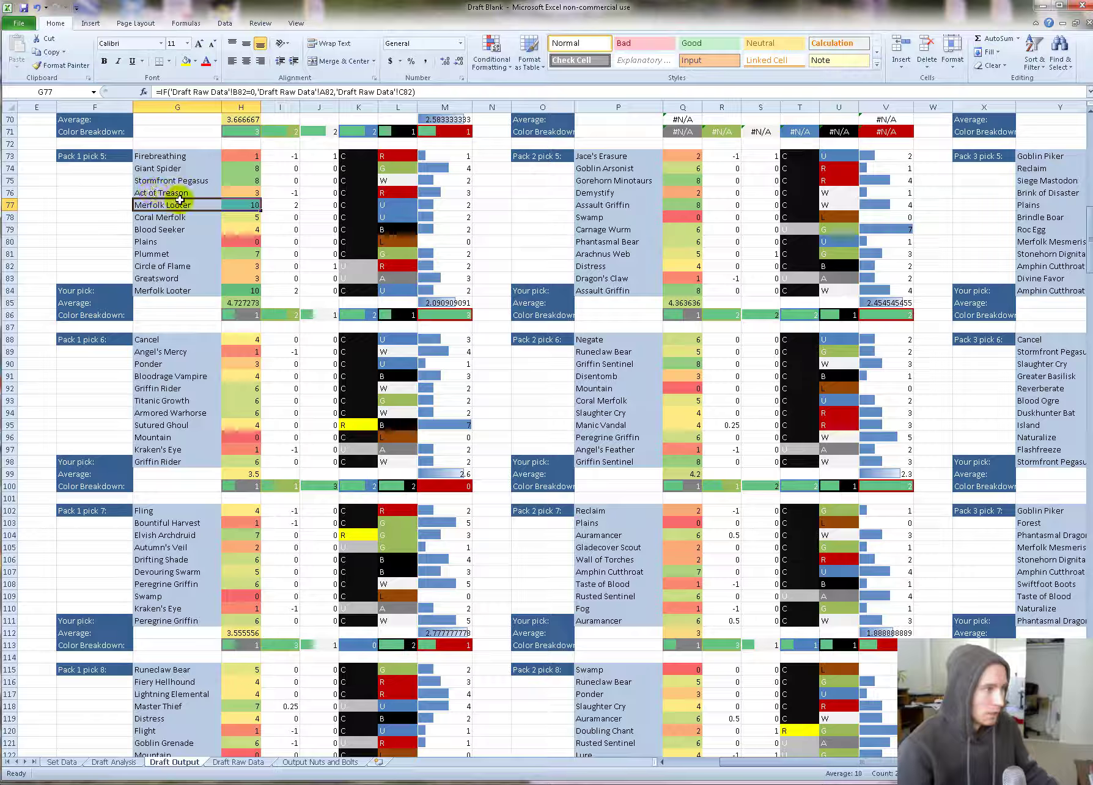
left_click(247, 204)
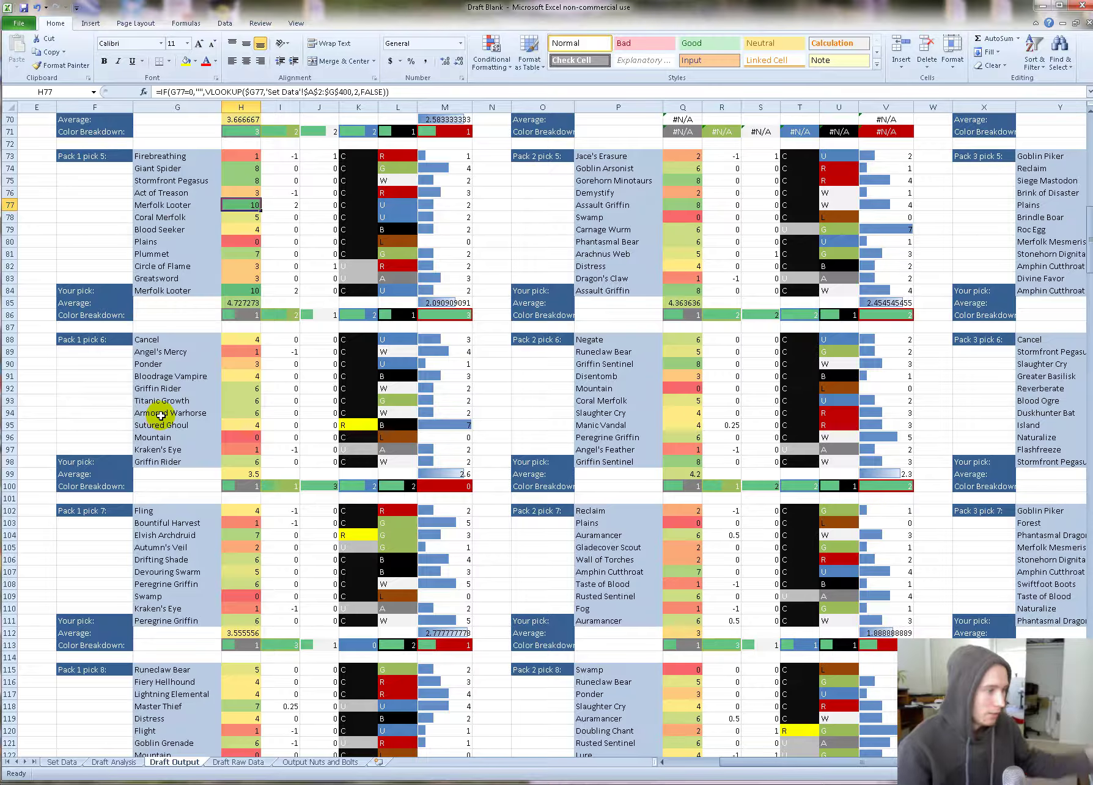
Step: Compare Blood Ogre, Stormblood Berserker and Jade Mage in pack 1 pick 2, and recheck Merfolk Looter in pick 5
scroll(161, 415, "up", 18)
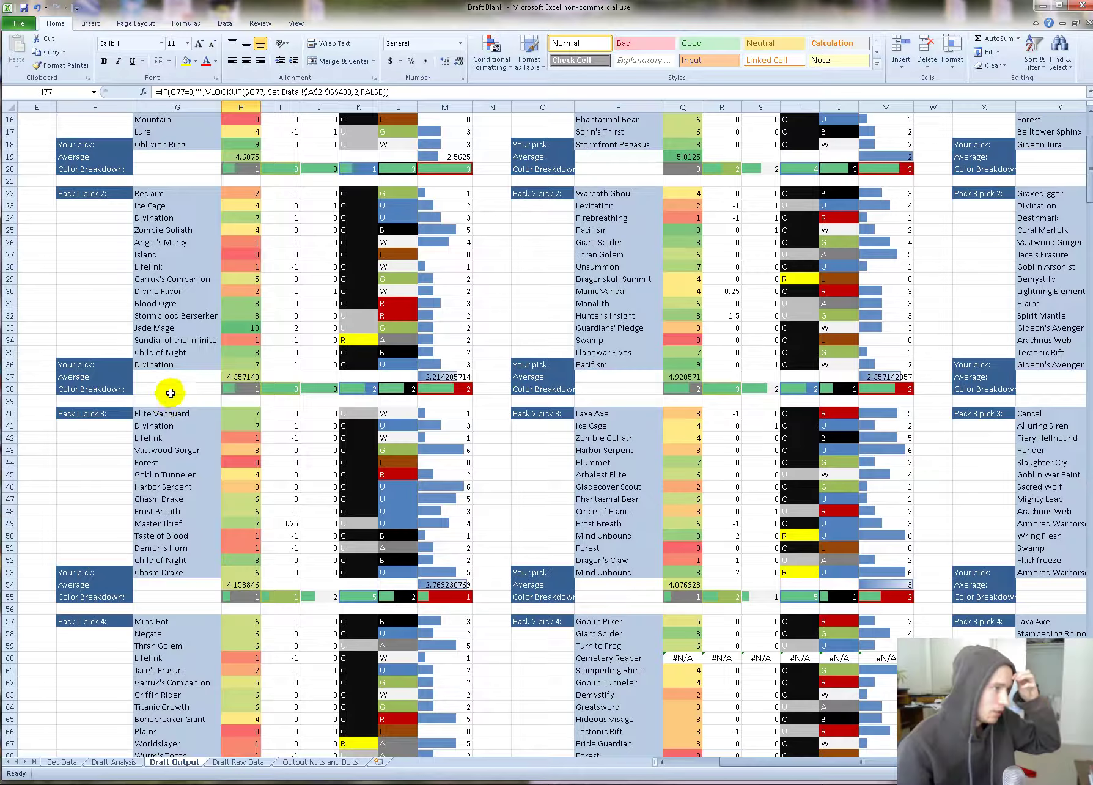
scroll(173, 390, "up", 2)
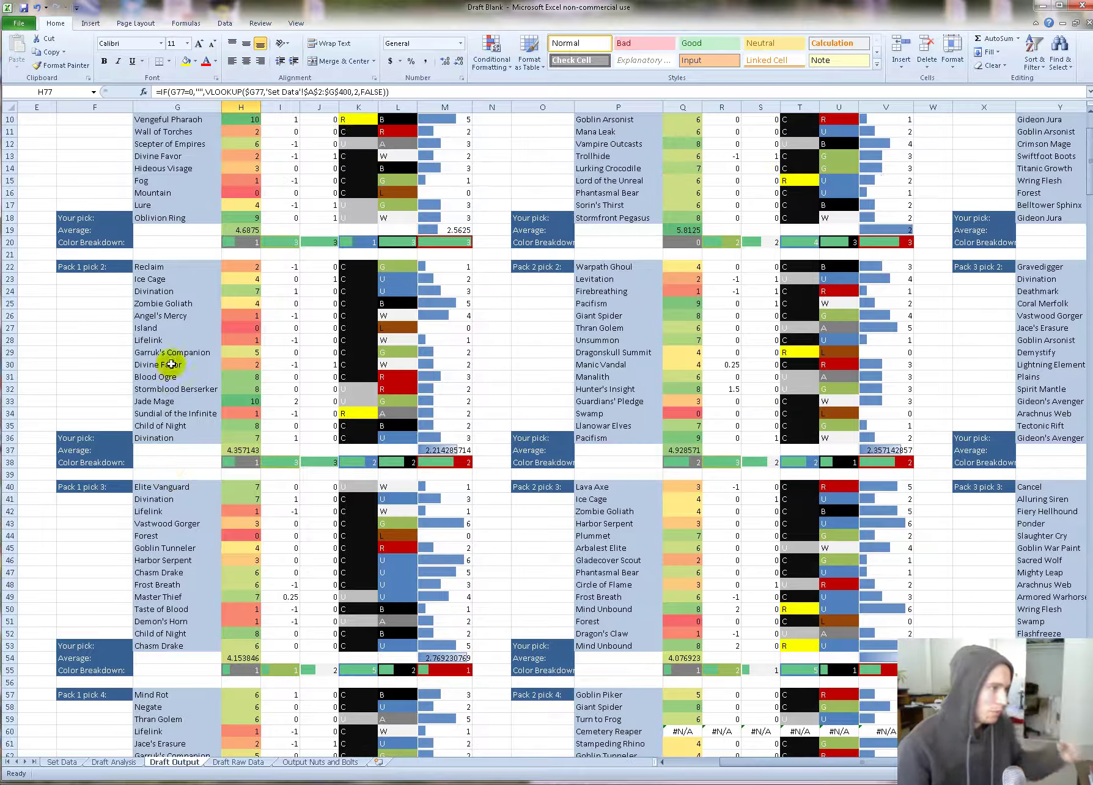
left_click_drag(211, 292, 226, 292)
left_click_drag(174, 377, 239, 408)
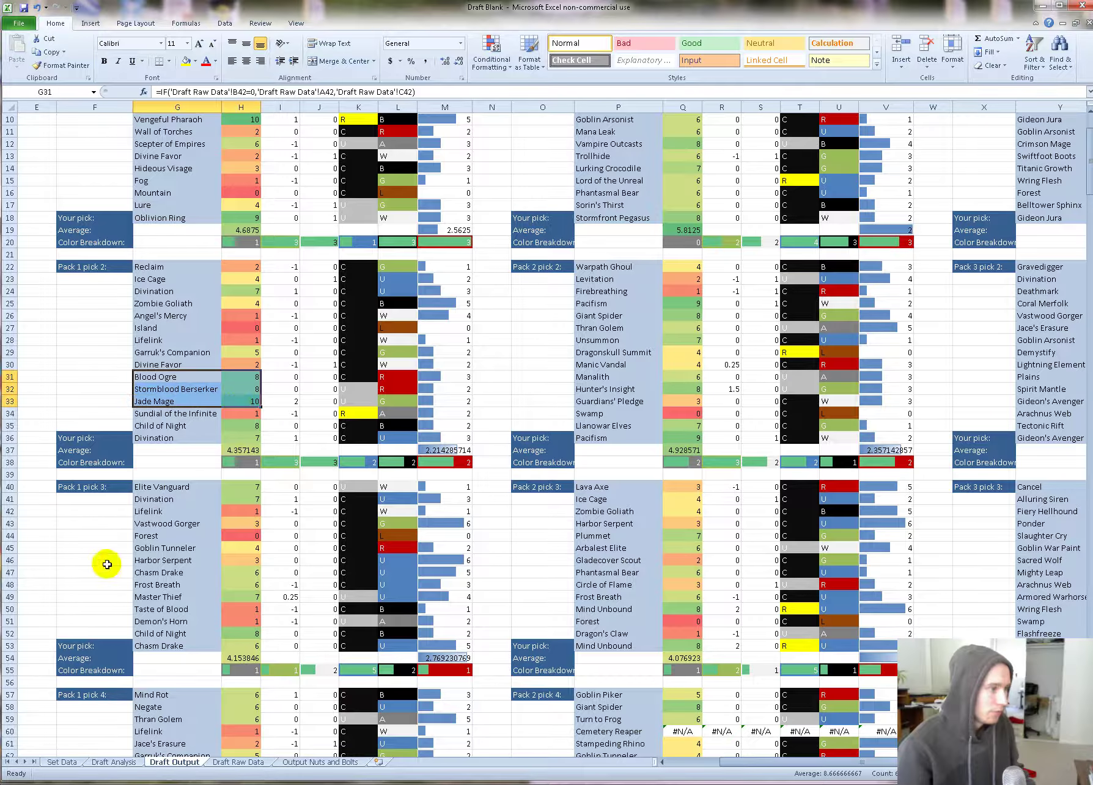
left_click(105, 561)
scroll(107, 562, "down", 13)
left_click_drag(163, 462, 239, 463)
scroll(185, 394, "down", 1)
scroll(186, 394, "down", 2)
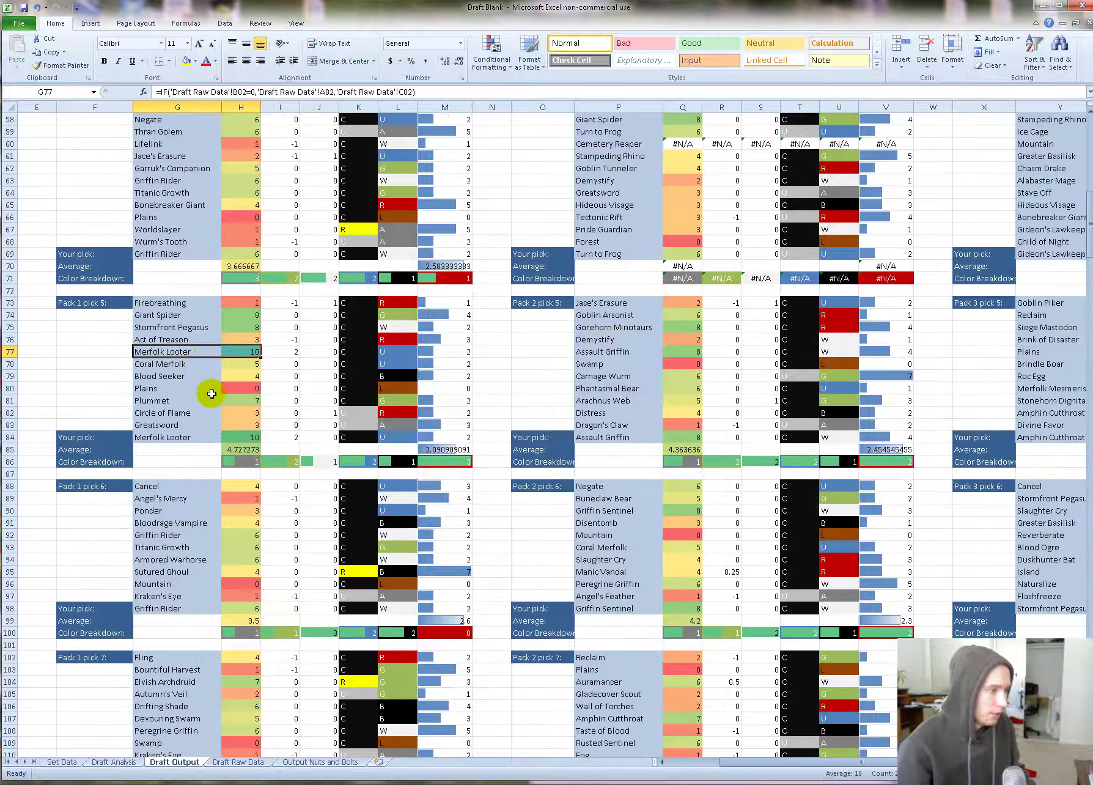
Step: Examine the colors of the cards drafted in each of the three packs on the Draft Analysis sheet
scroll(197, 390, "up", 19)
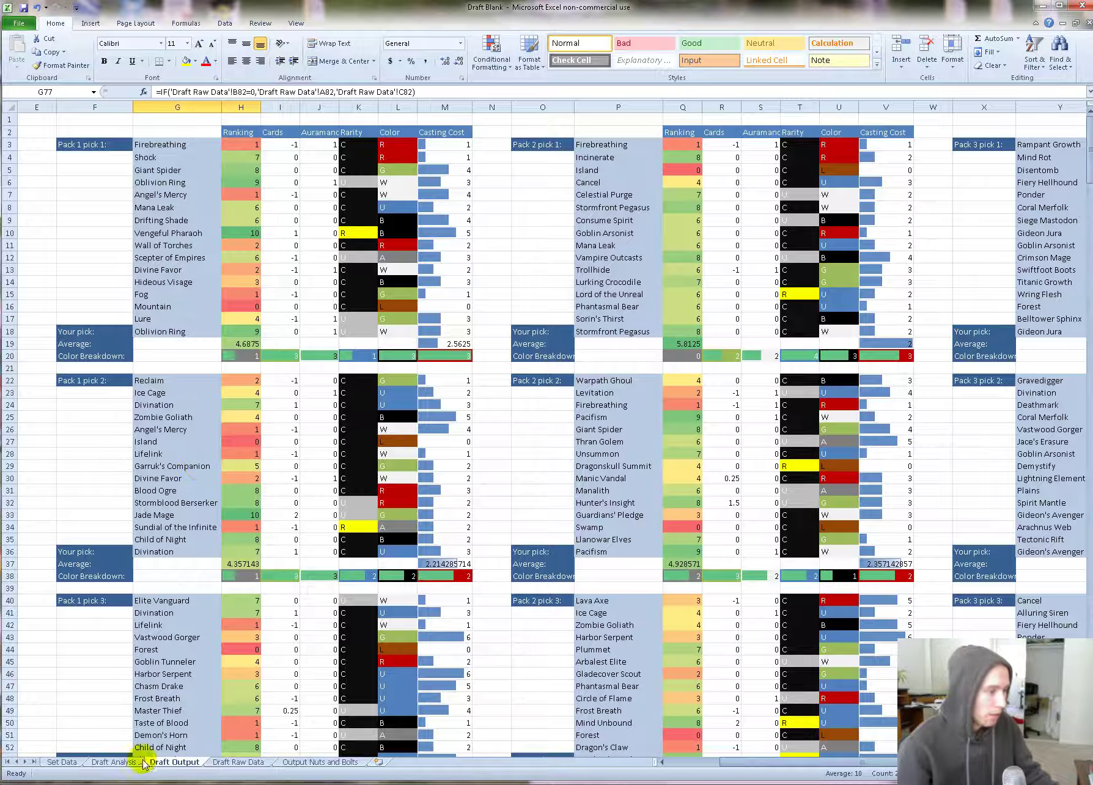
left_click(115, 763)
left_click_drag(312, 150, 311, 291)
left_click_drag(649, 143, 667, 264)
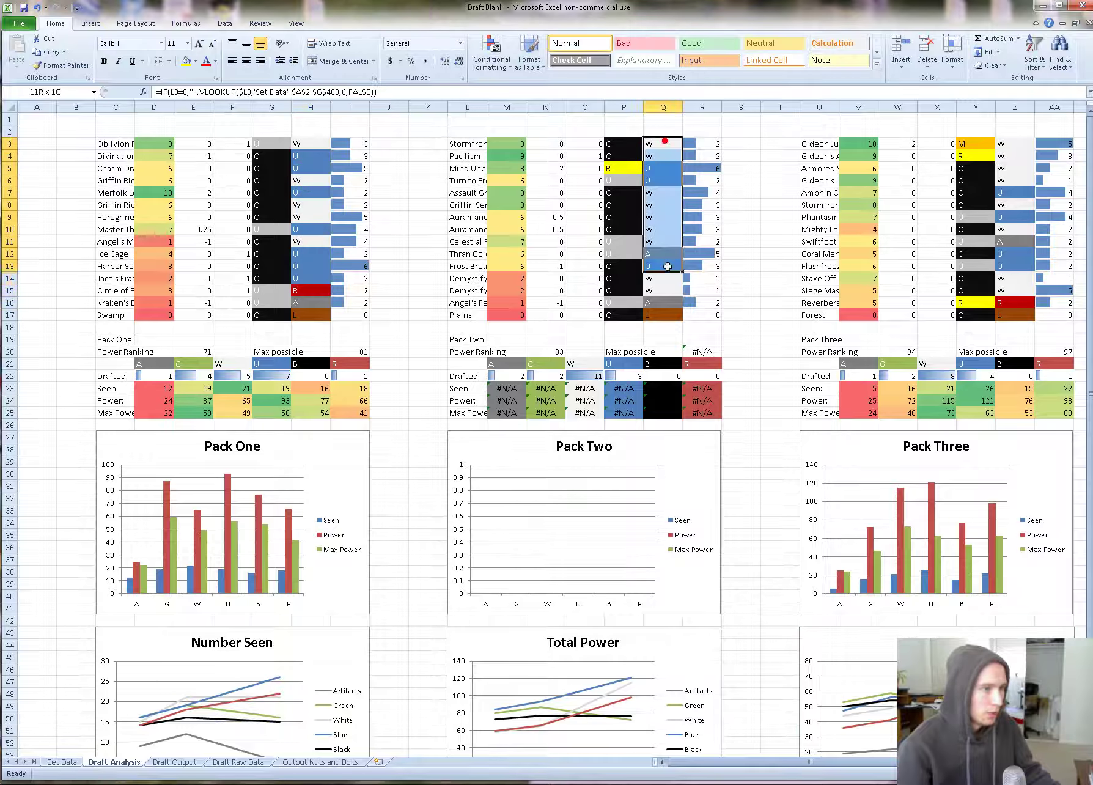
left_click_drag(1019, 153, 1023, 298)
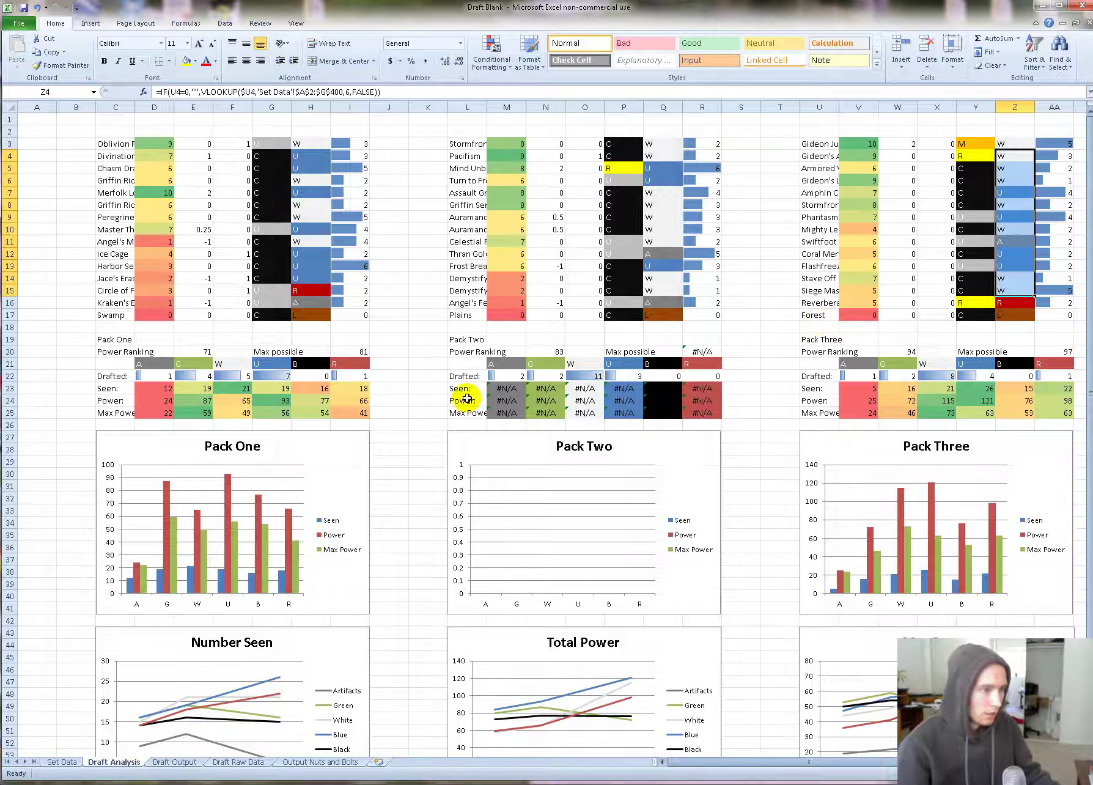
Step: Trace the error in Pack Two's Seen row on Draft Analysis to cell AJ56 of the Output Nuts and Bolts sheet
left_click(513, 390)
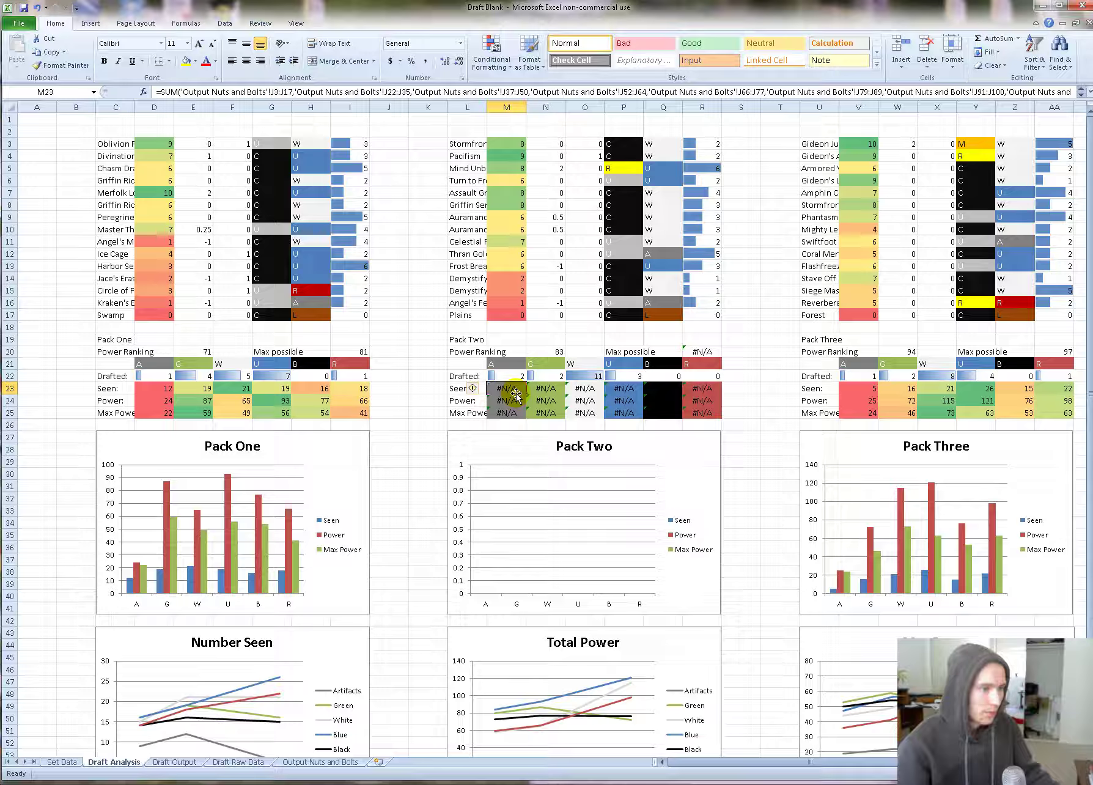
left_click(310, 761)
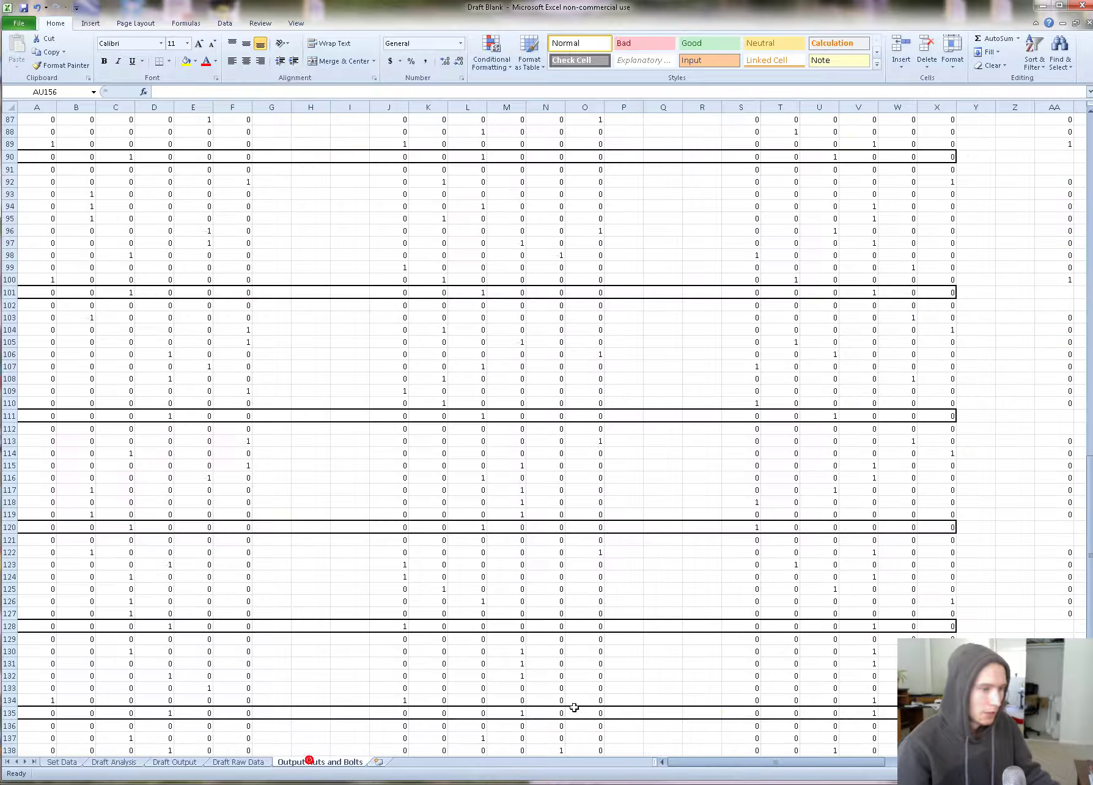
left_click_drag(869, 763, 1046, 763)
scroll(849, 590, "up", 15)
scroll(801, 549, "up", 7)
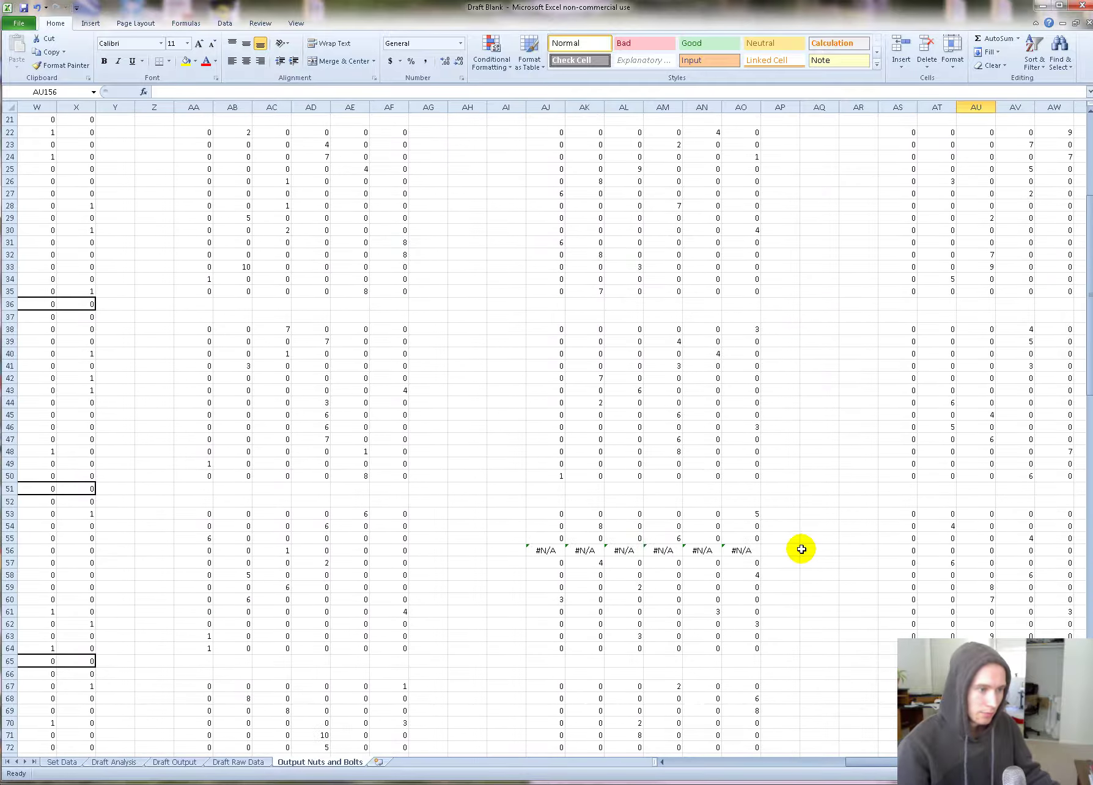
left_click(535, 549)
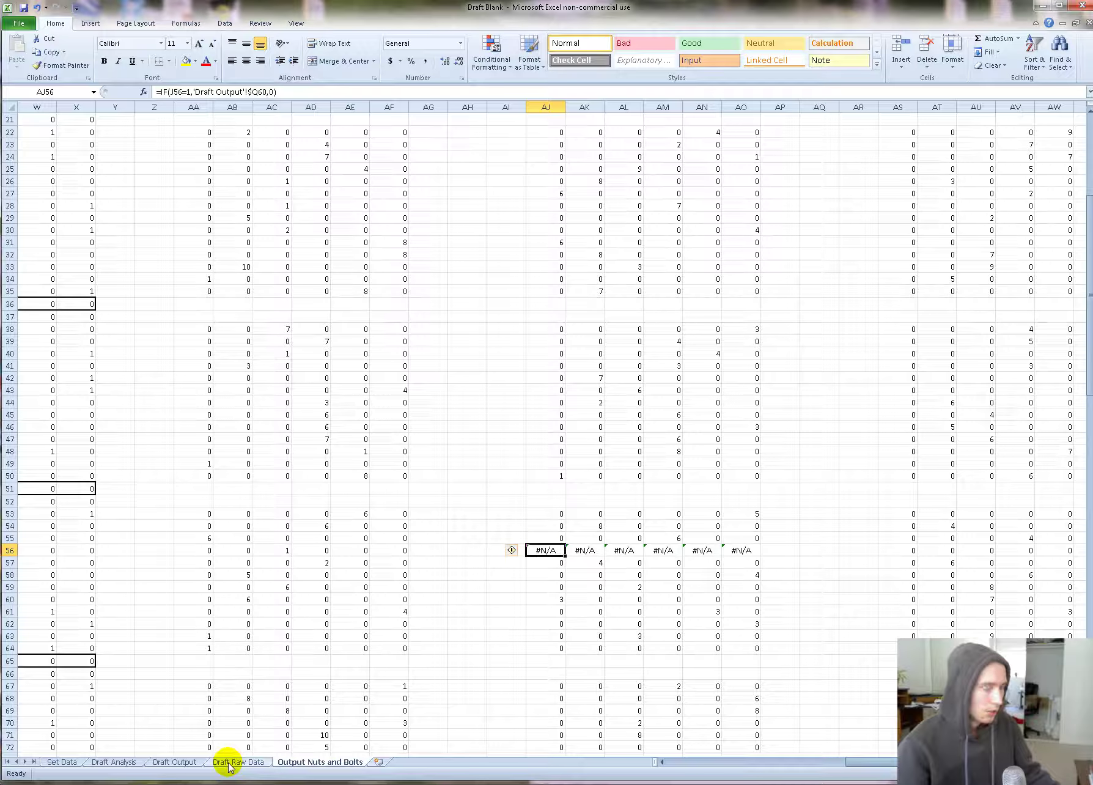
Step: Follow the AJ56 reference to cell Q60 on Draft Output and inspect the Cemetery Reaper lookup in pack 2 pick 4
left_click(187, 763)
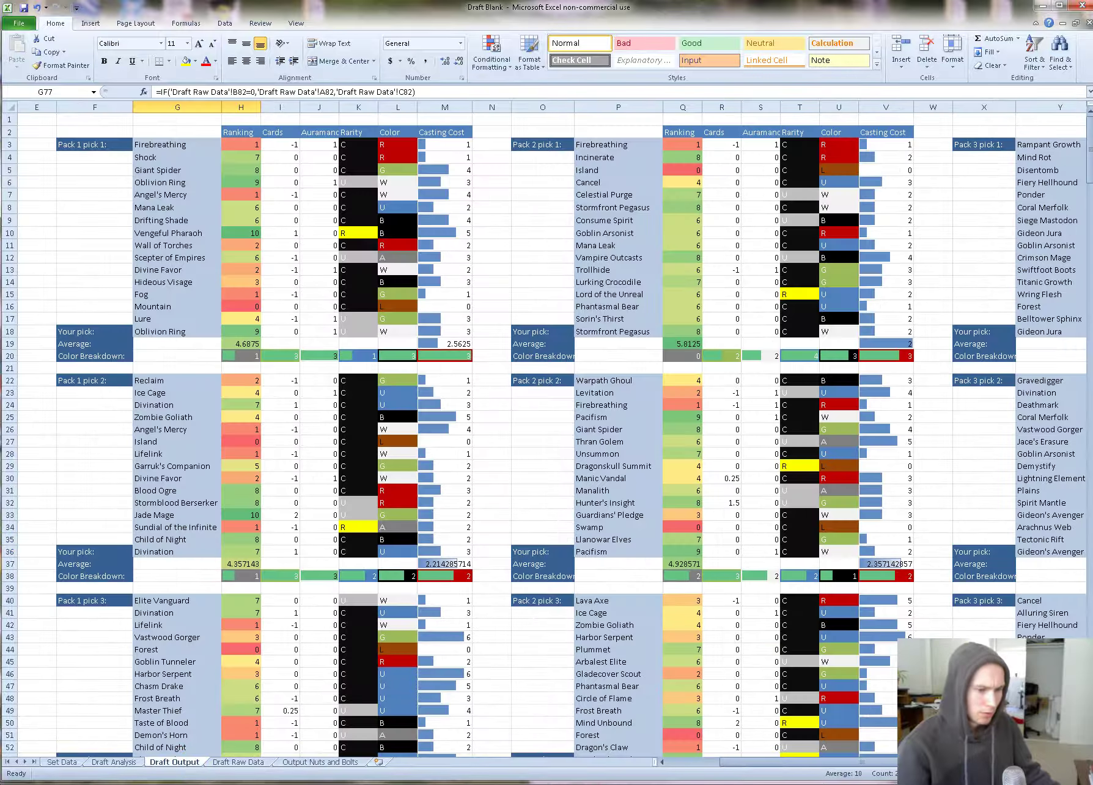
scroll(777, 636, "right", 2)
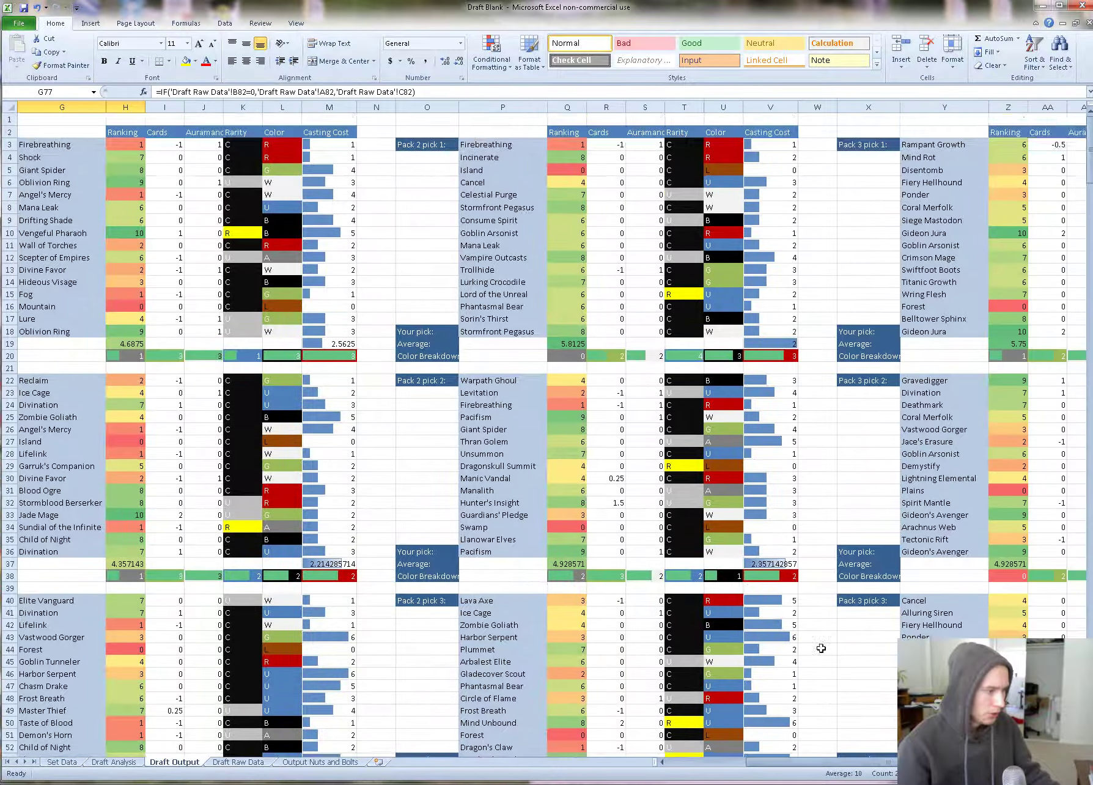
scroll(777, 636, "down", 2)
left_click(882, 719)
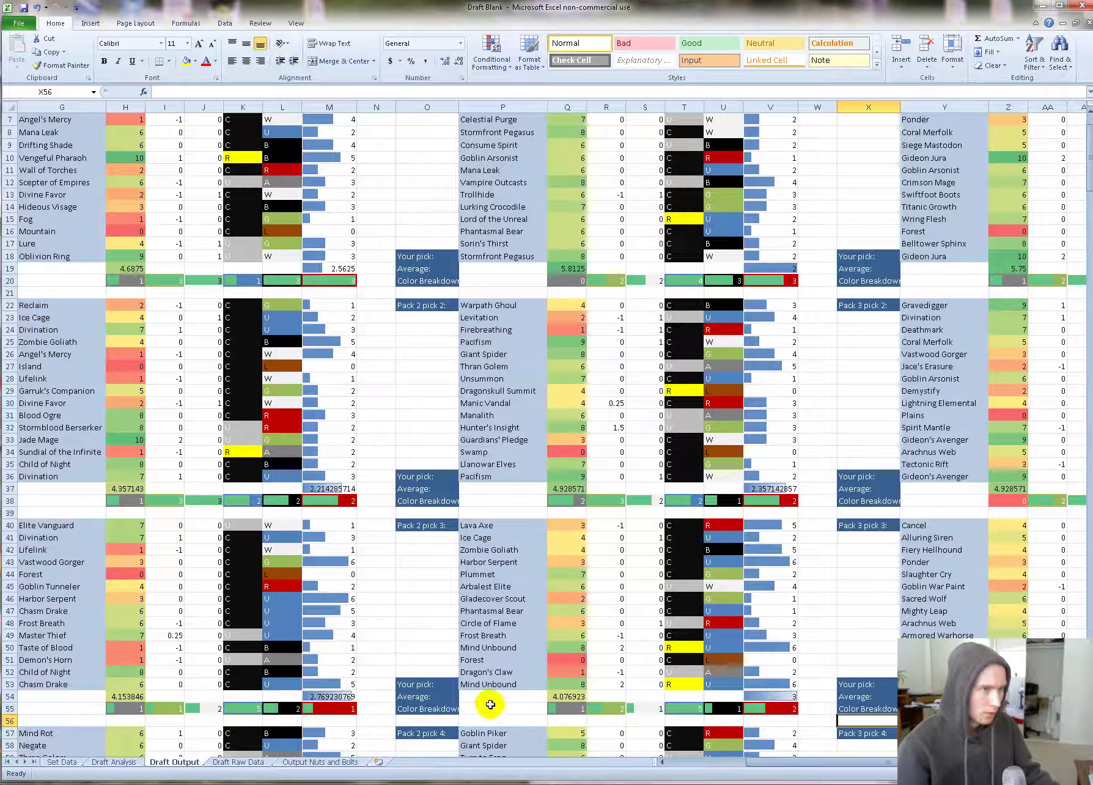
left_click(242, 722)
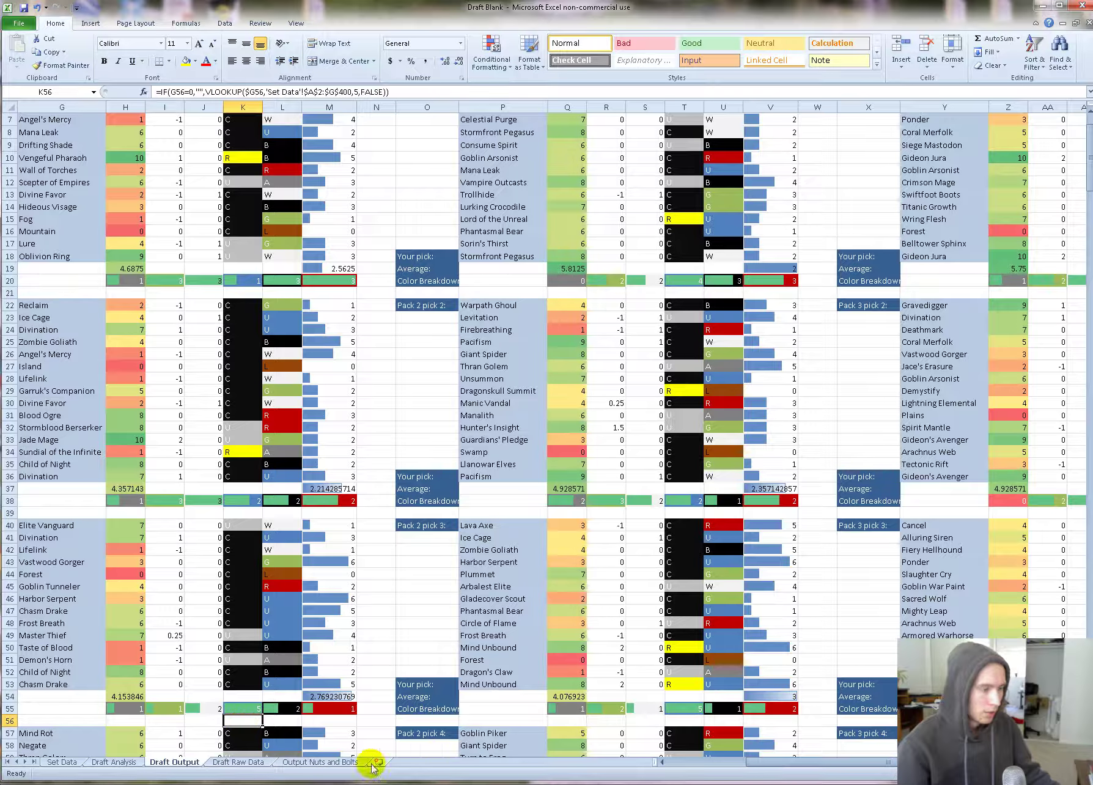
left_click(347, 764)
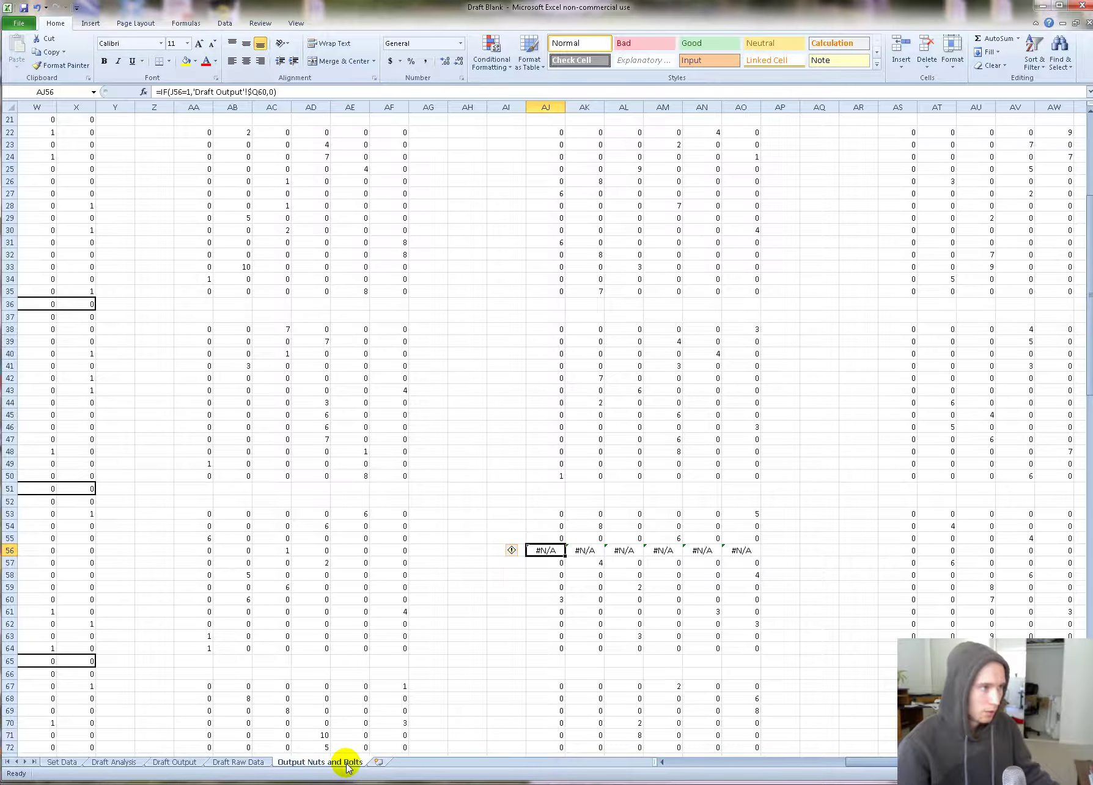
left_click(160, 763)
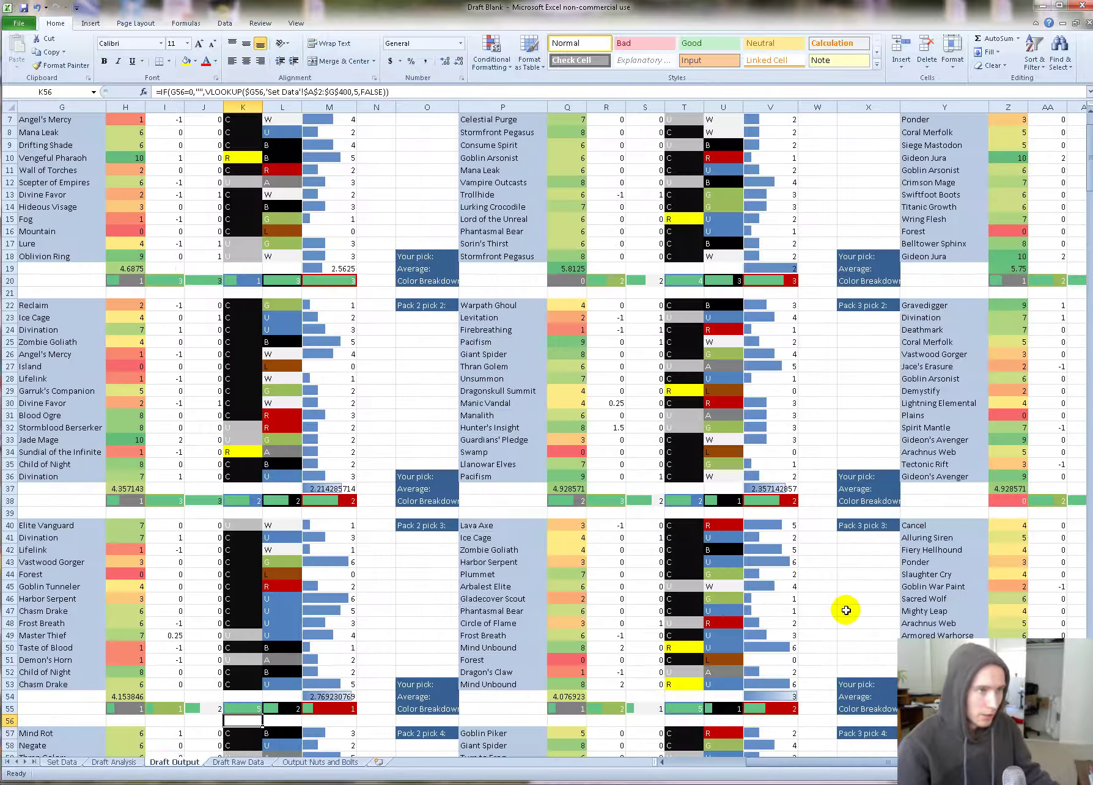
scroll(615, 563, "down", 6)
left_click(570, 547)
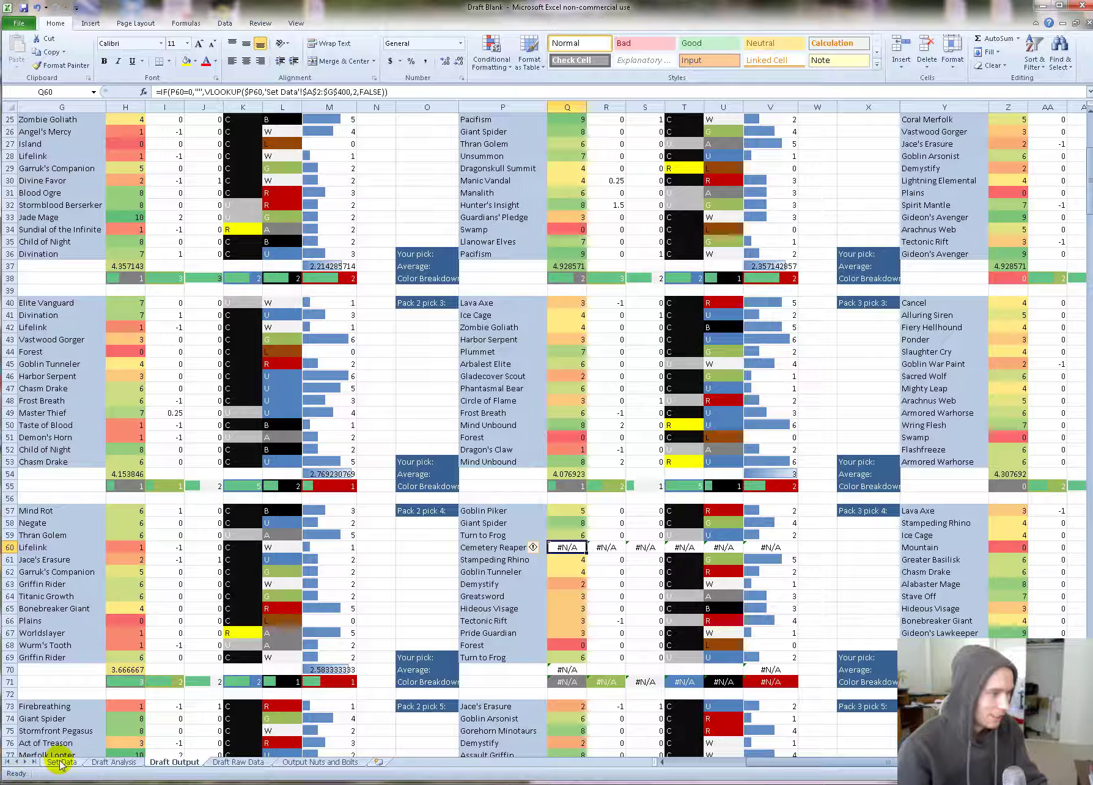
Step: Search the Draft Raw Data sheet for "cemet" and compare the Cemetery Reaper entry with its row on Draft Output
left_click(318, 763)
left_click(252, 764)
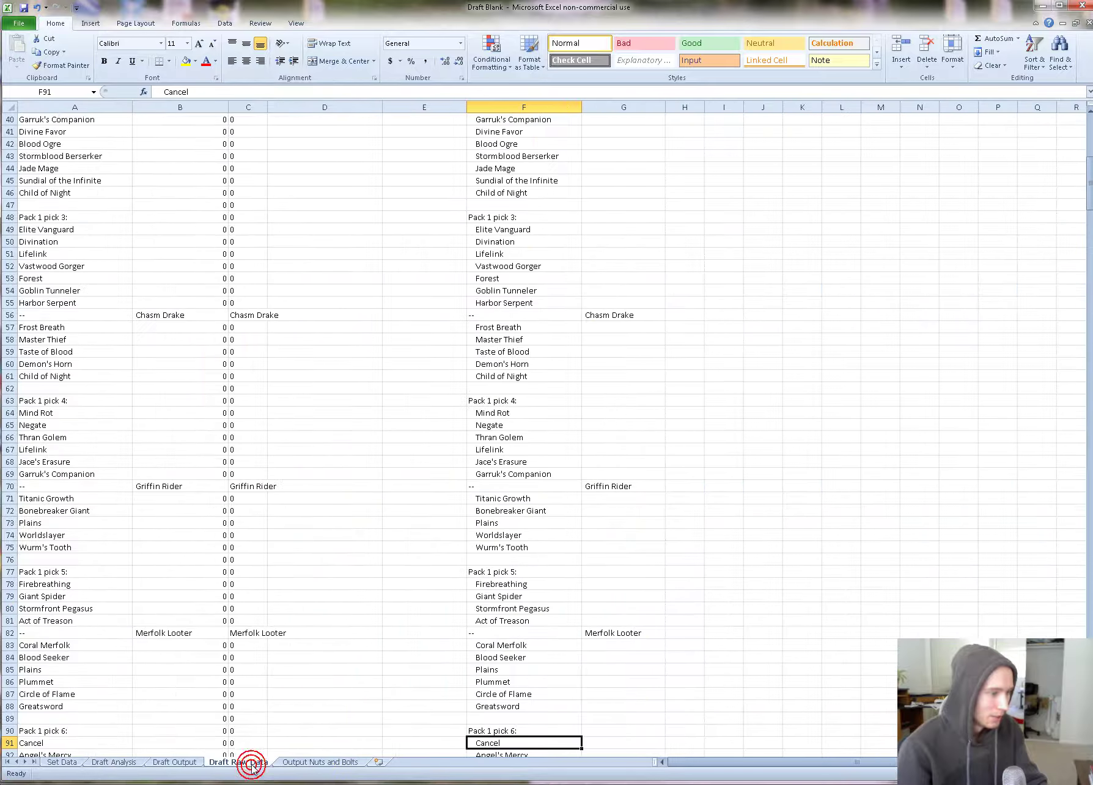
scroll(522, 617, "down", 20)
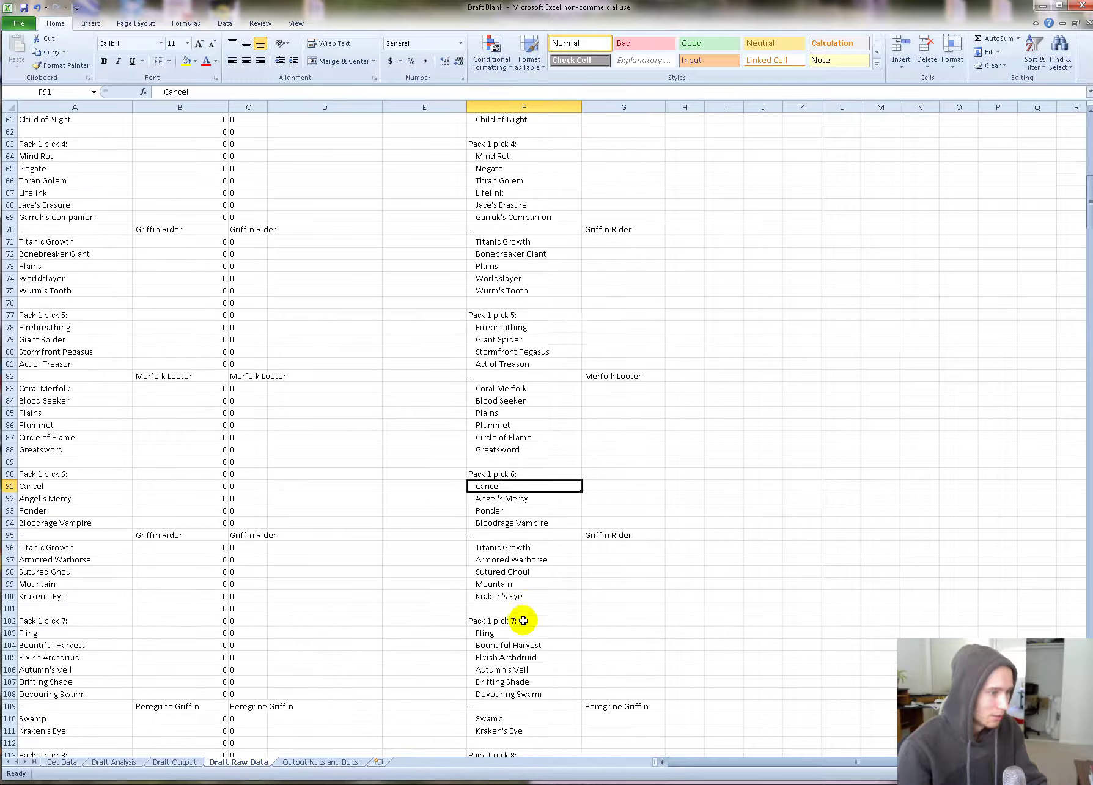
scroll(524, 611, "down", 7)
key("ctrl+f")
type("cemet")
key("Return")
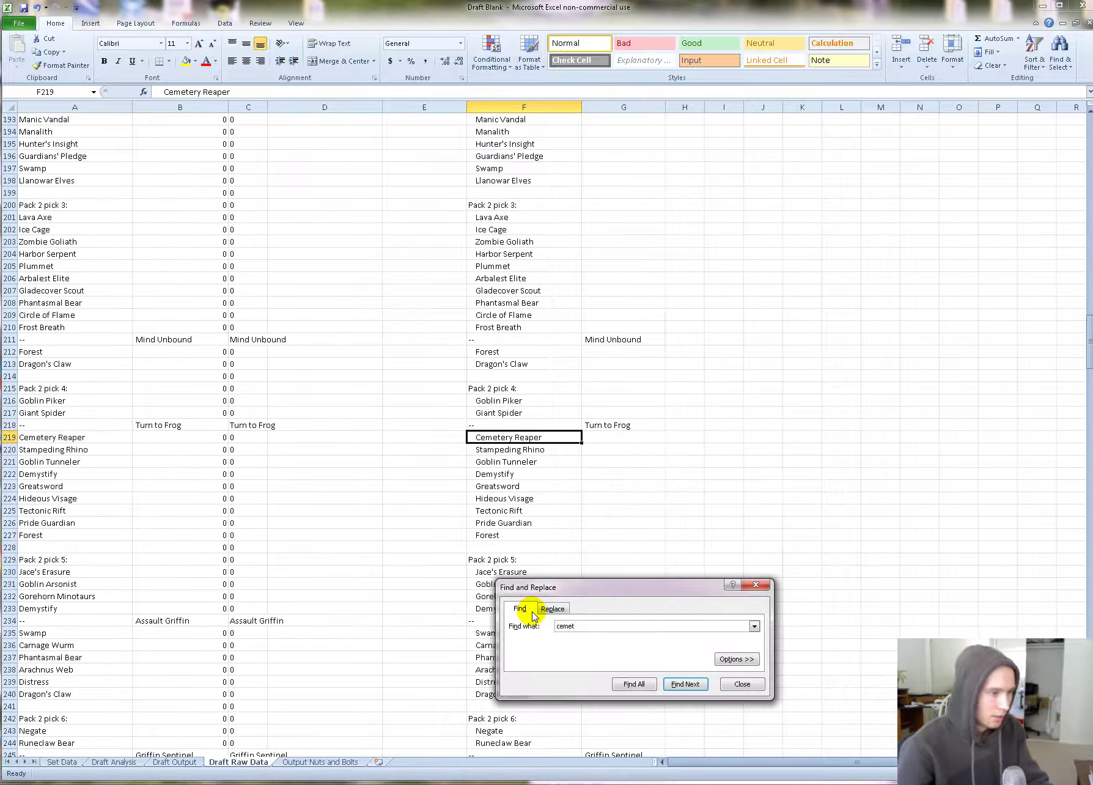
left_click(175, 763)
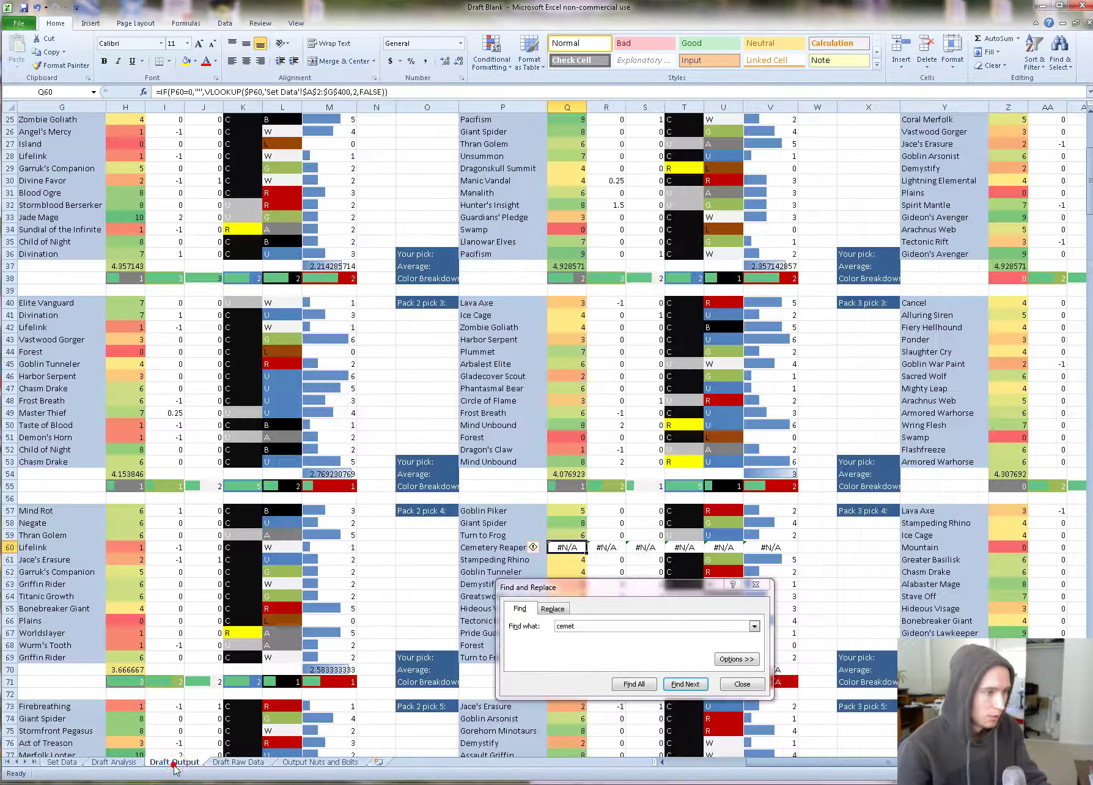
left_click(223, 764)
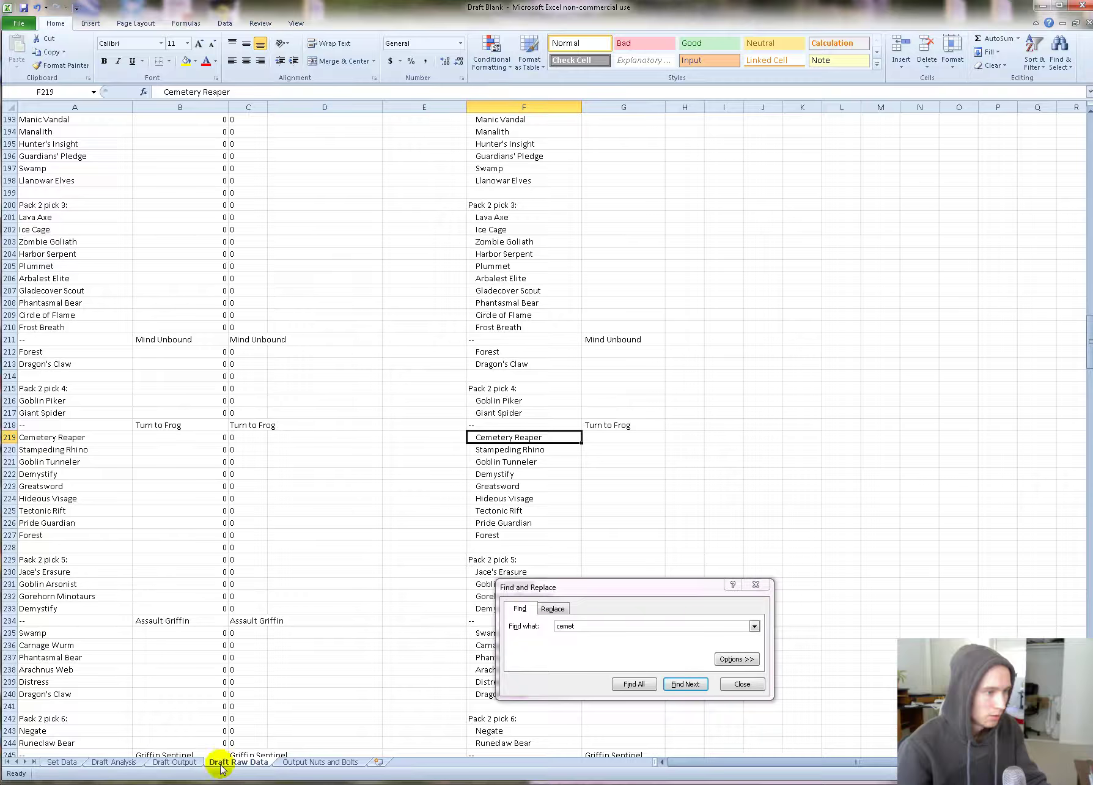
Step: Search the card names on the Set Data sheet for "cemet"
left_click(176, 764)
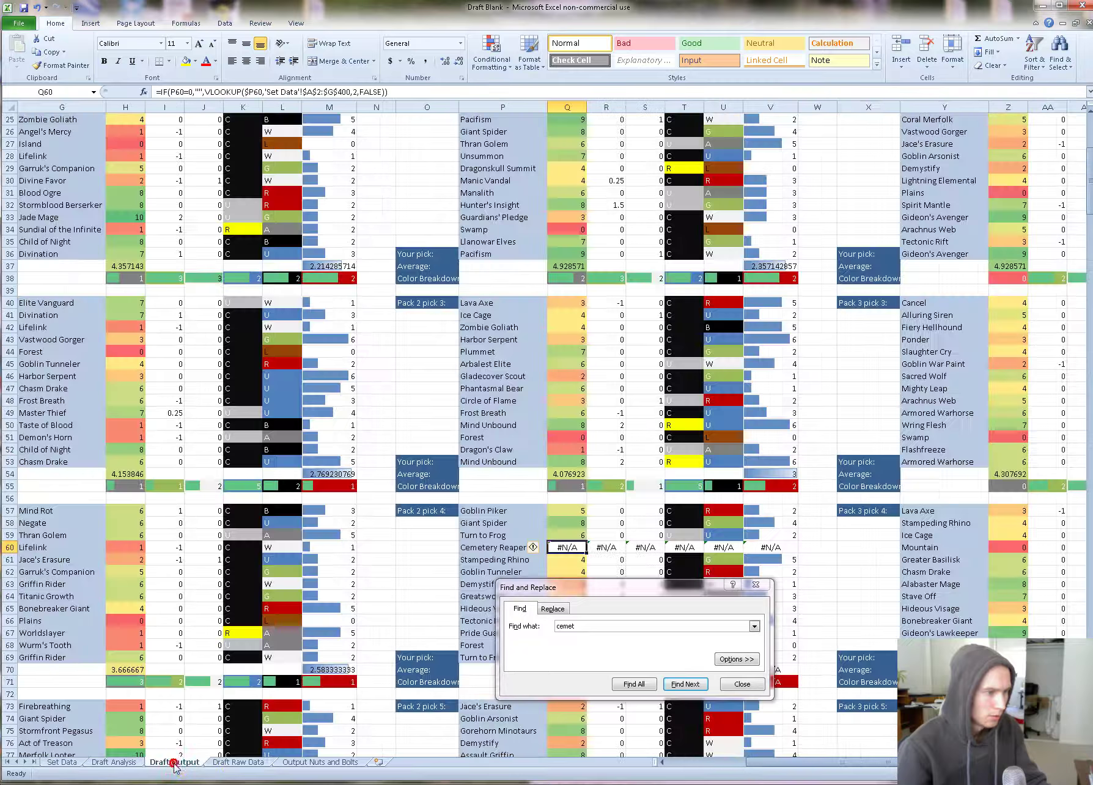
left_click(62, 762)
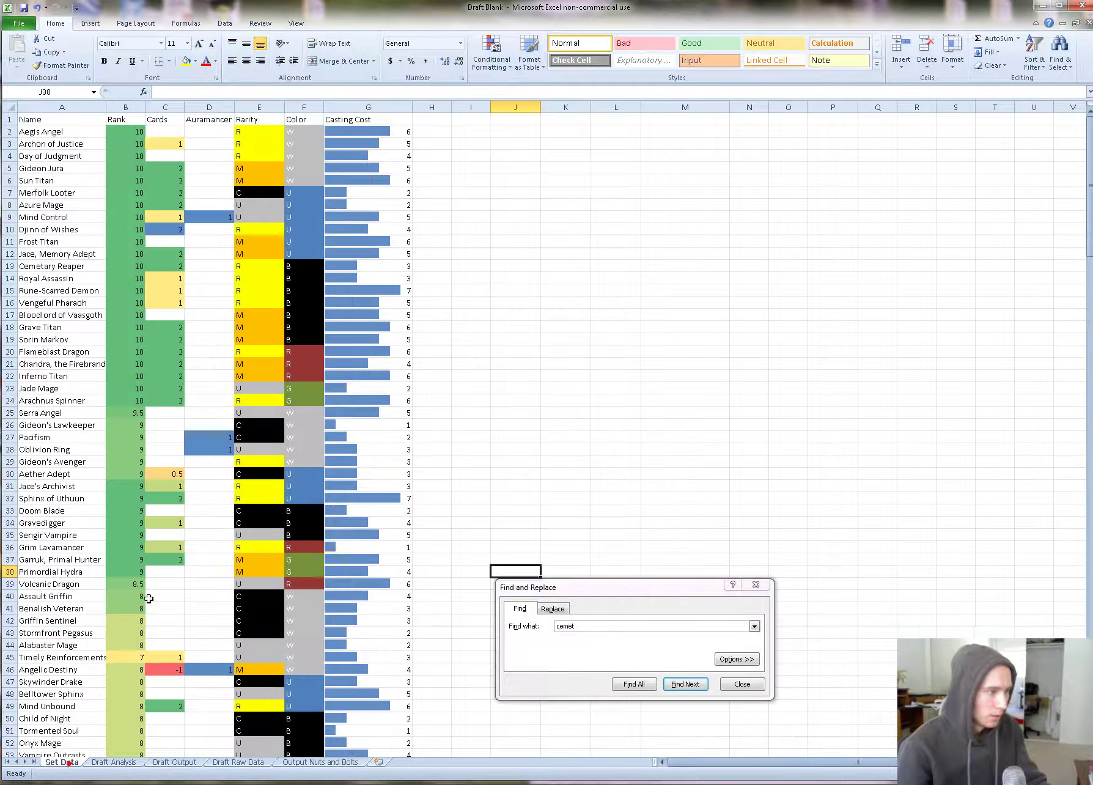
left_click(623, 626)
double_click(624, 625)
type("ce")
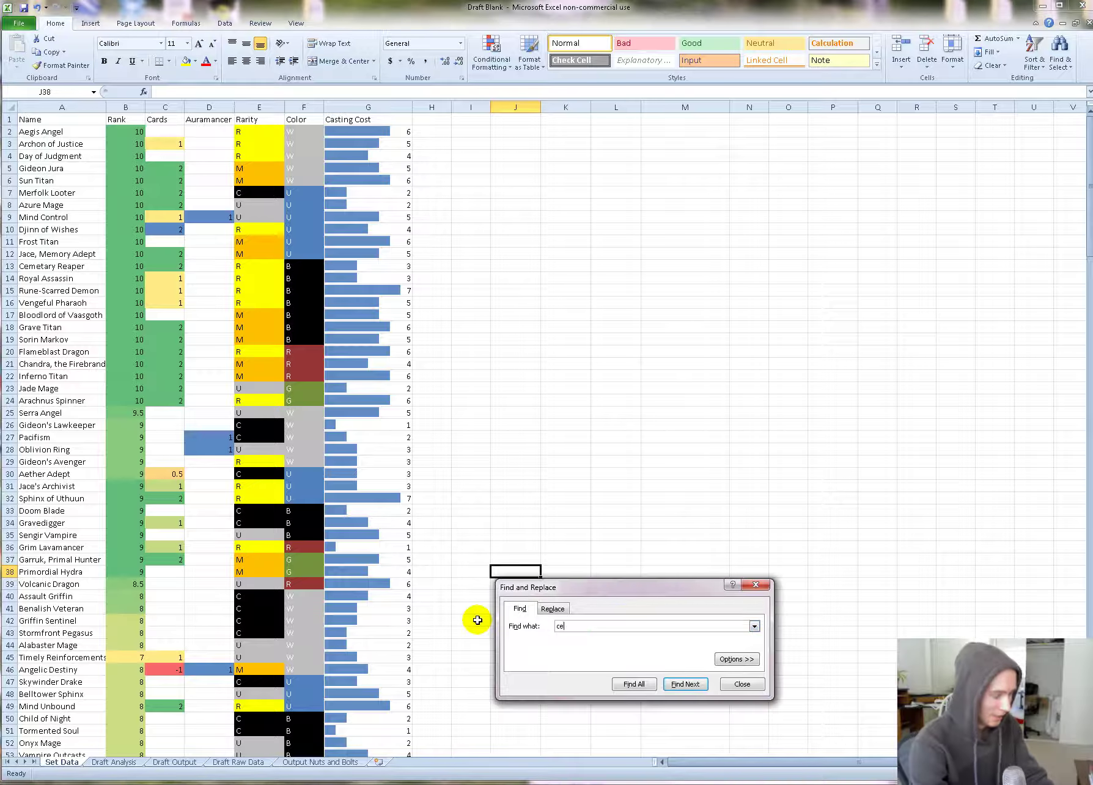
key("Return")
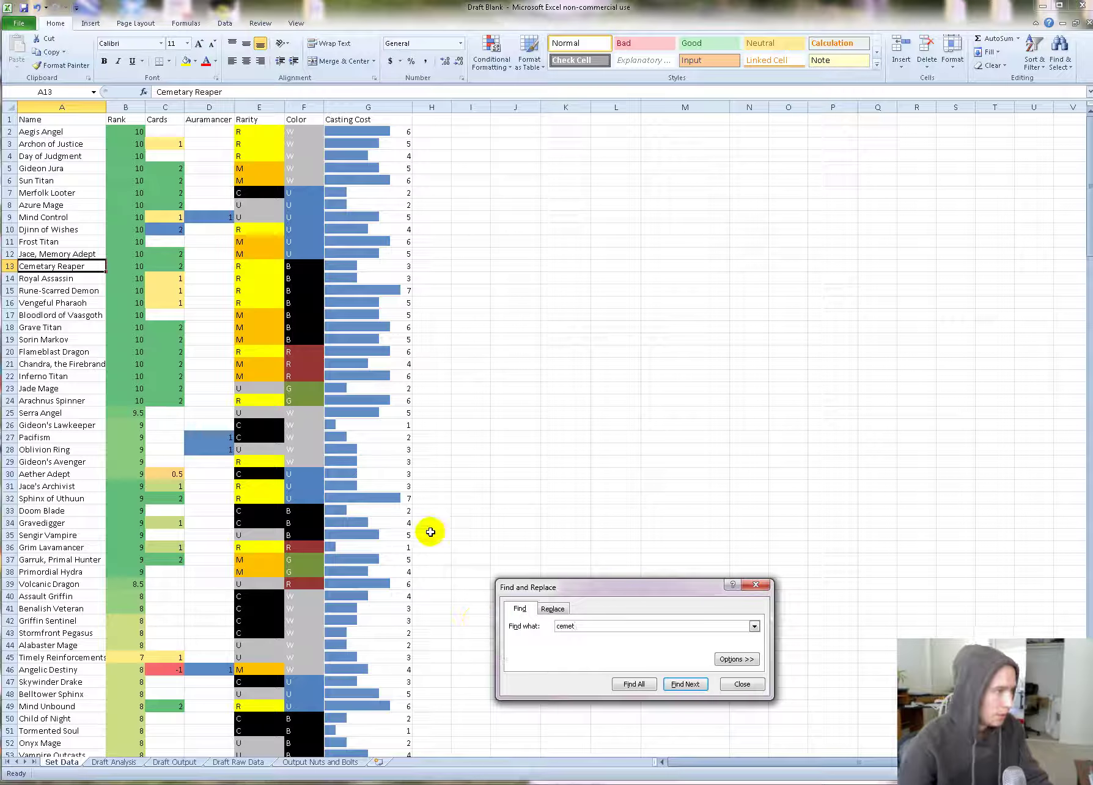
Step: Correct the misspelled card name in cell A13 of Set Data to "Cemetery Reaper" and end the search
left_click(49, 266)
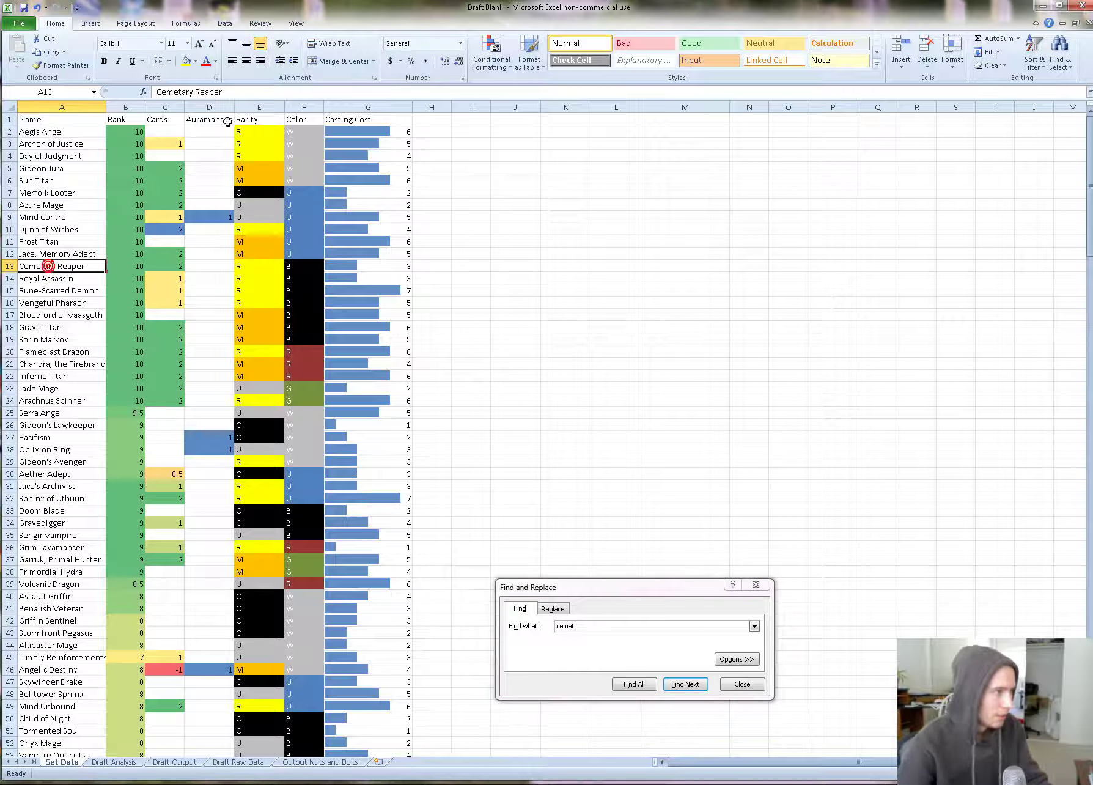
left_click(182, 94)
key("Return")
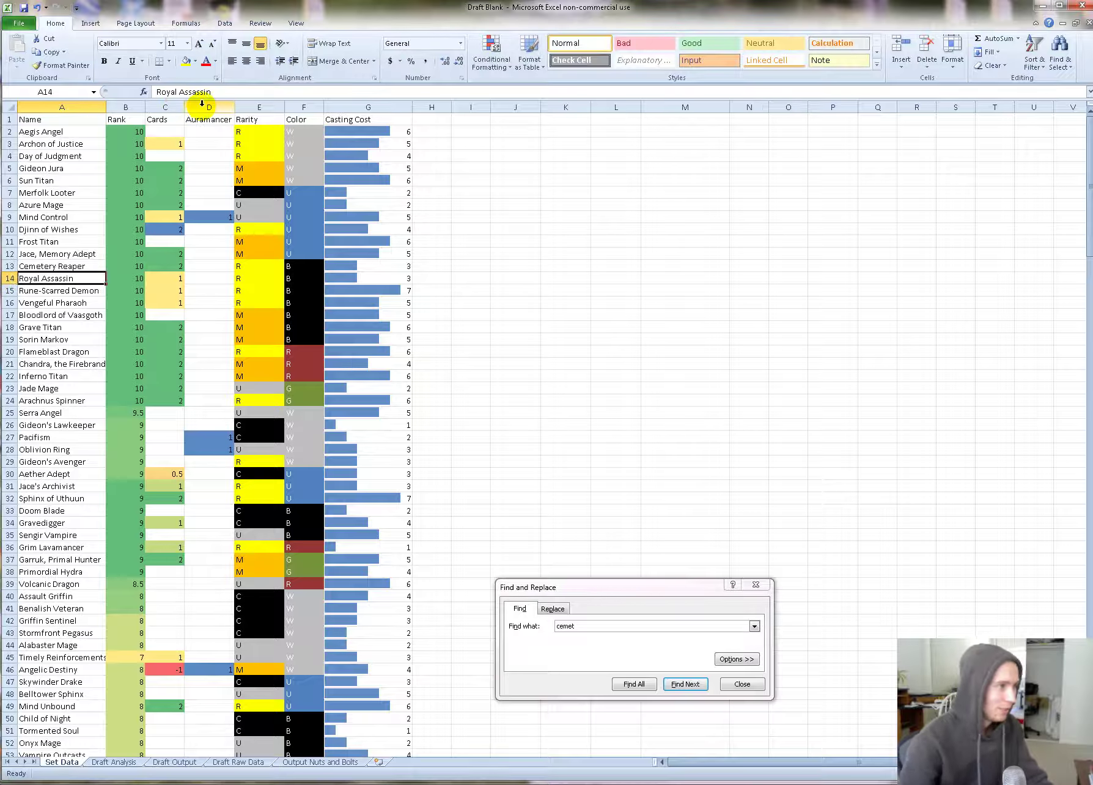
left_click(743, 686)
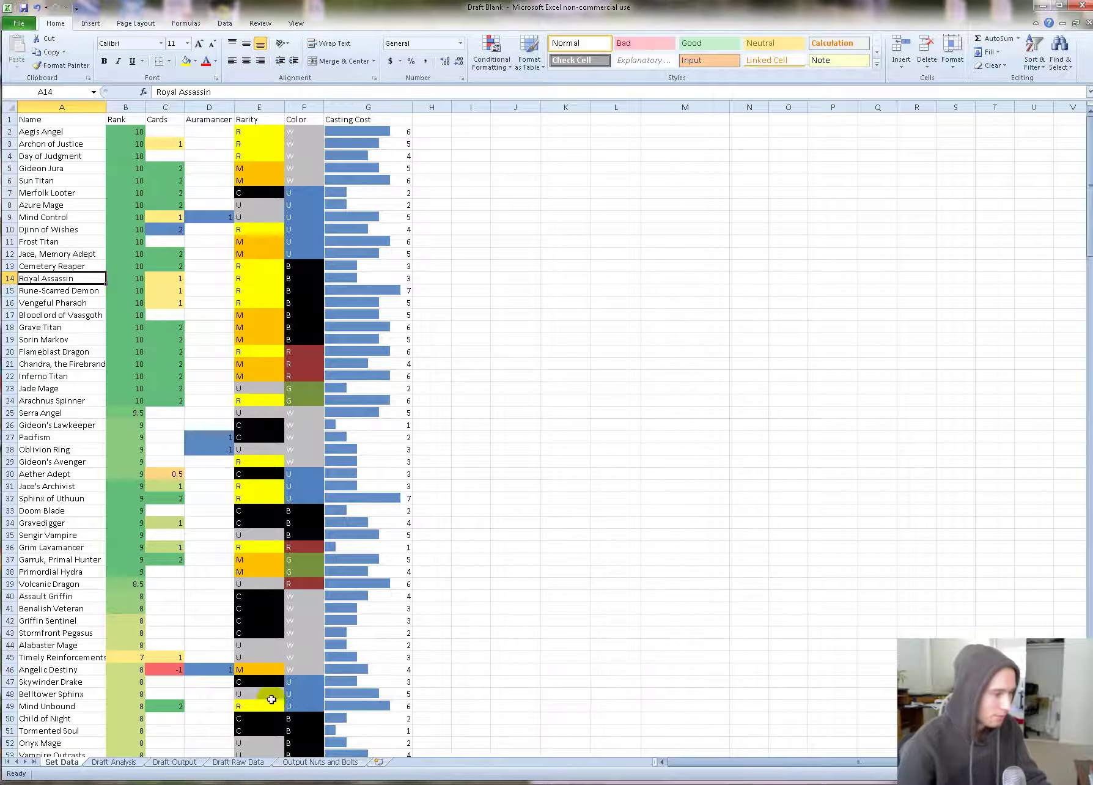
Step: Check the Pack Two Seen row and the per-pack charts on the Draft Analysis sheet
left_click(134, 765)
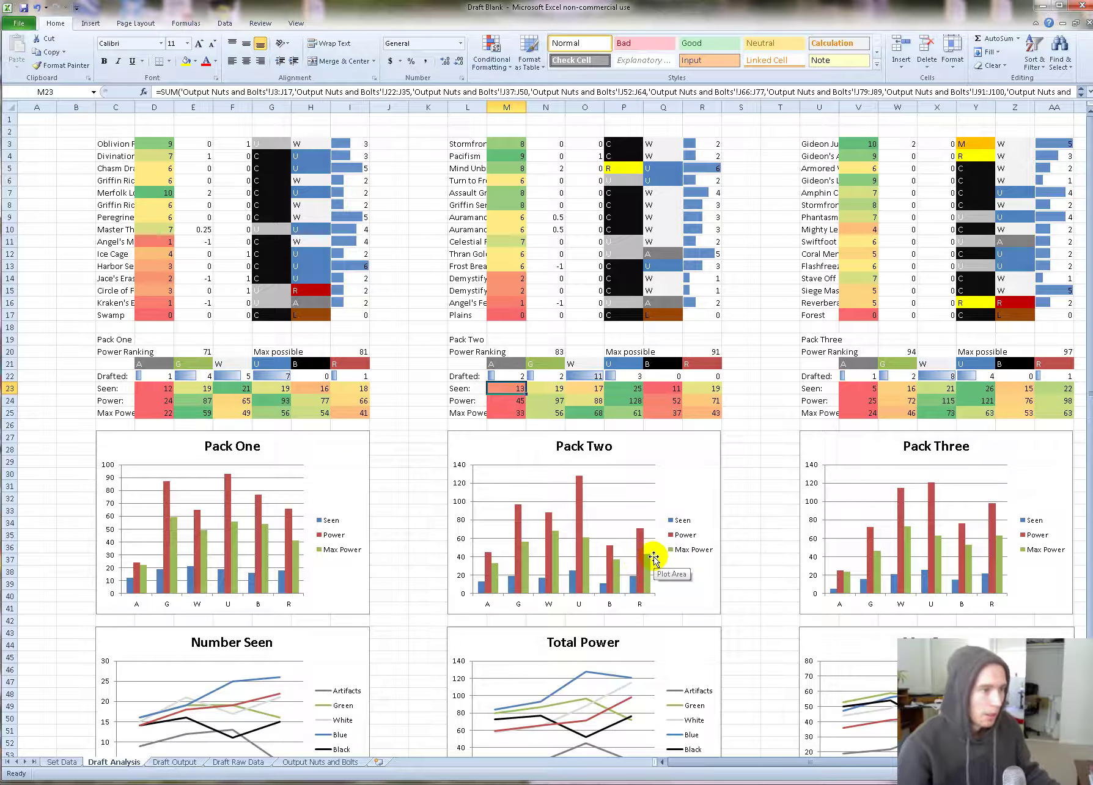
left_click(416, 389)
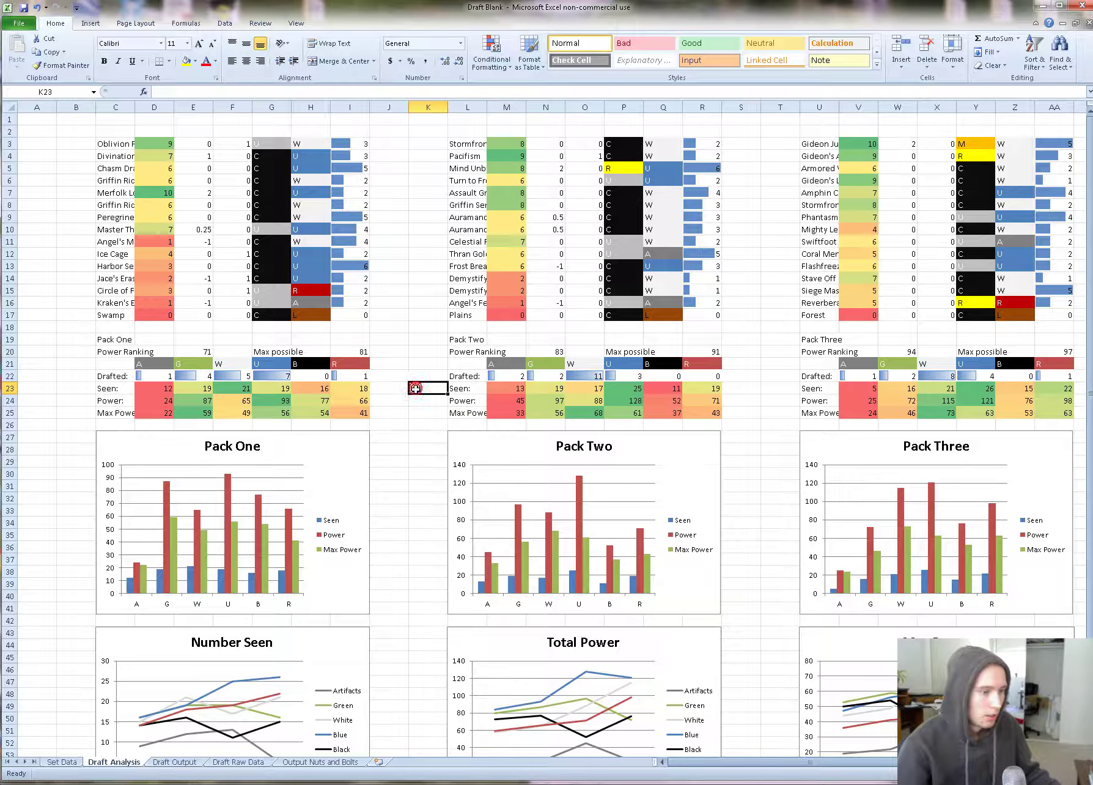
scroll(420, 388, "down", 5)
scroll(419, 396, "up", 2)
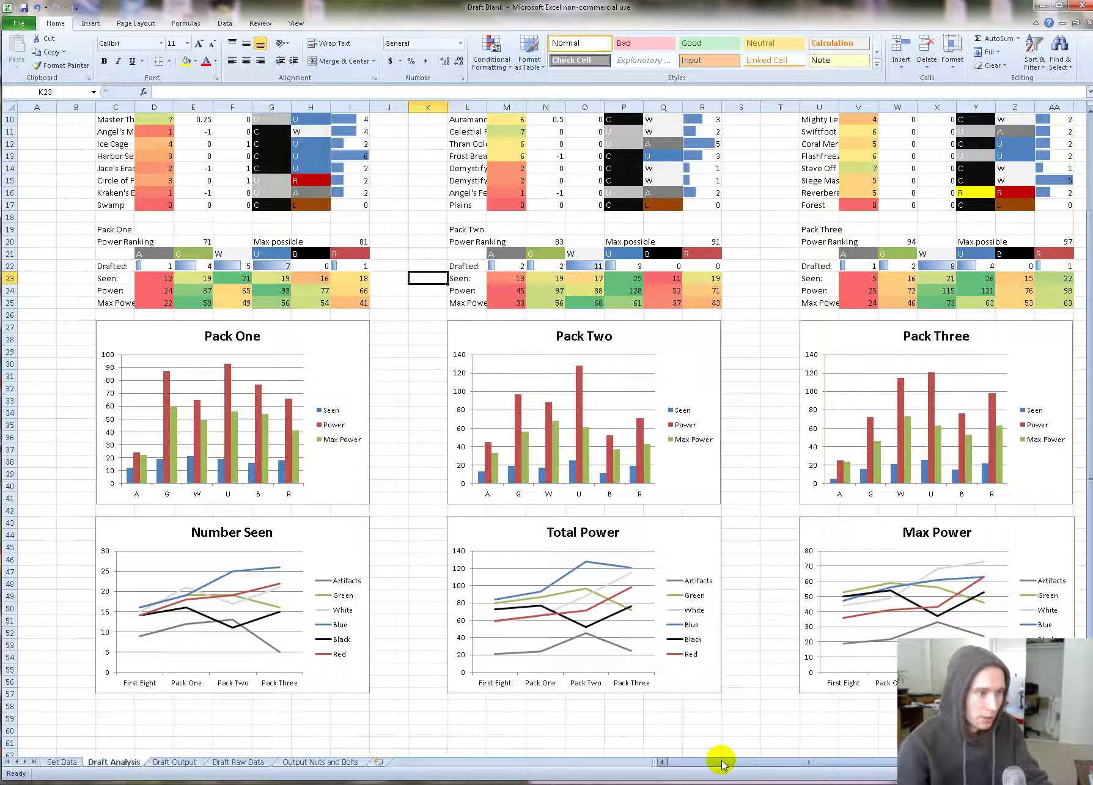
Step: Examine the Overall table's Max Power and Power for green, white and blue, plus blue's Seen count
left_click_drag(721, 764, 842, 749)
scroll(814, 644, "up", 3)
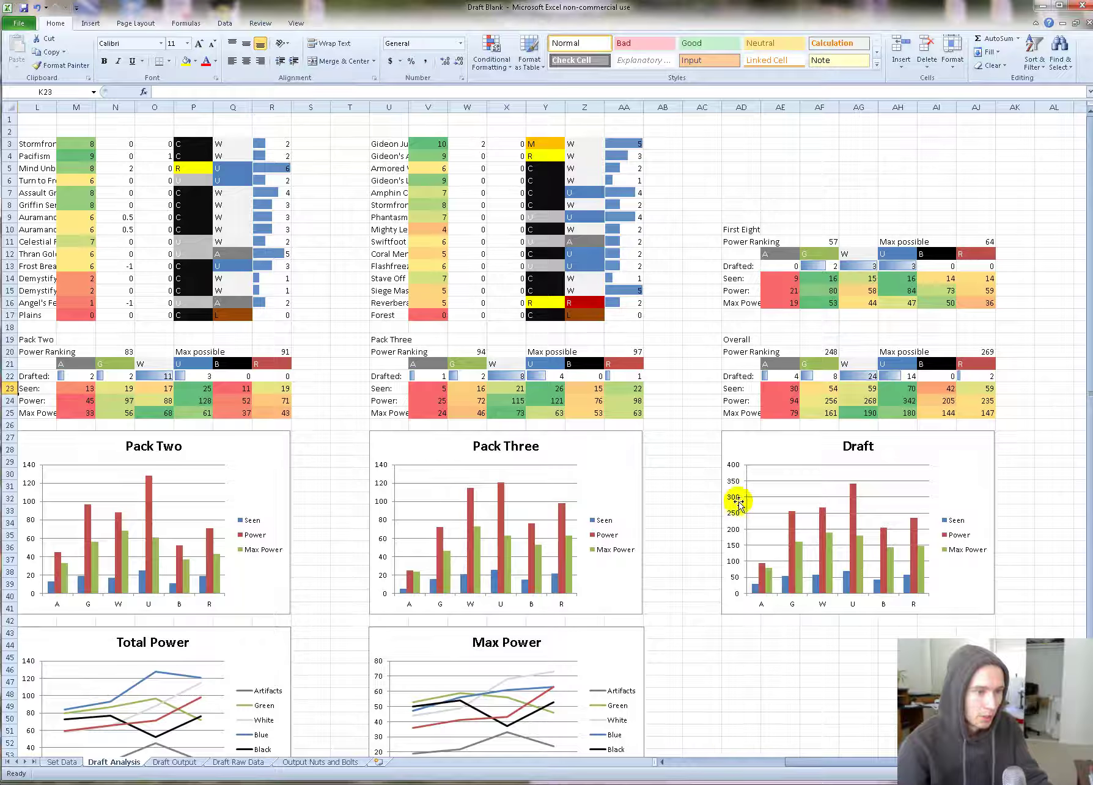
left_click_drag(855, 413, 892, 413)
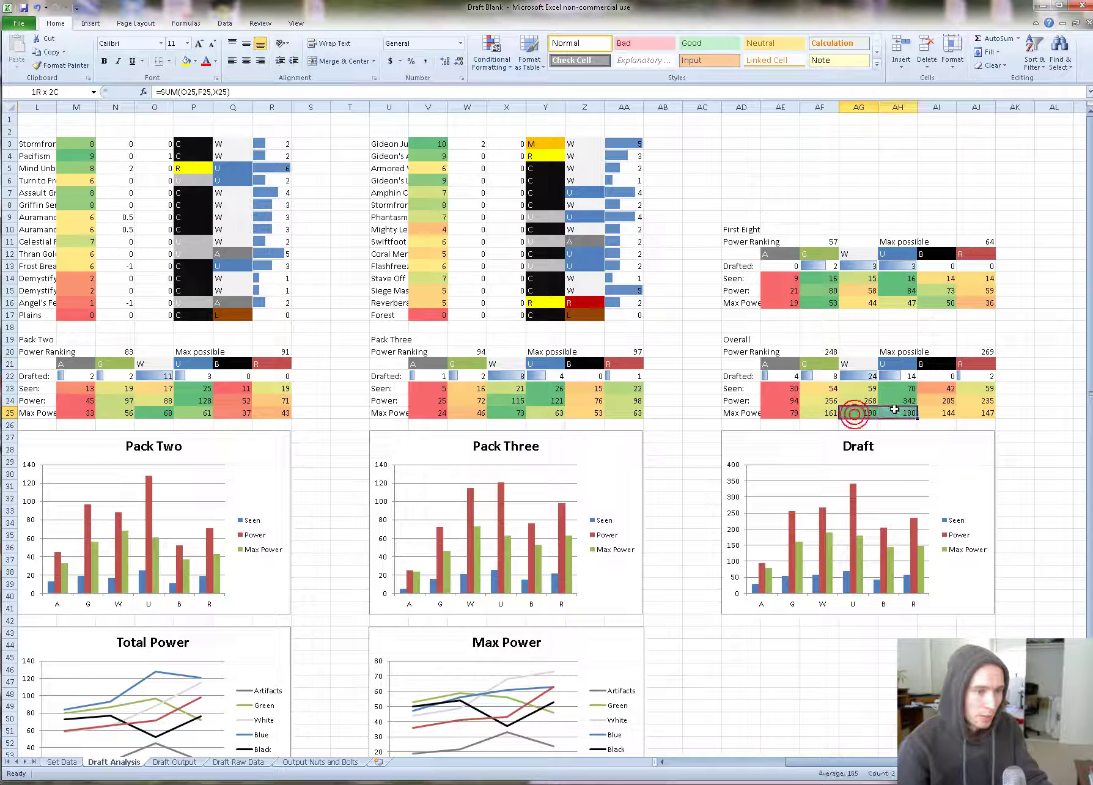
left_click(868, 423)
left_click(819, 413)
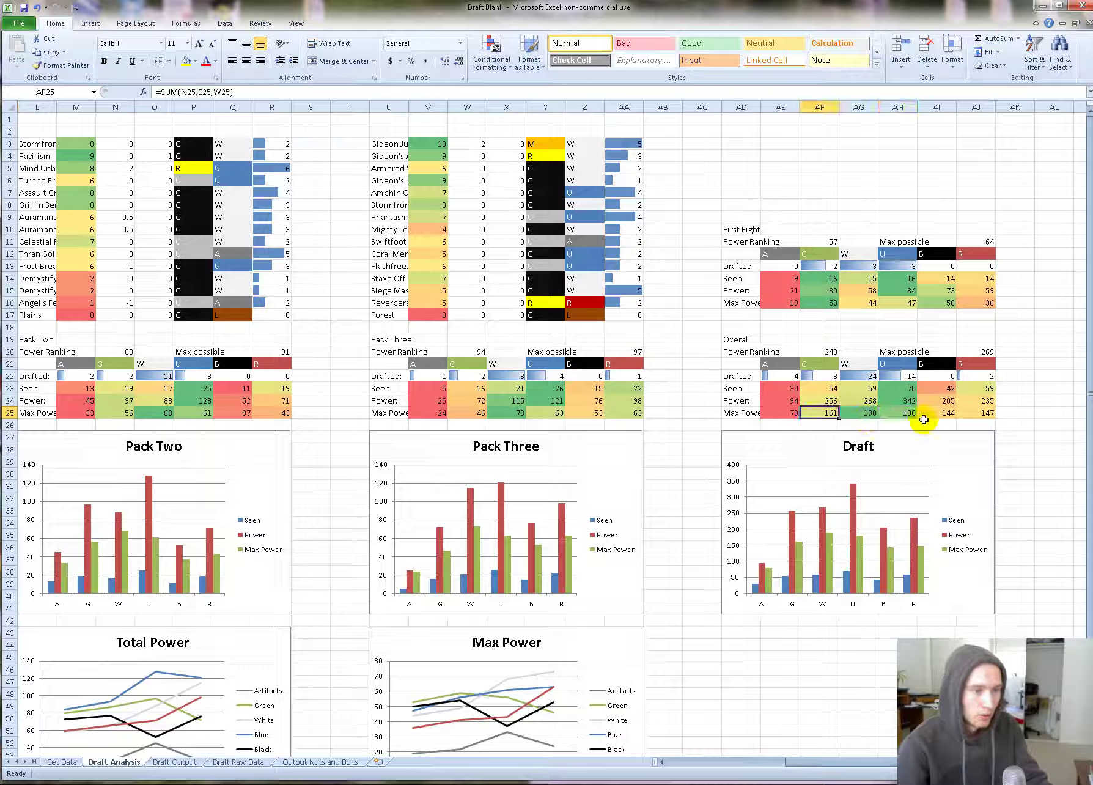
left_click_drag(859, 401, 898, 401)
left_click(910, 401)
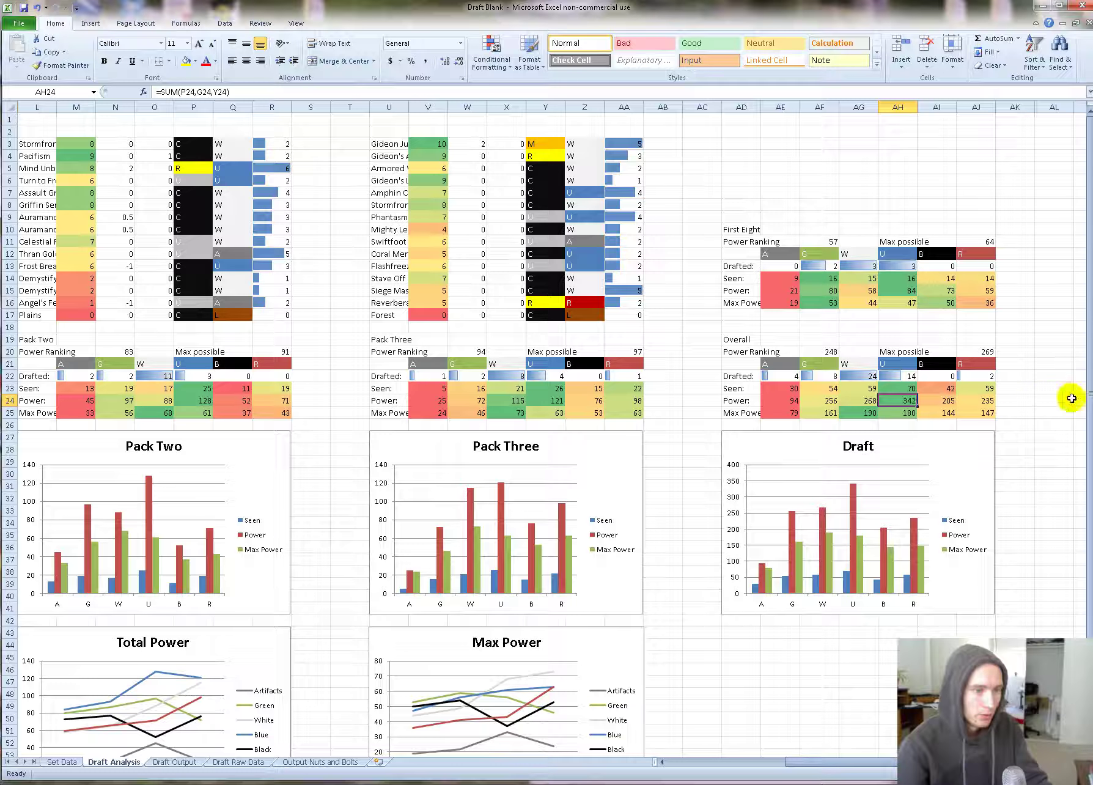
left_click(904, 390)
left_click(1054, 389)
left_click_drag(844, 762, 738, 762)
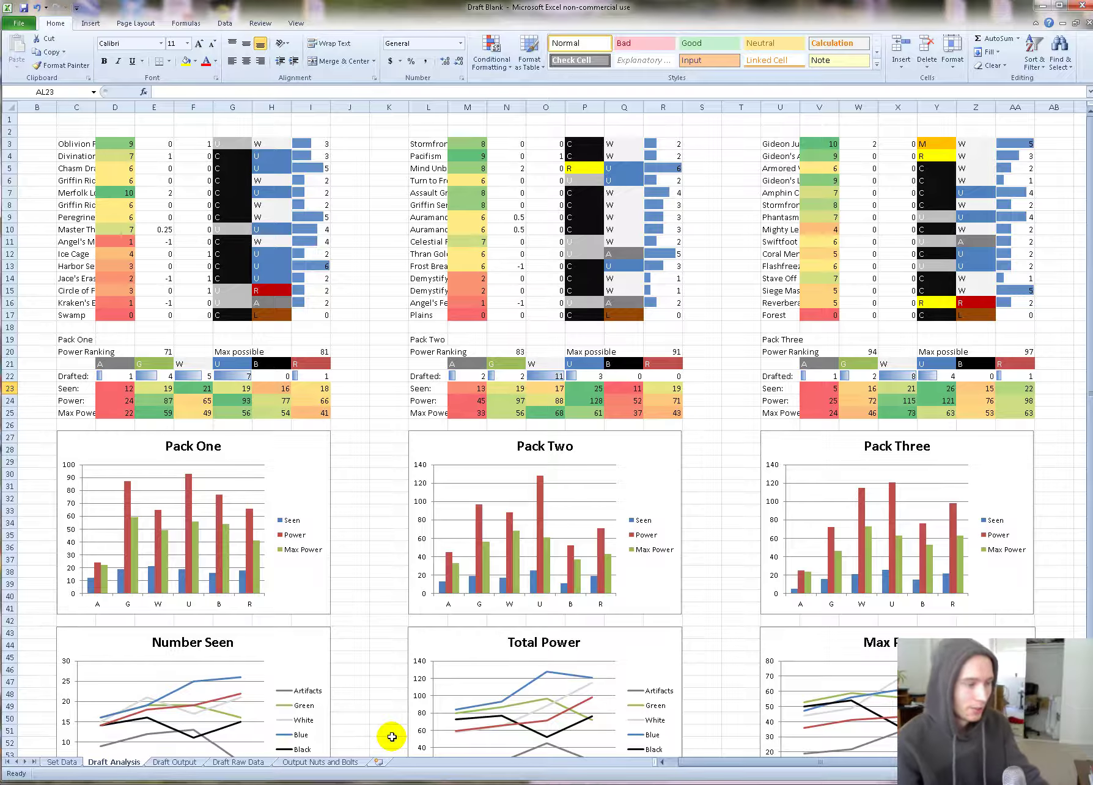
Step: Look over the Output Nuts and Bolts, Draft Raw Data and Draft Output sheets, then return to Draft Analysis
left_click(337, 761)
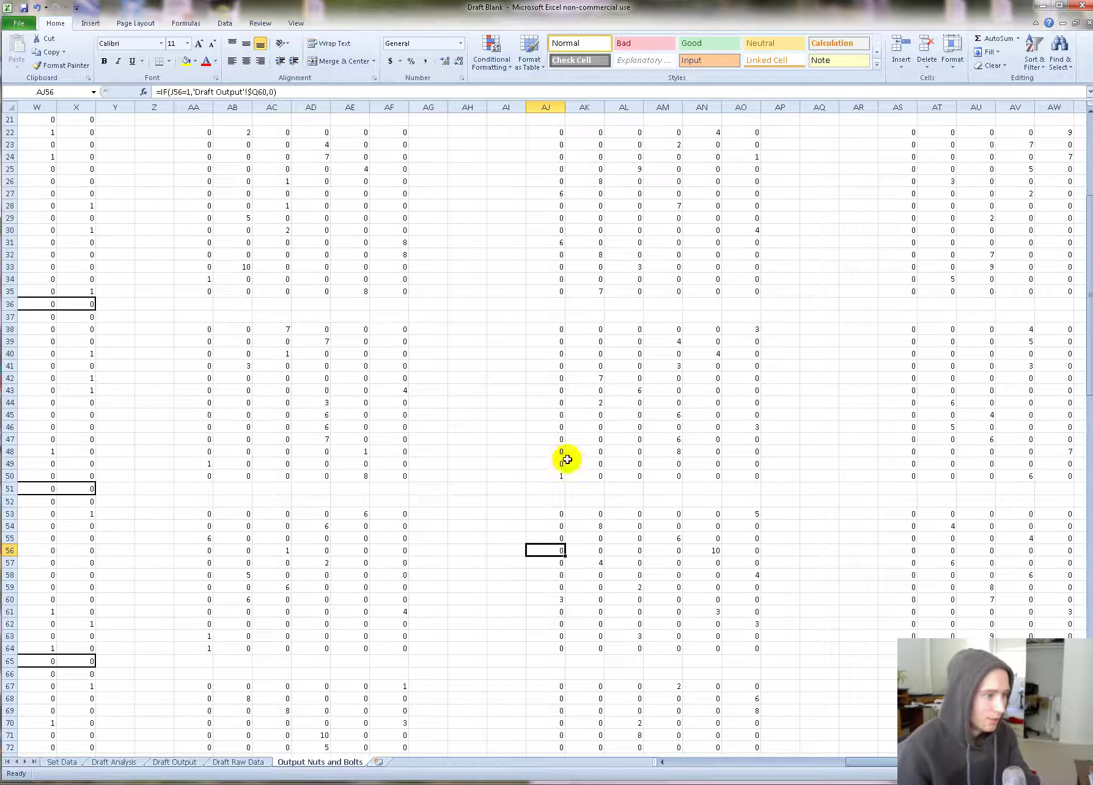
left_click(251, 764)
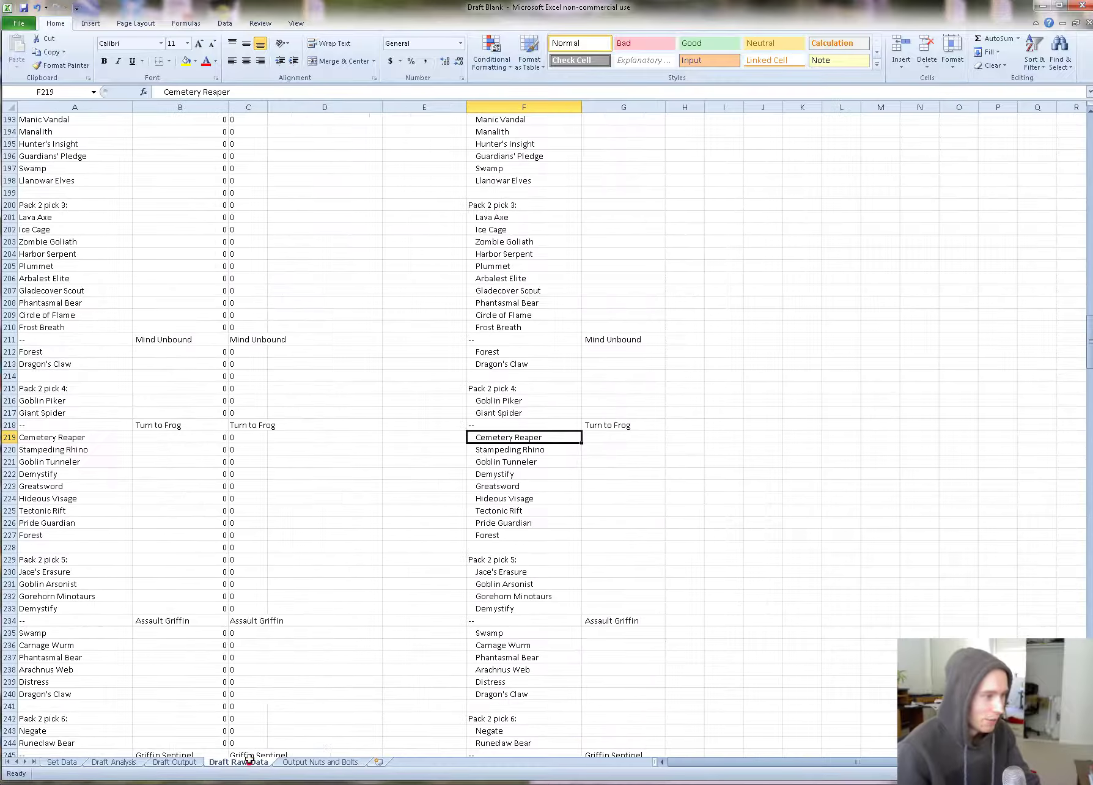
left_click(179, 764)
left_click(105, 762)
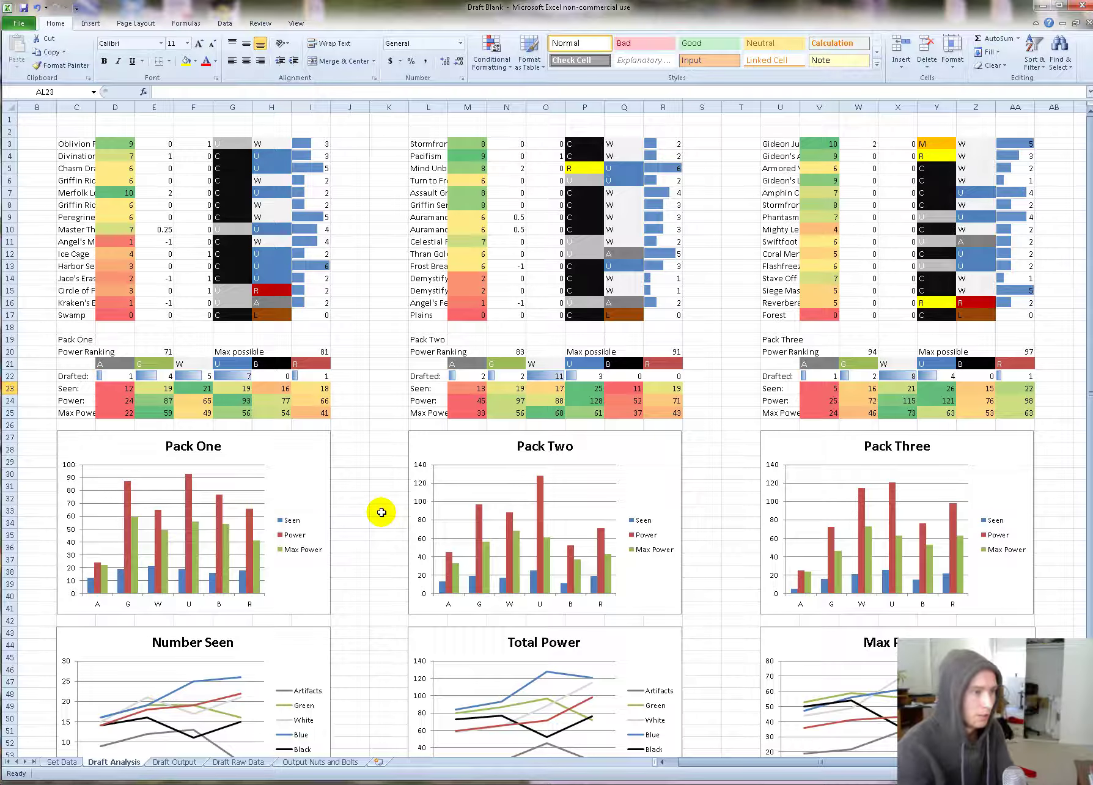
Step: Compare blue's First Eight power with the Overall Seen counts for white, blue, black and red
left_click_drag(753, 763, 861, 747)
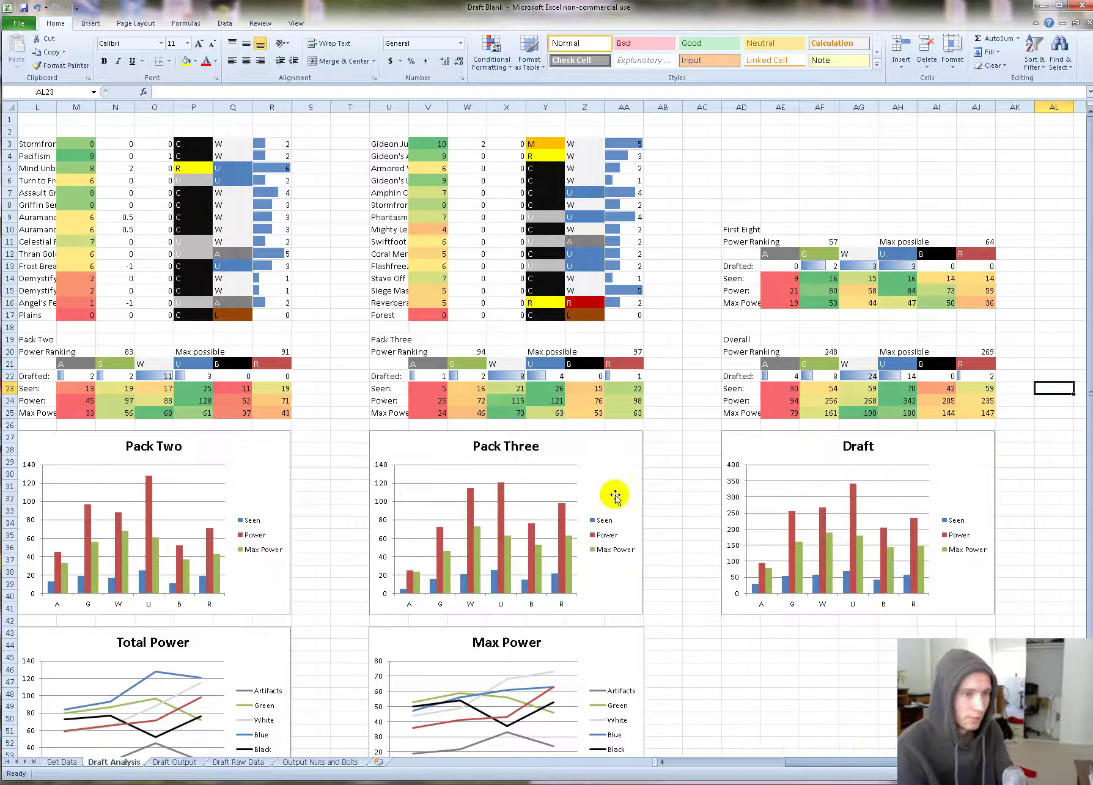
left_click(905, 291)
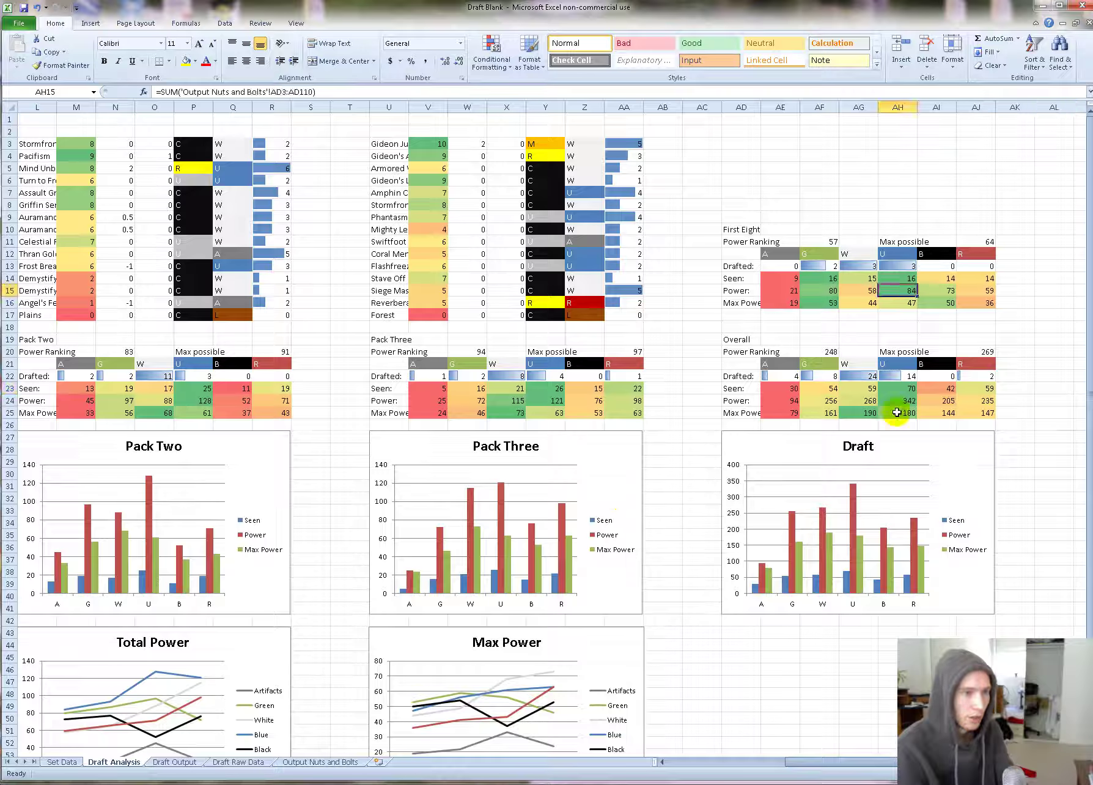
mouse_move(901, 398)
left_mouse_down()
mouse_move(860, 412)
mouse_move(866, 389)
mouse_move(900, 388)
left_mouse_up()
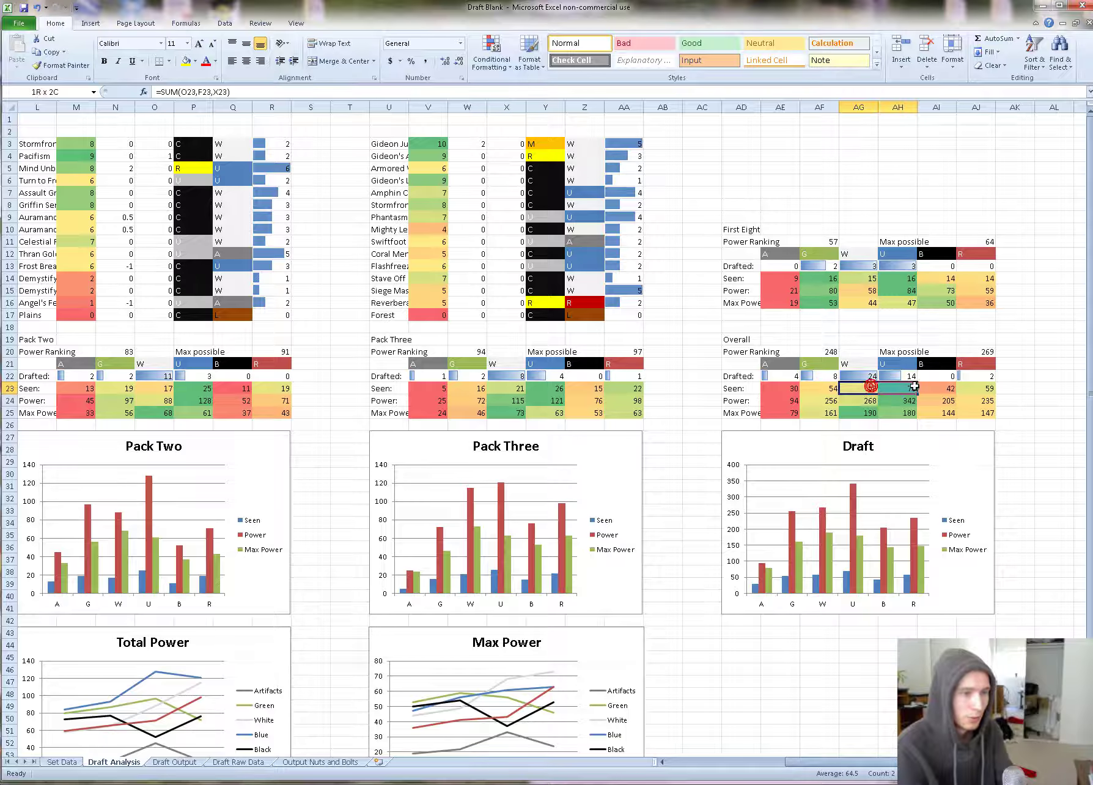
mouse_move(883, 762)
left_mouse_down()
mouse_move(766, 760)
mouse_move(885, 760)
left_mouse_up()
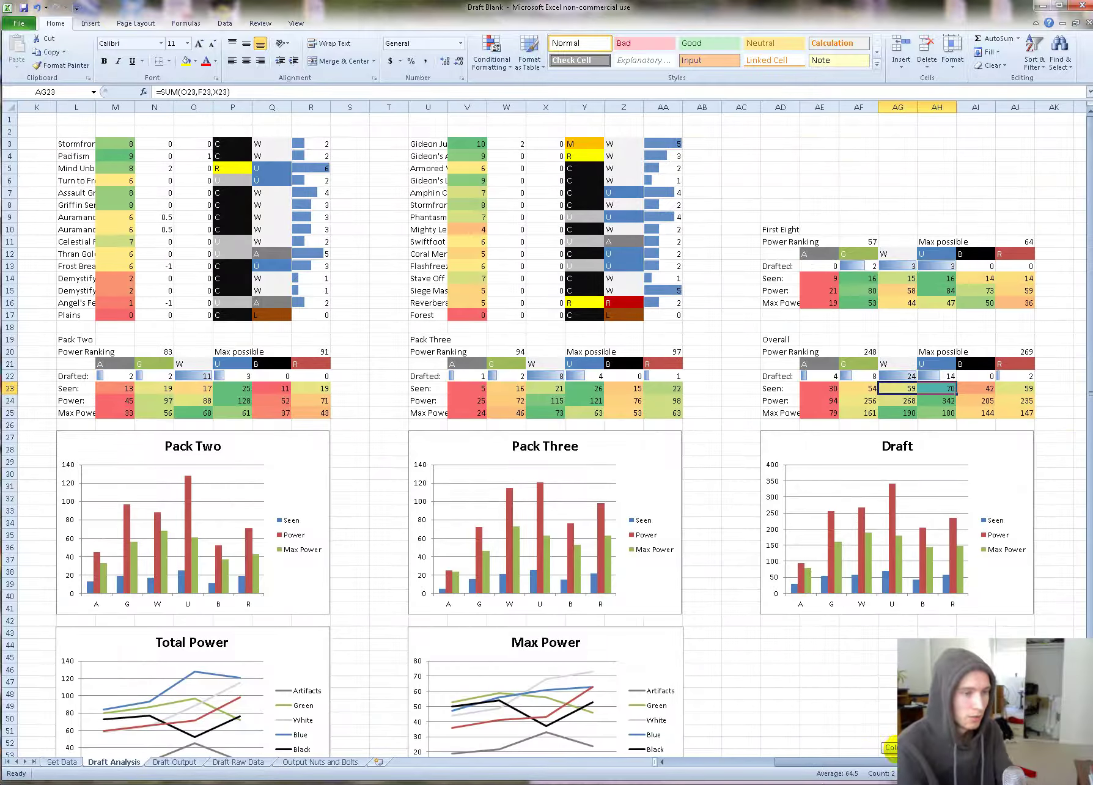
mouse_move(885, 760)
left_mouse_down()
mouse_move(764, 760)
mouse_move(902, 757)
left_mouse_up()
left_click_drag(871, 387, 889, 387)
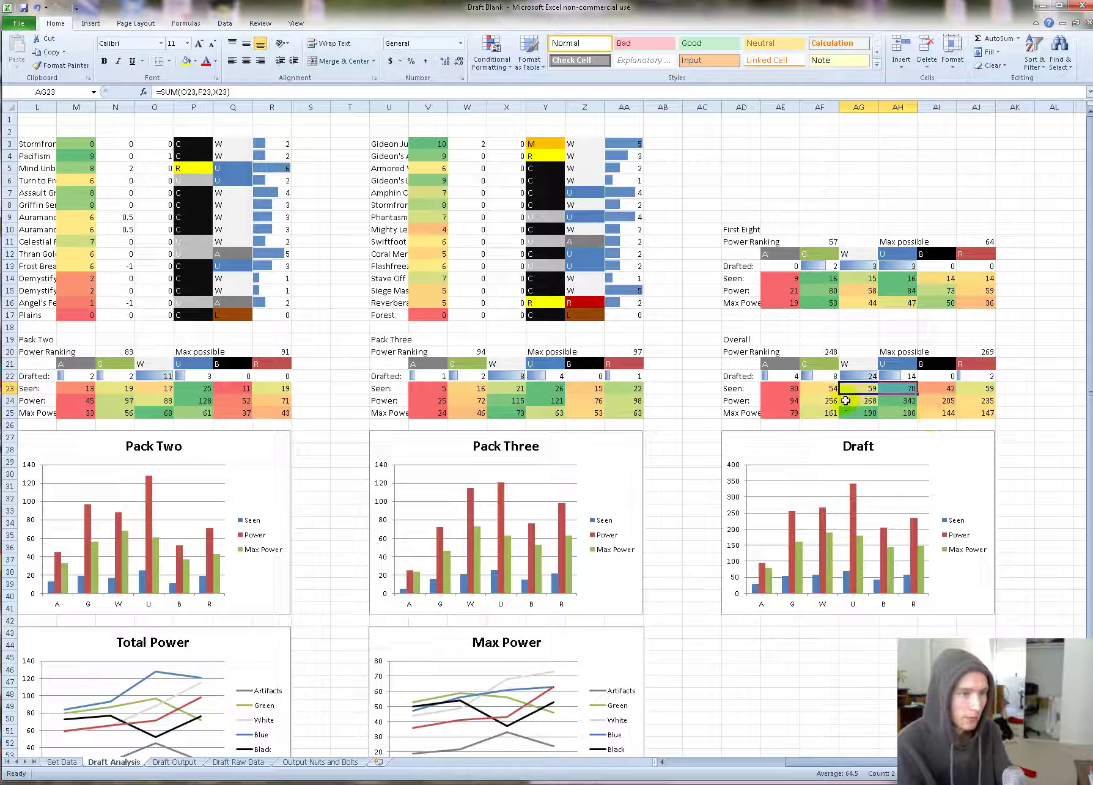
left_click_drag(929, 389, 980, 388)
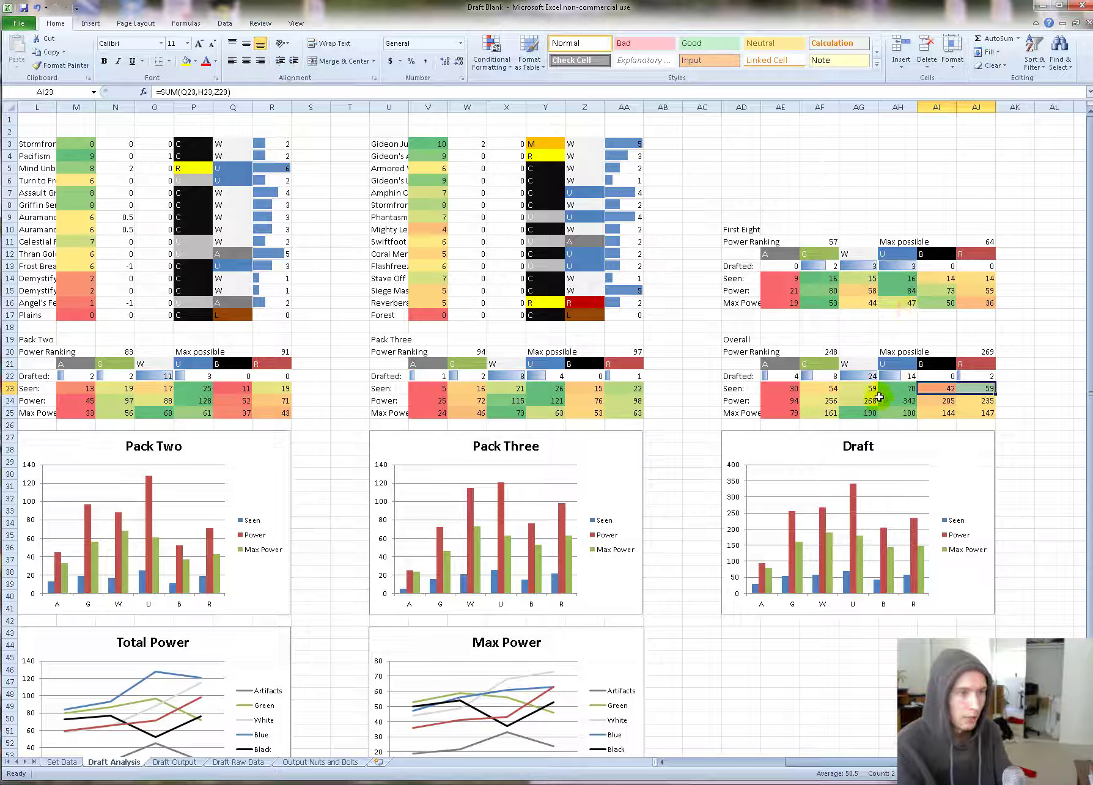
Step: Compare blue's Seen and Power values in the First Eight table with white's Seen, Power and Max Power
left_click_drag(897, 279, 901, 291)
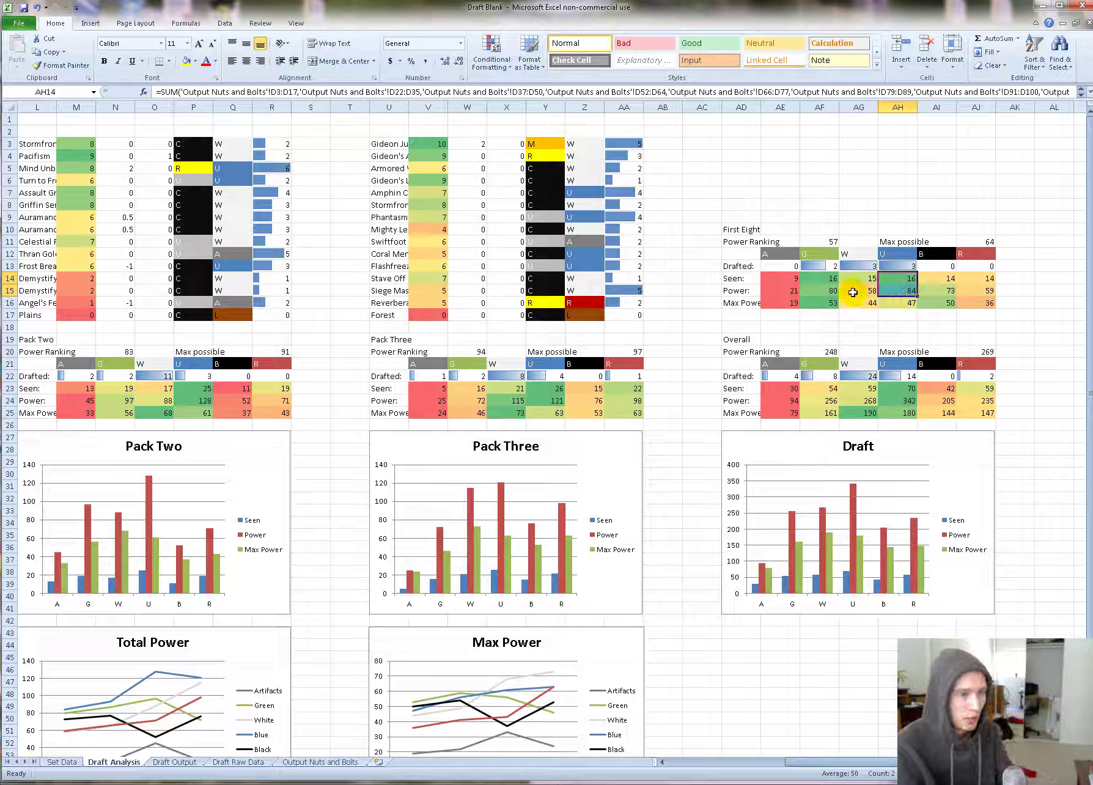
left_click_drag(868, 290, 870, 282)
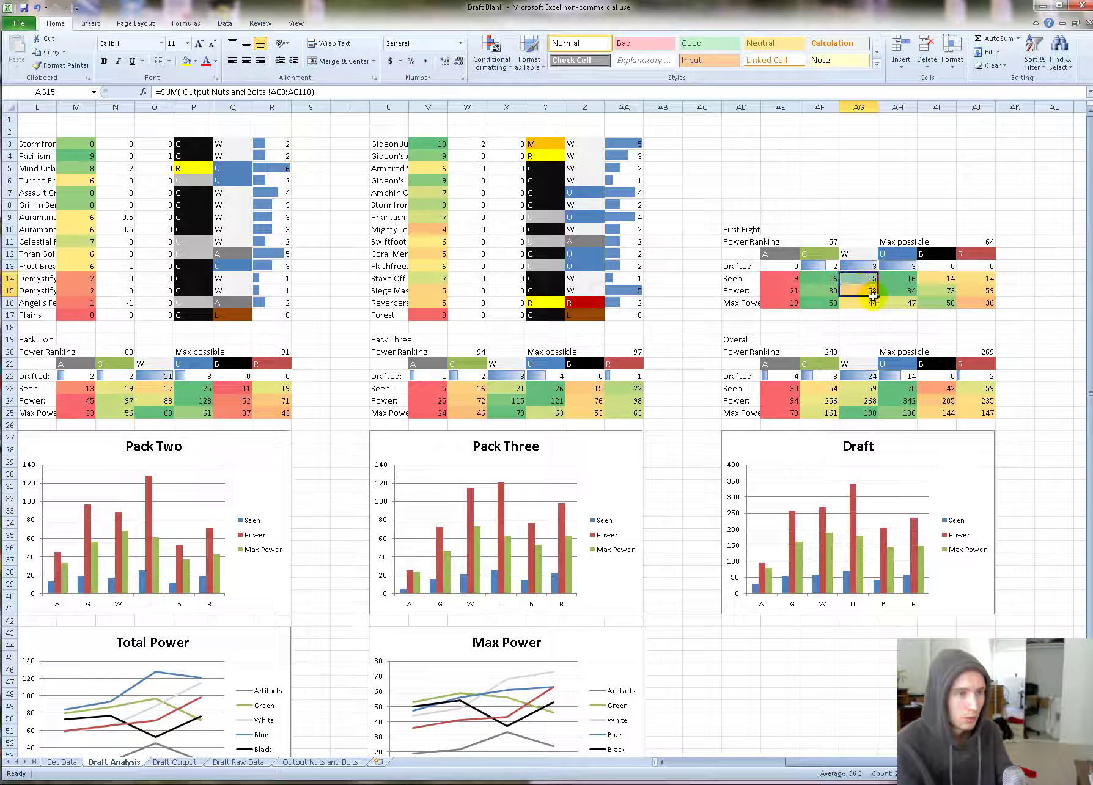
left_click(872, 303)
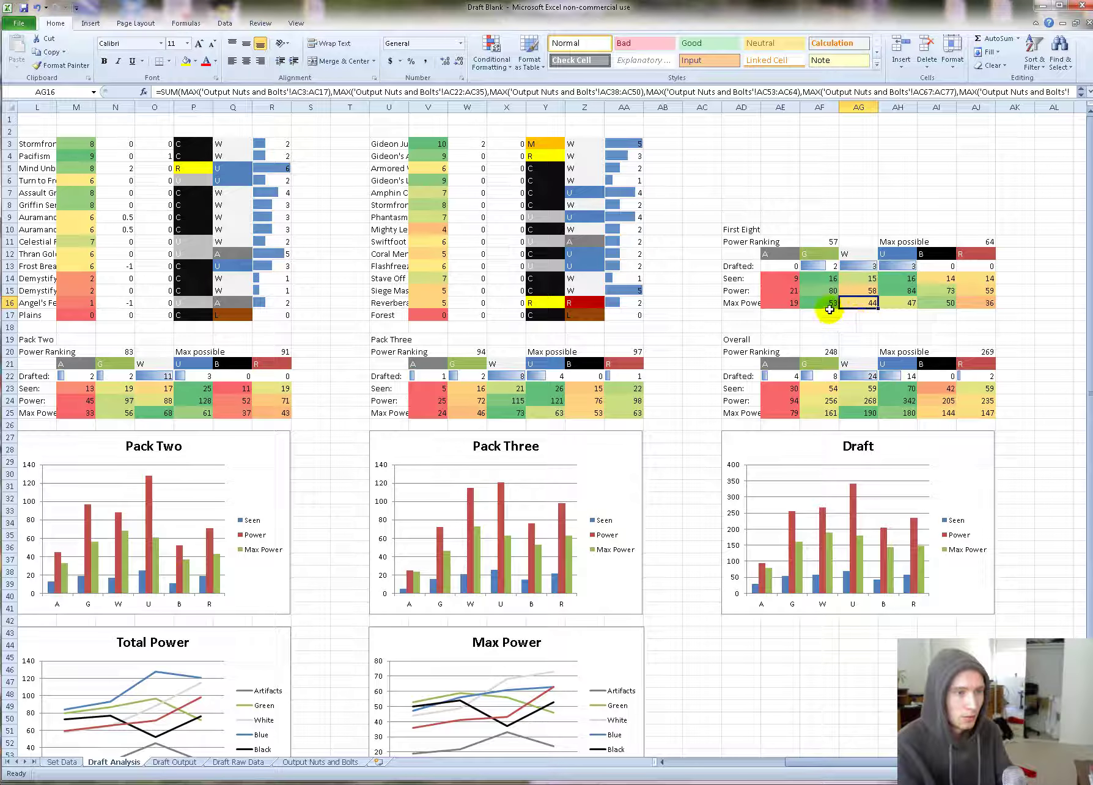
left_click(873, 304)
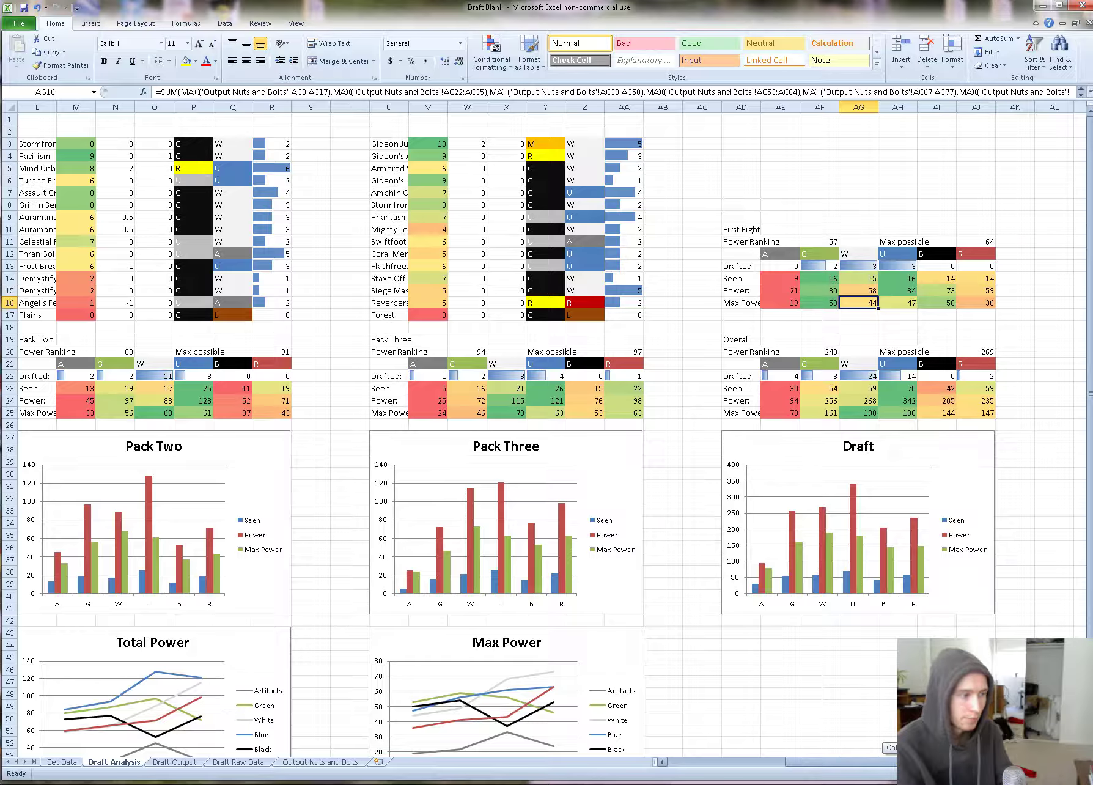
Step: Examine the Number Seen, Total Power and Max Power line charts for color trends across the draft
left_click_drag(909, 760, 785, 744)
scroll(768, 587, "down", 5)
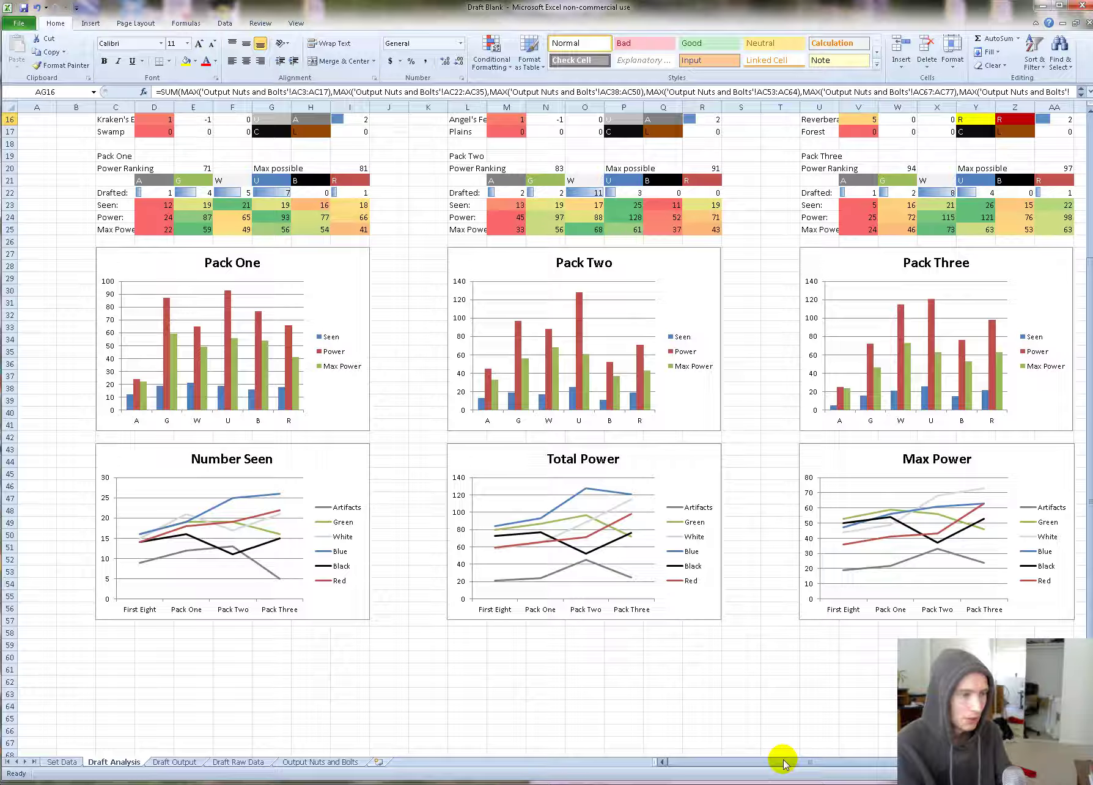
scroll(759, 690, "up", 1)
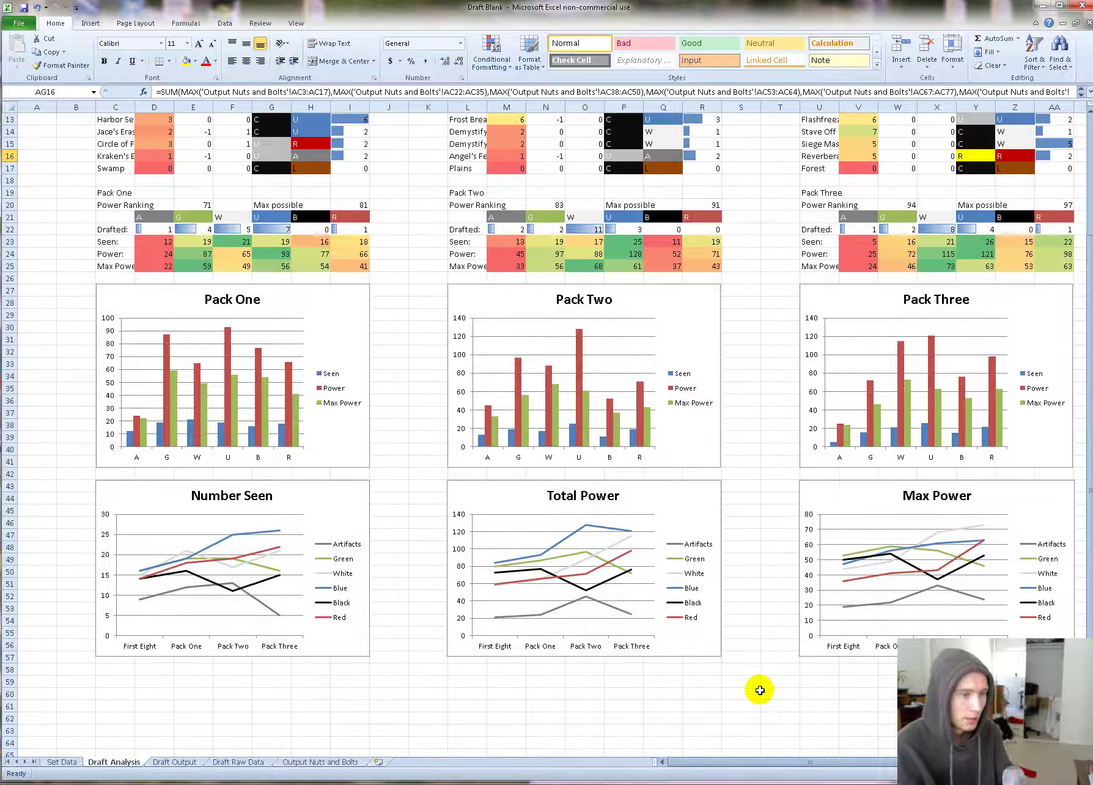
scroll(770, 661, "down", 1)
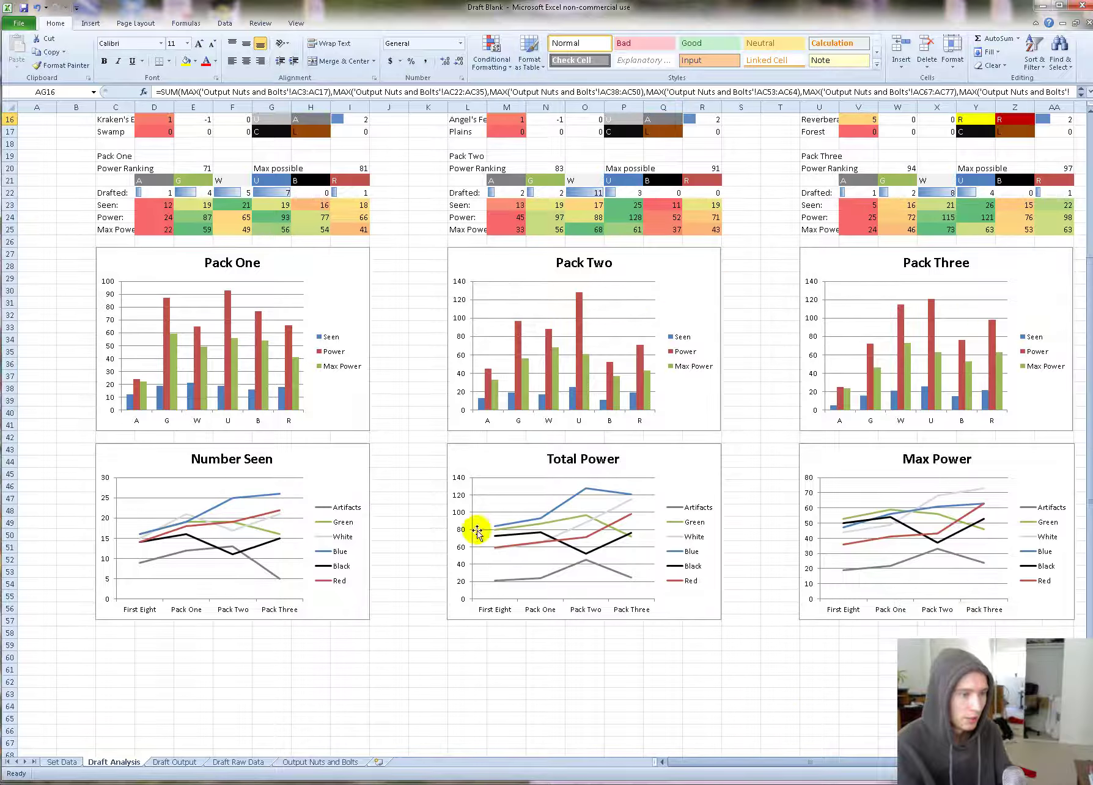
left_click(326, 471)
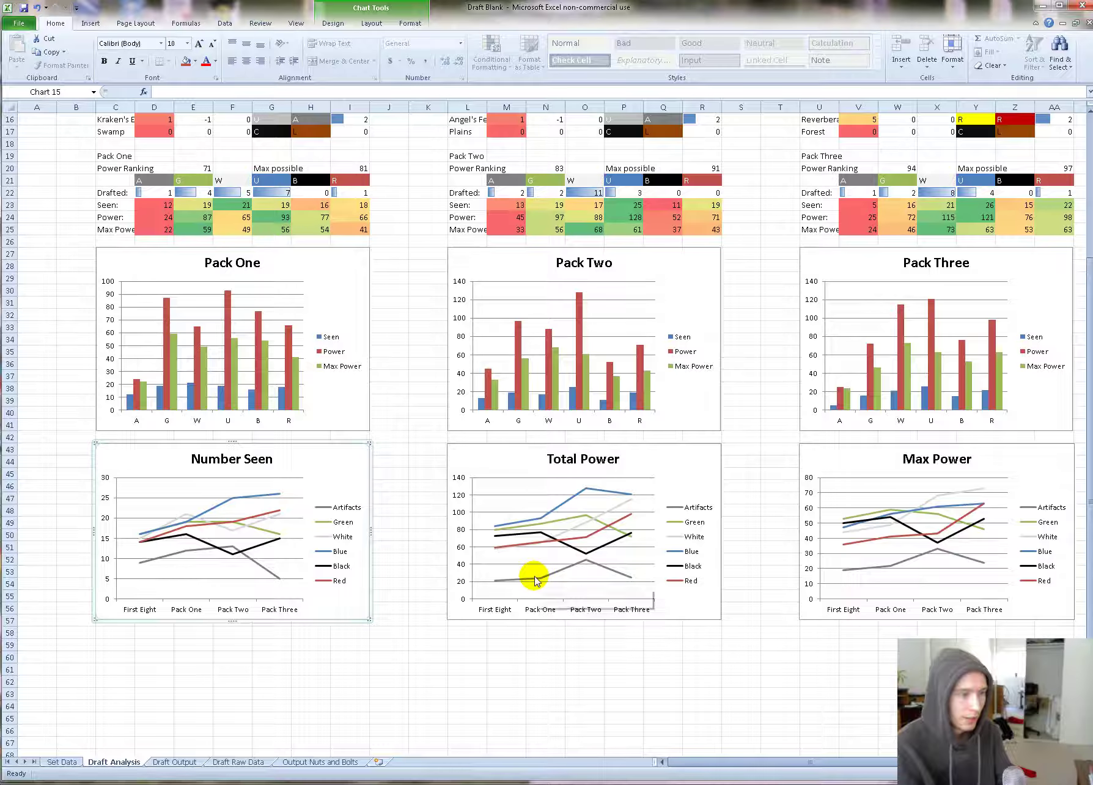
left_click_drag(769, 766, 764, 727)
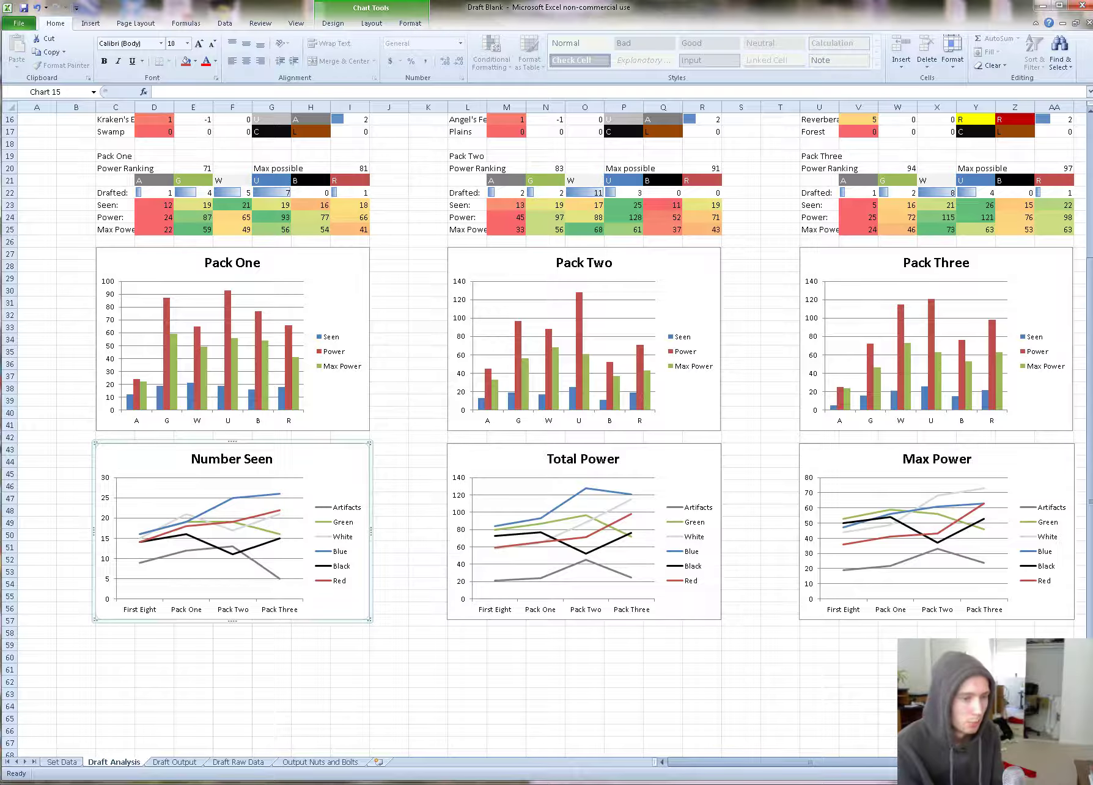
scroll(768, 632, "up", 5)
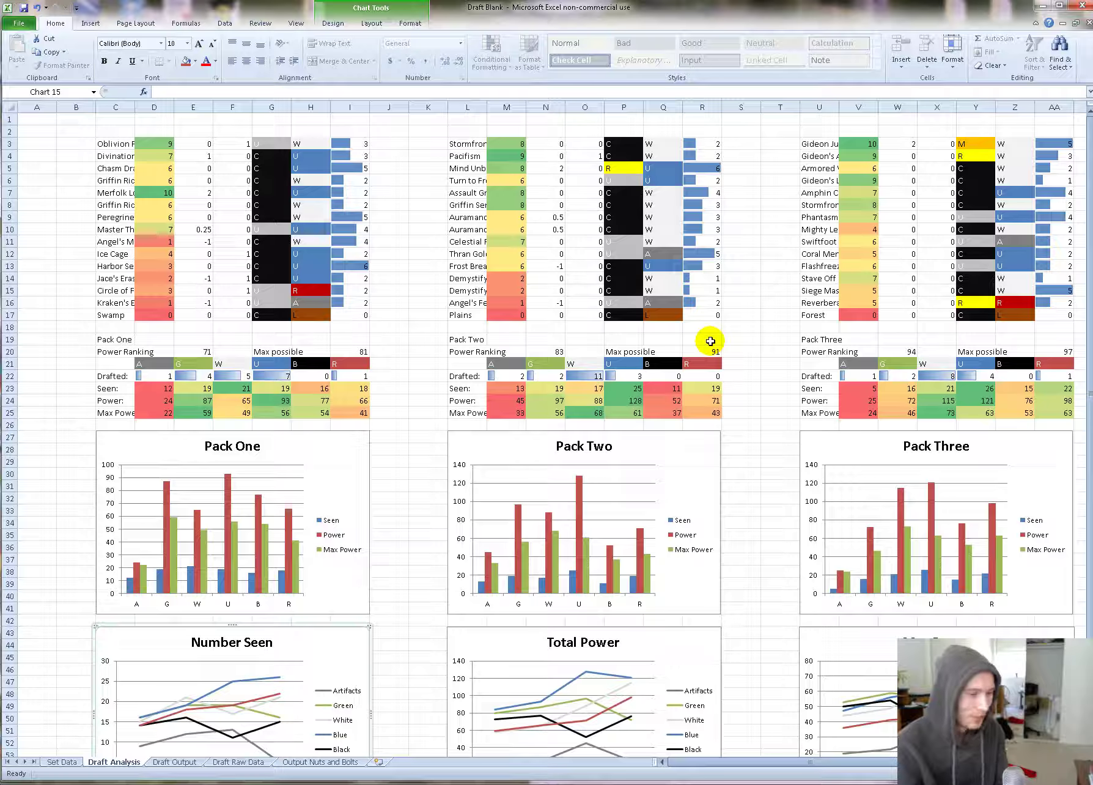
left_click(766, 437)
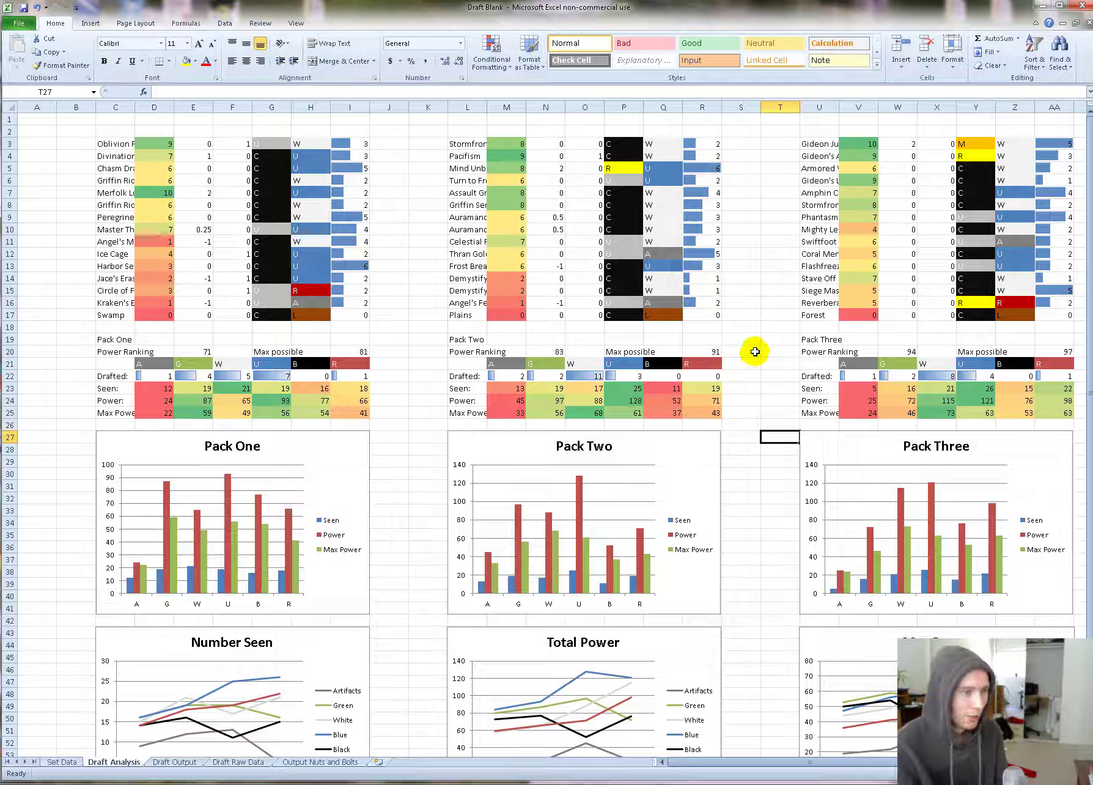
Step: Go to the start of the pasted draft log on the Draft Raw Data sheet and select cell F1
left_click(61, 762)
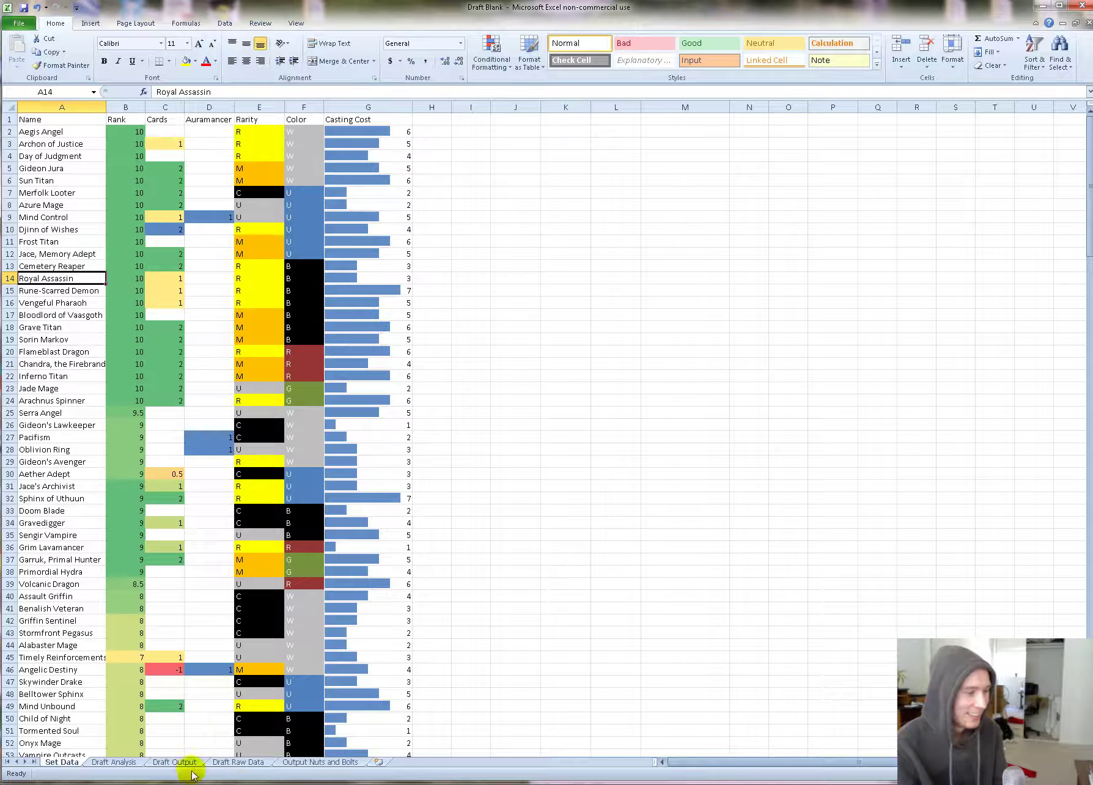
left_click(172, 762)
left_click(226, 764)
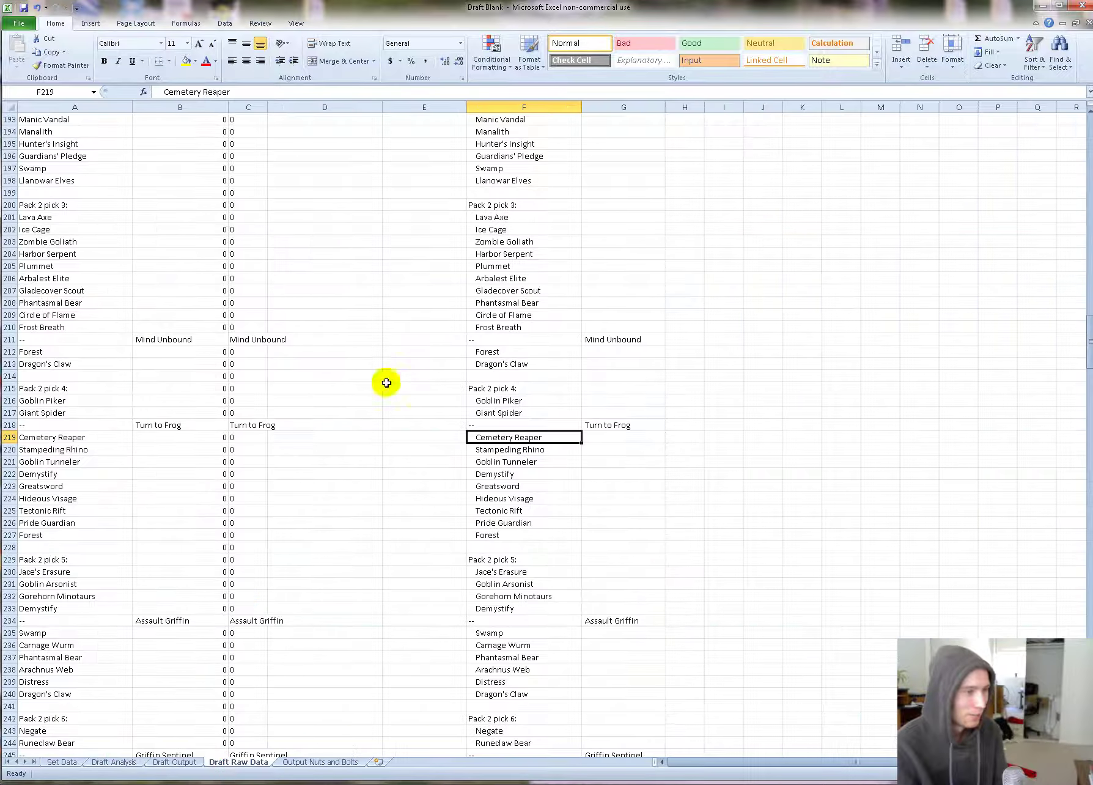
scroll(480, 554, "up", 20)
scroll(480, 554, "up", 20)
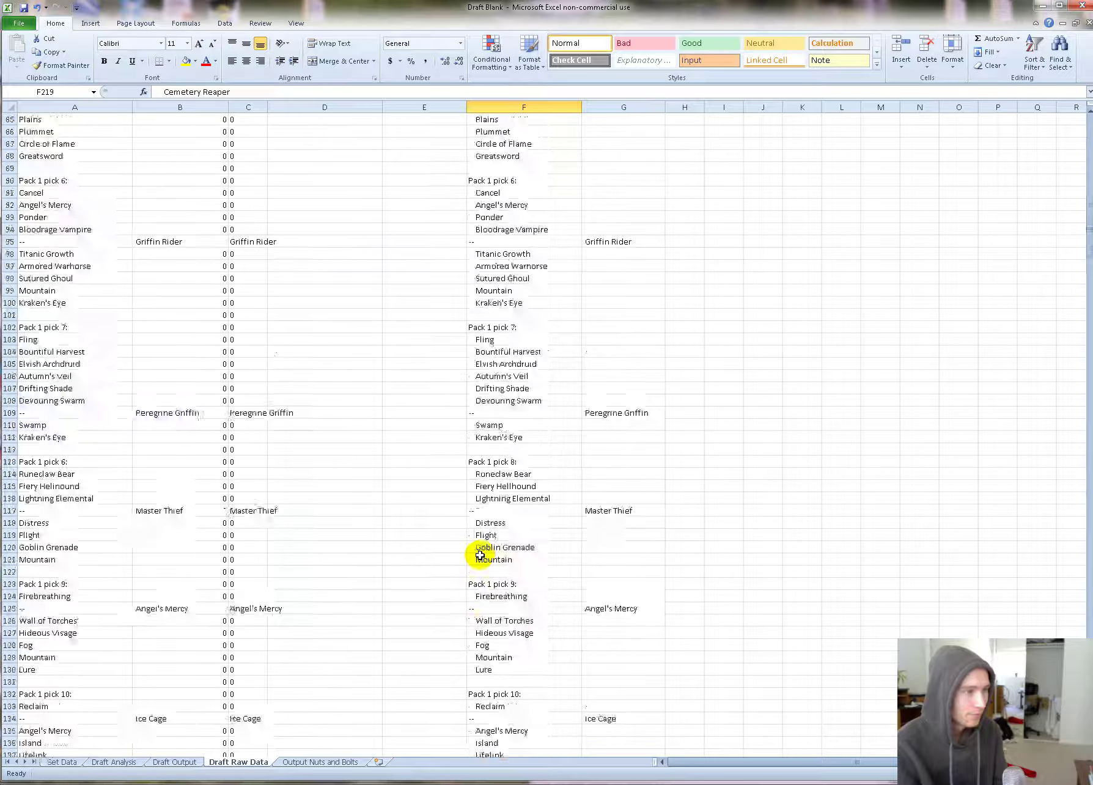
left_click(489, 120)
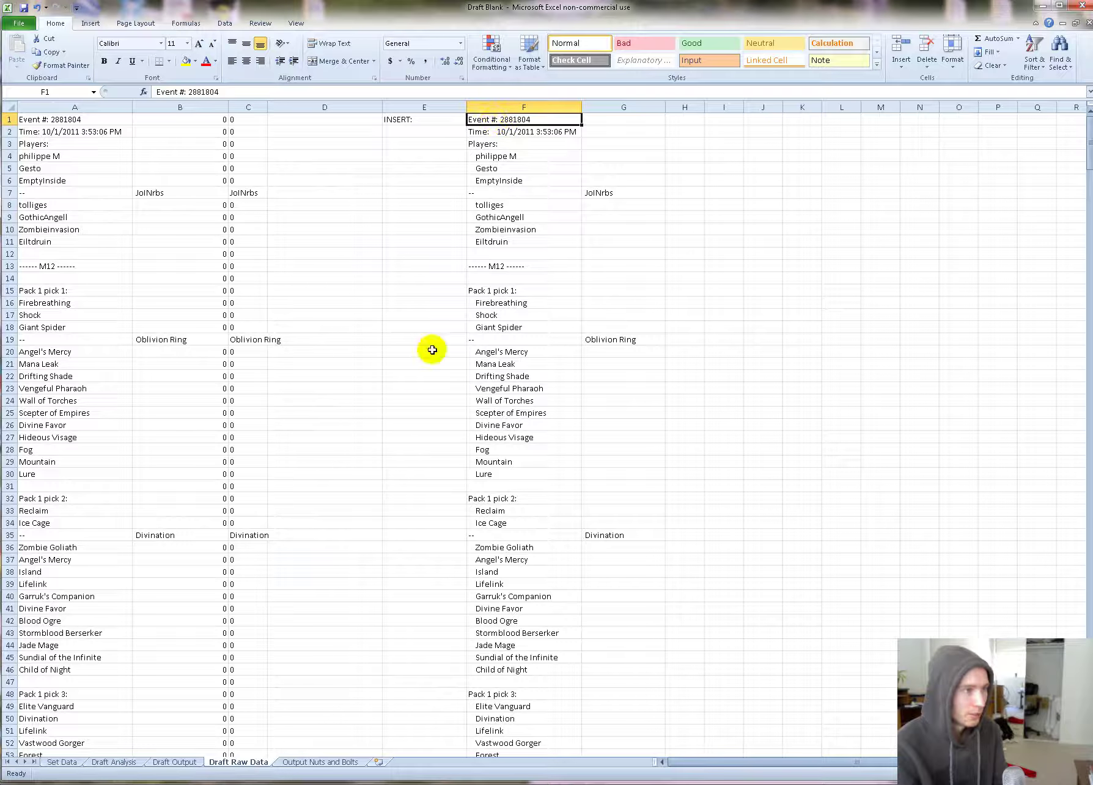
Step: Select the Name header in cell A1 of the Set Data sheet
left_click(59, 764)
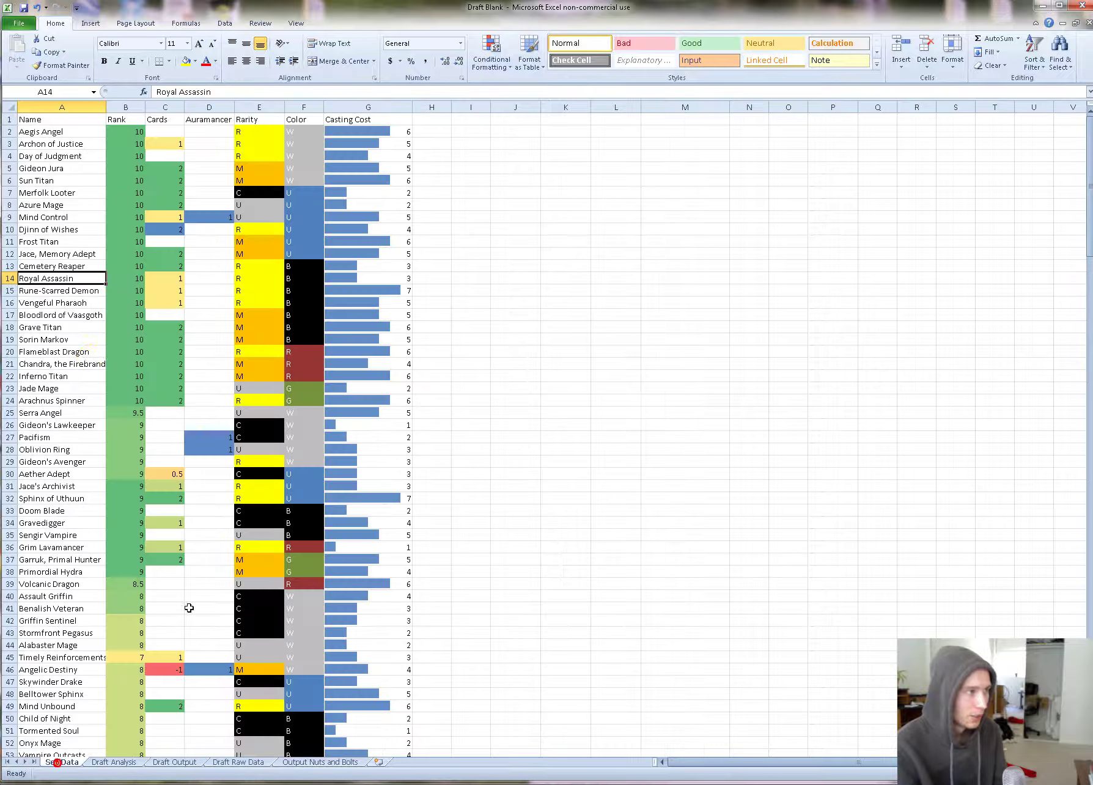
left_click(42, 121)
left_click(41, 122)
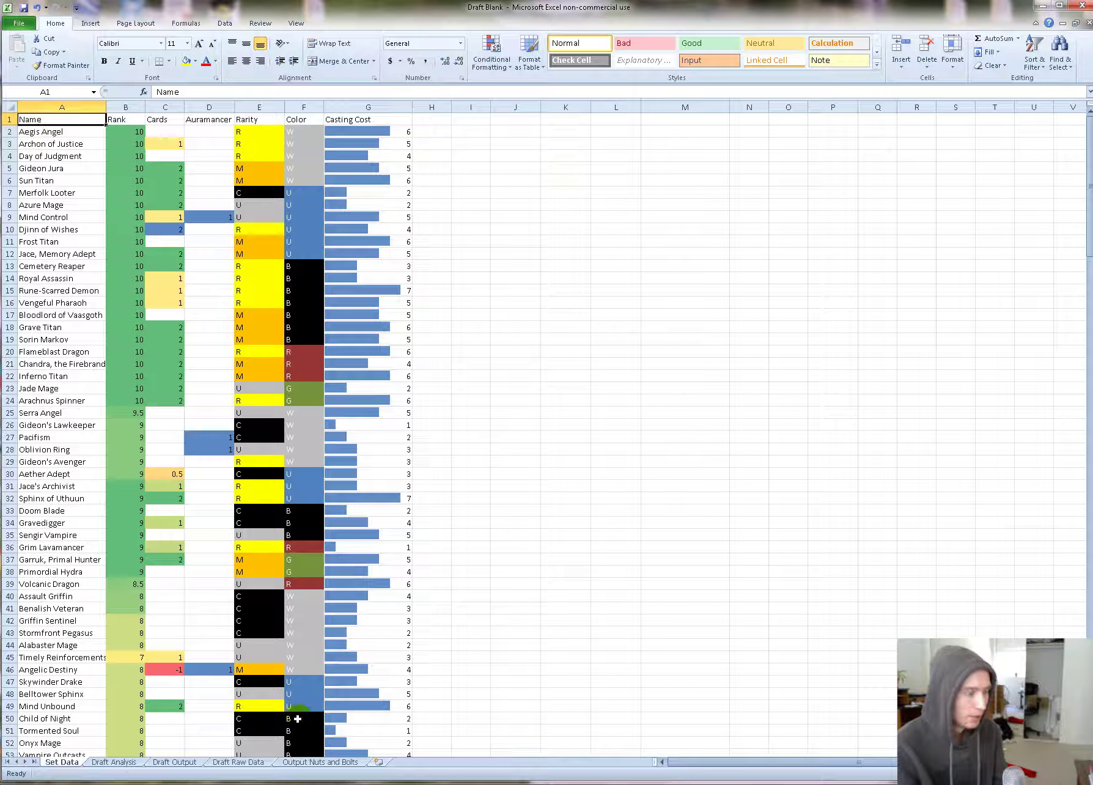
Step: Revisit the analysis and raw data sheets, then view Draft Output from its first column, with the event details and Pack 1 picks
left_click(114, 765)
left_click(158, 767)
left_click(237, 764)
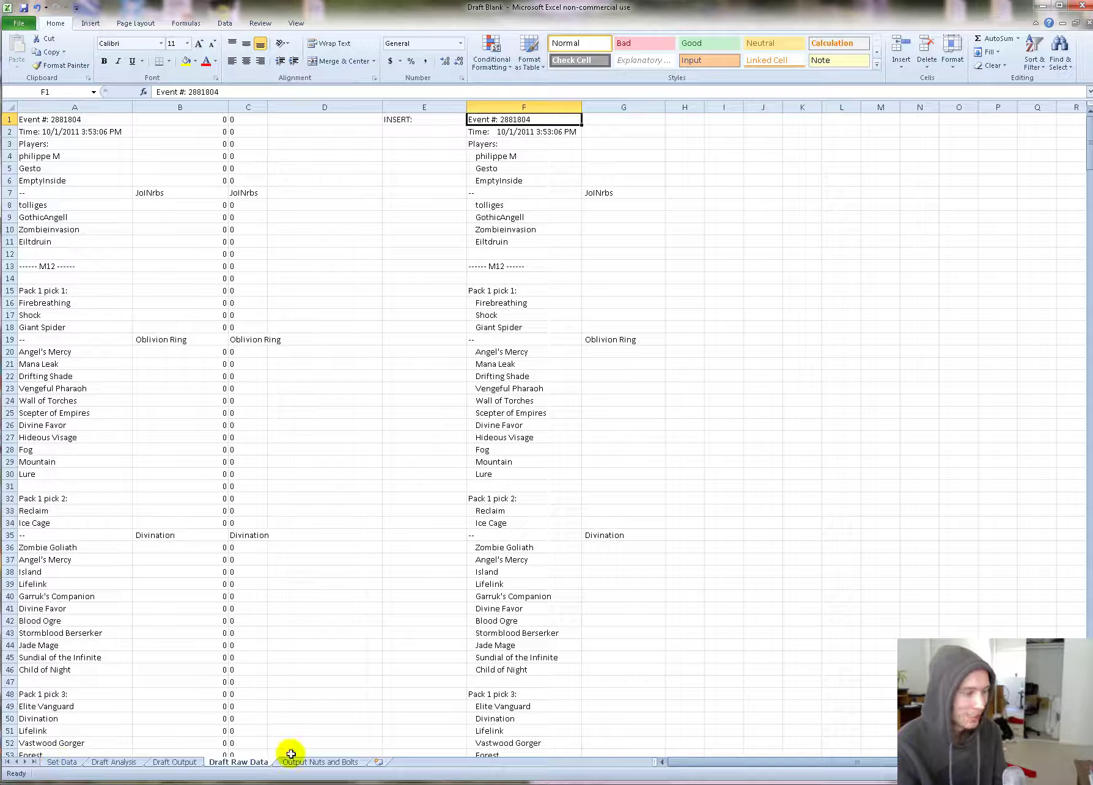
left_click(180, 763)
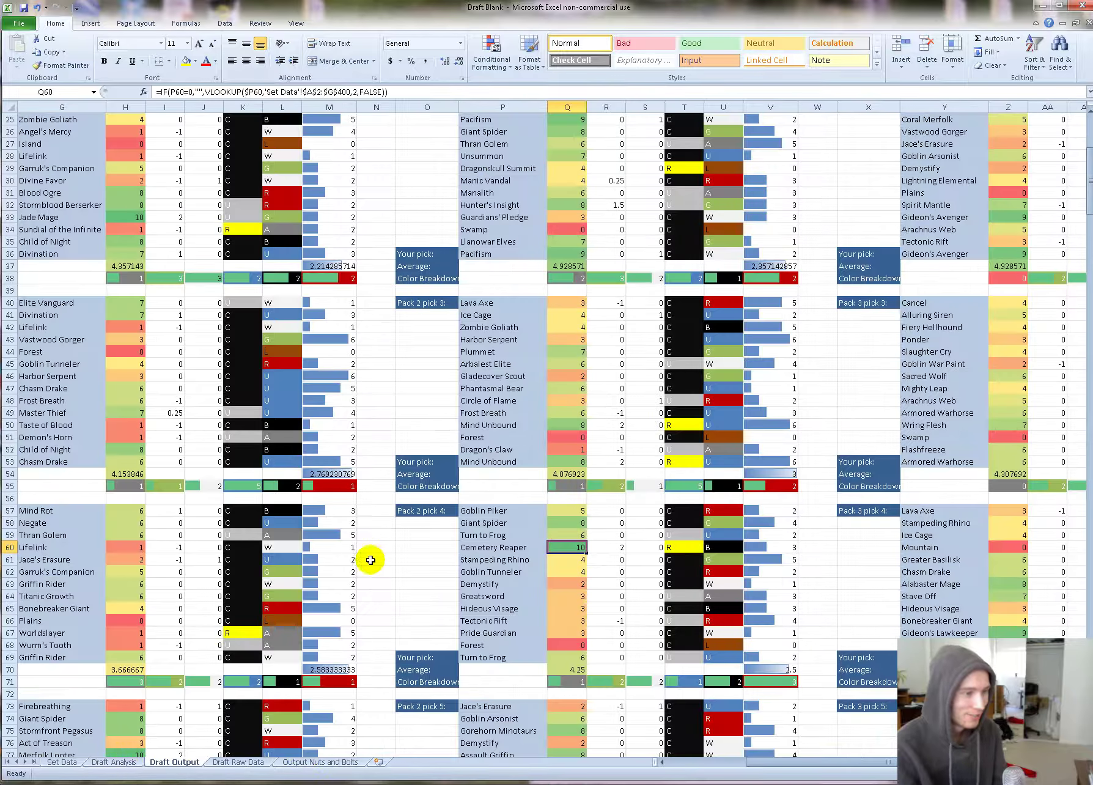
scroll(371, 559, "up", 8)
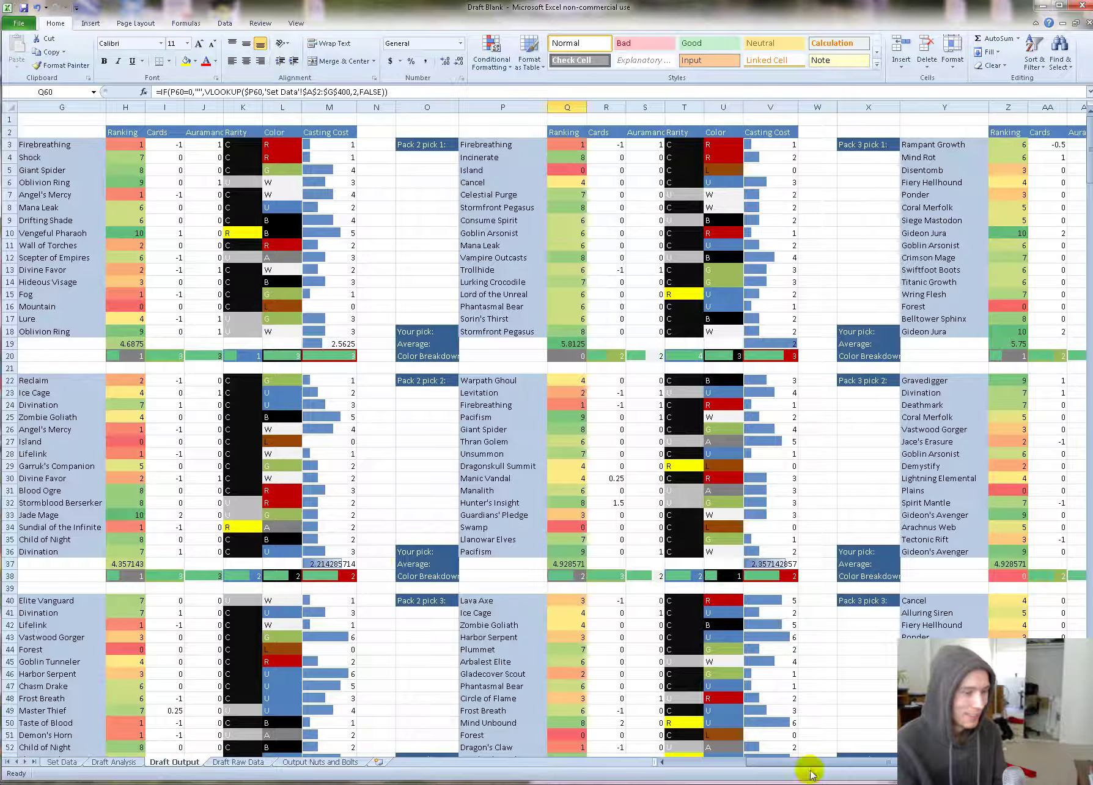
left_click_drag(829, 763, 666, 741)
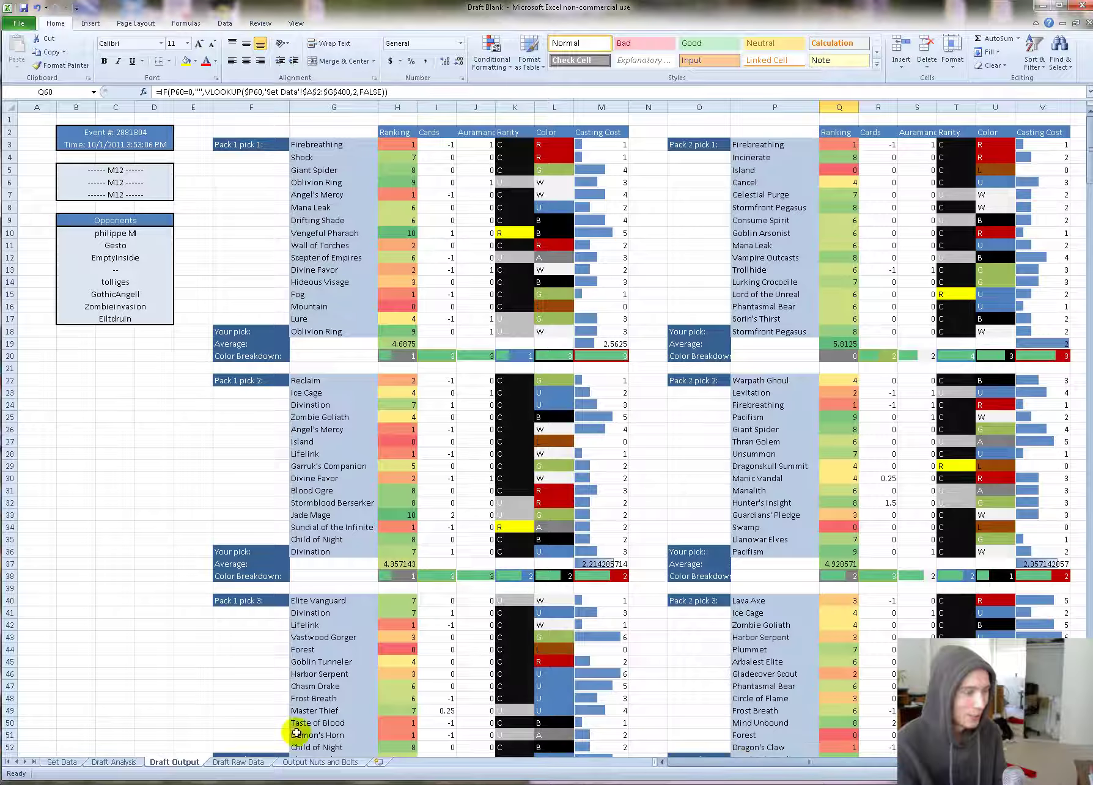